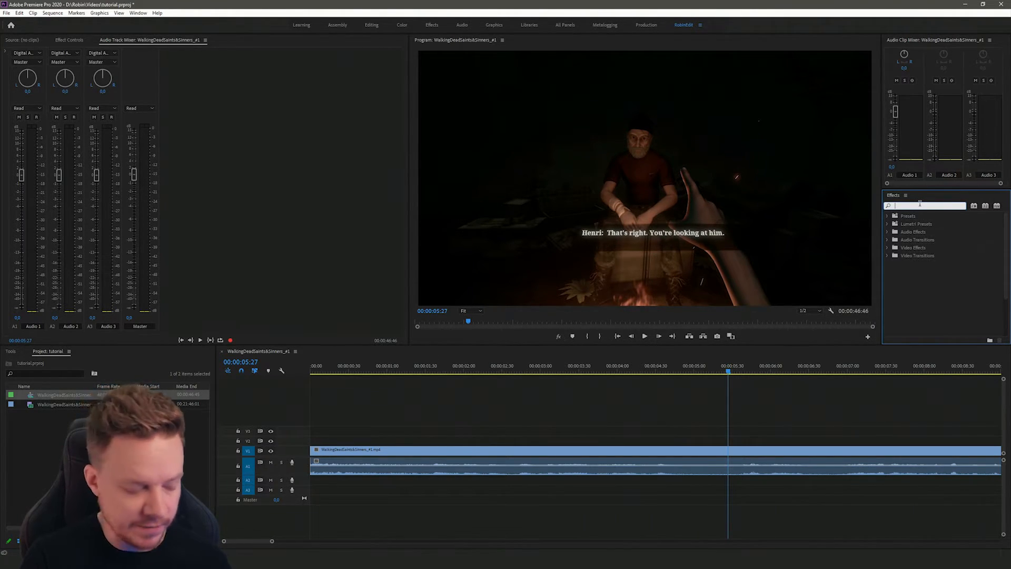
Search the effects for "rg uni" and cut the V1 clip on both sides of 00:00:05:27, isolating a segment about half a second long
{"action": "type", "text": "rg uni"}
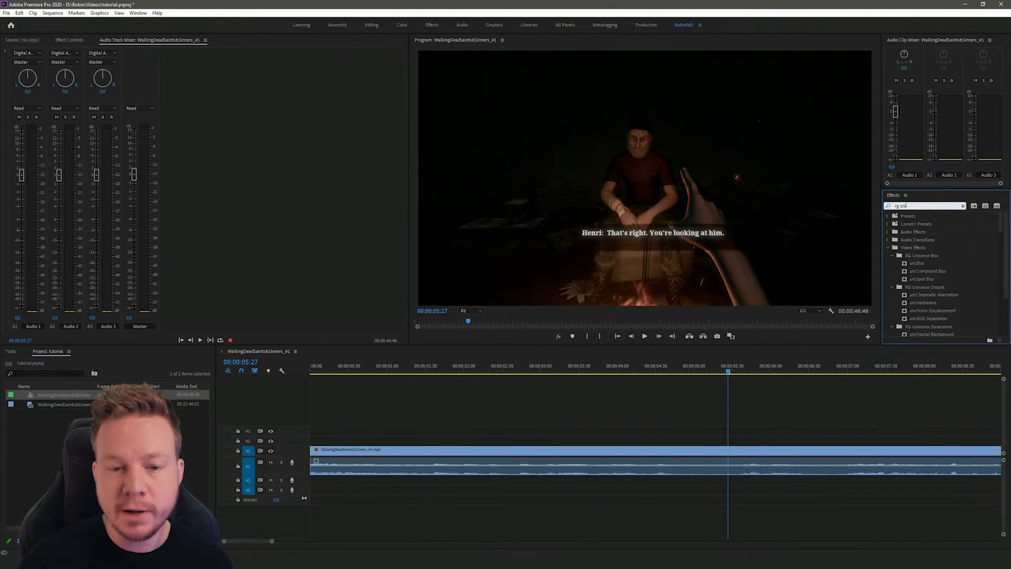
{"action": "scroll", "coordinate": [770, 210], "scroll_direction": "down", "scroll_amount": 3}
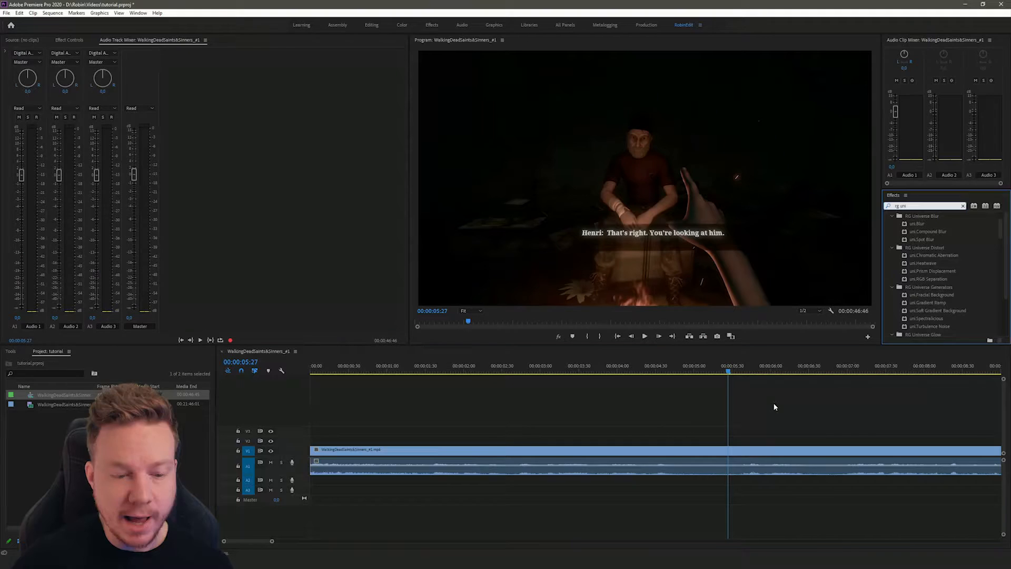
{"action": "left_click", "coordinate": [708, 449]}
{"action": "left_click", "coordinate": [750, 449]}
{"action": "key", "text": "v"}
{"action": "left_click", "coordinate": [734, 449]}
{"action": "left_click", "coordinate": [724, 371]}
Apply the uni.Glitch effect to the short middle segment on V1 and play it back
{"action": "scroll", "coordinate": [924, 266], "scroll_direction": "down", "scroll_amount": 3}
{"action": "scroll", "coordinate": [931, 260], "scroll_direction": "down", "scroll_amount": 4}
{"action": "key", "text": "Right"}
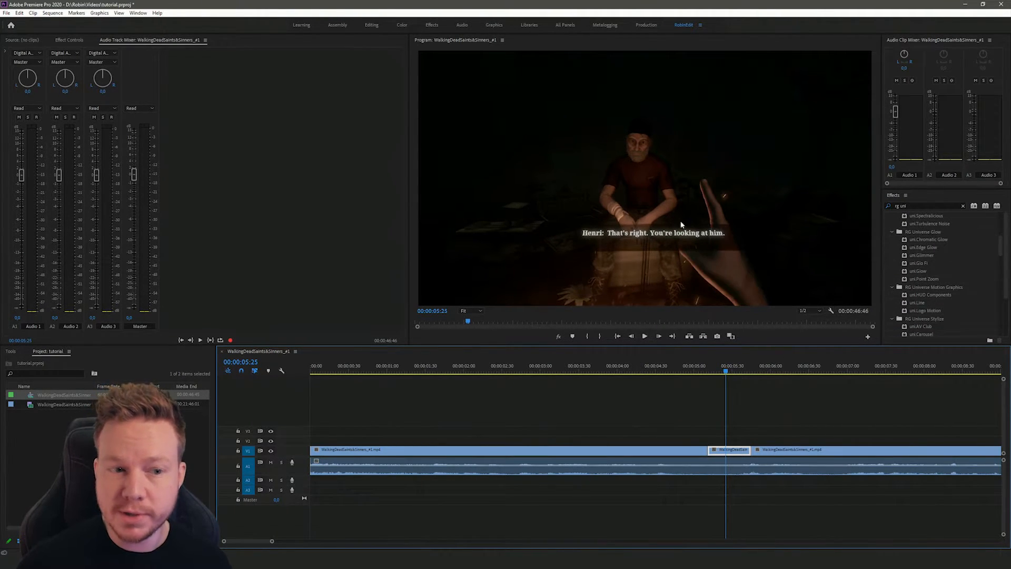
{"action": "scroll", "coordinate": [935, 276], "scroll_direction": "down", "scroll_amount": 6}
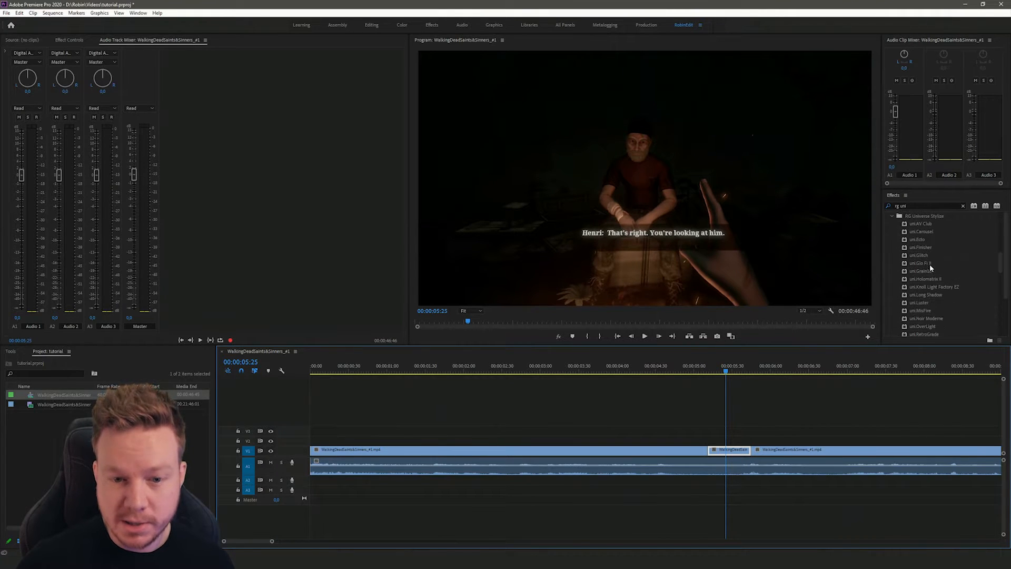
{"action": "left_click", "coordinate": [921, 254]}
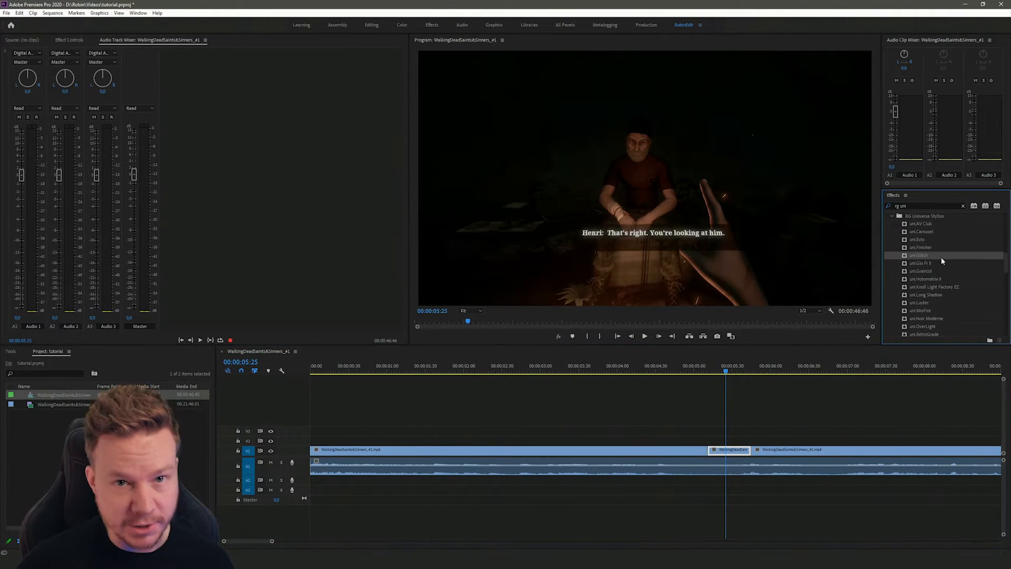
{"action": "left_click_drag", "start_coordinate": [926, 255], "coordinate": [729, 452]}
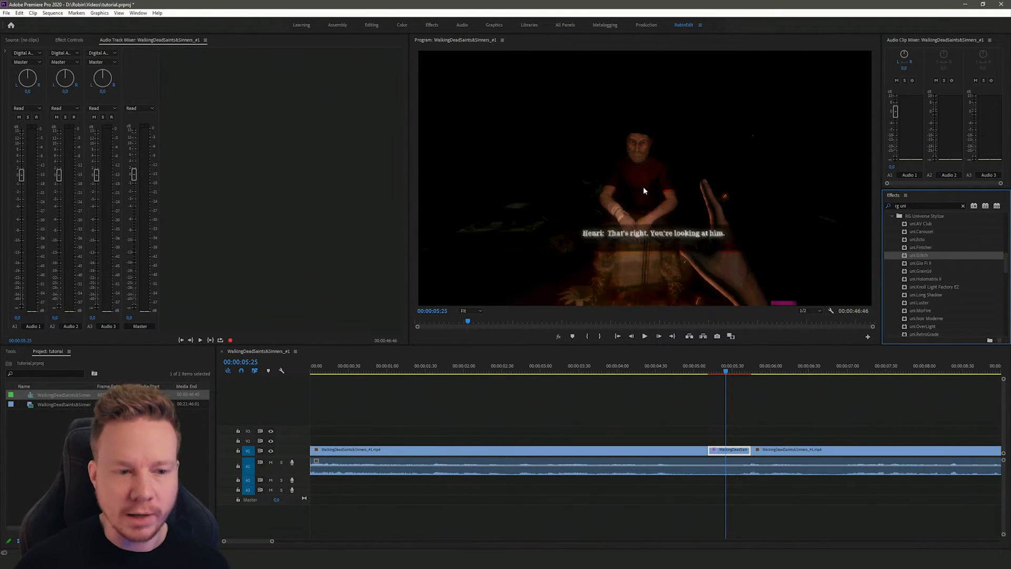
{"action": "key", "text": "space"}
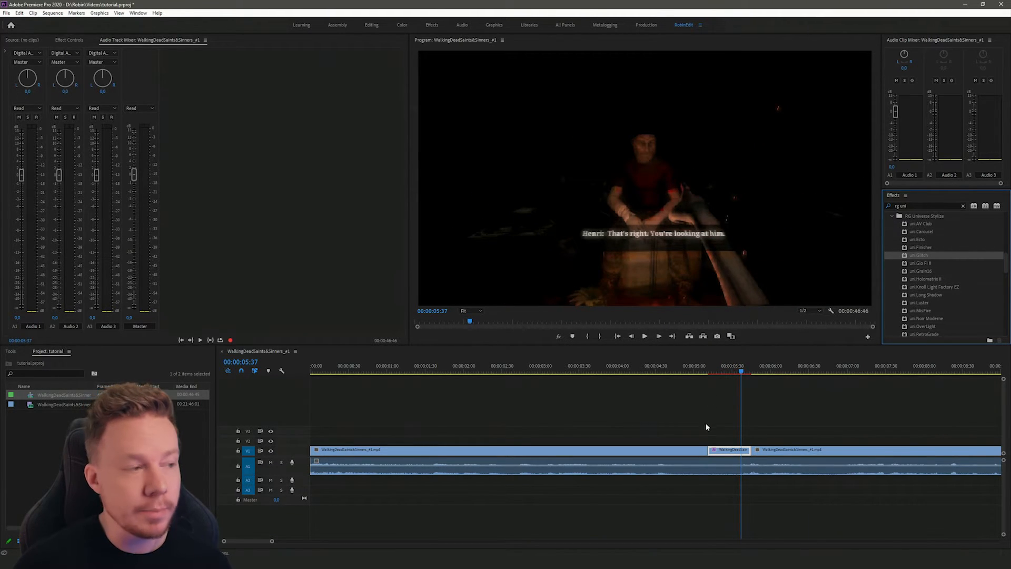
Show the segment's effect controls and try different amounts for the uni.Glitch parameters
{"action": "left_click", "coordinate": [68, 40]}
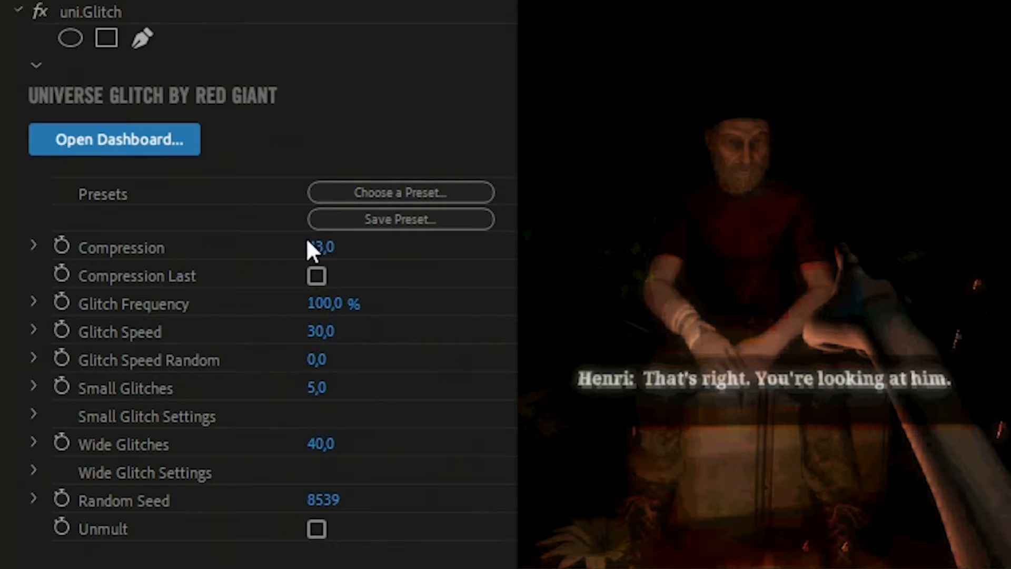
{"action": "left_click", "coordinate": [34, 387]}
{"action": "mouse_move", "coordinate": [326, 336]}
{"action": "left_mouse_down"}
{"action": "mouse_move", "coordinate": [284, 337]}
{"action": "mouse_move", "coordinate": [424, 342]}
{"action": "mouse_move", "coordinate": [321, 342]}
{"action": "left_mouse_up"}
{"action": "left_click_drag", "start_coordinate": [311, 444], "coordinate": [291, 445]}
{"action": "left_click_drag", "start_coordinate": [320, 195], "coordinate": [350, 195]}
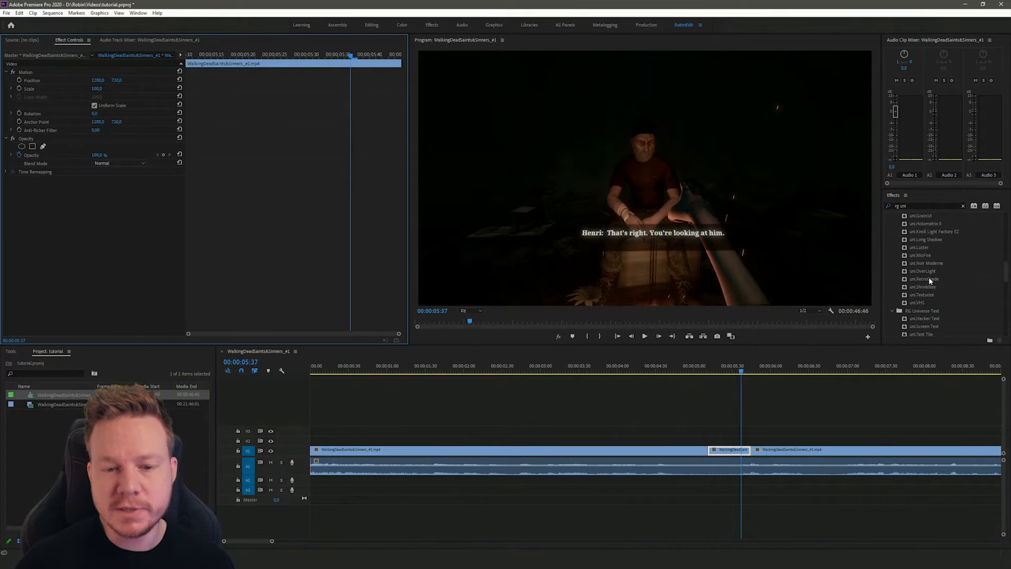
Apply the uni.VHS effect with the Fast Forward preset to the short middle segment
{"action": "scroll", "coordinate": [916, 296], "scroll_direction": "down", "scroll_amount": 1}
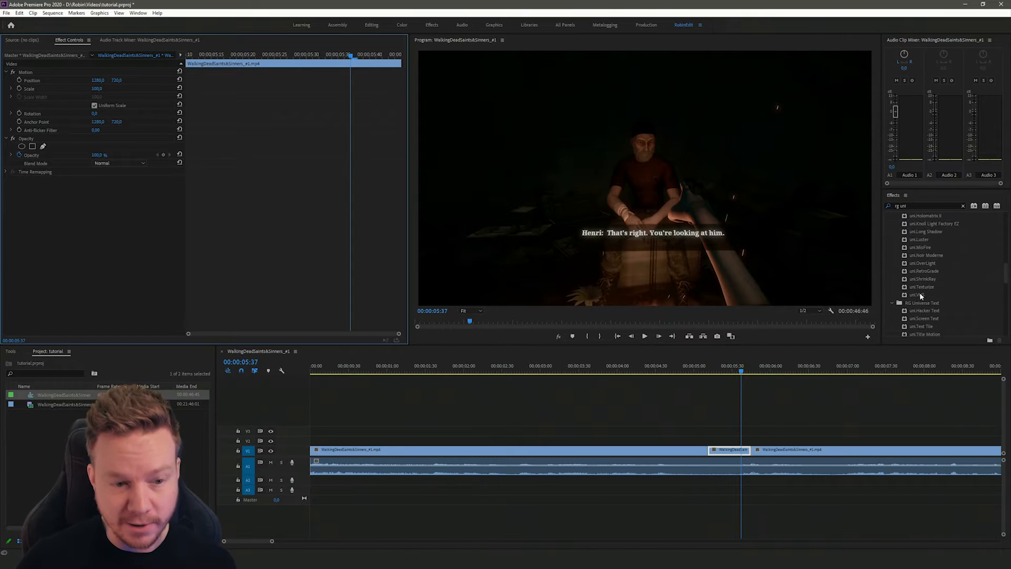
{"action": "left_click", "coordinate": [919, 293]}
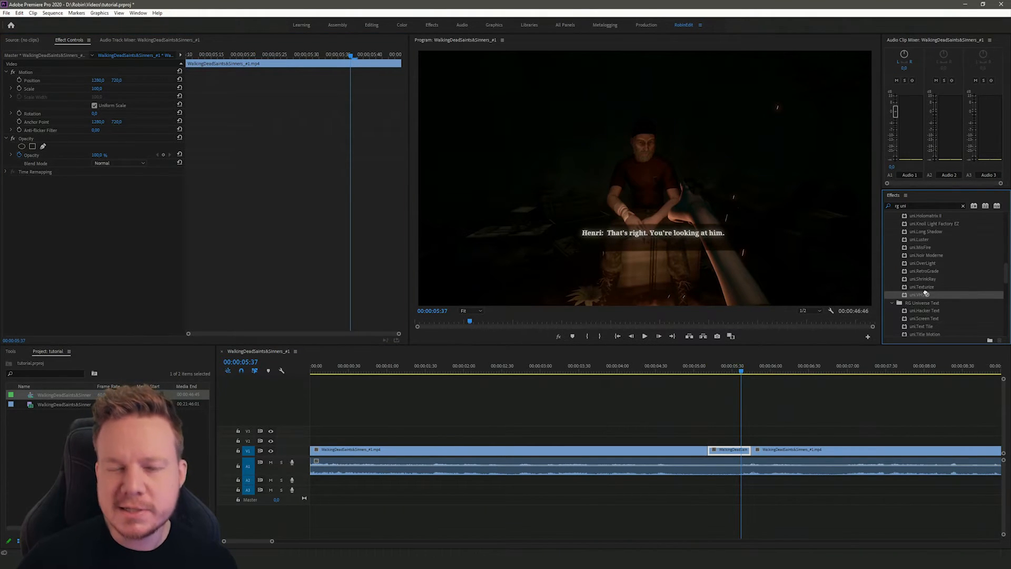
{"action": "left_click_drag", "start_coordinate": [925, 293], "coordinate": [732, 451]}
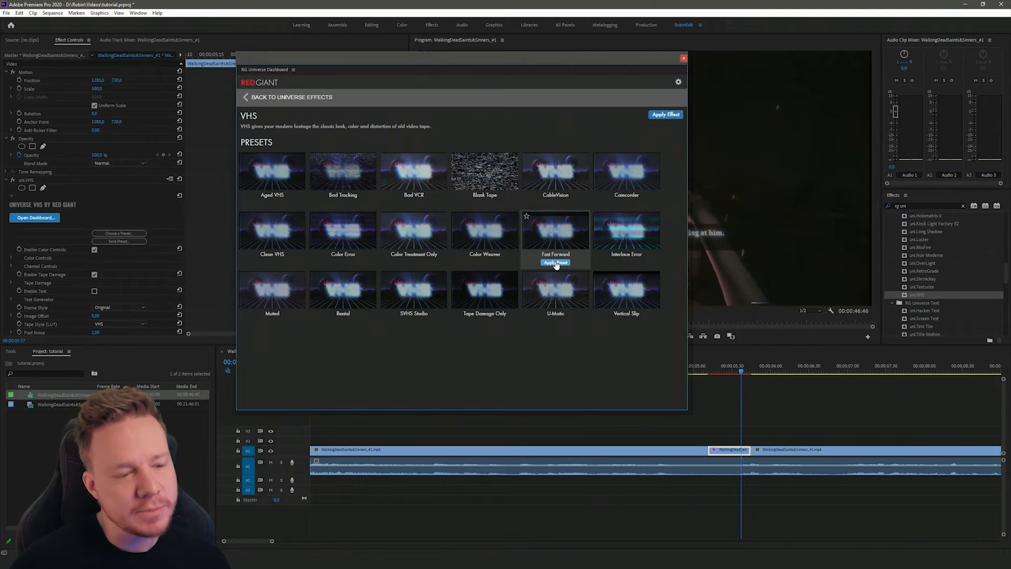
{"action": "left_click", "coordinate": [555, 262]}
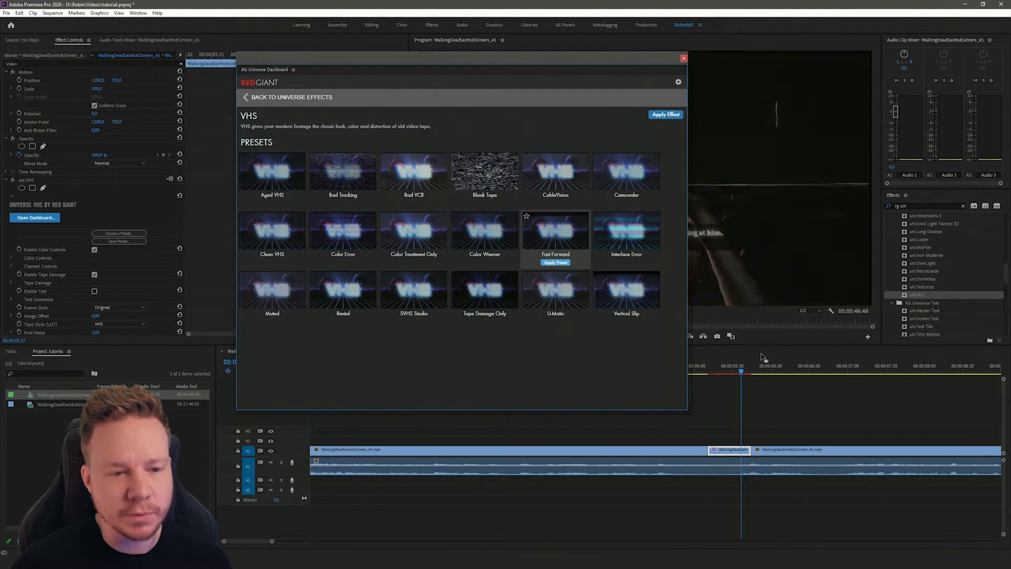
{"action": "left_click", "coordinate": [684, 58]}
Check the VHS look frame by frame and remove the uni.VHS effect from the segment
{"action": "mouse_move", "coordinate": [740, 369]}
{"action": "left_mouse_down"}
{"action": "mouse_move", "coordinate": [719, 367]}
{"action": "mouse_move", "coordinate": [788, 368]}
{"action": "mouse_move", "coordinate": [710, 369]}
{"action": "mouse_move", "coordinate": [732, 371]}
{"action": "left_mouse_up"}
{"action": "left_click", "coordinate": [719, 367]}
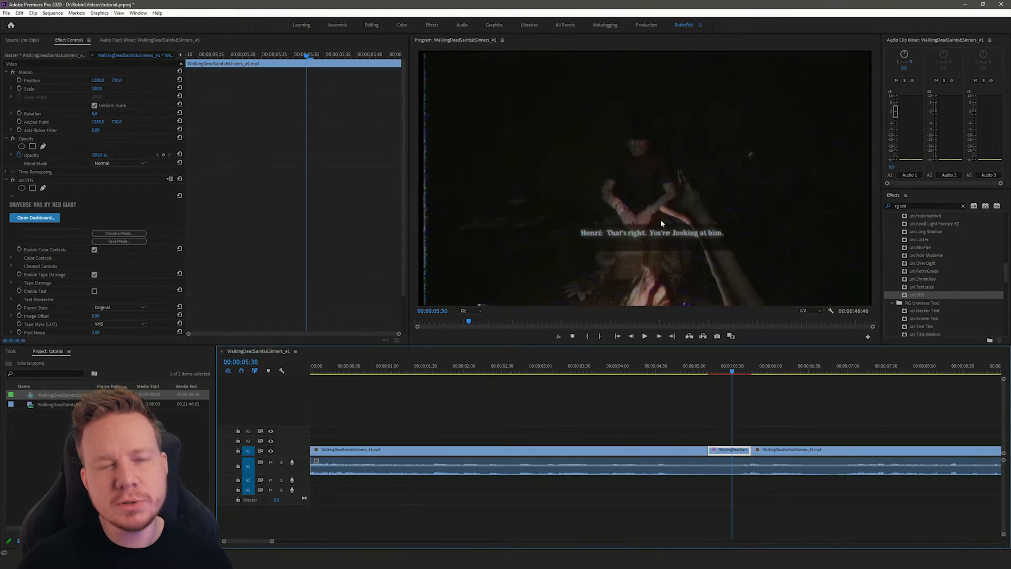
{"action": "key", "text": "Right"}
{"action": "key", "text": "Right"}
{"action": "key", "text": "Right"}
{"action": "key", "text": "Right"}
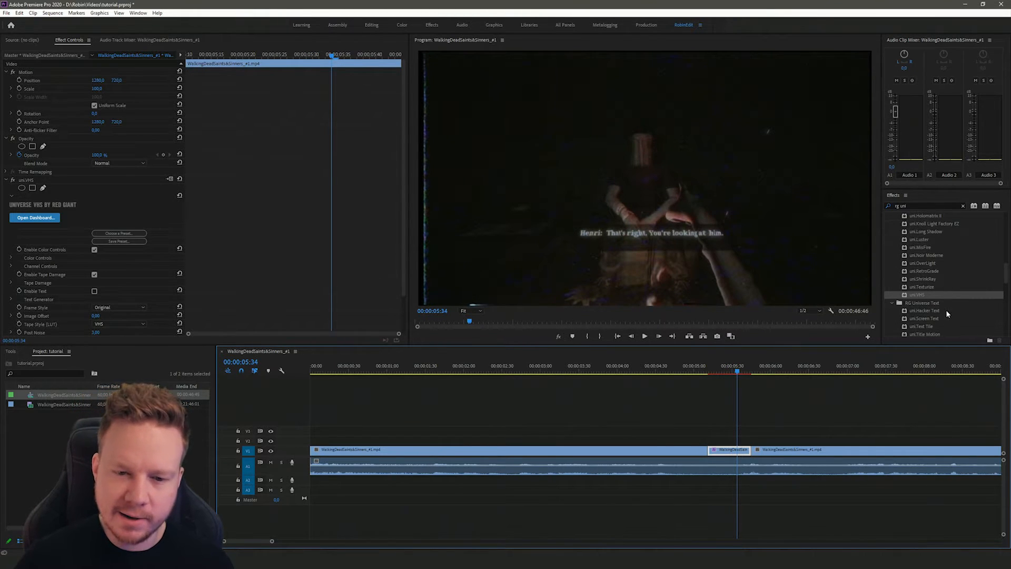
{"action": "left_click", "coordinate": [30, 181]}
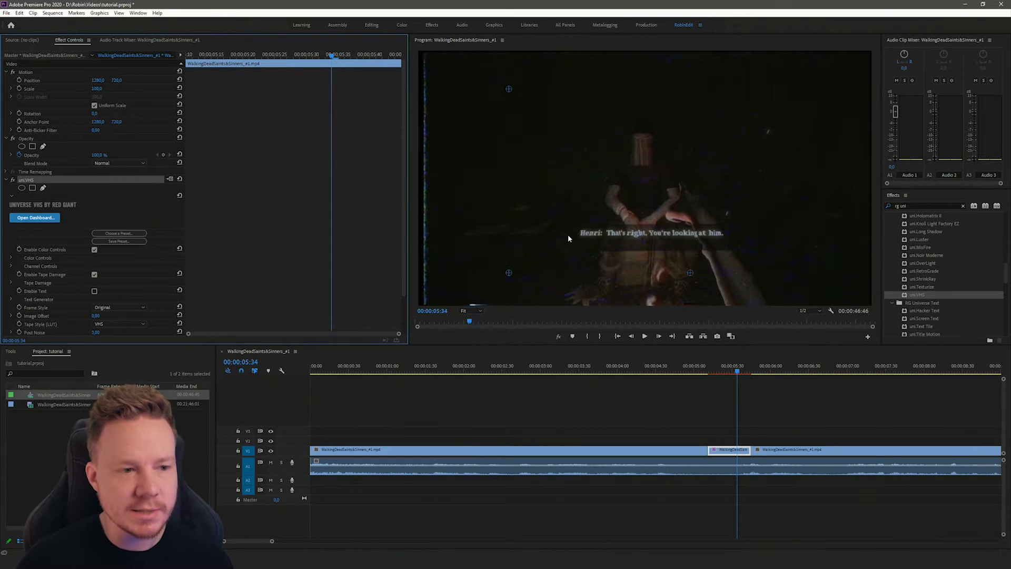
{"action": "key", "text": "Delete"}
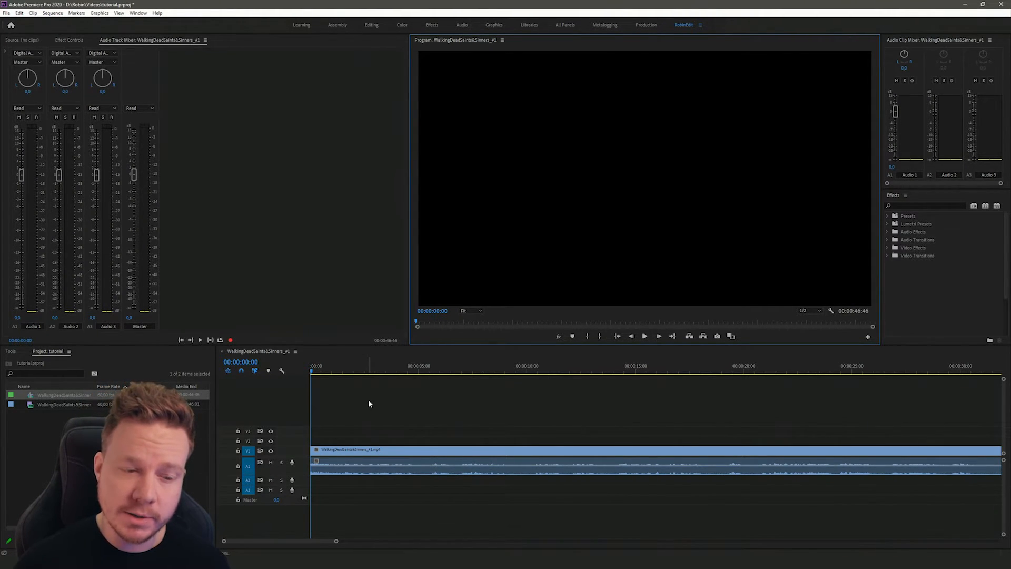
Move the playhead to 00:00:01:00 in the timeline
{"action": "scroll", "coordinate": [368, 408], "scroll_direction": "up", "scroll_amount": 1}
{"action": "scroll", "coordinate": [368, 410], "scroll_direction": "up", "scroll_amount": 3}
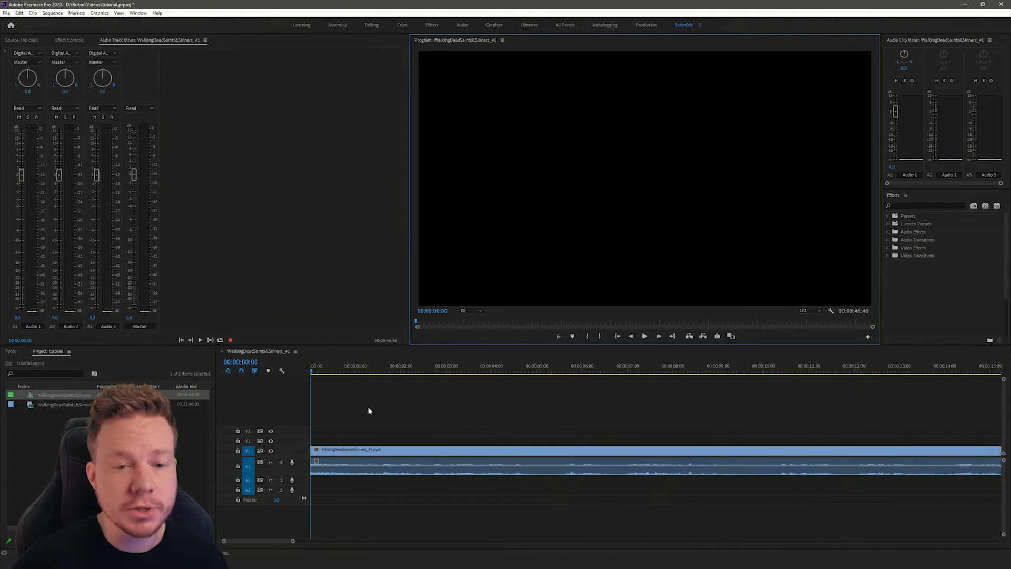
{"action": "scroll", "coordinate": [363, 406], "scroll_direction": "up", "scroll_amount": 2}
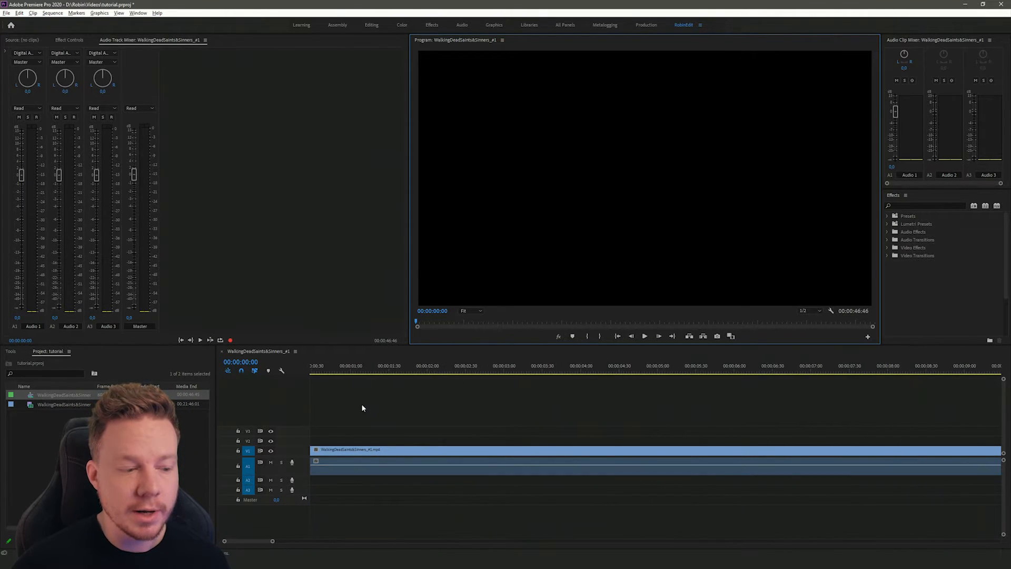
{"action": "left_click", "coordinate": [388, 372]}
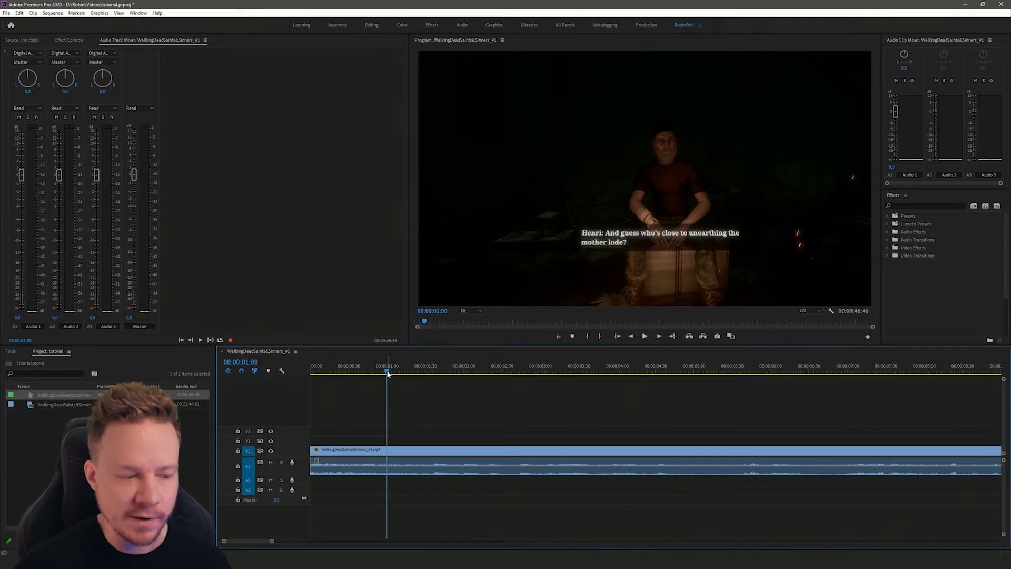
Find the Wave Warp effect by searching "wave warp" and apply it to the short middle segment on V1
{"action": "left_click", "coordinate": [927, 206]}
{"action": "type", "text": "wave warp"}
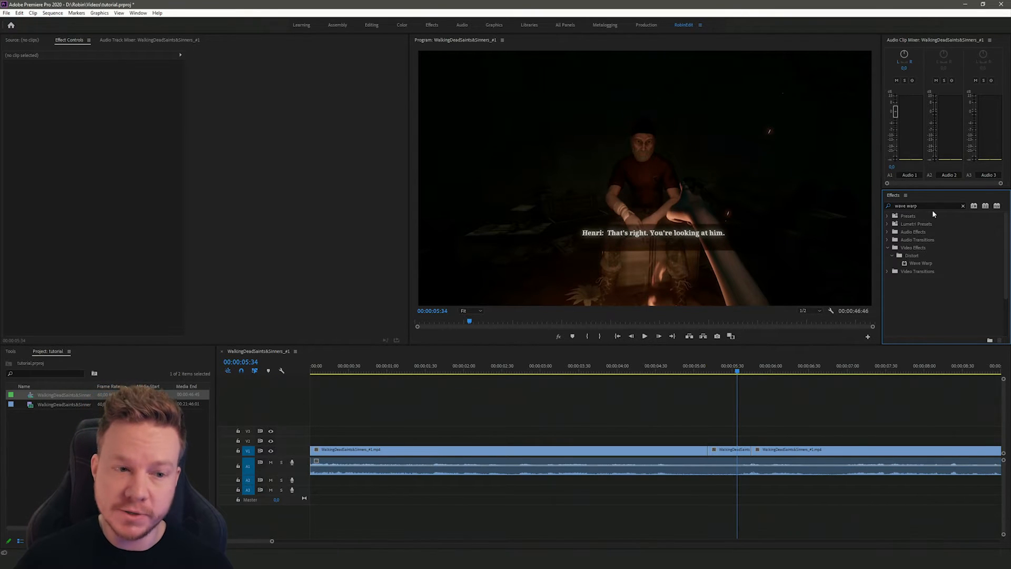
{"action": "left_click_drag", "start_coordinate": [918, 264], "coordinate": [732, 450]}
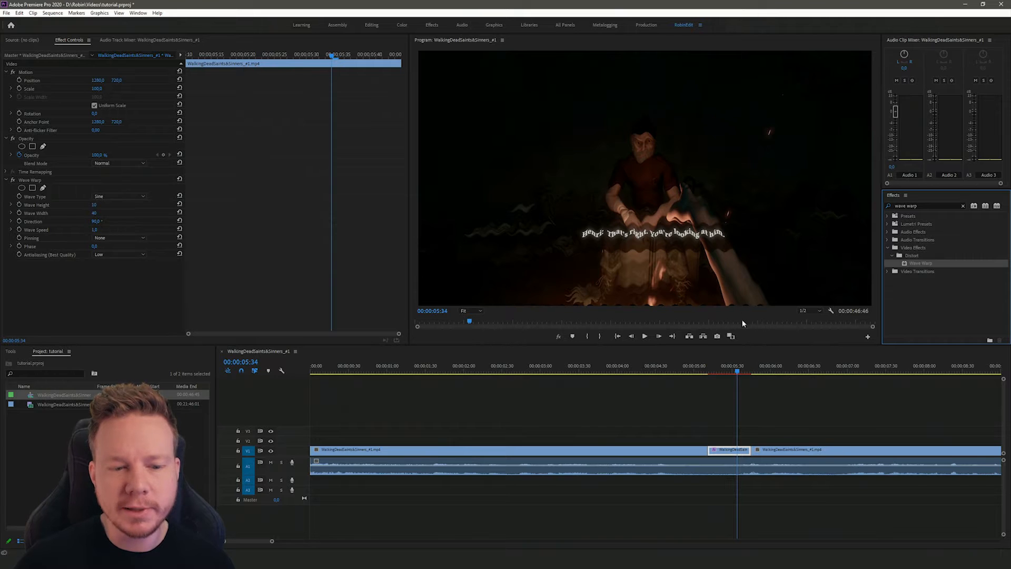
Set the program preview to 150% and examine the wave distortion on the character's face across several frames
{"action": "left_click", "coordinate": [472, 311]}
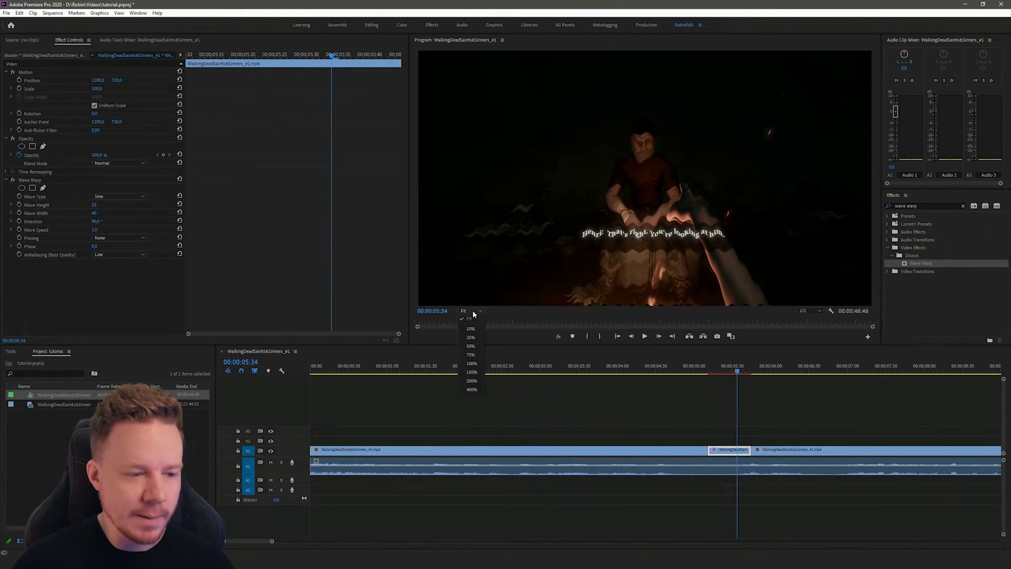
{"action": "left_click", "coordinate": [473, 372]}
{"action": "left_click_drag", "start_coordinate": [878, 160], "coordinate": [870, 141]}
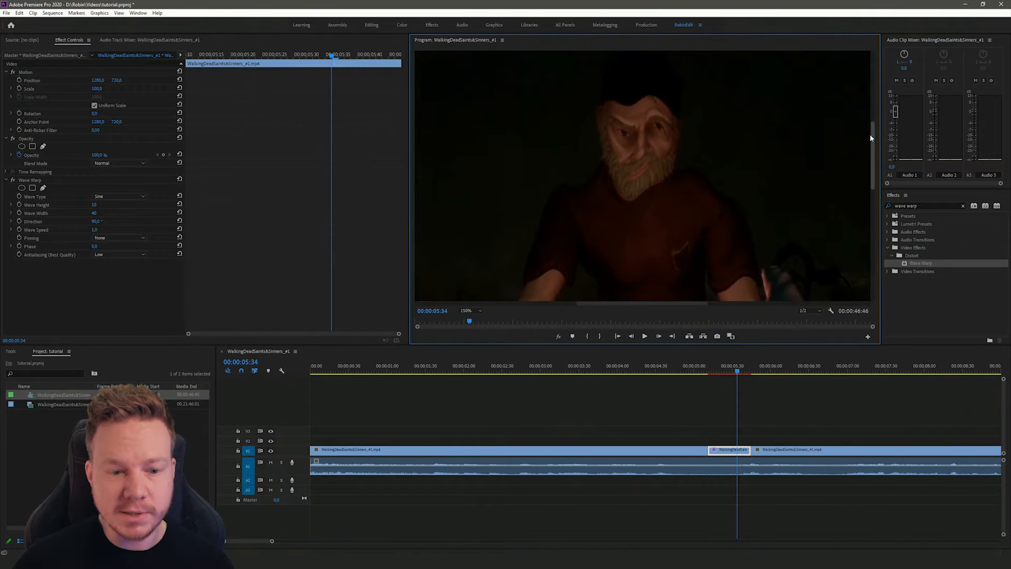
{"action": "mouse_move", "coordinate": [739, 371]}
{"action": "left_mouse_down"}
{"action": "mouse_move", "coordinate": [713, 371]}
{"action": "mouse_move", "coordinate": [738, 372]}
{"action": "mouse_move", "coordinate": [722, 372]}
{"action": "left_mouse_up"}
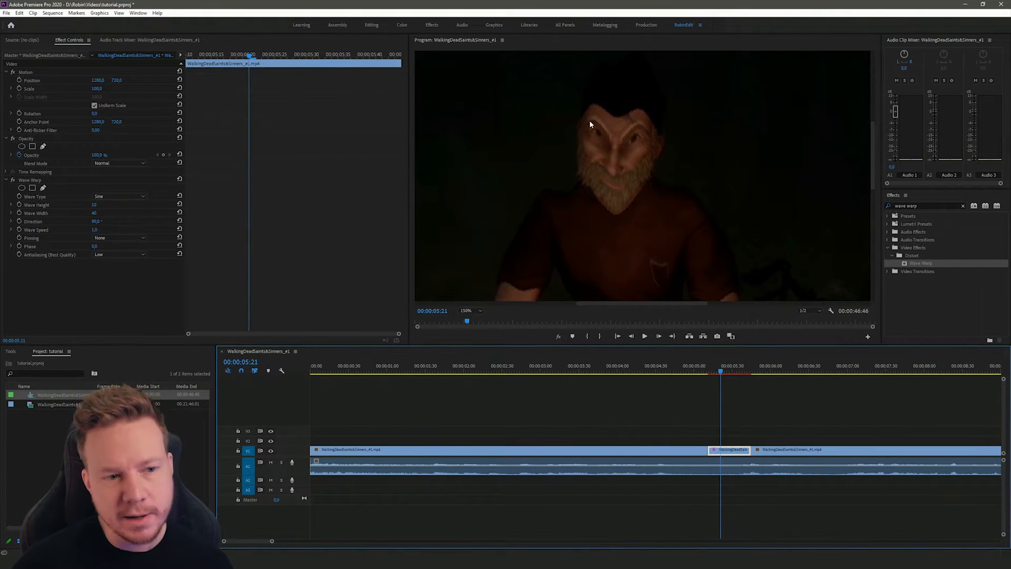
{"action": "key", "text": "Left"}
{"action": "key", "text": "Left"}
{"action": "key", "text": "Left"}
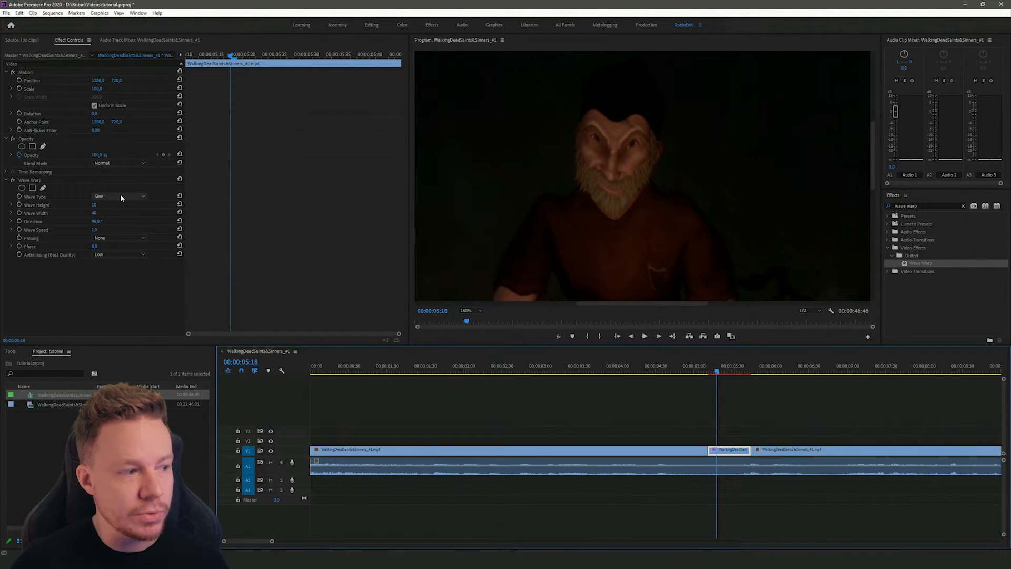
Set the Wave Warp direction to 0° and check the distortion on neighbouring frames
{"action": "left_click", "coordinate": [95, 222]}
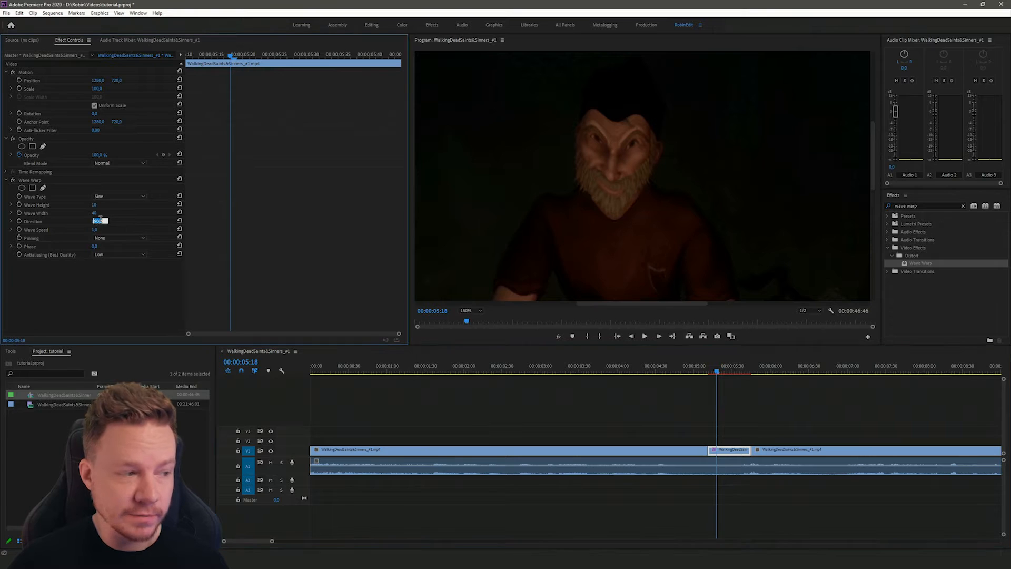
{"action": "type", "text": "0"}
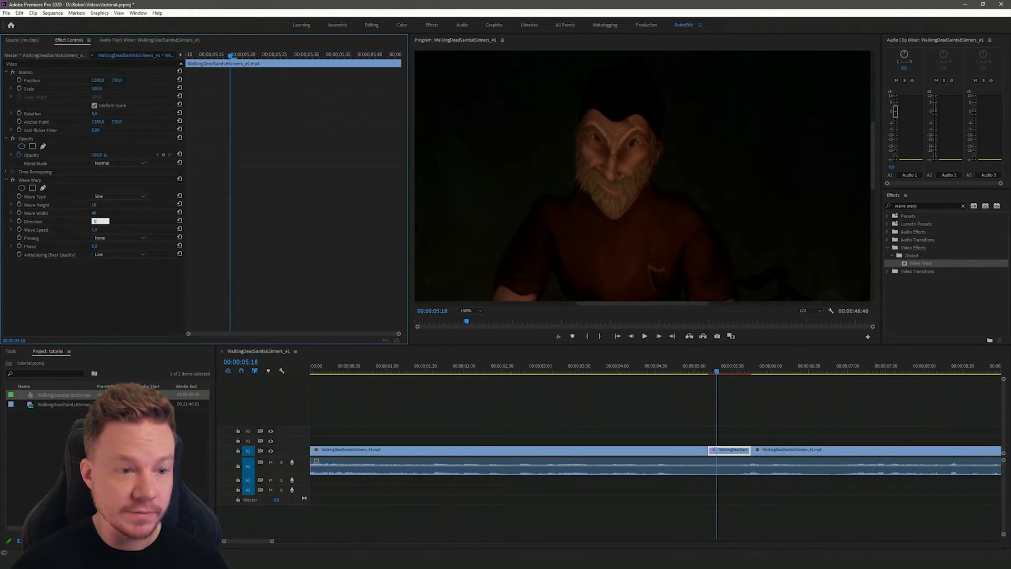
{"action": "key", "text": "Return"}
{"action": "scroll", "coordinate": [617, 115], "scroll_direction": "down", "scroll_amount": 4}
{"action": "scroll", "coordinate": [617, 129], "scroll_direction": "up", "scroll_amount": 5}
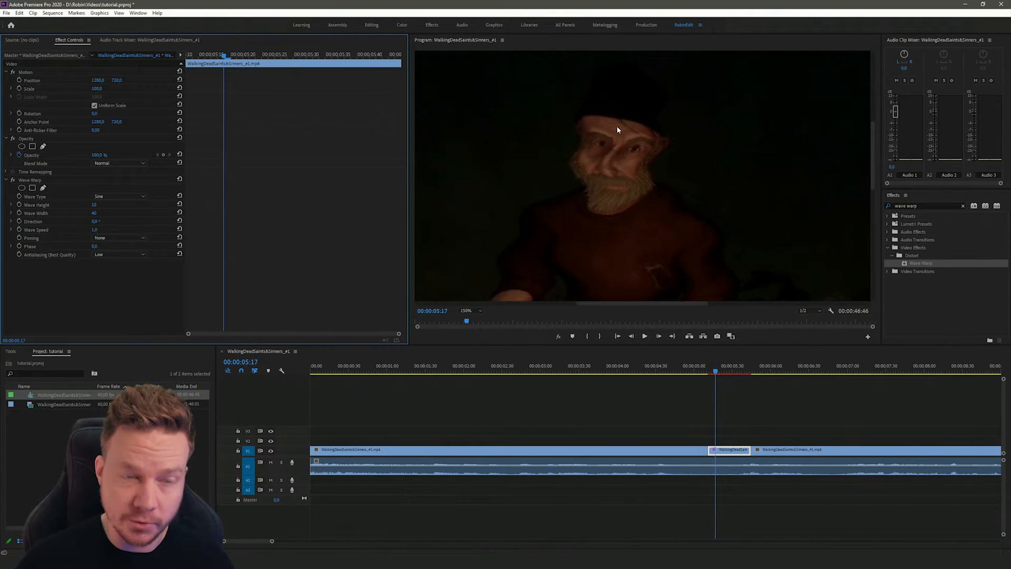
Change the Wave Warp wave type to Sawtooth and check the distortion on neighbouring frames
{"action": "left_click", "coordinate": [134, 197]}
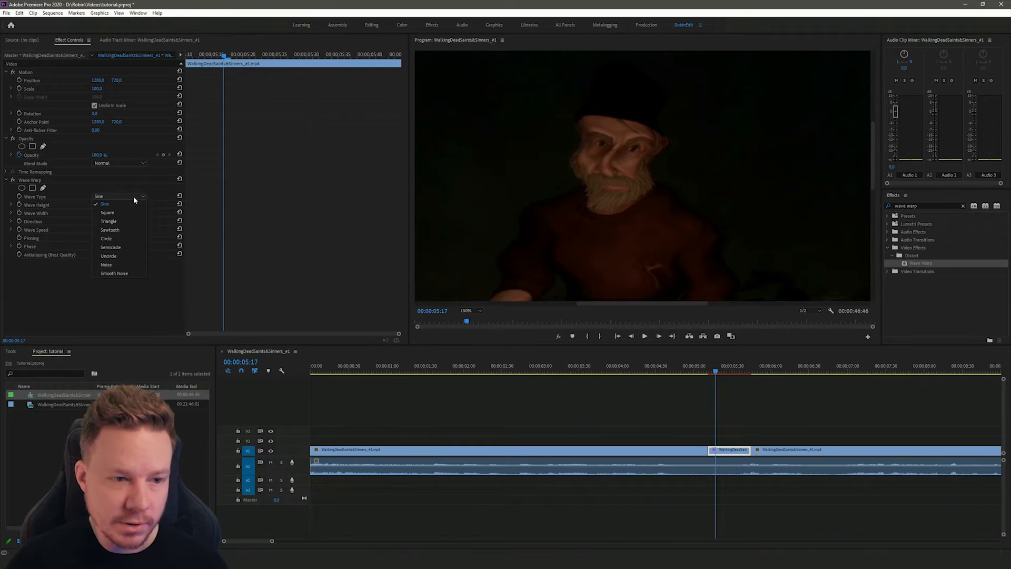
{"action": "left_click", "coordinate": [119, 229]}
{"action": "key", "text": "Left"}
{"action": "key", "text": "Left"}
{"action": "key", "text": "Left"}
{"action": "key", "text": "Right"}
{"action": "key", "text": "Right"}
{"action": "key", "text": "Right"}
{"action": "key", "text": "Left"}
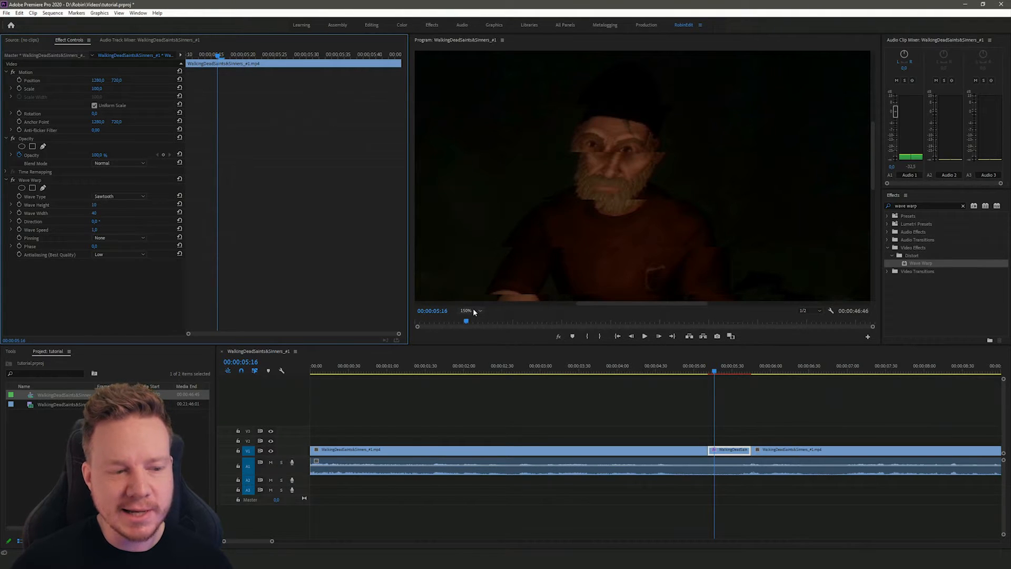
Fit the whole frame in the preview, raise the Wave Warp speed to about 14.3 and increase the wave width
{"action": "left_click", "coordinate": [474, 310]}
{"action": "left_click", "coordinate": [474, 321]}
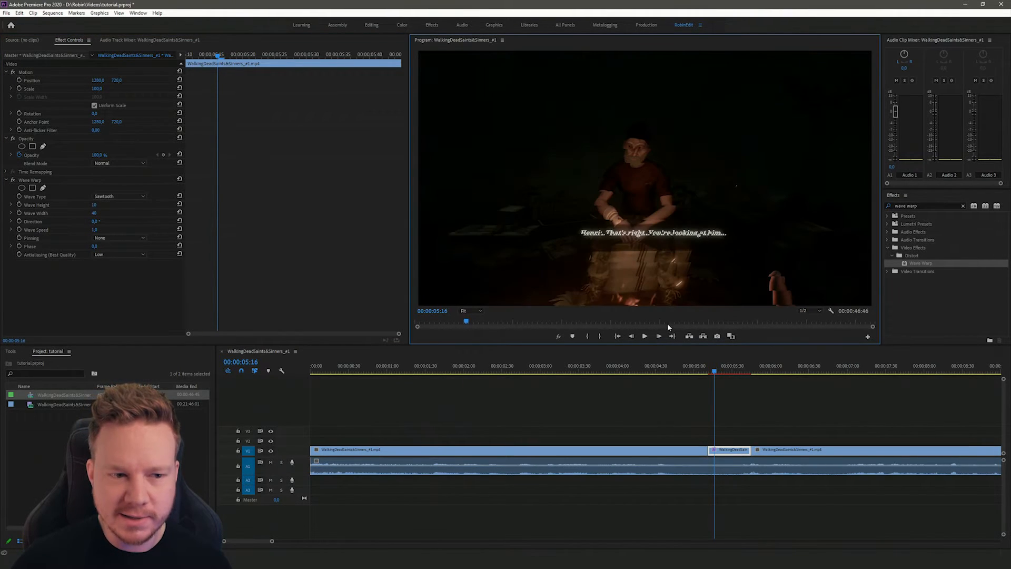
{"action": "mouse_move", "coordinate": [715, 371]}
{"action": "left_mouse_down"}
{"action": "mouse_move", "coordinate": [736, 372]}
{"action": "mouse_move", "coordinate": [725, 371]}
{"action": "left_mouse_up"}
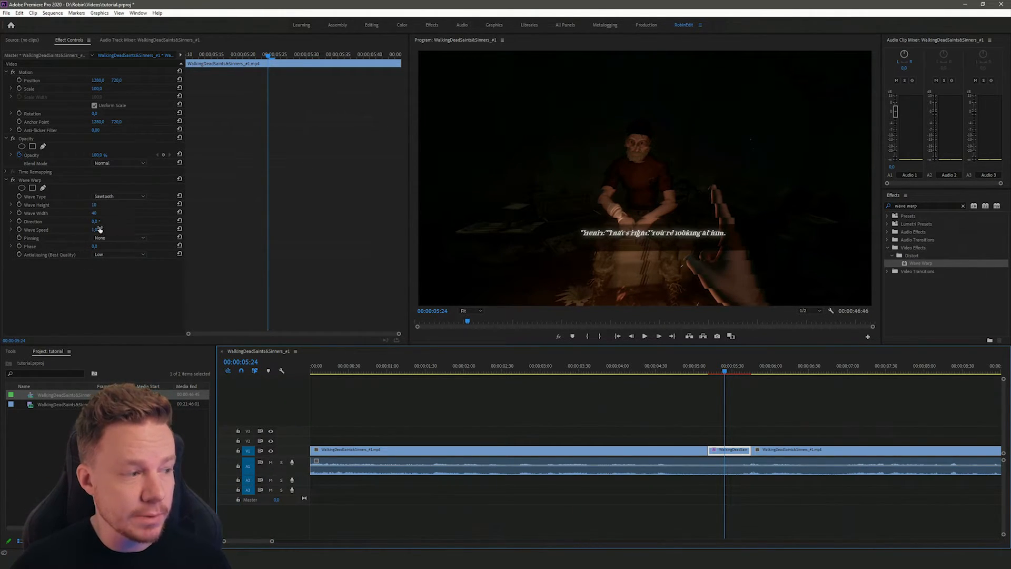
{"action": "left_click_drag", "start_coordinate": [95, 230], "coordinate": [177, 212]}
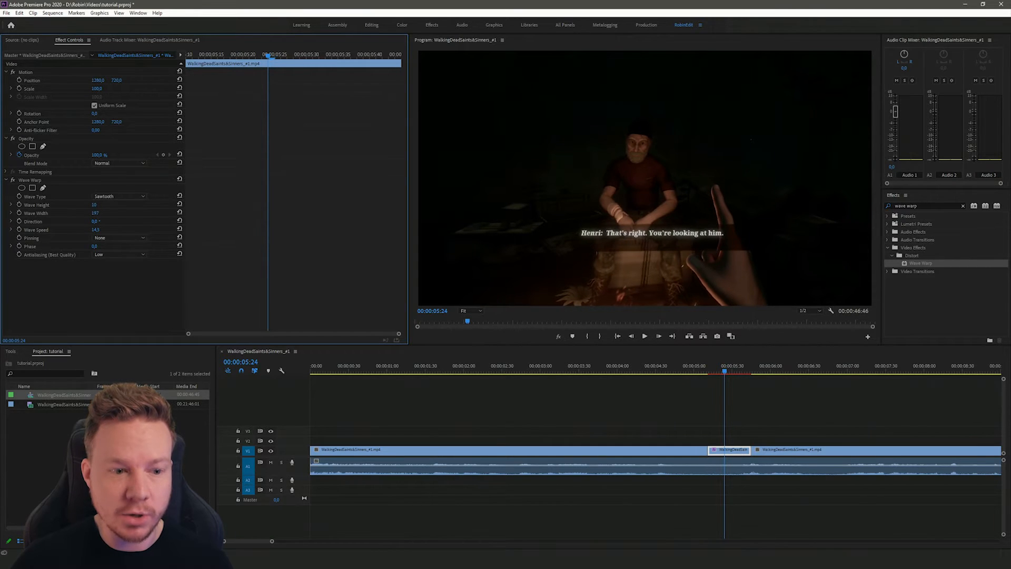
Extend the start of the Wave Warp segment back to about 00:00:02:00 and play the result
{"action": "left_click_drag", "start_coordinate": [702, 449], "coordinate": [357, 450]}
{"action": "left_click_drag", "start_coordinate": [724, 372], "coordinate": [634, 370]}
{"action": "key", "text": "space"}
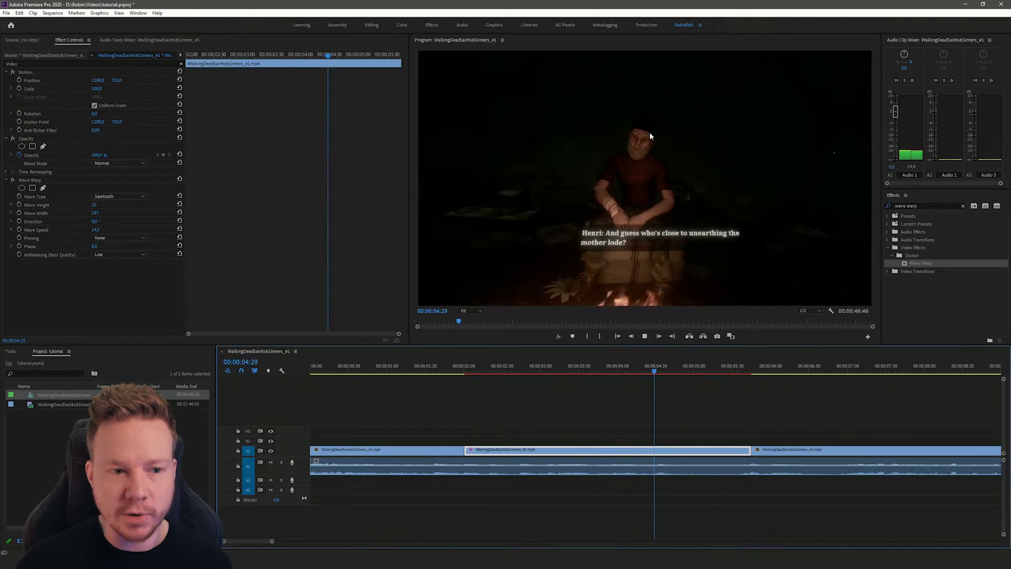
Stop playback, go back to about 00:00:03:43 and raise the Wave Warp wave height to about 62
{"action": "key", "text": "space"}
{"action": "left_click_drag", "start_coordinate": [564, 369], "coordinate": [596, 372]}
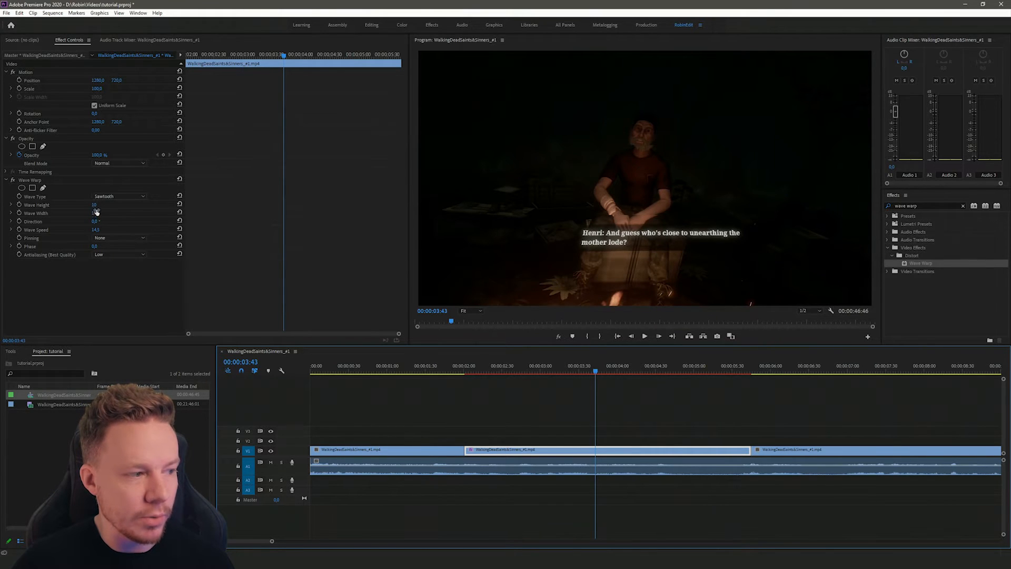
{"action": "mouse_move", "coordinate": [94, 204]}
{"action": "left_mouse_down"}
{"action": "mouse_move", "coordinate": [145, 204]}
{"action": "mouse_move", "coordinate": [112, 204]}
{"action": "left_mouse_up"}
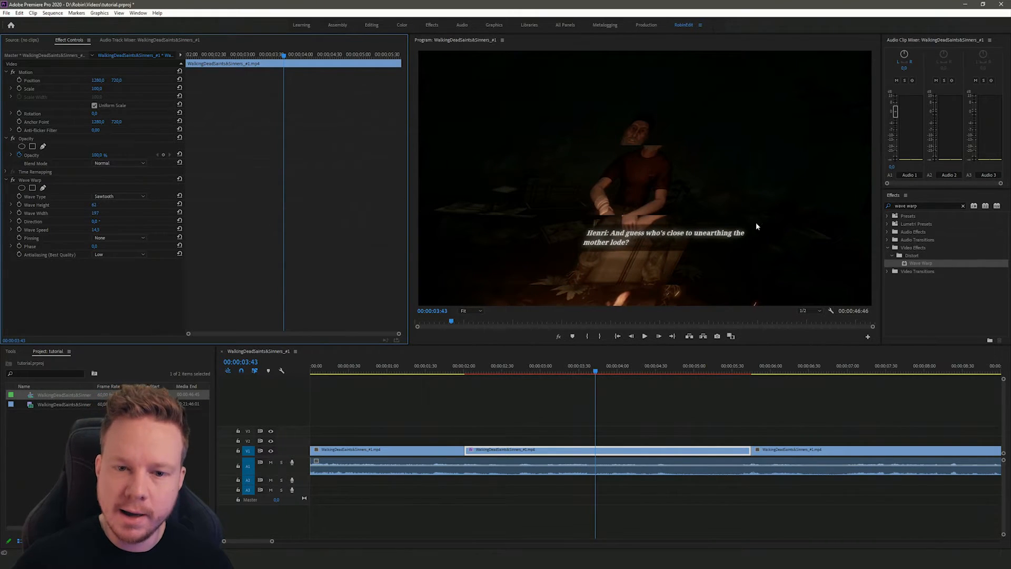
Find the Gamma Correction effect, apply it to the Wave Warp segment and set its gamma to 7
{"action": "left_click", "coordinate": [910, 205]}
{"action": "type", "text": "gamma"}
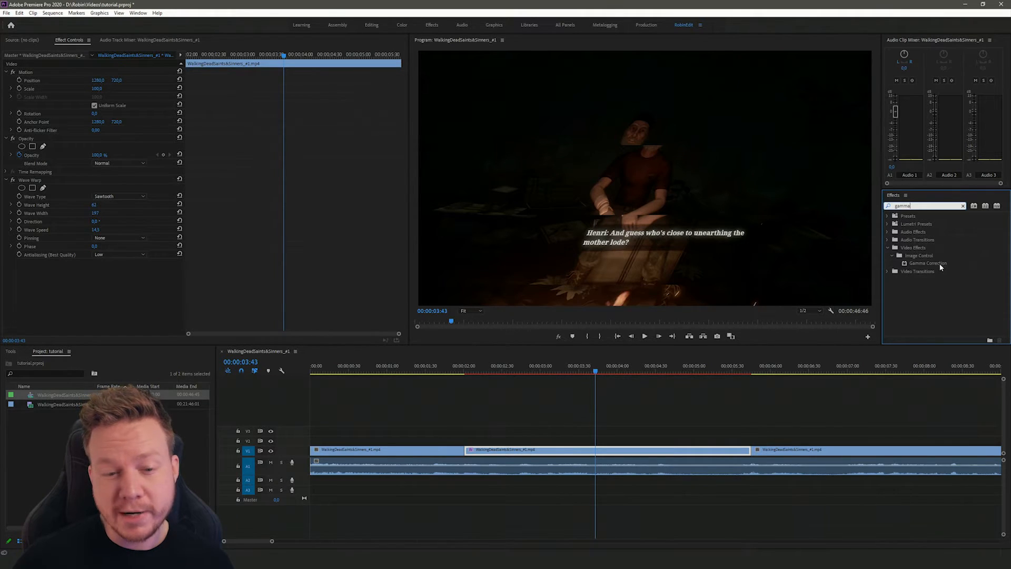
{"action": "left_click_drag", "start_coordinate": [940, 266], "coordinate": [573, 449]}
{"action": "left_click", "coordinate": [95, 279]}
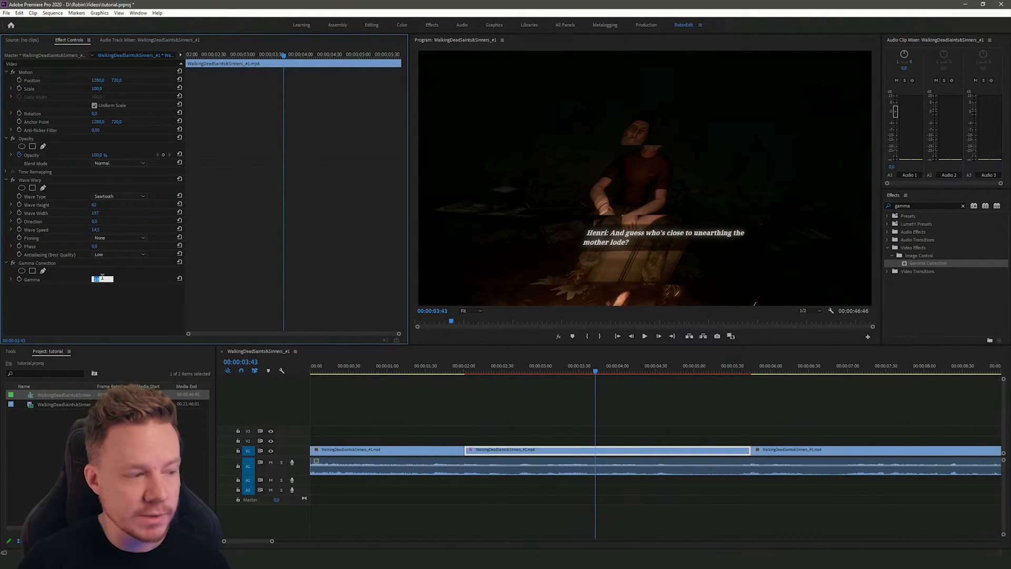
{"action": "type", "text": "8"}
{"action": "key", "text": "Return"}
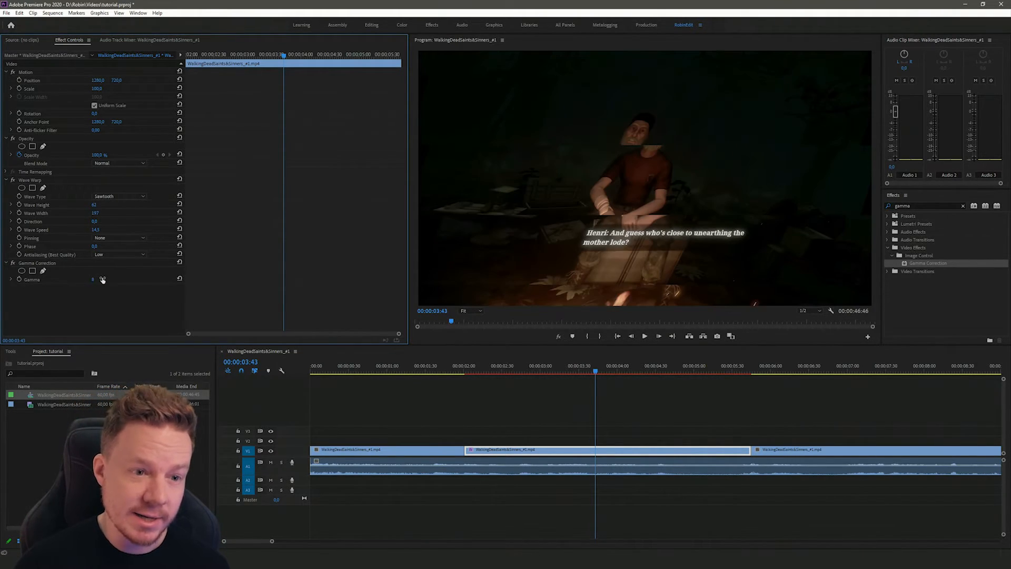
{"action": "left_click_drag", "start_coordinate": [93, 279], "coordinate": [103, 279]}
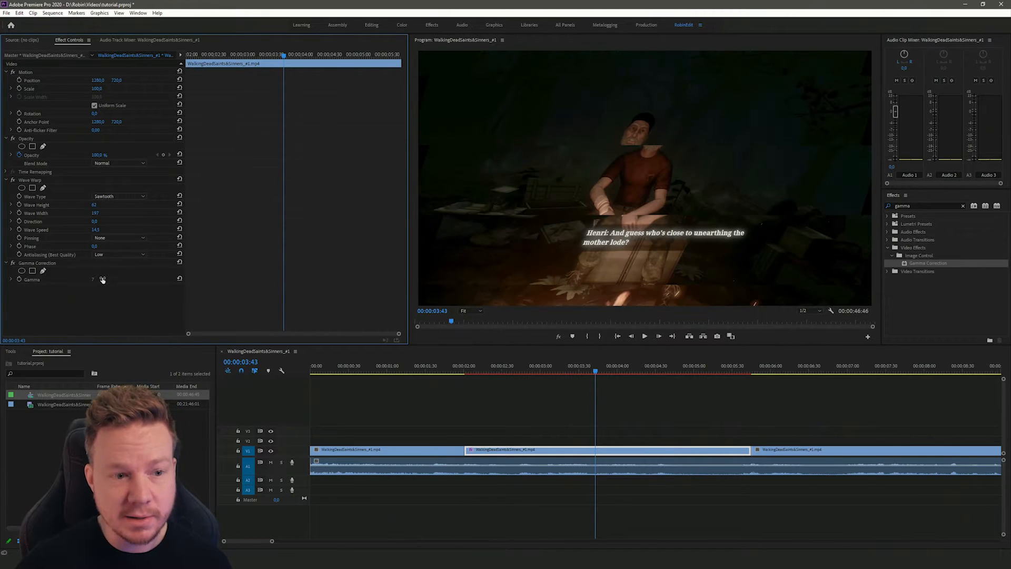
Preview the segment from about 00:00:03:07, set the Wave Warp speed to 10 and play the result
{"action": "left_click_drag", "start_coordinate": [595, 378], "coordinate": [551, 368]}
{"action": "key", "text": "space"}
{"action": "key", "text": "space"}
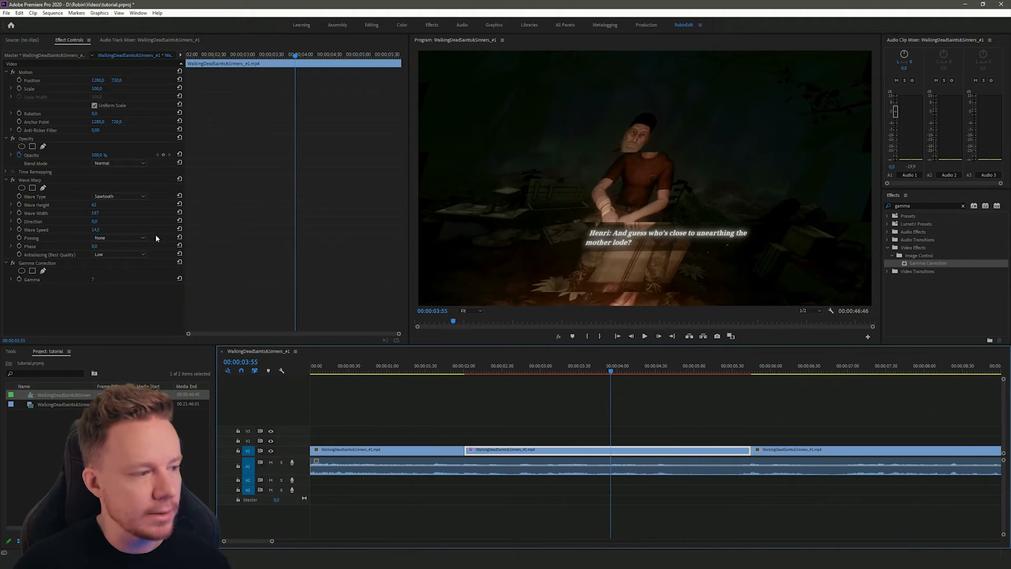
{"action": "left_click", "coordinate": [95, 213]}
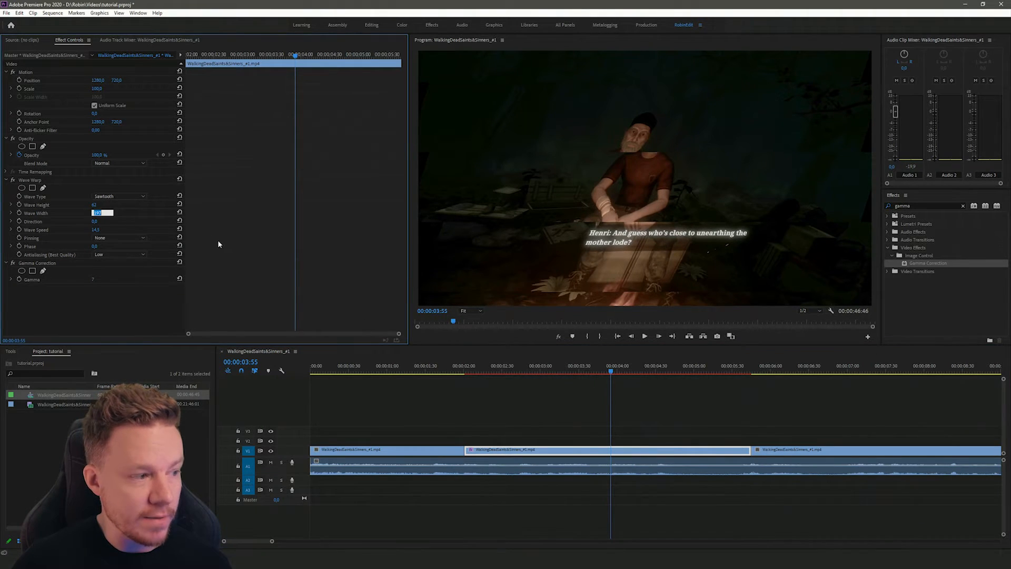
{"action": "left_click", "coordinate": [98, 229]}
{"action": "type", "text": "10"}
{"action": "key", "text": "Return"}
{"action": "key", "text": "space"}
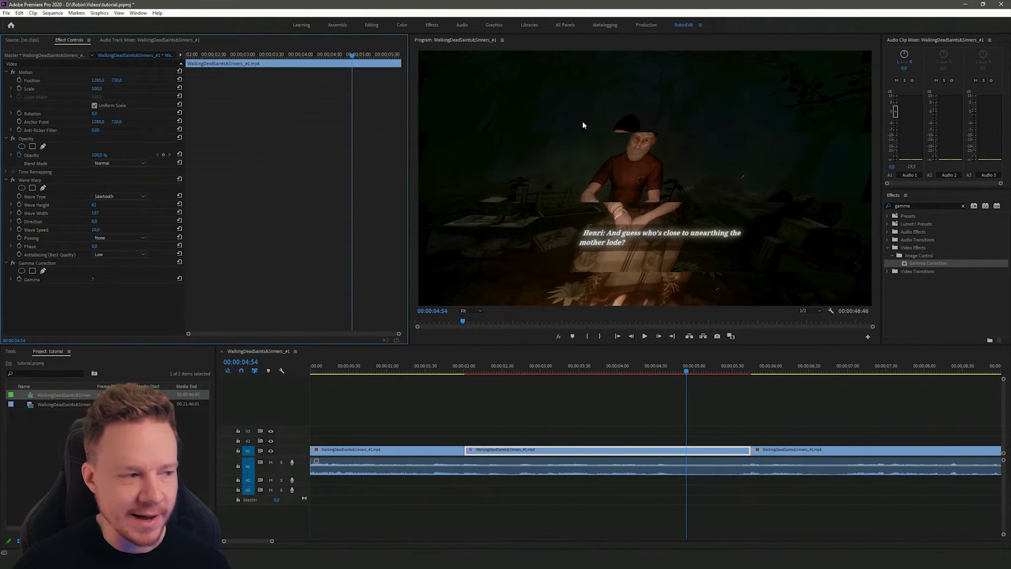
Reduce the Wave Warp wave height to about 12 and play the segment from 00:00:03:07
{"action": "mouse_move", "coordinate": [96, 204]}
{"action": "left_mouse_down"}
{"action": "mouse_move", "coordinate": [66, 204]}
{"action": "mouse_move", "coordinate": [100, 205]}
{"action": "left_mouse_up"}
{"action": "left_click", "coordinate": [549, 368]}
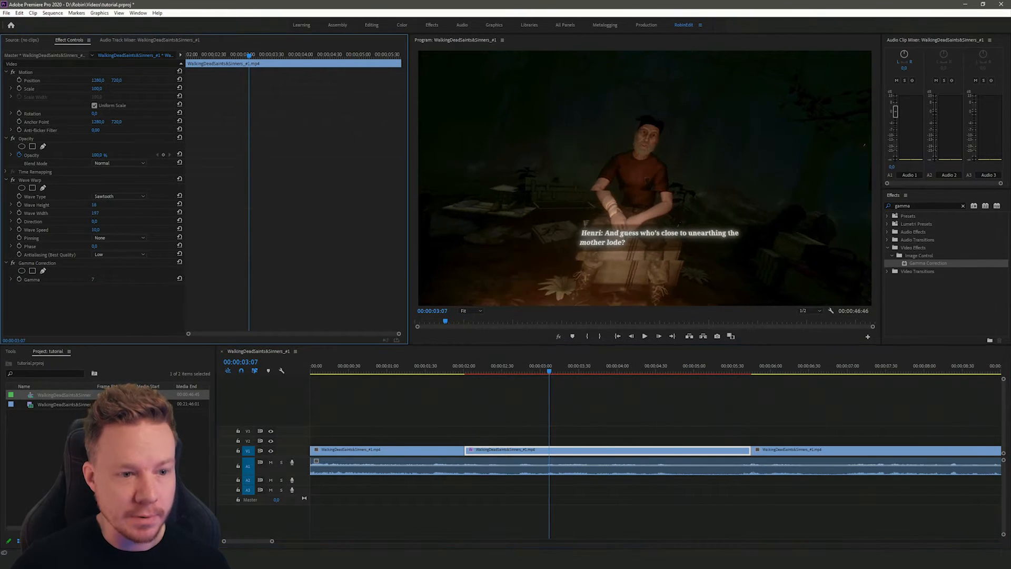
{"action": "key", "text": "space"}
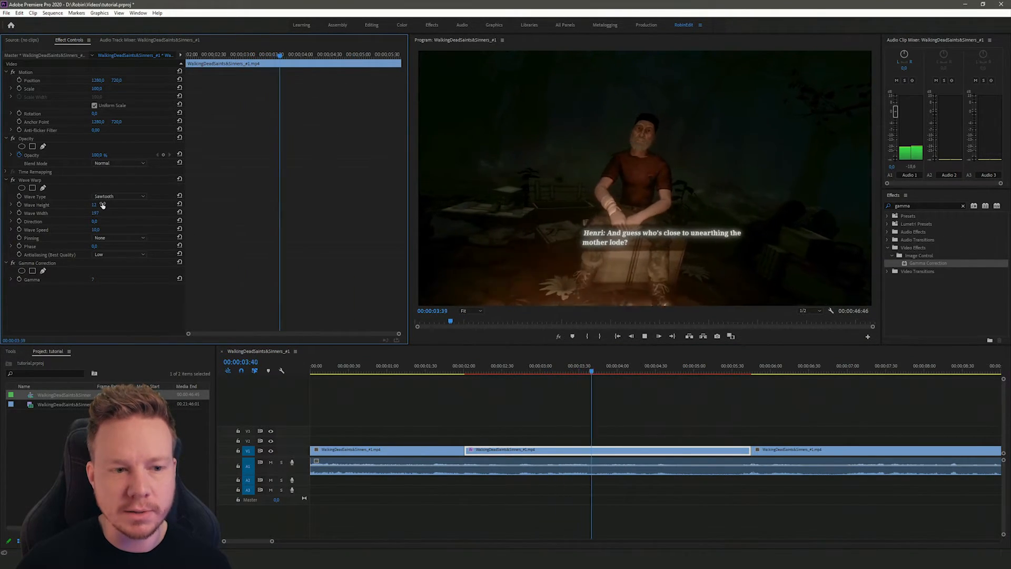
{"action": "key", "text": "space"}
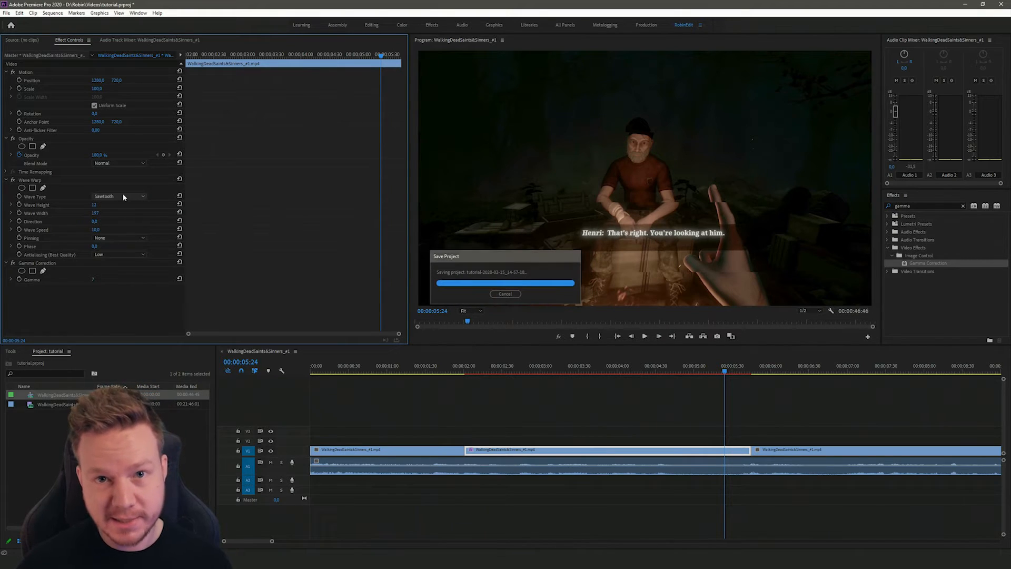
Change the Wave Warp wave type to Noise and set the wave width to 4000
{"action": "left_click", "coordinate": [124, 197]}
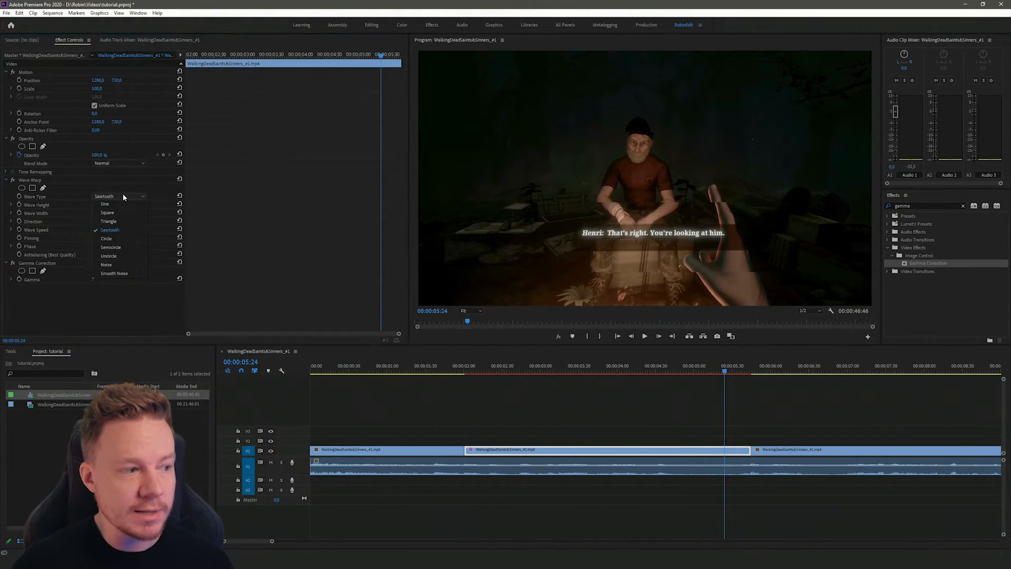
{"action": "left_click", "coordinate": [119, 268]}
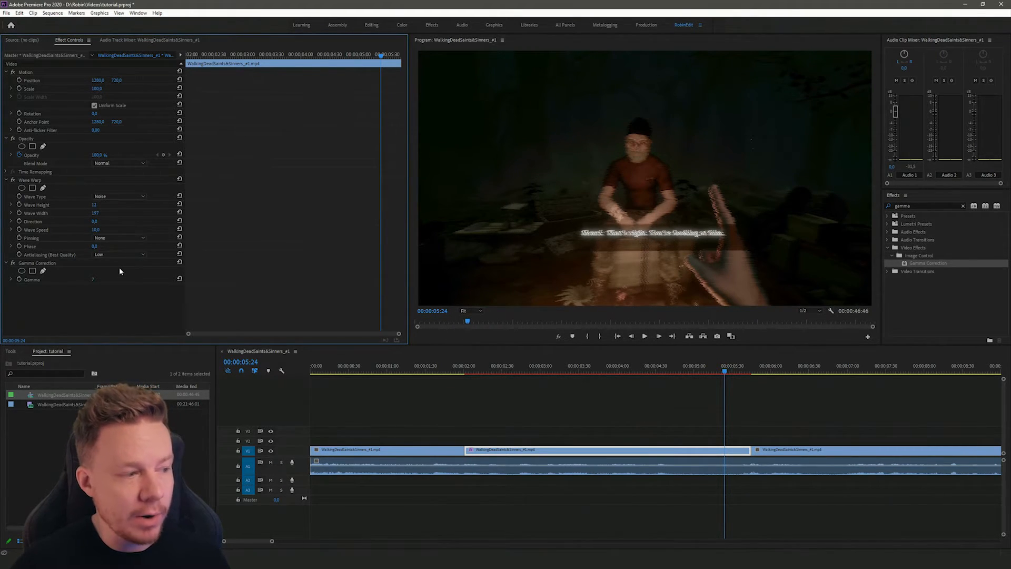
{"action": "left_click", "coordinate": [97, 213]}
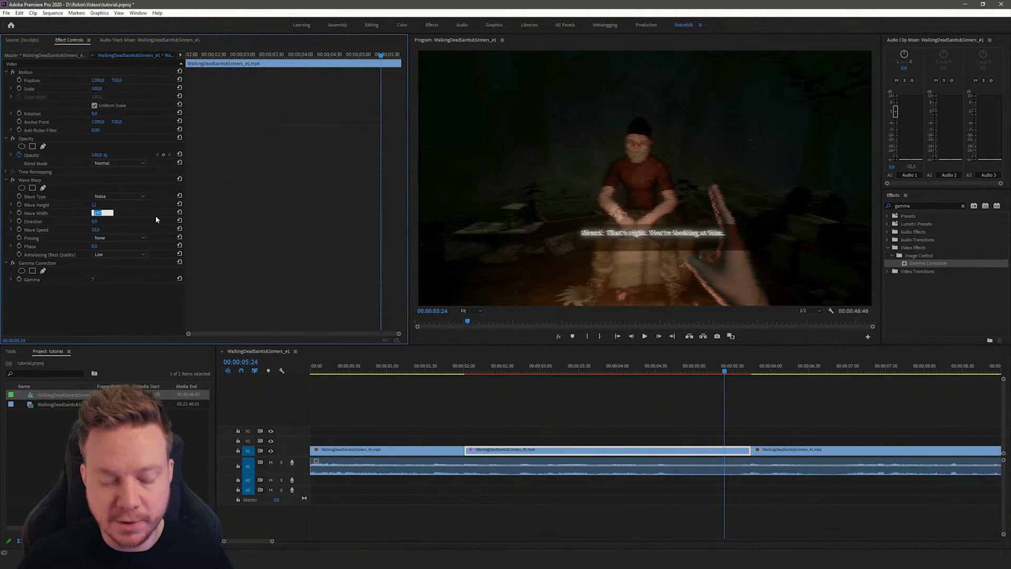
{"action": "type", "text": "4000"}
{"action": "key", "text": "Return"}
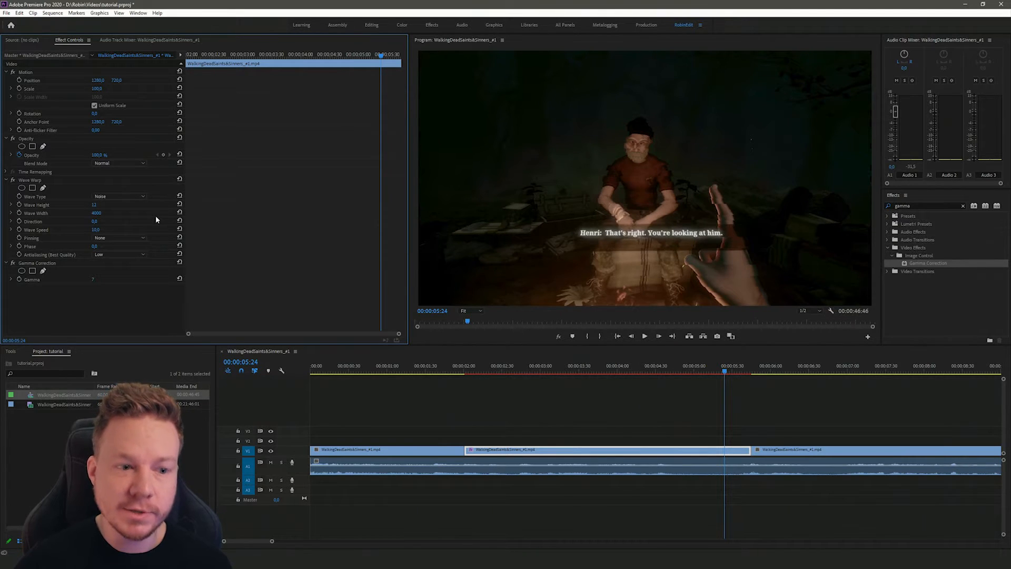
Zoom the preview to 150% on the character's face and examine the noise distortion frame by frame
{"action": "left_click", "coordinate": [475, 310]}
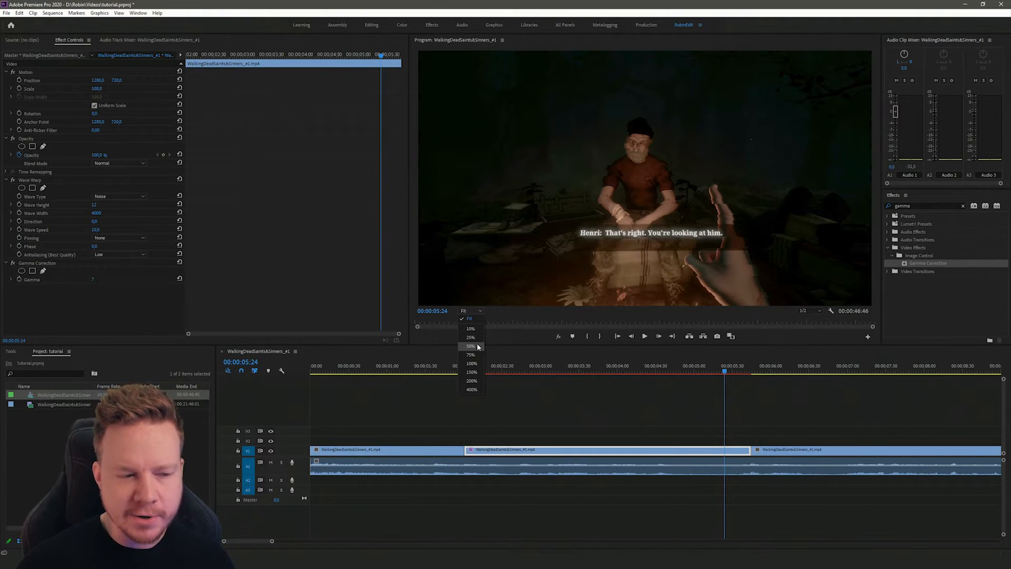
{"action": "left_click", "coordinate": [472, 372]}
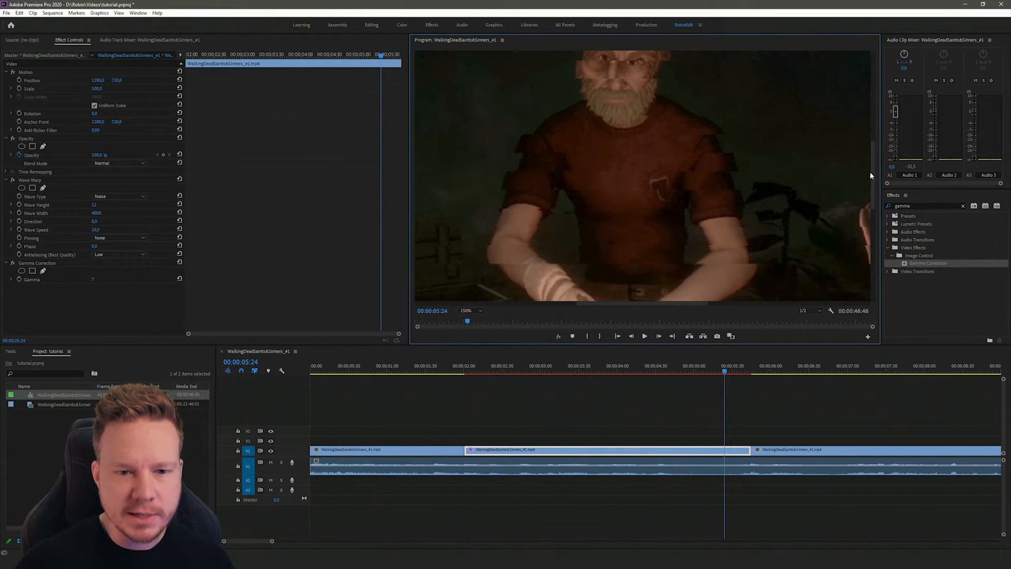
{"action": "left_click_drag", "start_coordinate": [870, 175], "coordinate": [873, 157]}
{"action": "key", "text": "Left"}
{"action": "key", "text": "Left"}
{"action": "key", "text": "Left"}
{"action": "key", "text": "Left"}
{"action": "key", "text": "Right"}
{"action": "key", "text": "Right"}
{"action": "key", "text": "Right"}
{"action": "key", "text": "Right"}
{"action": "key", "text": "Right"}
{"action": "key", "text": "Right"}
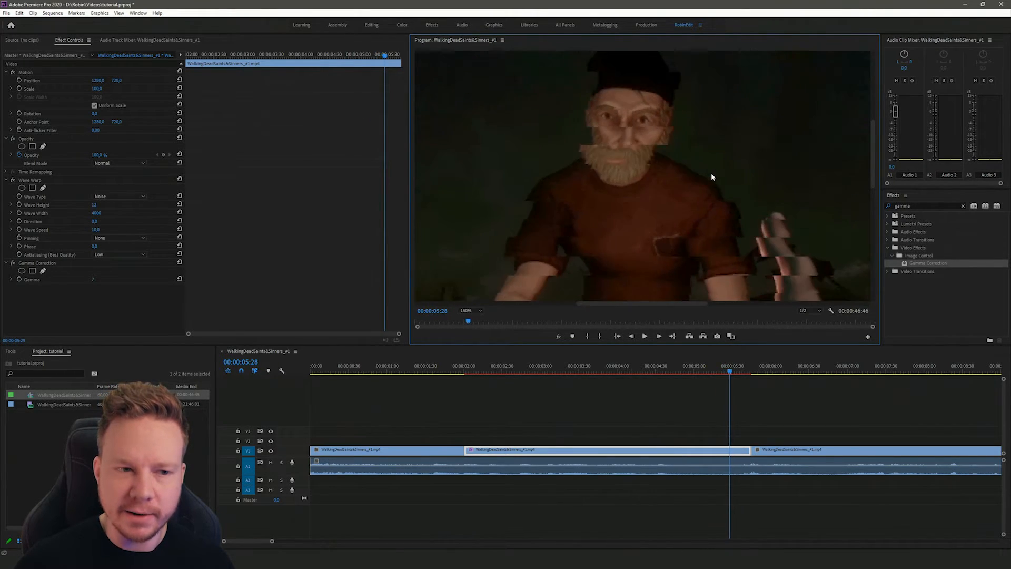
{"action": "key", "text": "Left"}
{"action": "key", "text": "Left"}
{"action": "key", "text": "Left"}
{"action": "key", "text": "Left"}
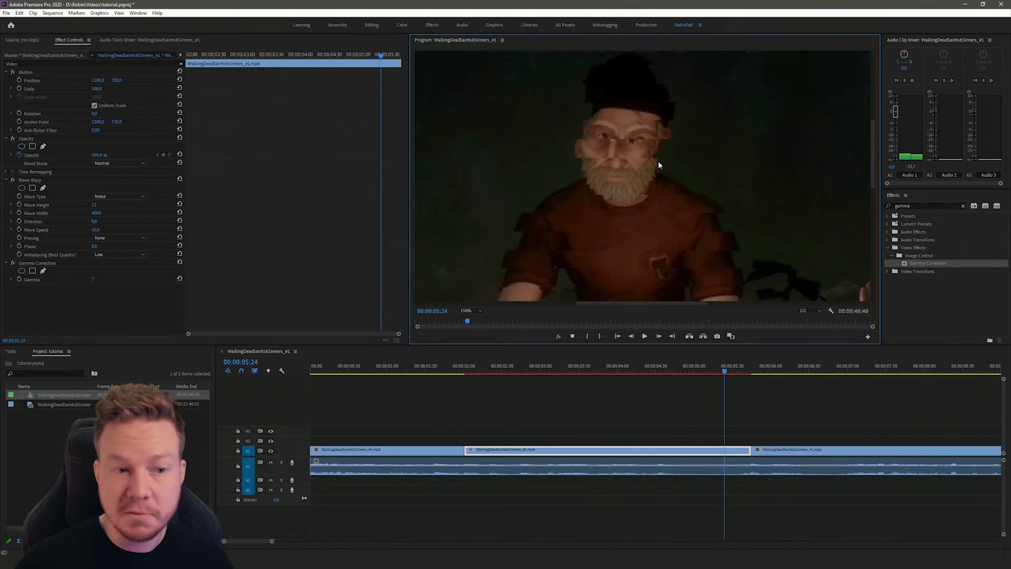
{"action": "key", "text": "Left"}
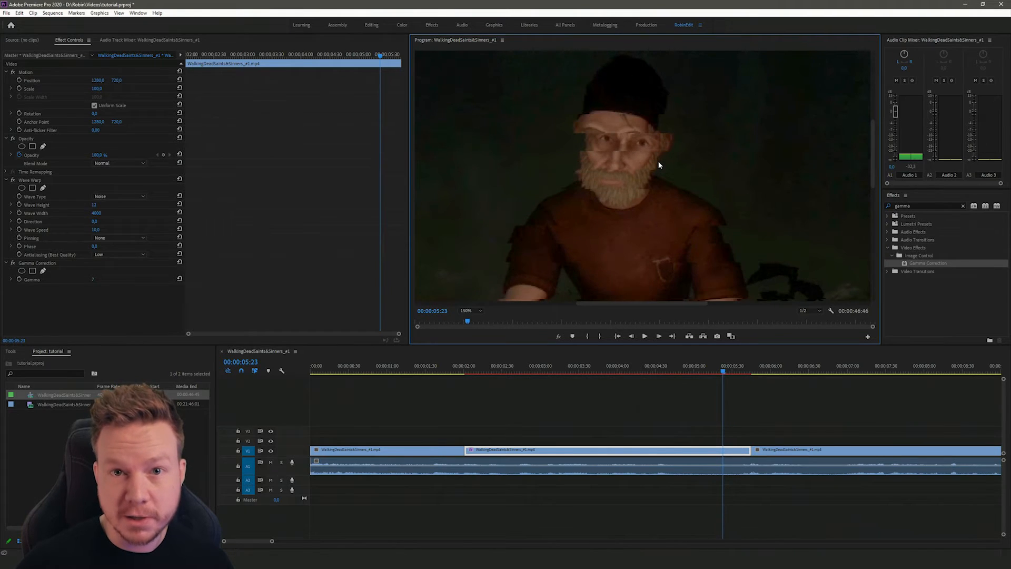
Set the Wave Warp wave width to 8000 and check the distortion on neighbouring frames
{"action": "left_click", "coordinate": [96, 212]}
{"action": "type", "text": "80"}
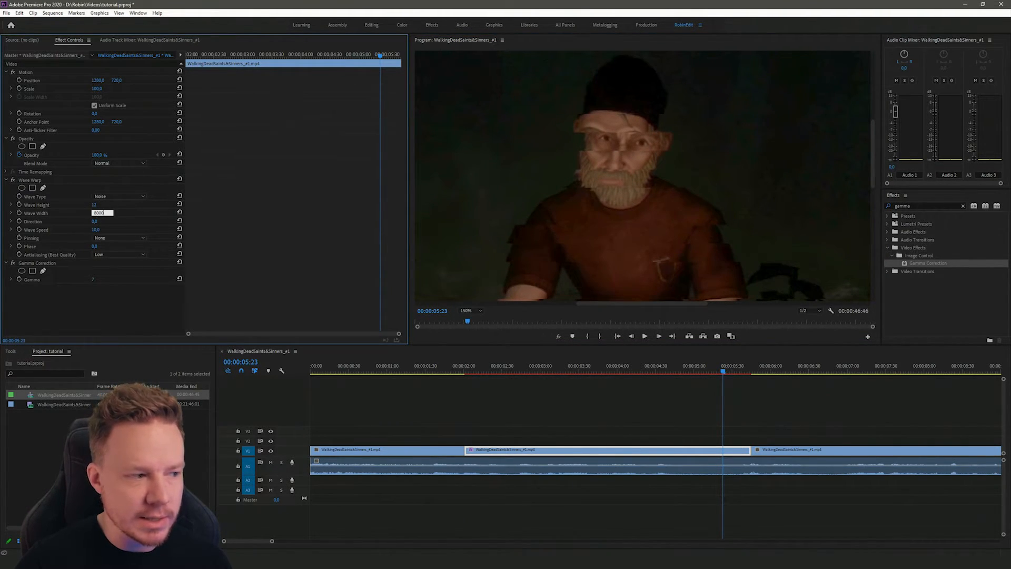
{"action": "type", "text": "00"}
{"action": "key", "text": "Return"}
{"action": "key", "text": "Left"}
{"action": "key", "text": "Left"}
{"action": "key", "text": "Right"}
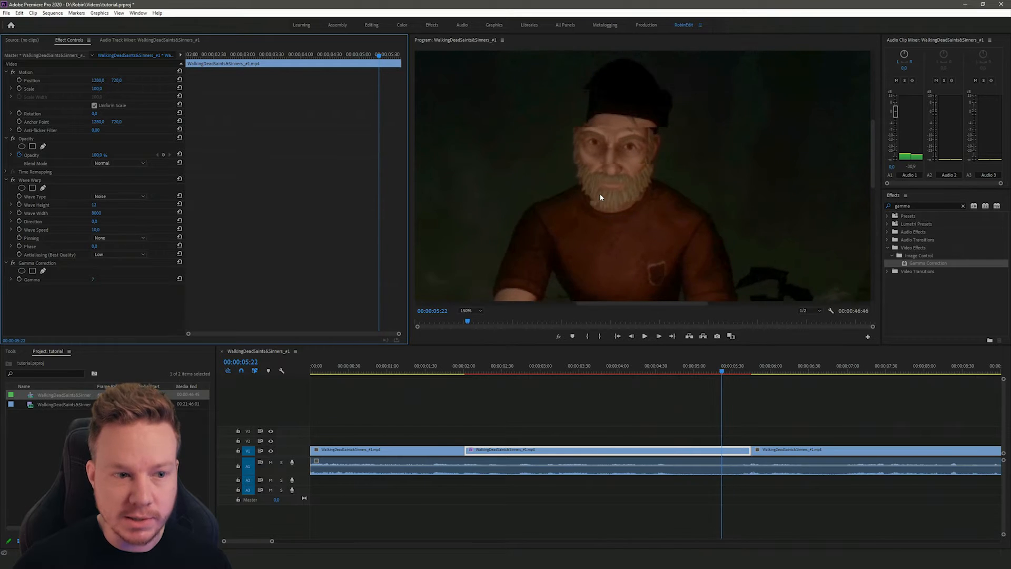
{"action": "key", "text": "Left"}
{"action": "key", "text": "Left"}
Fit the whole frame in the preview and scrub around 00:00:04:54 to check the distortion
{"action": "left_click", "coordinate": [467, 311]}
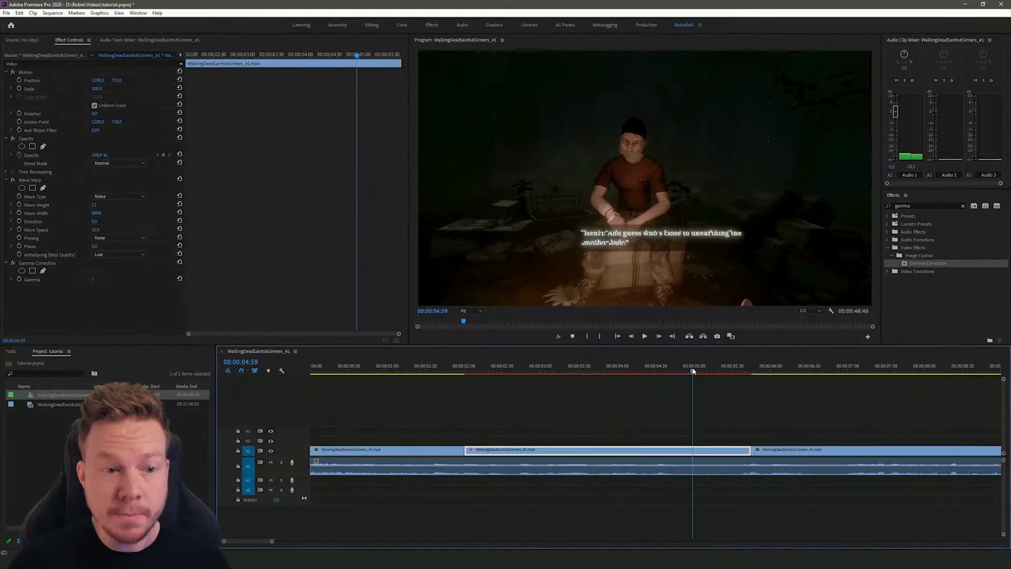
{"action": "left_click_drag", "start_coordinate": [692, 370], "coordinate": [686, 371]}
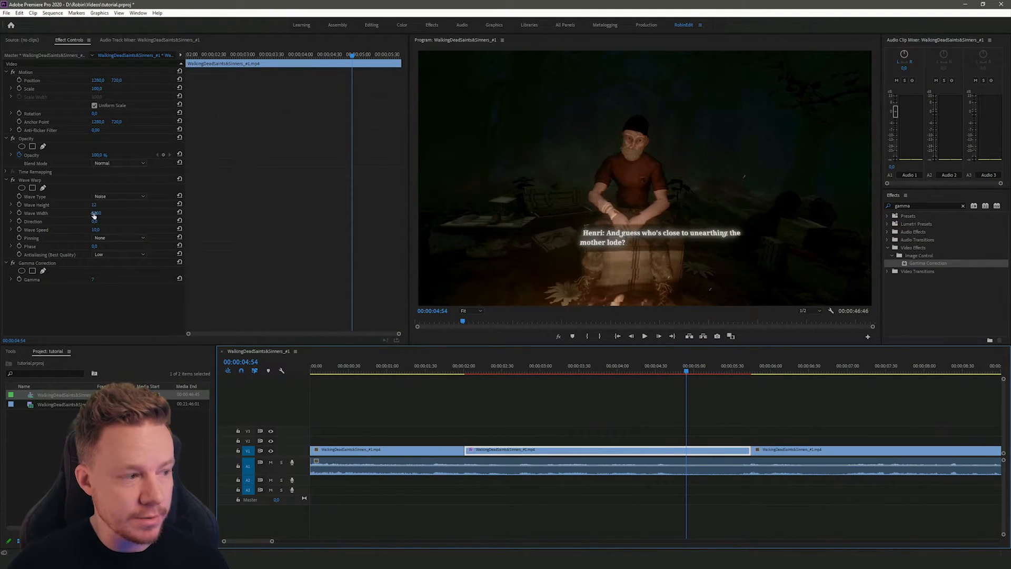
{"action": "left_click", "coordinate": [121, 239]}
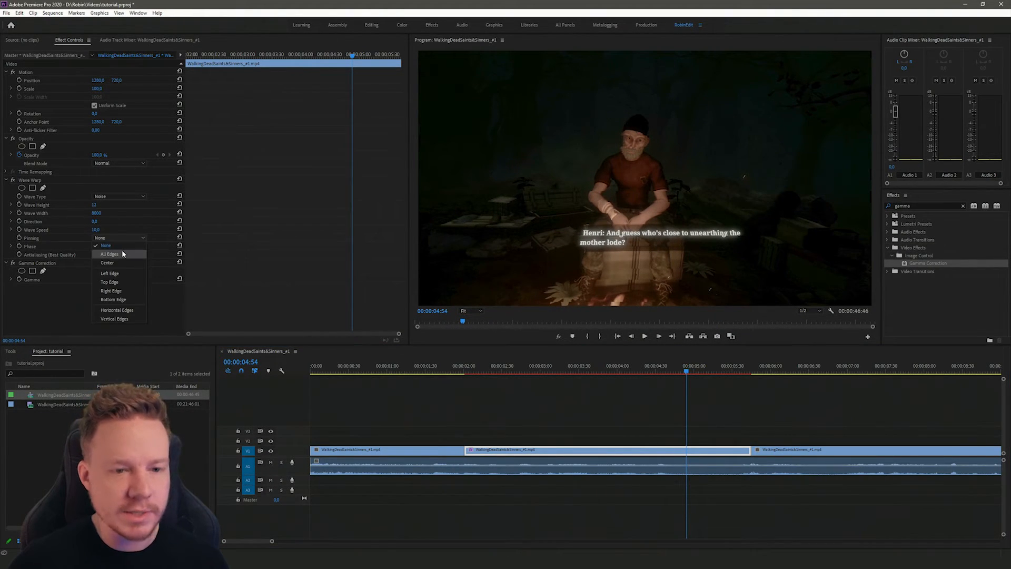
{"action": "left_click", "coordinate": [542, 389]}
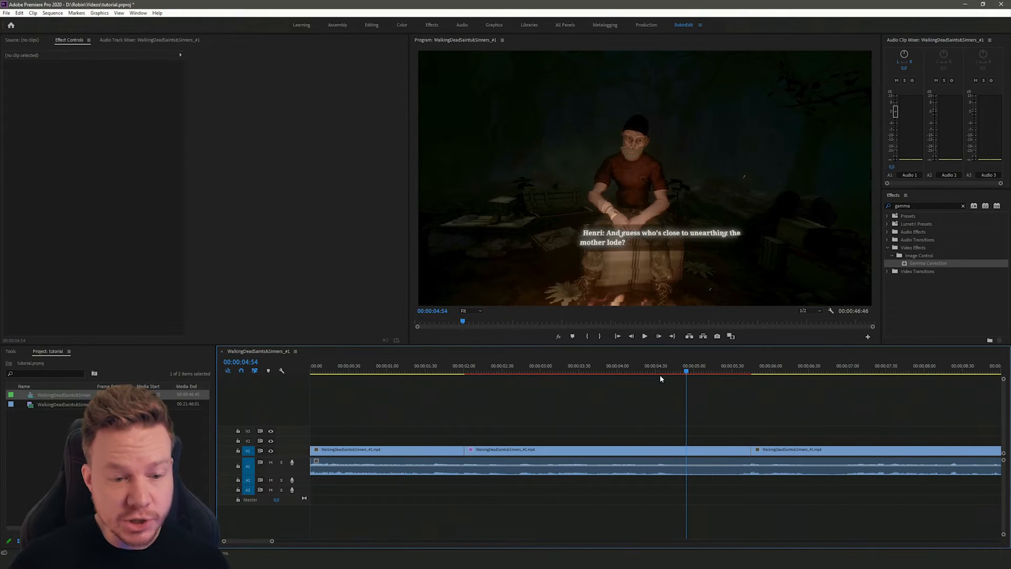
{"action": "left_click_drag", "start_coordinate": [687, 374], "coordinate": [700, 374]}
On the glitch segment, raise the Wave Warp wave height to about 281 and set the pinning to Vertical Edges
{"action": "left_click", "coordinate": [592, 449]}
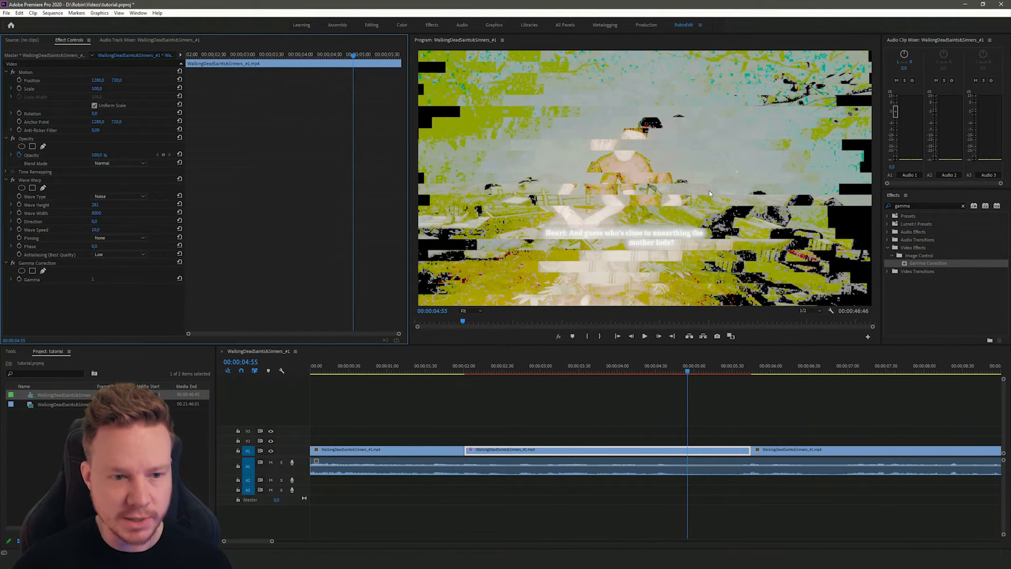
{"action": "left_click", "coordinate": [115, 236]}
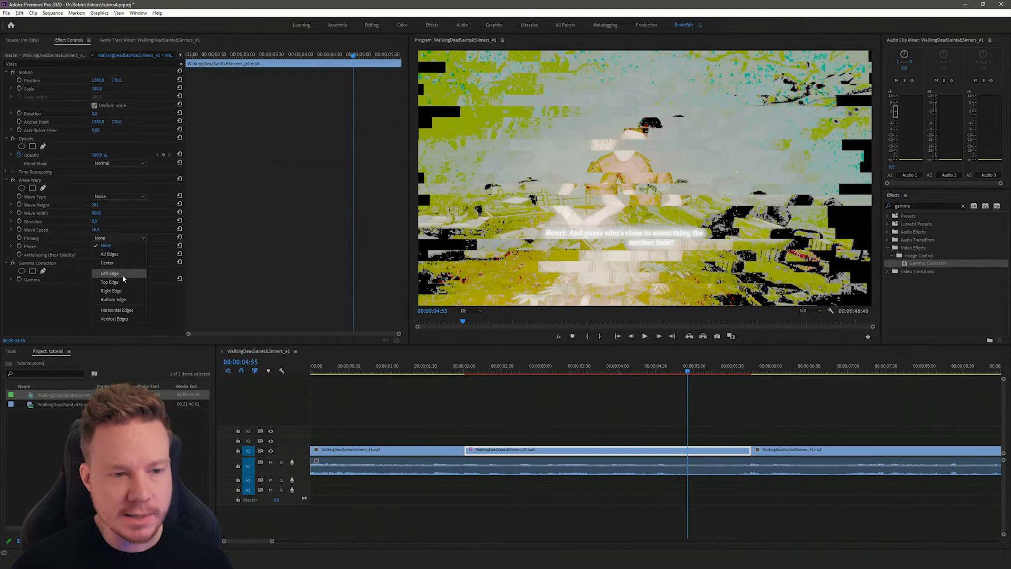
{"action": "left_click", "coordinate": [115, 317]}
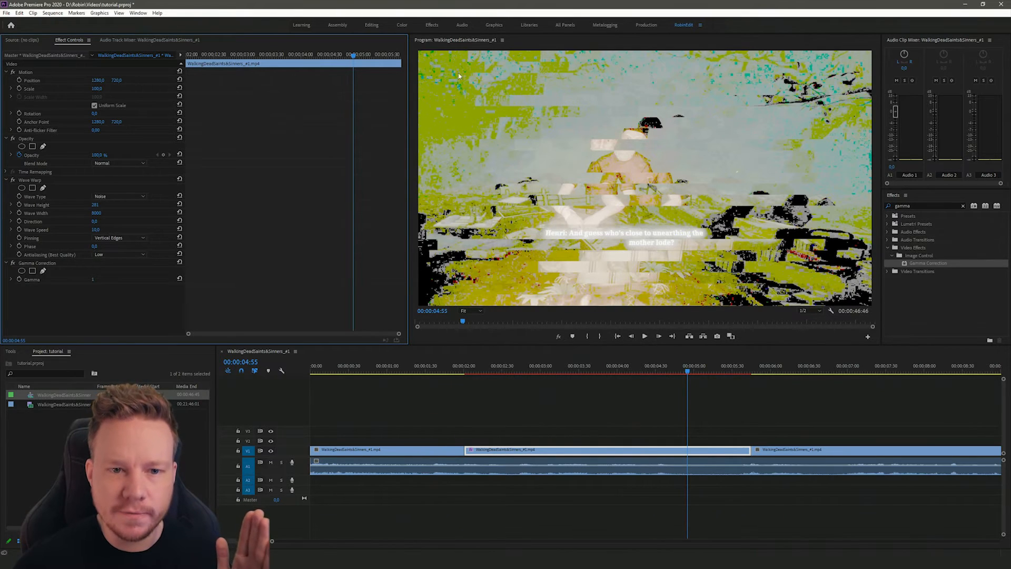
Set the segment's Gamma Correction value to 7
{"action": "left_click_drag", "start_coordinate": [92, 280], "coordinate": [97, 279]}
{"action": "left_click", "coordinate": [101, 279]}
{"action": "type", "text": "78"}
{"action": "key", "text": "BackSpace"}
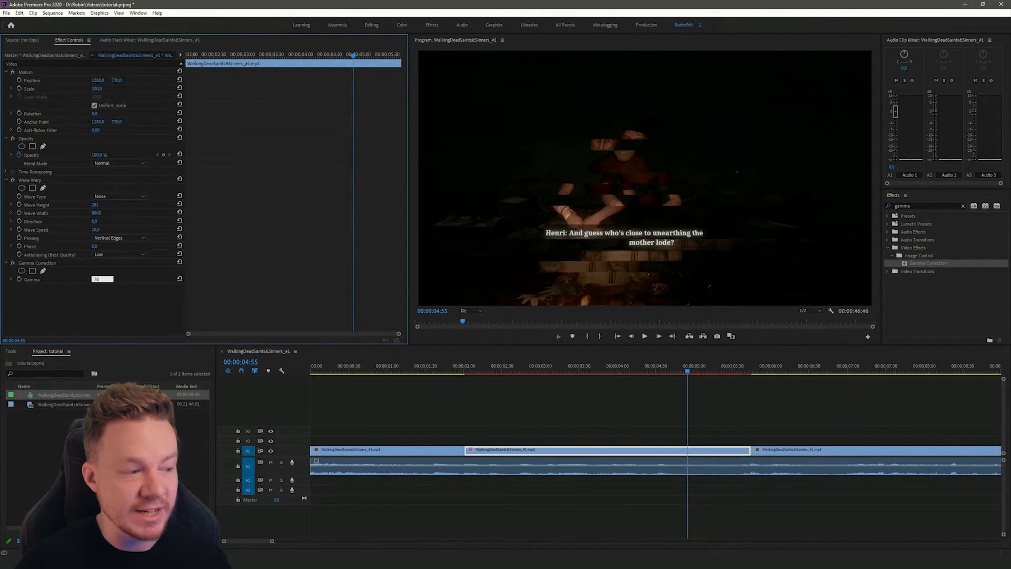
{"action": "key", "text": "Return"}
Check the distortion on frames around 00:00:05:00 and reduce the Wave Warp wave height to about 25
{"action": "key", "text": "Right"}
{"action": "key", "text": "Right"}
{"action": "key", "text": "Right"}
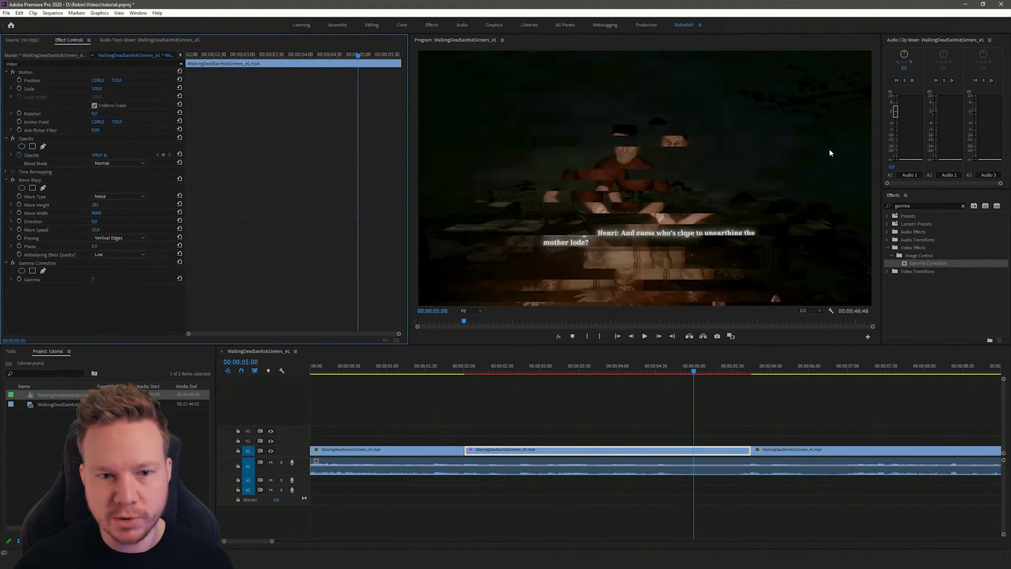
{"action": "key", "text": "Left"}
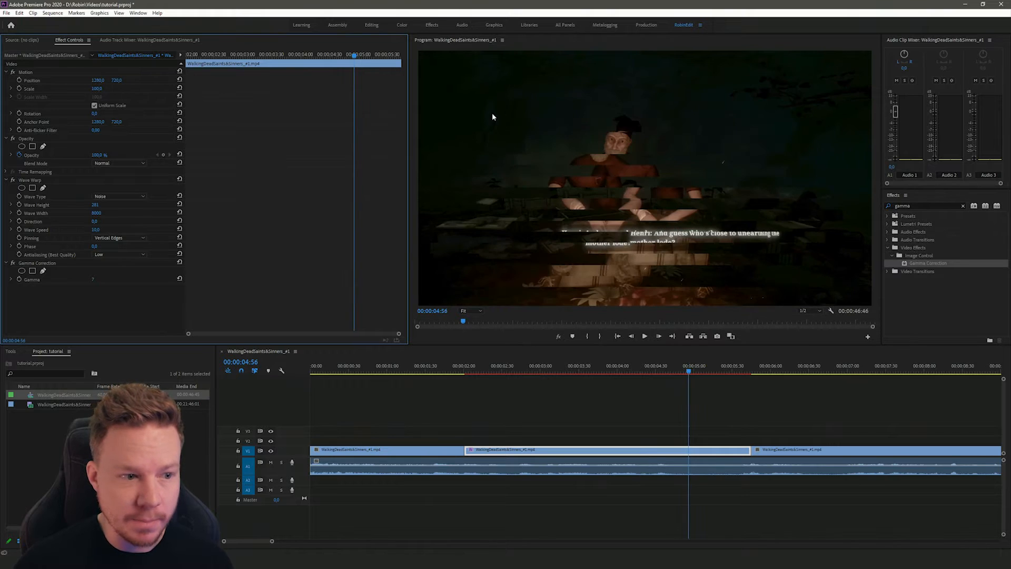
{"action": "key", "text": "Left"}
{"action": "key", "text": "Left"}
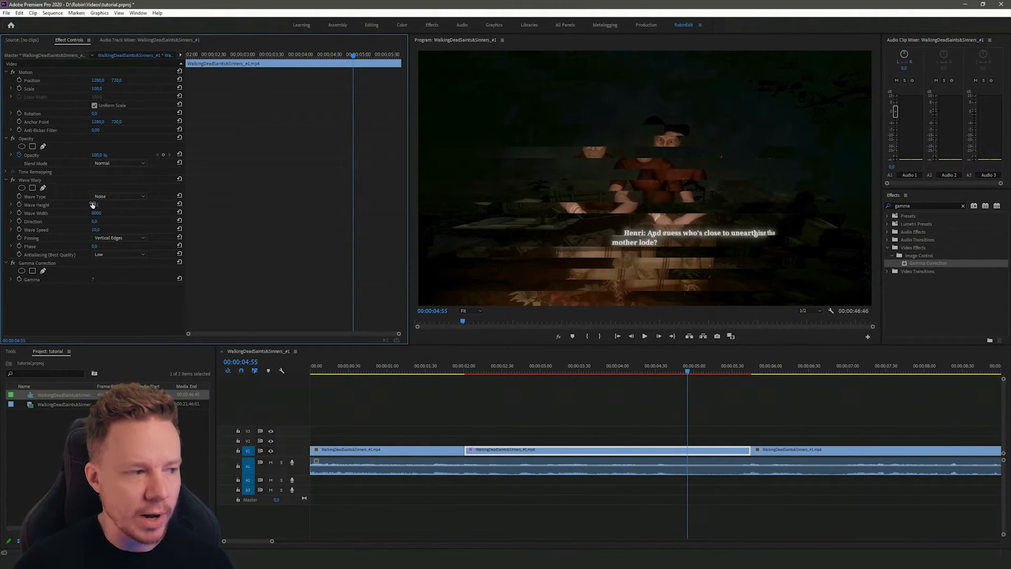
{"action": "left_click_drag", "start_coordinate": [95, 206], "coordinate": [72, 206]}
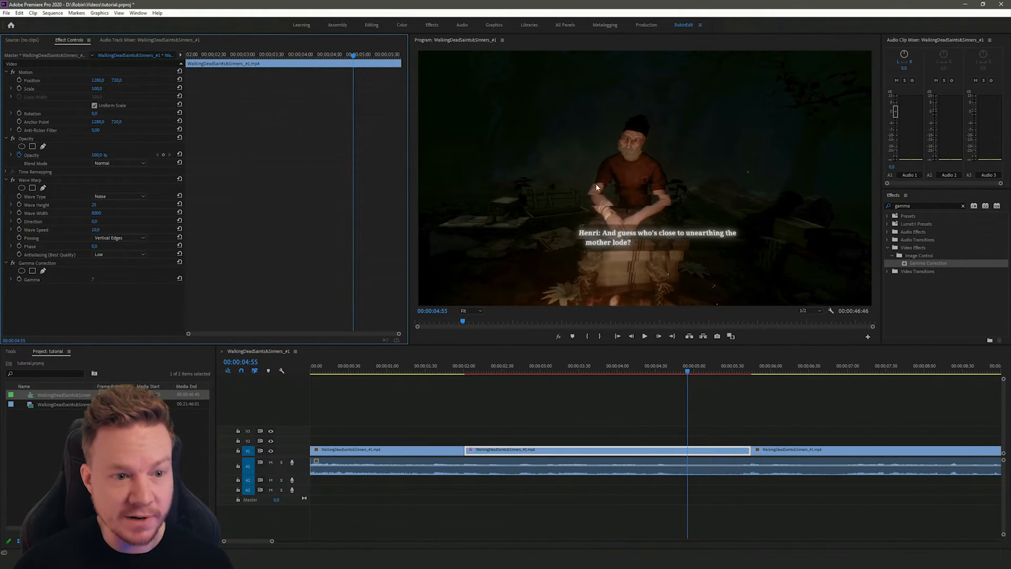
Play the glitch segment briefly and examine the distortion frame by frame between about 00:00:05:02 and 00:00:05:13
{"action": "key", "text": "space"}
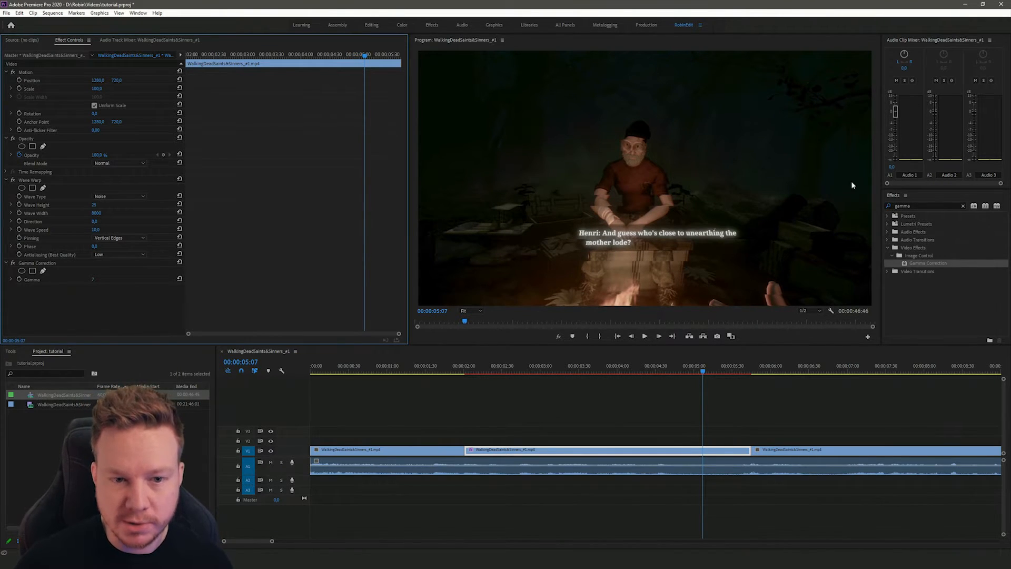
{"action": "key", "text": "Left"}
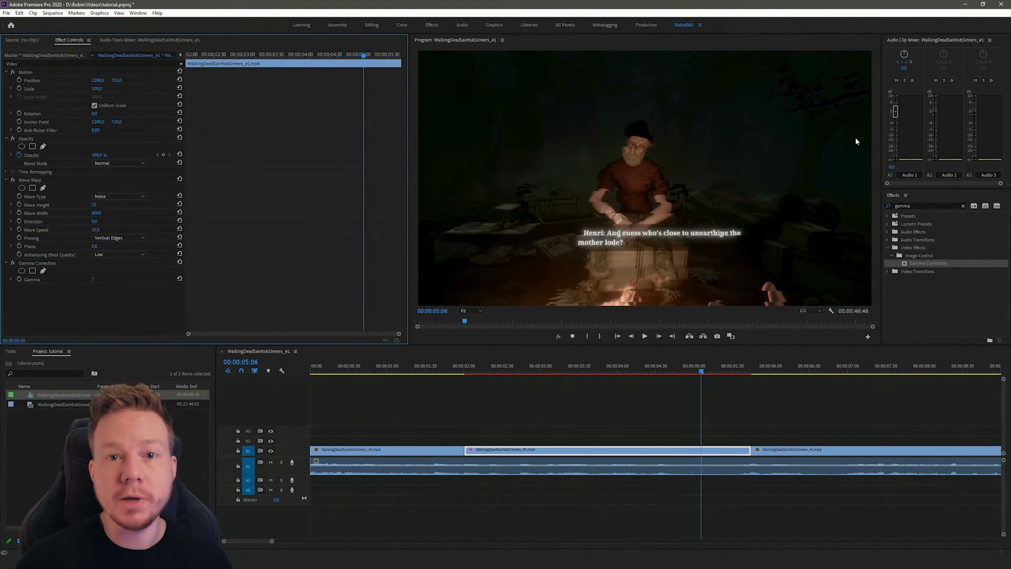
{"action": "key", "text": "Left"}
{"action": "key", "text": "Left"}
{"action": "key", "text": "Left"}
{"action": "key", "text": "Left"}
{"action": "key", "text": "Right"}
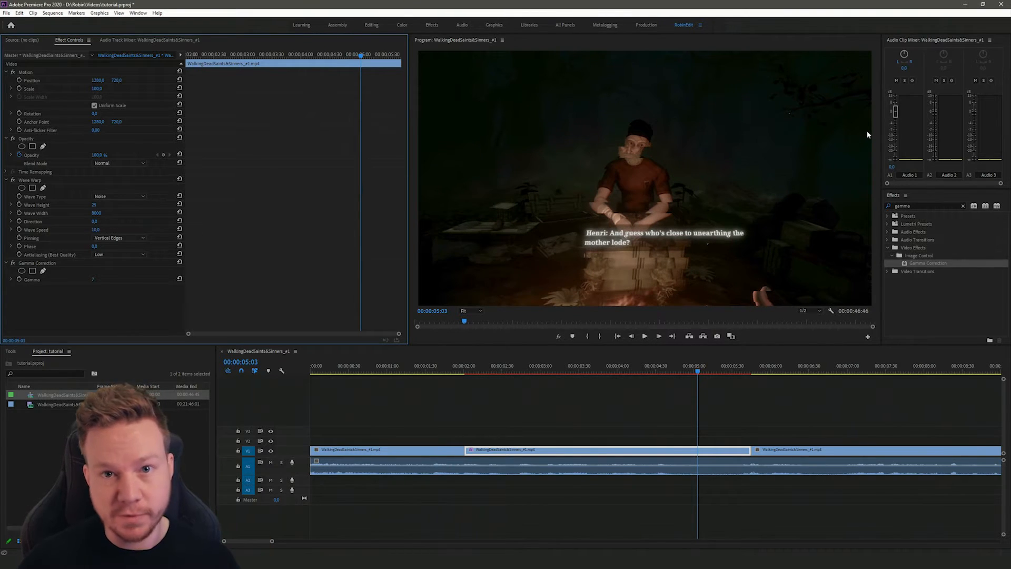
{"action": "key", "text": "Right"}
{"action": "key", "text": "Right"}
{"action": "key", "text": "Right"}
{"action": "key", "text": "Right"}
{"action": "key", "text": "Right"}
{"action": "key", "text": "Right"}
{"action": "key", "text": "Right"}
{"action": "key", "text": "Right"}
{"action": "key", "text": "Right"}
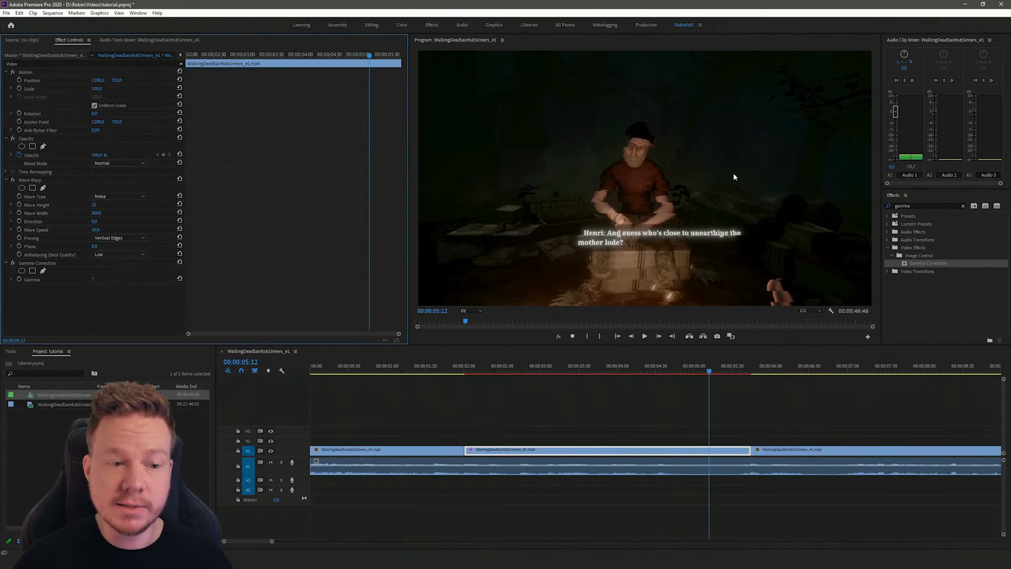
{"action": "key", "text": "Right"}
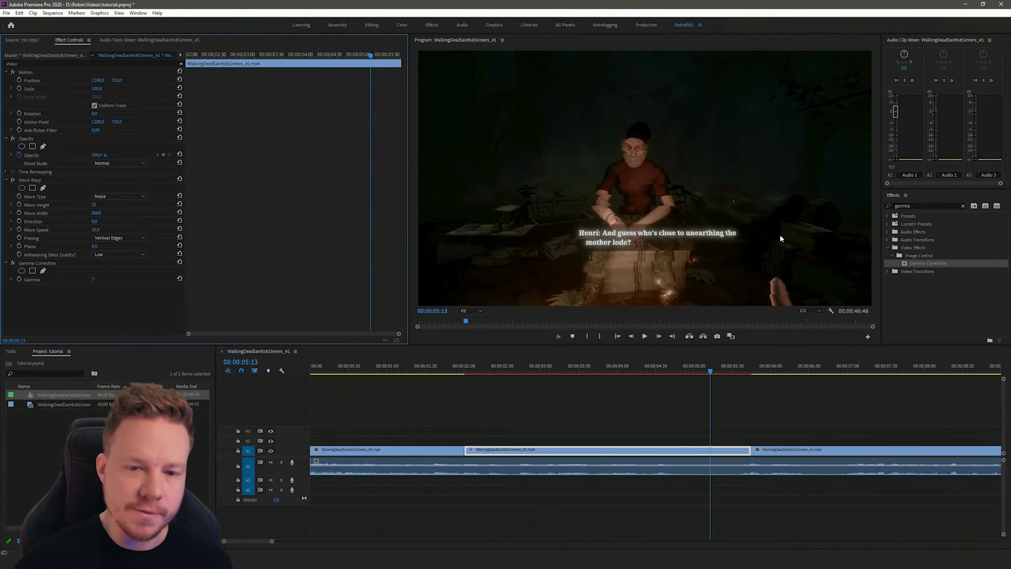
Search the effects for "chroma" and apply uni.Chromatic Aberration to the glitch segment
{"action": "left_click", "coordinate": [963, 206]}
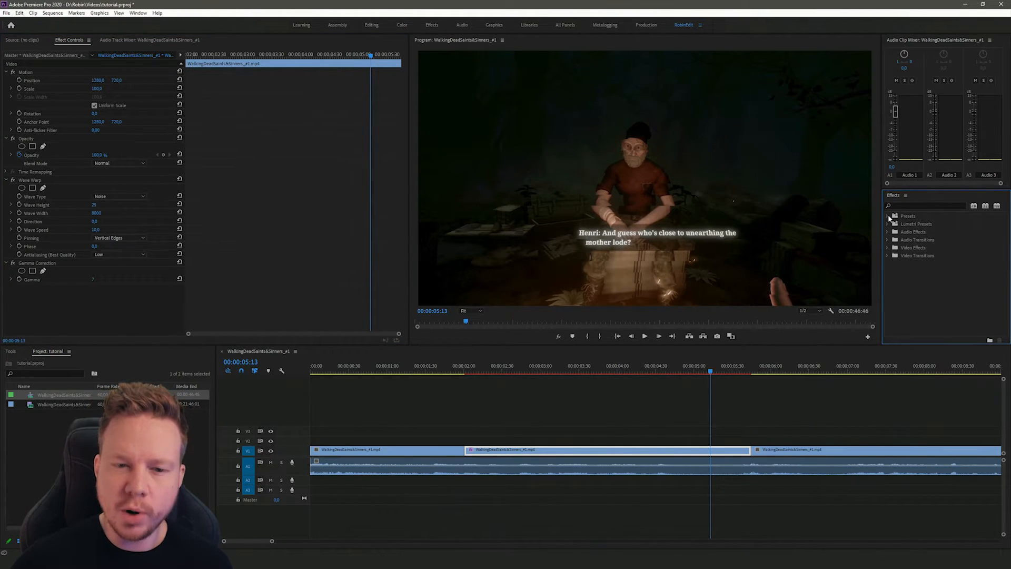
{"action": "left_click", "coordinate": [902, 205]}
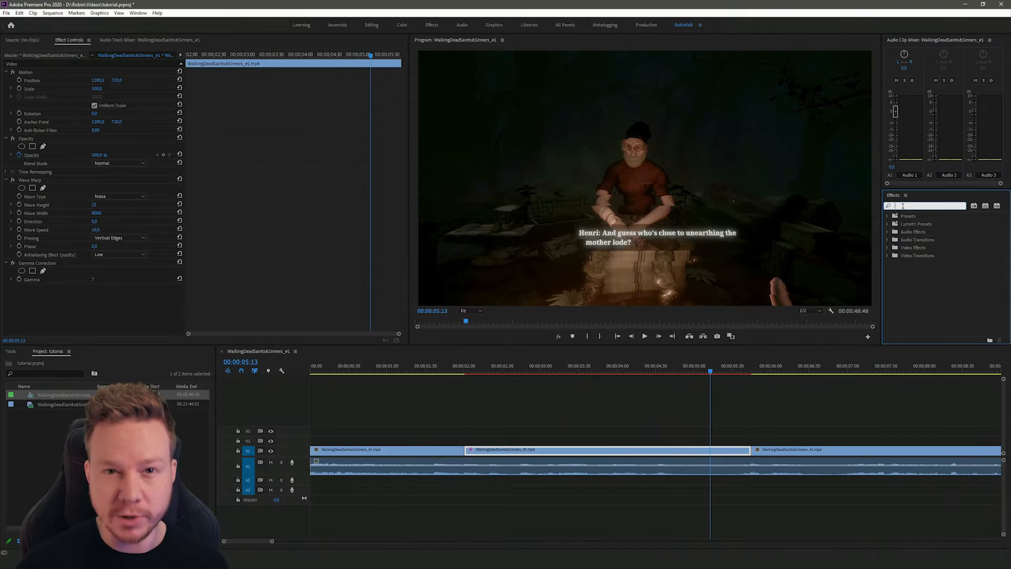
{"action": "type", "text": "chroma"}
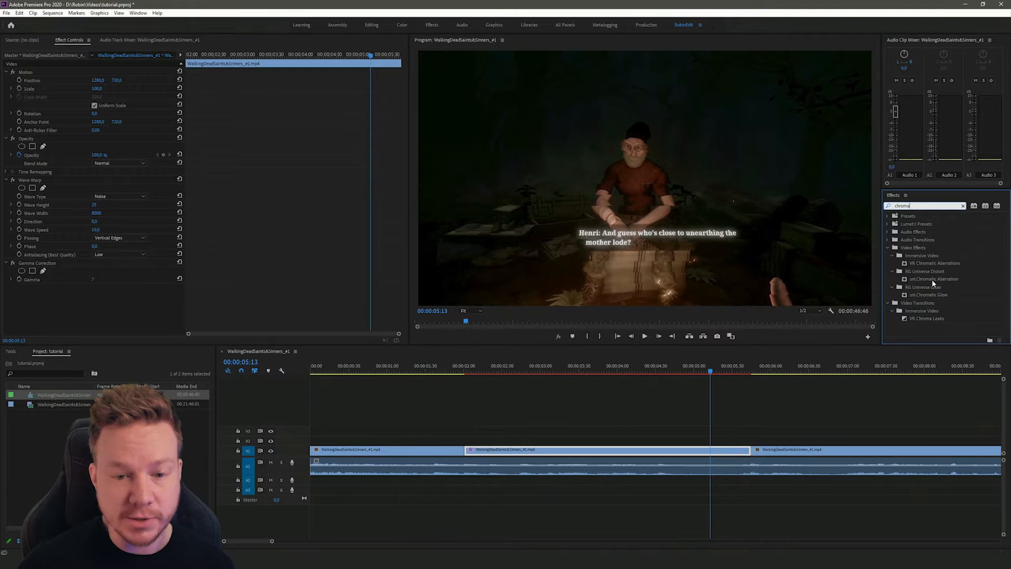
{"action": "left_click_drag", "start_coordinate": [935, 280], "coordinate": [688, 454]}
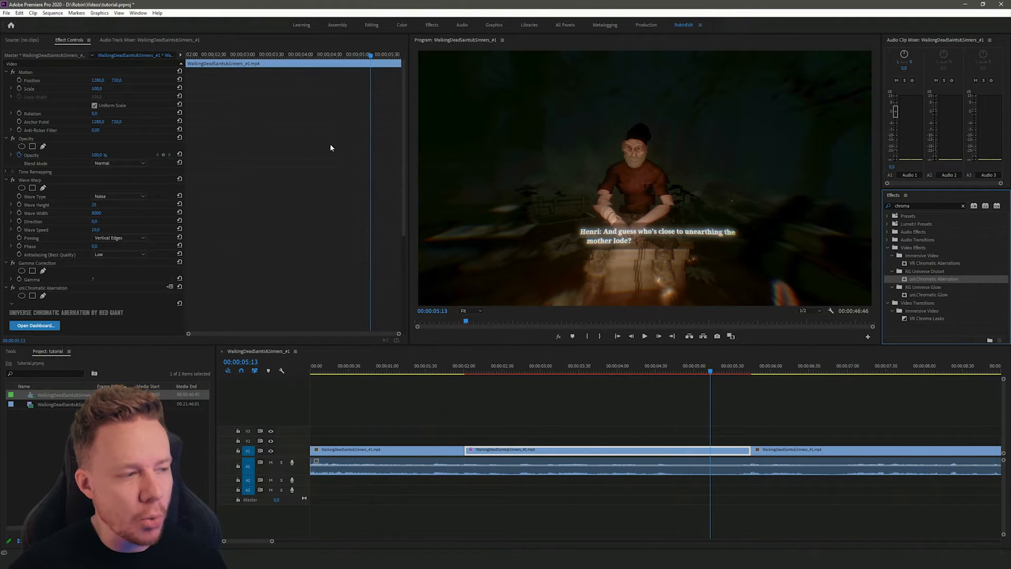
Try a higher master distortion on the segment's Chromatic Aberration, and remove that effect from the segment
{"action": "scroll", "coordinate": [111, 297], "scroll_direction": "down", "scroll_amount": 2}
{"action": "scroll", "coordinate": [112, 299], "scroll_direction": "down", "scroll_amount": 2}
{"action": "left_click_drag", "start_coordinate": [96, 294], "coordinate": [132, 294]}
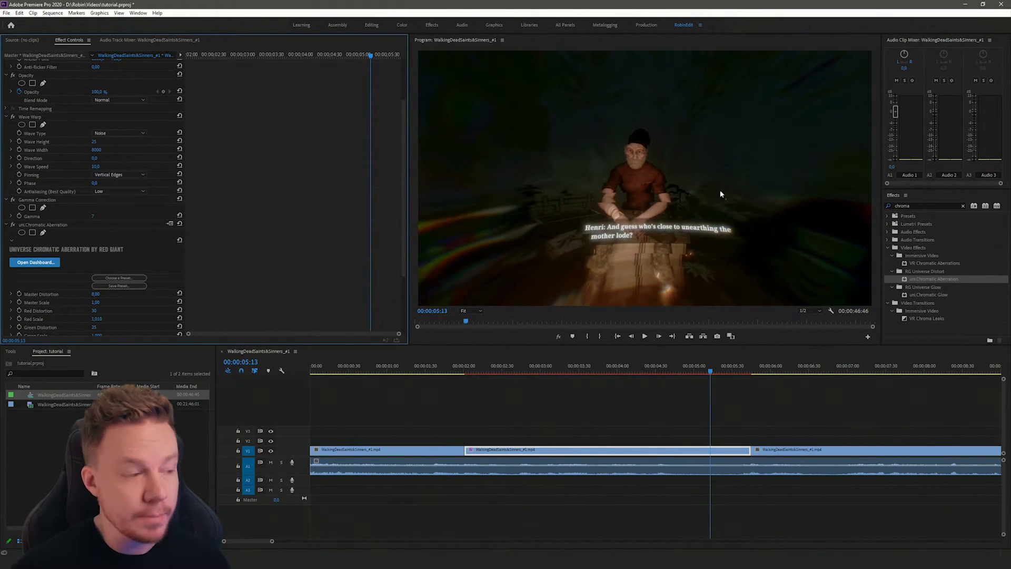
{"action": "left_click", "coordinate": [46, 225]}
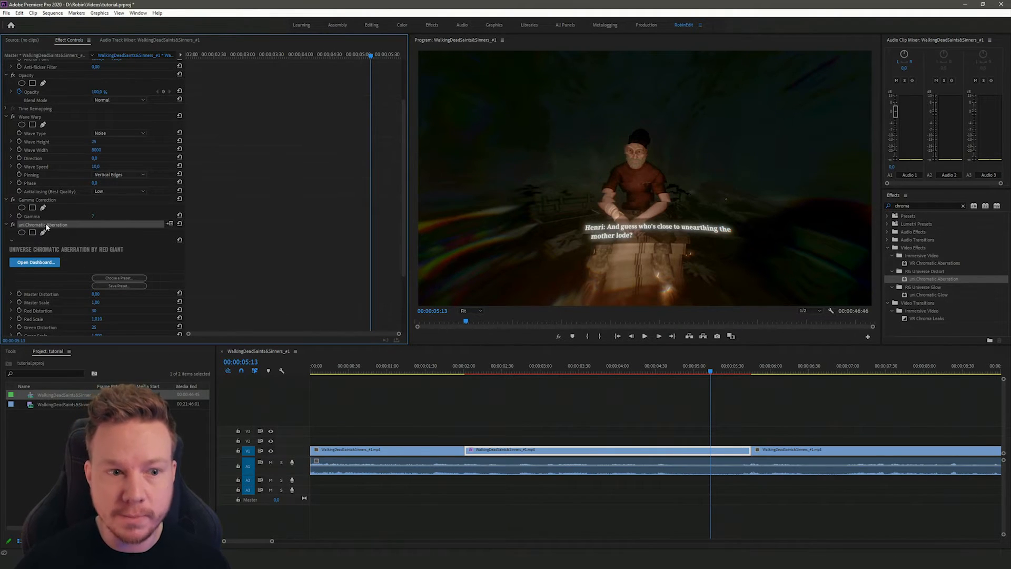
{"action": "key", "text": "Delete"}
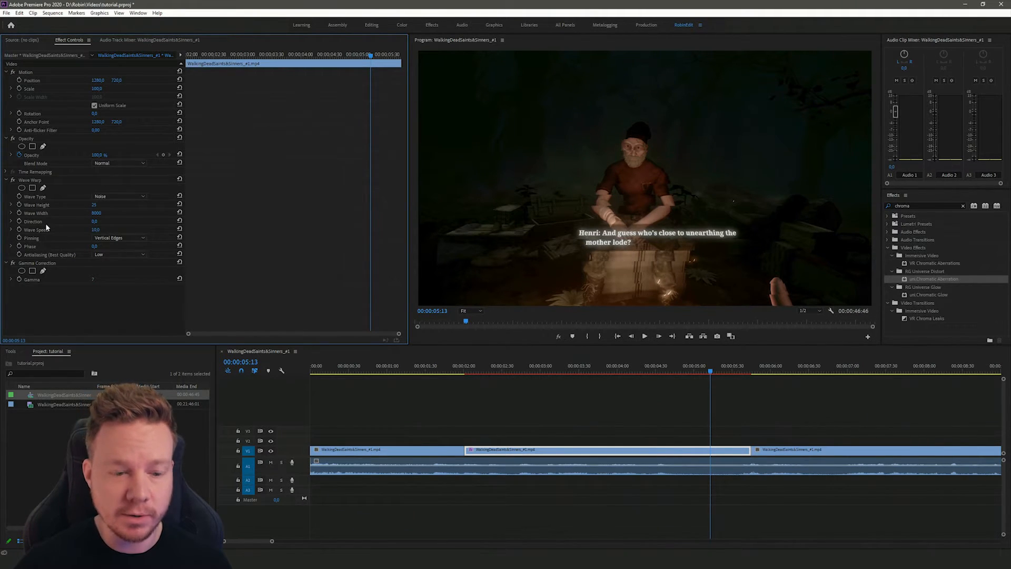
Duplicate the glitch segment onto tracks V2 and V3 directly above the original, and place the playhead at 00:00:04:51
{"action": "left_click", "coordinate": [662, 369]}
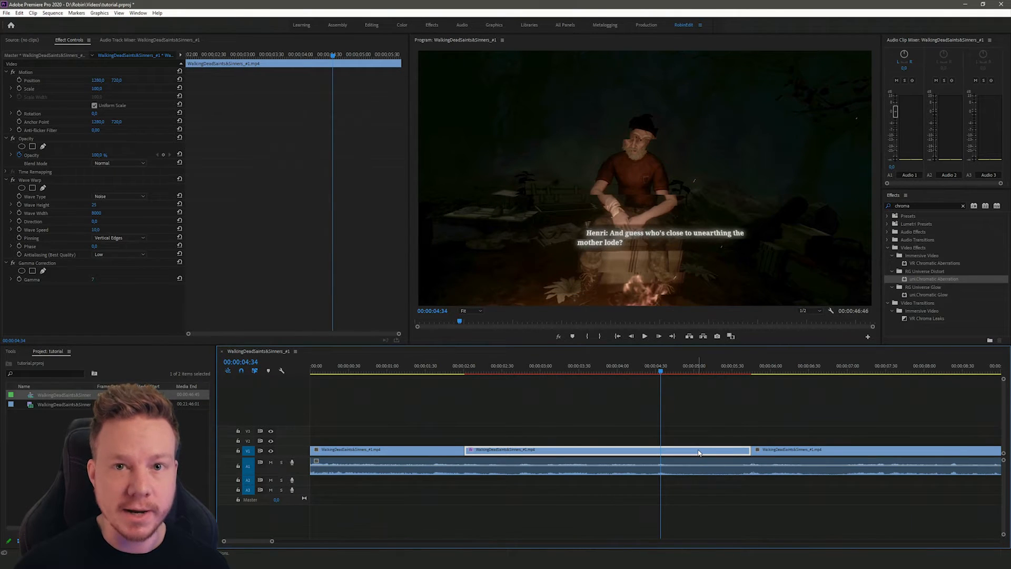
{"action": "key", "text": "Right"}
{"action": "key", "text": "Right"}
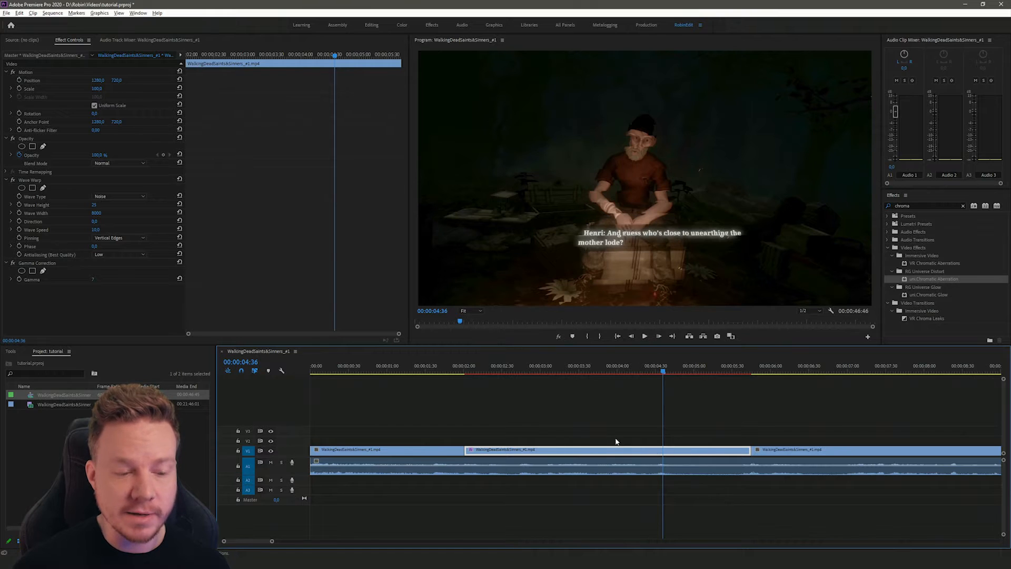
{"action": "key", "text": "alt"}
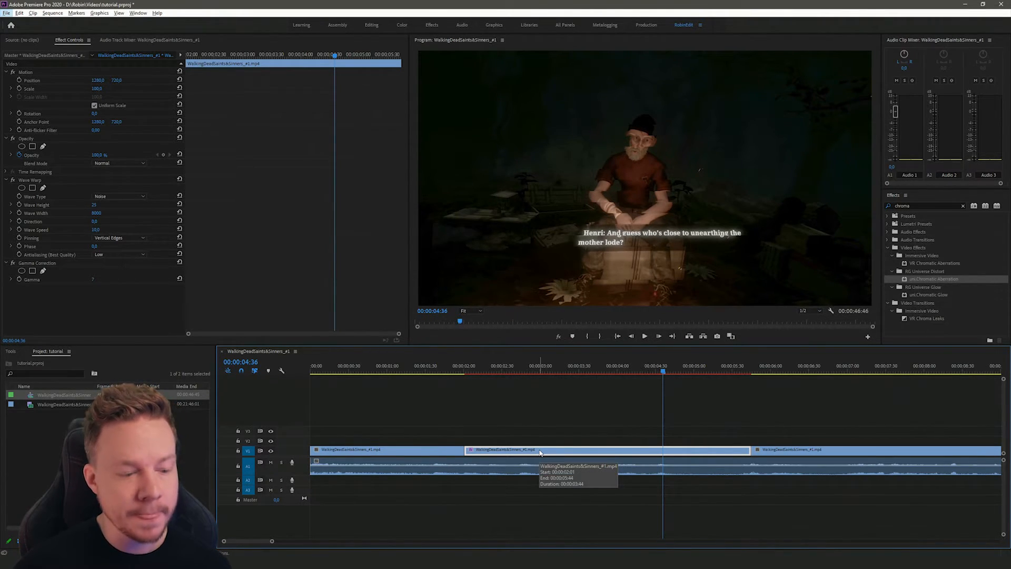
{"action": "key", "text": "alt"}
{"action": "left_click_drag", "start_coordinate": [545, 454], "coordinate": [575, 435]}
{"action": "left_click", "coordinate": [683, 372]}
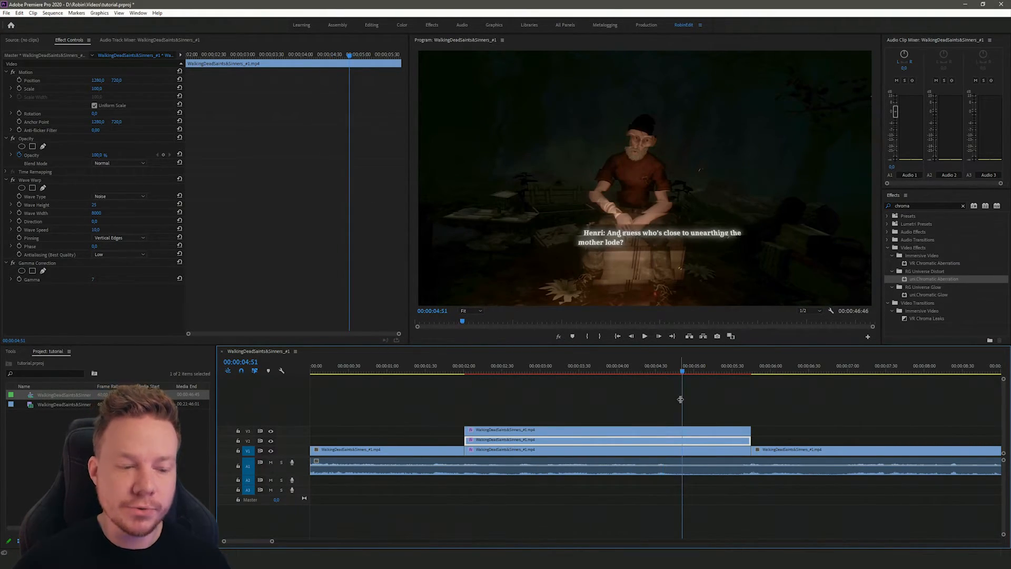
{"action": "left_click", "coordinate": [645, 414]}
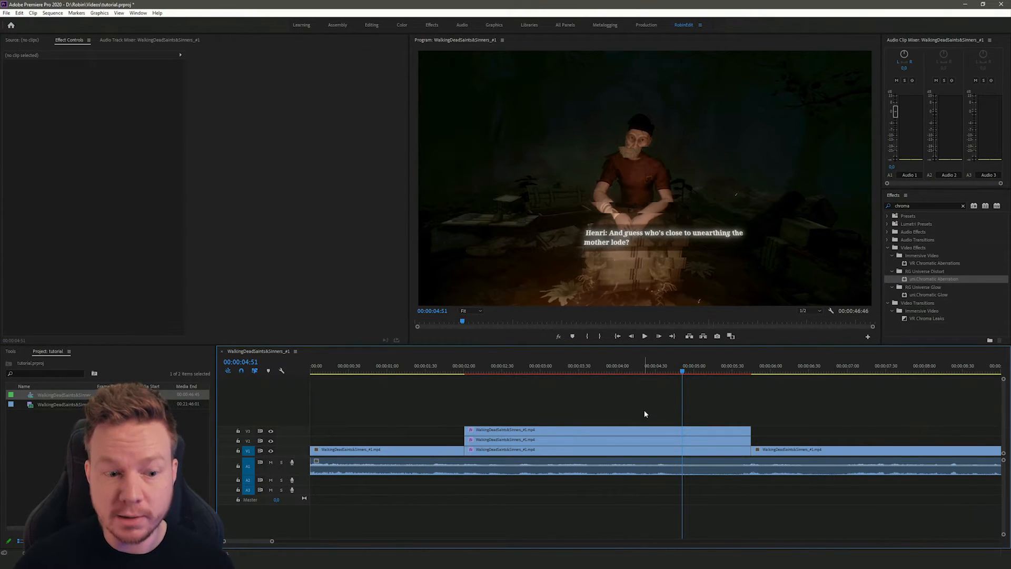
Search the effects for "channel mixer" and apply the video effect Channel Mixer to the segment copy on V3
{"action": "left_click", "coordinate": [605, 431]}
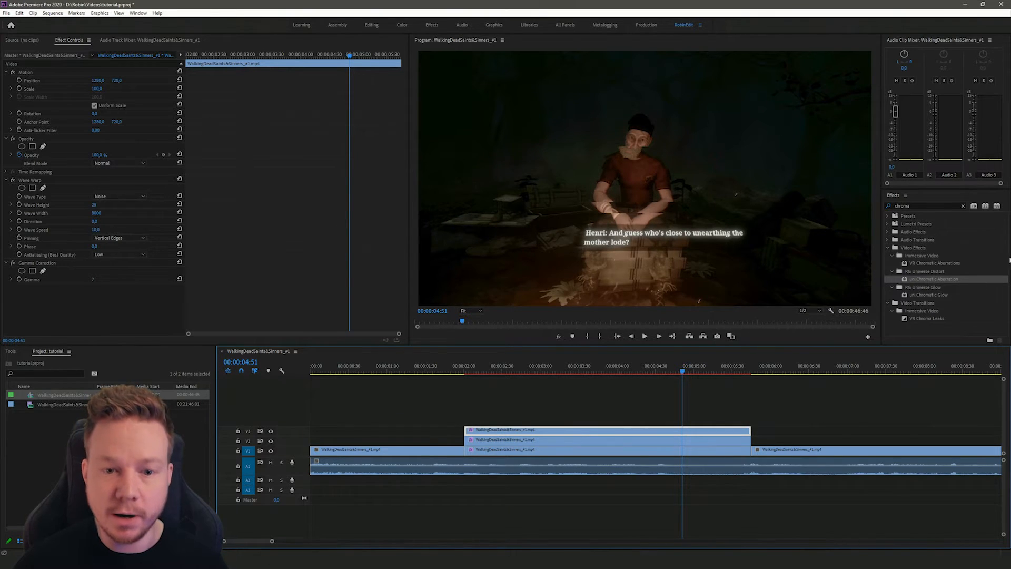
{"action": "key", "text": "shift+7"}
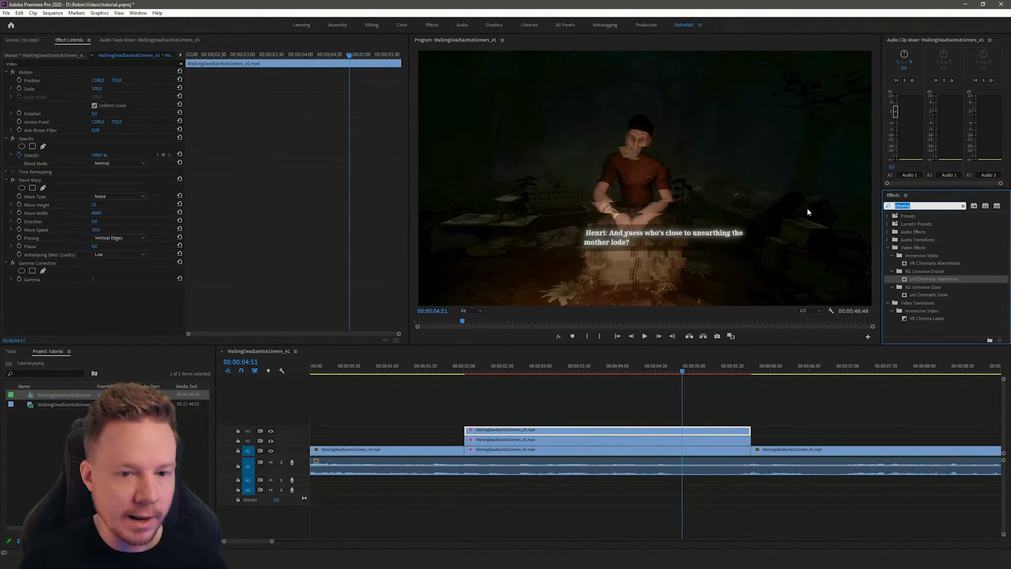
{"action": "type", "text": "c"}
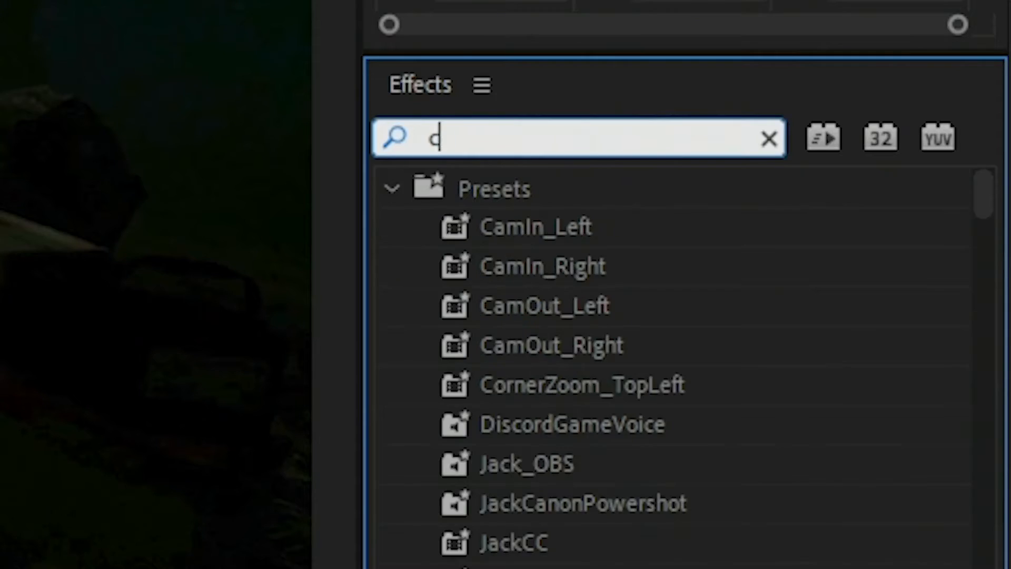
{"action": "type", "text": "hannel mixer"}
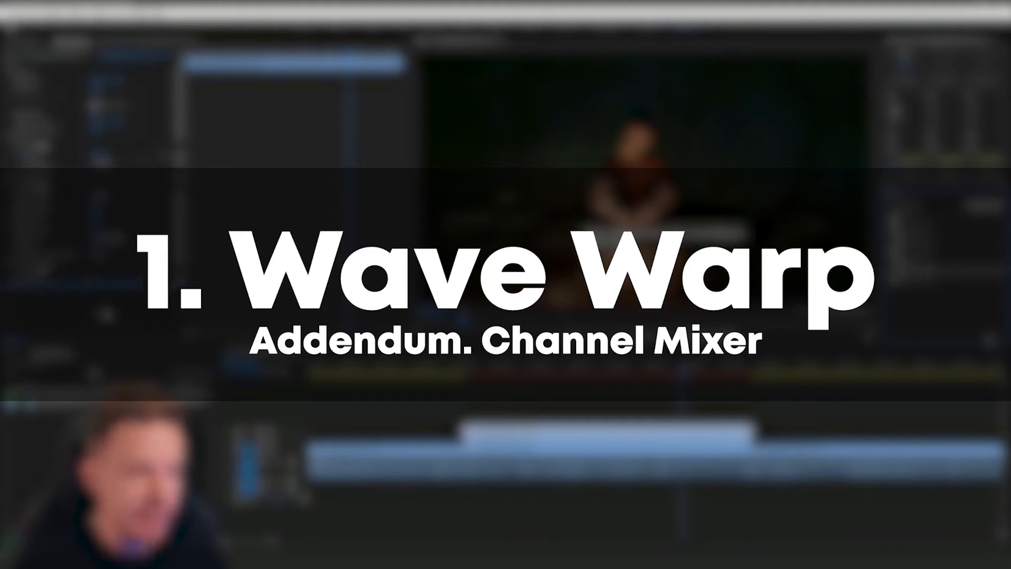
Set Green-Green and Blue-Blue to 0 in the V3 copy's Channel Mixer so only red remains
{"action": "scroll", "coordinate": [107, 306], "scroll_direction": "down", "scroll_amount": 5}
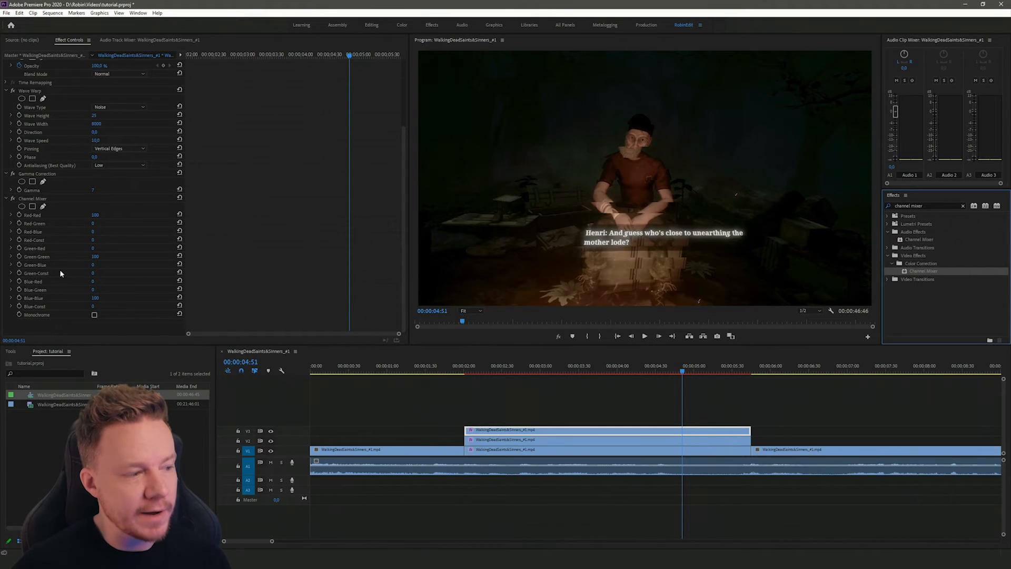
{"action": "left_click", "coordinate": [427, 279]}
{"action": "type", "text": "0"}
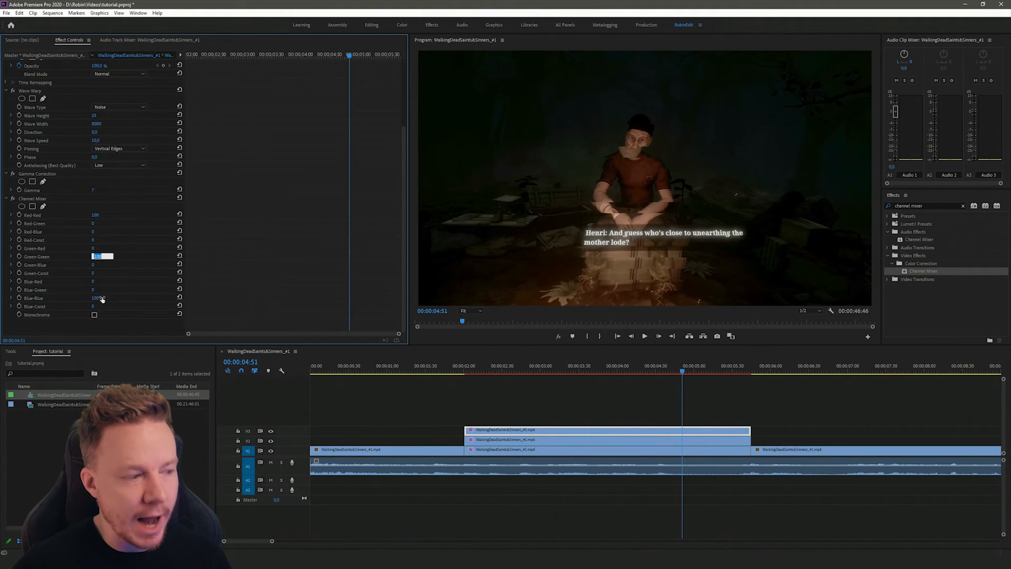
{"action": "left_click", "coordinate": [96, 298]}
{"action": "type", "text": "0"}
{"action": "key", "text": "Return"}
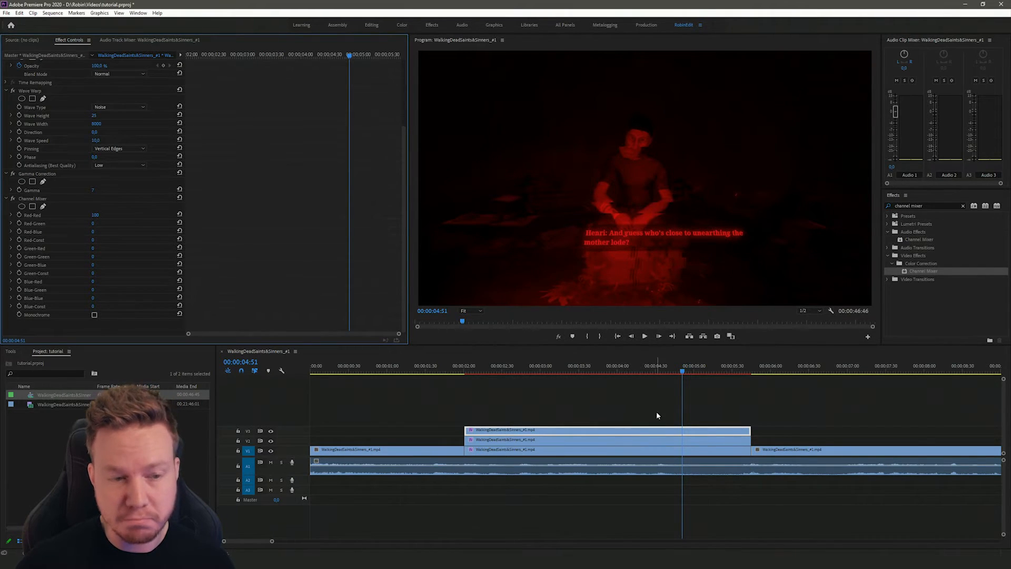
Apply Channel Mixer to the segment copy on V2 and set its Red-Red and Blue-Blue to 0, keeping only green
{"action": "left_click", "coordinate": [700, 439]}
{"action": "left_click", "coordinate": [920, 271]}
{"action": "left_click_drag", "start_coordinate": [920, 269], "coordinate": [131, 319]}
{"action": "left_click", "coordinate": [94, 214]}
{"action": "type", "text": "0"}
{"action": "key", "text": "Return"}
{"action": "left_click", "coordinate": [97, 298]}
{"action": "type", "text": "0"}
{"action": "key", "text": "Return"}
Hide video tracks V3 and V2, and apply Channel Mixer to the glitch segment on V1
{"action": "left_click", "coordinate": [571, 446]}
{"action": "left_click", "coordinate": [271, 431]}
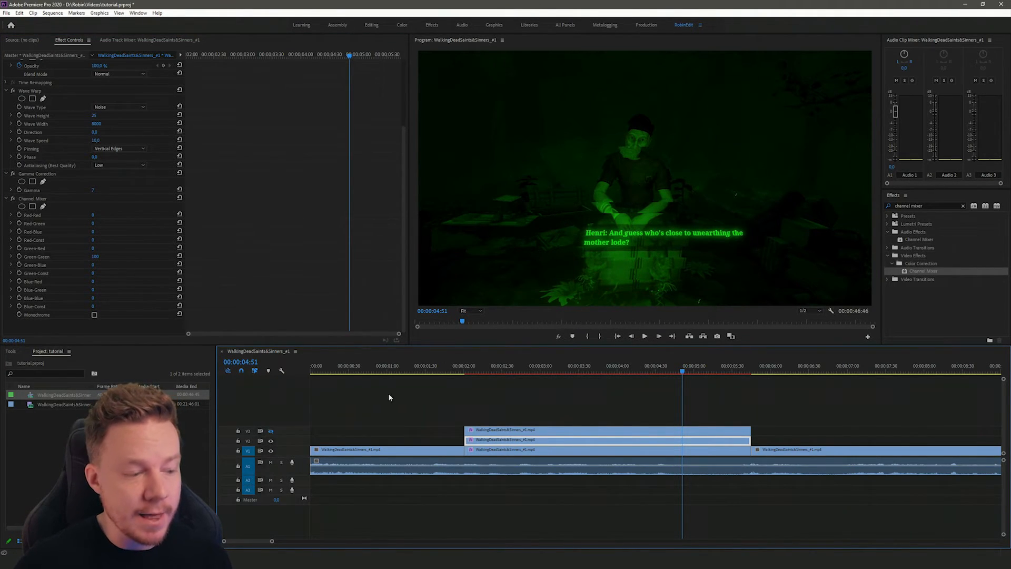
{"action": "left_click", "coordinate": [271, 441]}
{"action": "left_click", "coordinate": [551, 449]}
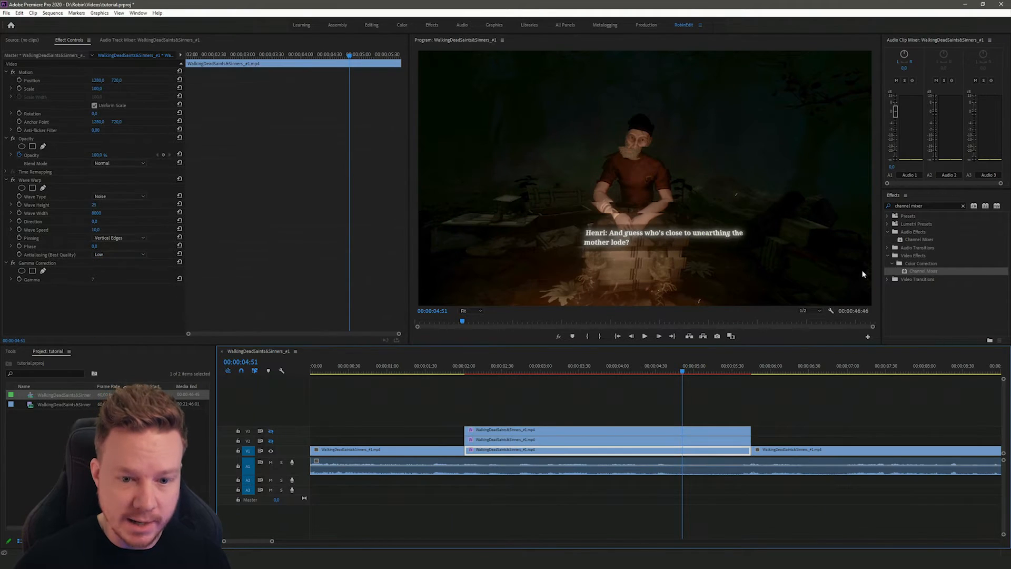
{"action": "left_click_drag", "start_coordinate": [932, 276], "coordinate": [124, 298]}
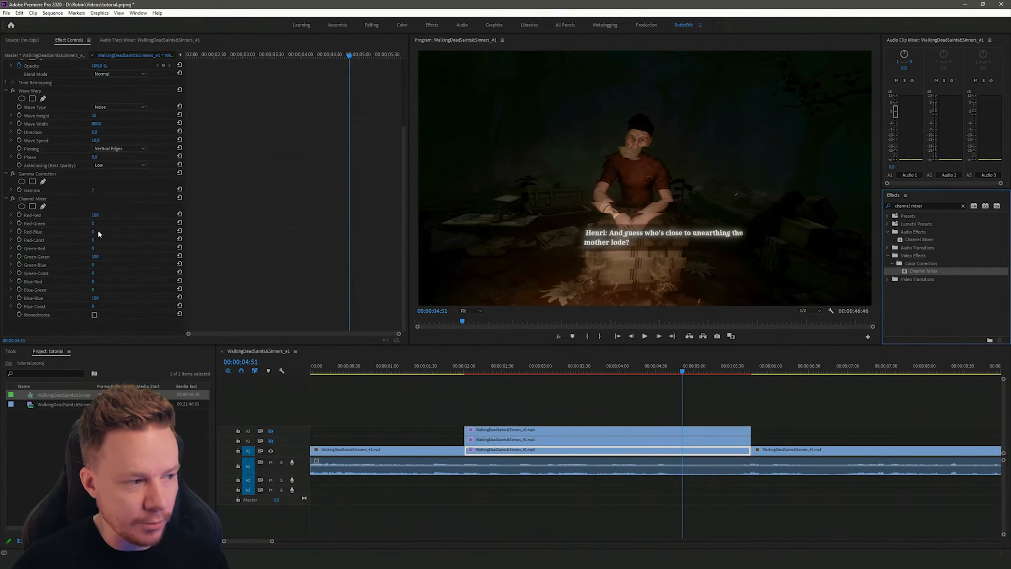
Set Red-Red and Green-Green to 0 in the V1 segment's Channel Mixer so only blue remains
{"action": "left_click", "coordinate": [95, 215]}
{"action": "type", "text": "0"}
{"action": "key", "text": "Return"}
{"action": "left_click", "coordinate": [96, 256]}
{"action": "type", "text": "0"}
{"action": "key", "text": "Return"}
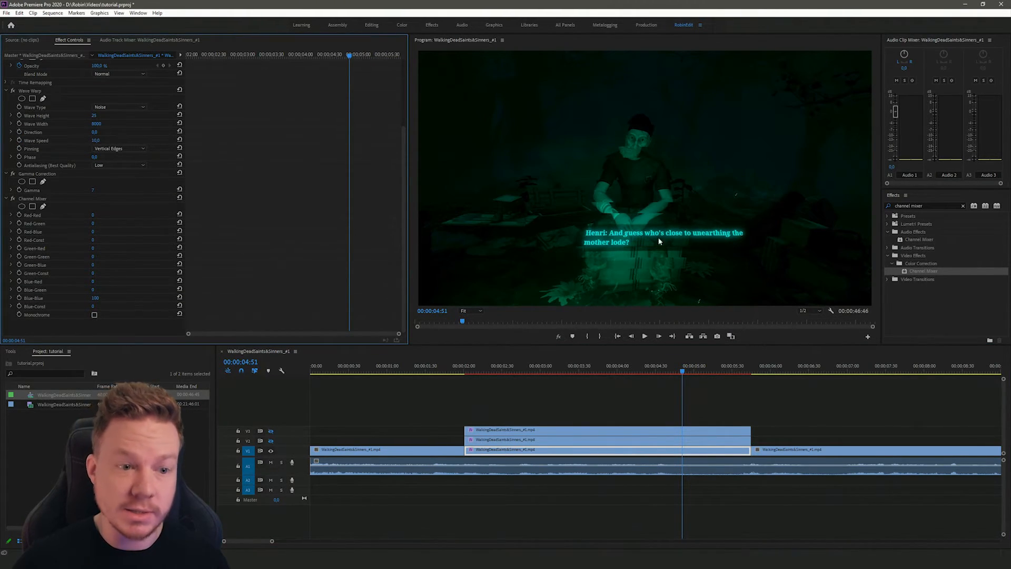
Deselect the V1 segment and make tracks V2 and V3 visible again
{"action": "left_click", "coordinate": [409, 410]}
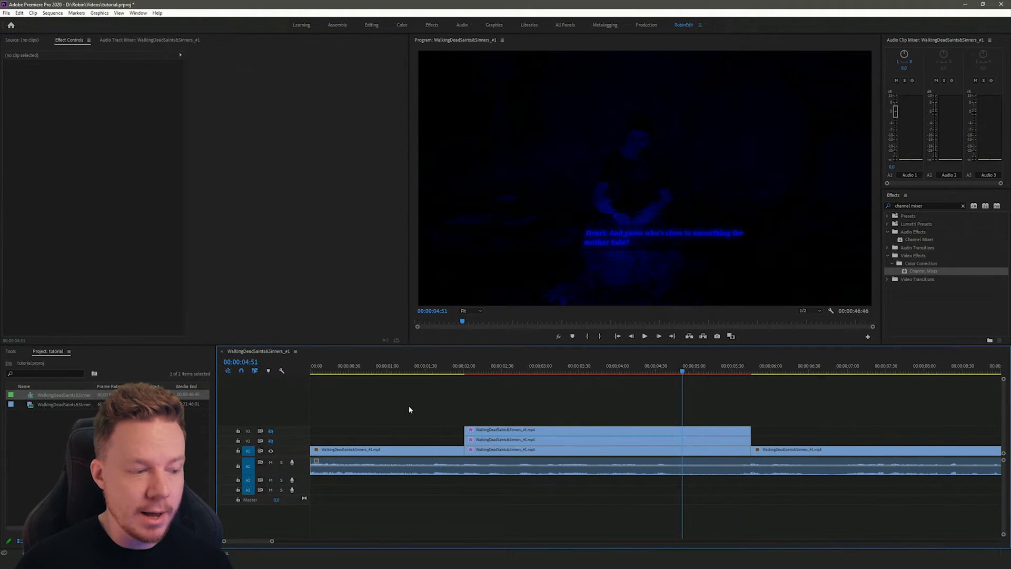
{"action": "left_click", "coordinate": [270, 441]}
{"action": "left_click", "coordinate": [271, 430]}
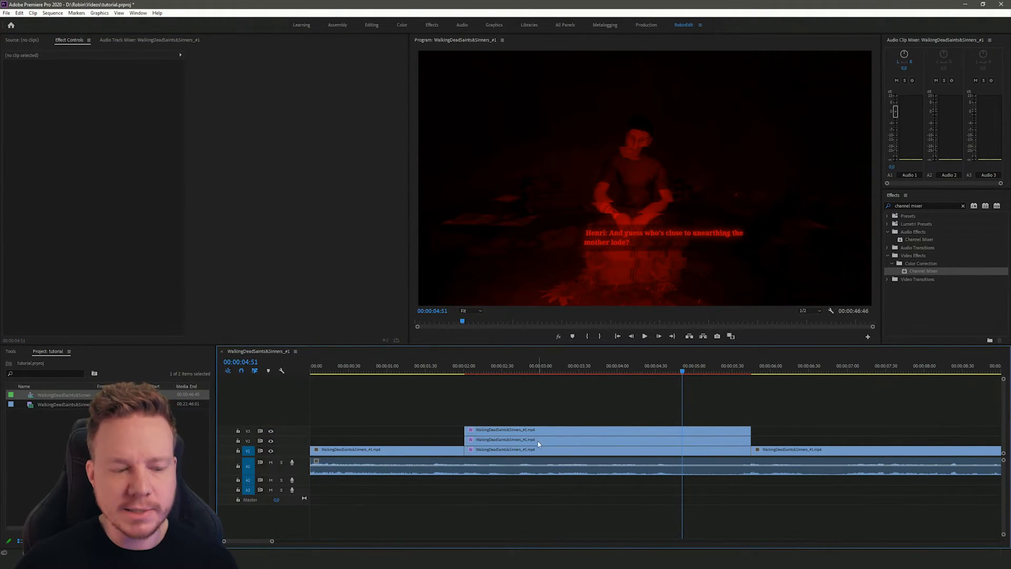
Set the opacity blend mode of the V3 and V2 segment copies to Linear Dodge (Add)
{"action": "left_click", "coordinate": [552, 434]}
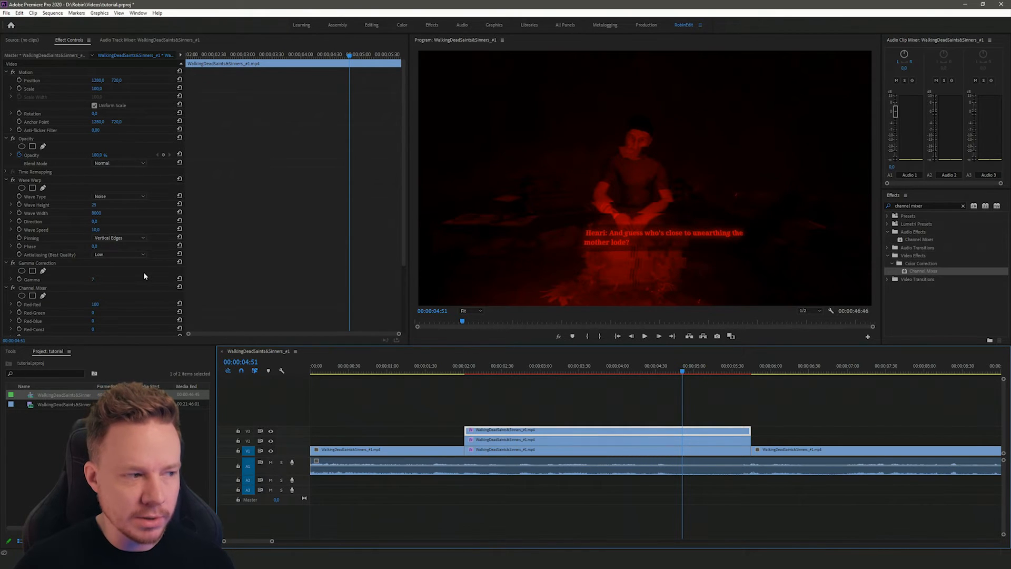
{"action": "left_click", "coordinate": [102, 164]}
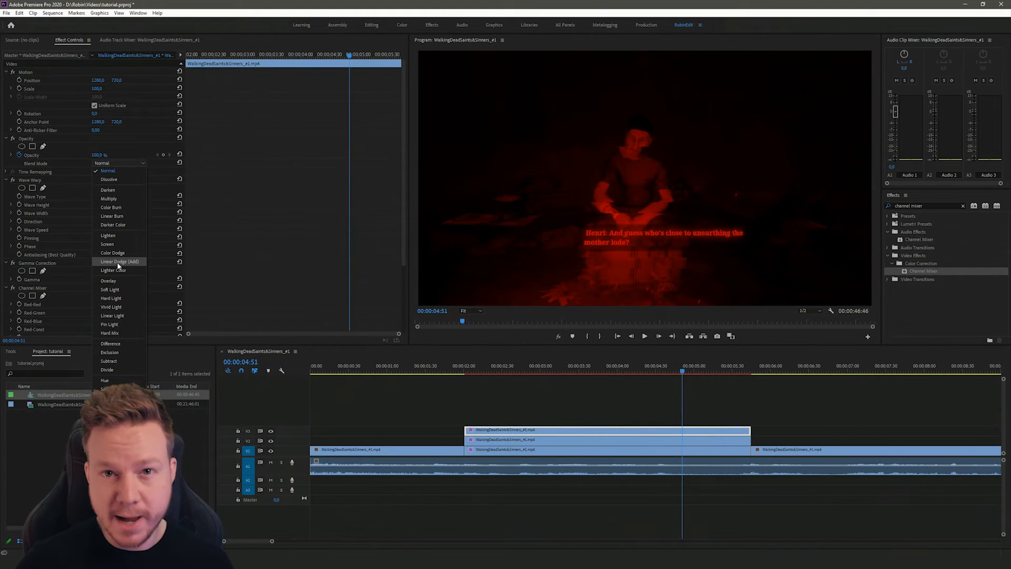
{"action": "left_click", "coordinate": [117, 261]}
{"action": "left_click", "coordinate": [480, 439]}
{"action": "left_click", "coordinate": [119, 163]}
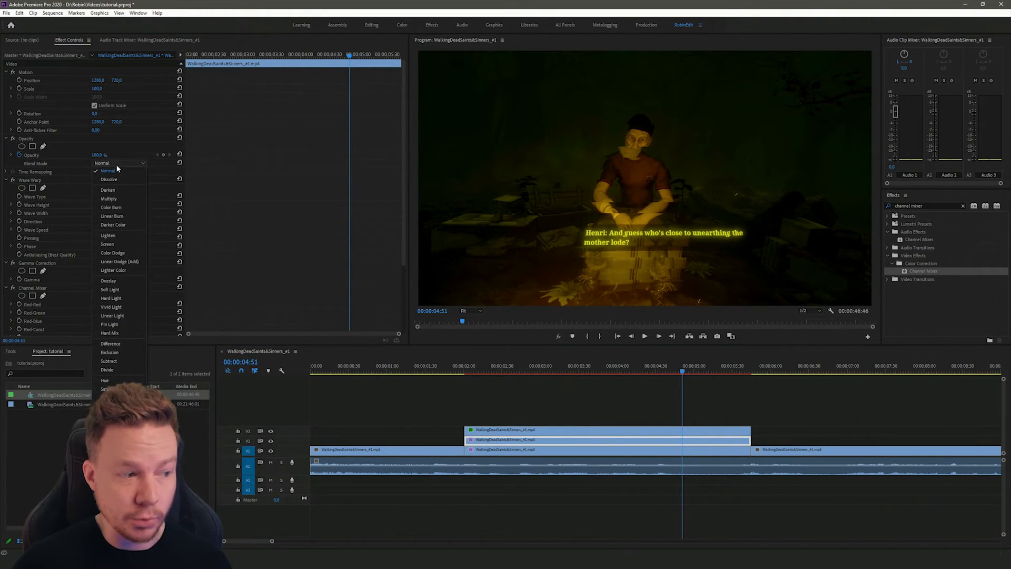
{"action": "left_click", "coordinate": [131, 266]}
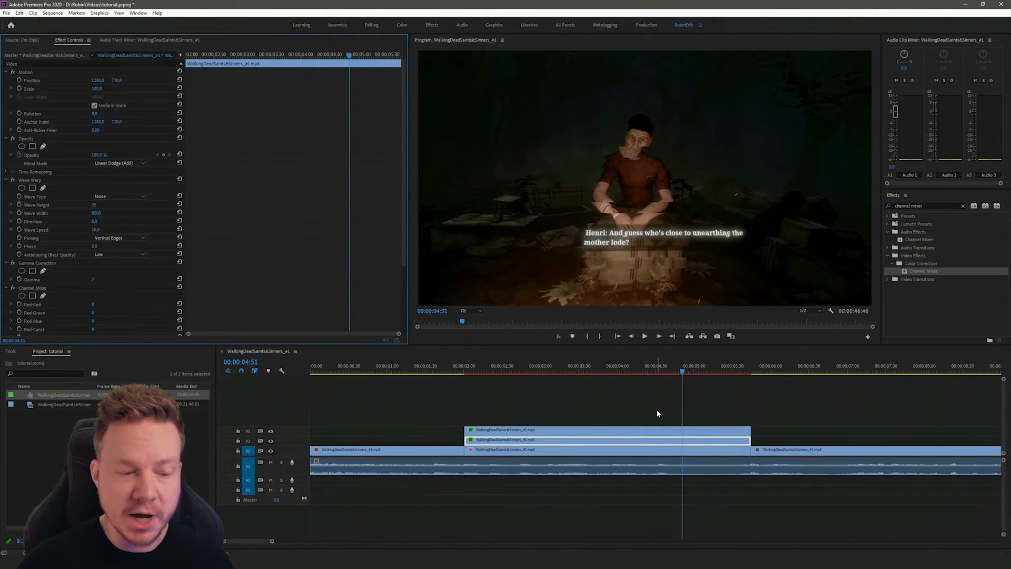
Set the Motion scale of the V3 segment copy to 102, with its Wave Warp, Gamma Correction and Channel Mixer settings collapsed
{"action": "left_click", "coordinate": [541, 431]}
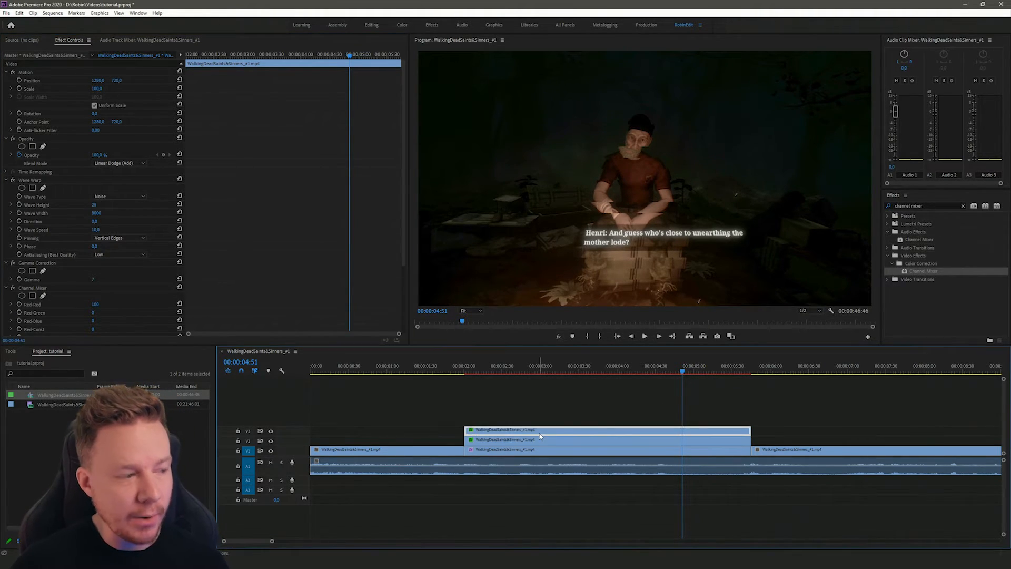
{"action": "left_click", "coordinate": [7, 180]}
{"action": "left_click", "coordinate": [7, 188]}
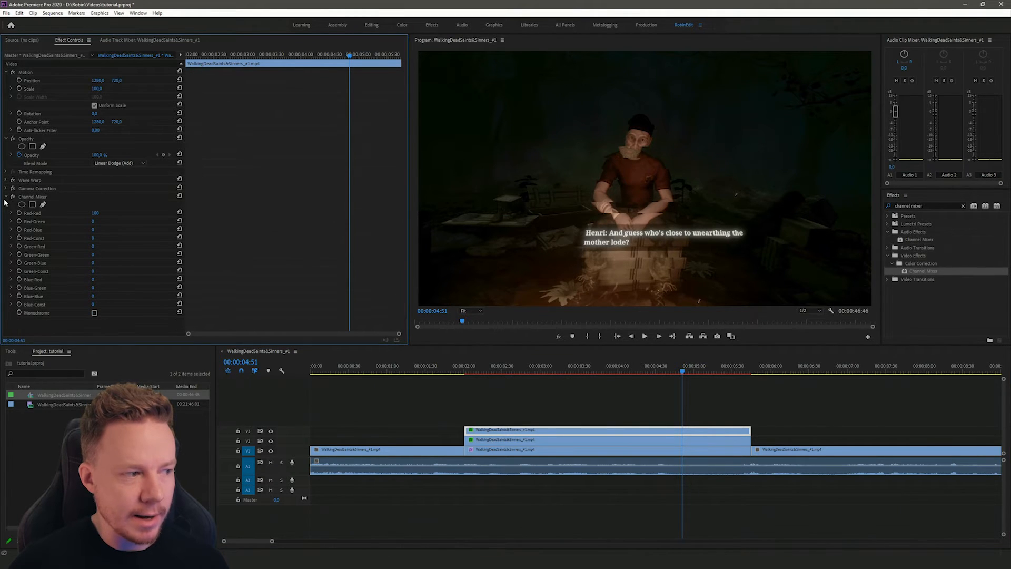
{"action": "left_click", "coordinate": [7, 197]}
{"action": "left_click", "coordinate": [100, 88]}
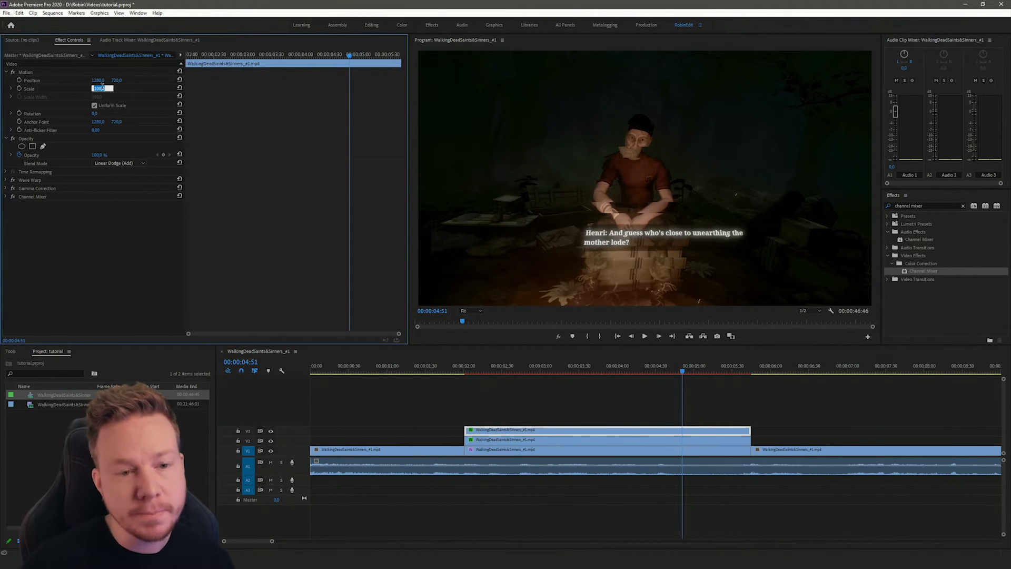
{"action": "type", "text": "102"}
{"action": "key", "text": "Return"}
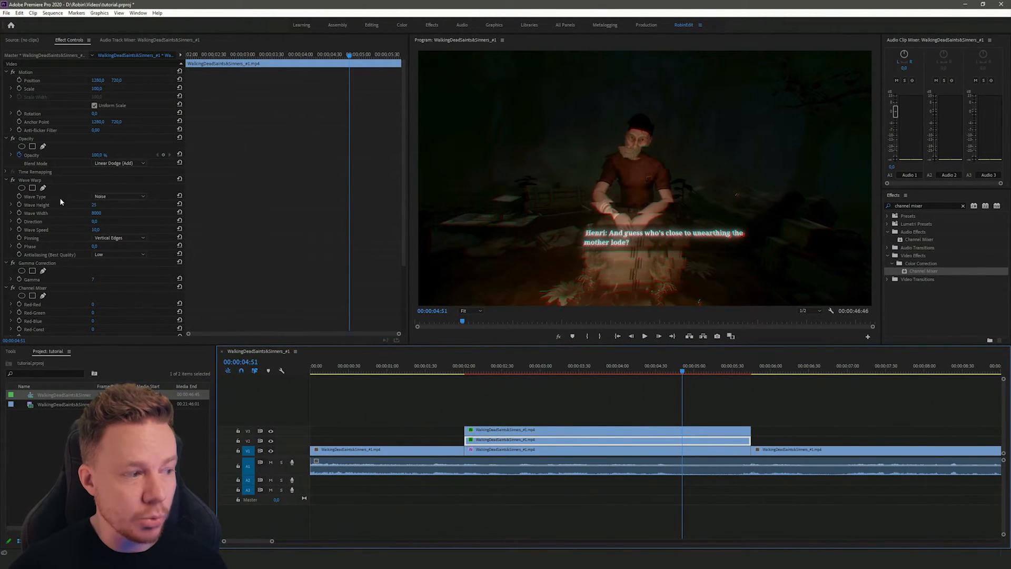
Set the Wave Warp phase of the V2 segment copy to 11° and check the color offset on nearby frames
{"action": "left_click_drag", "start_coordinate": [96, 245], "coordinate": [103, 246]}
{"action": "key", "text": "Right"}
{"action": "key", "text": "Right"}
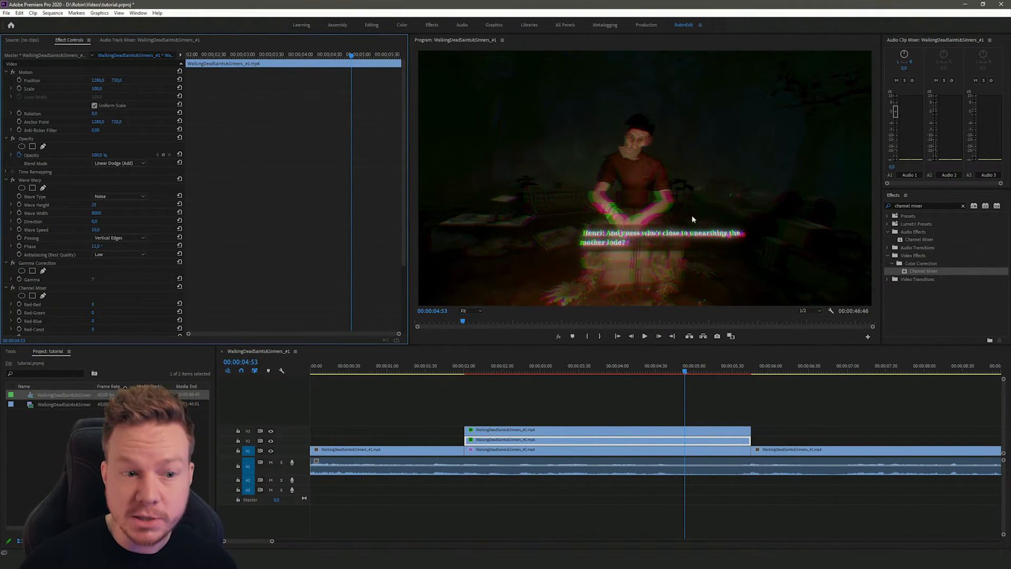
{"action": "key", "text": "Left"}
{"action": "left_click_drag", "start_coordinate": [684, 372], "coordinate": [660, 372]}
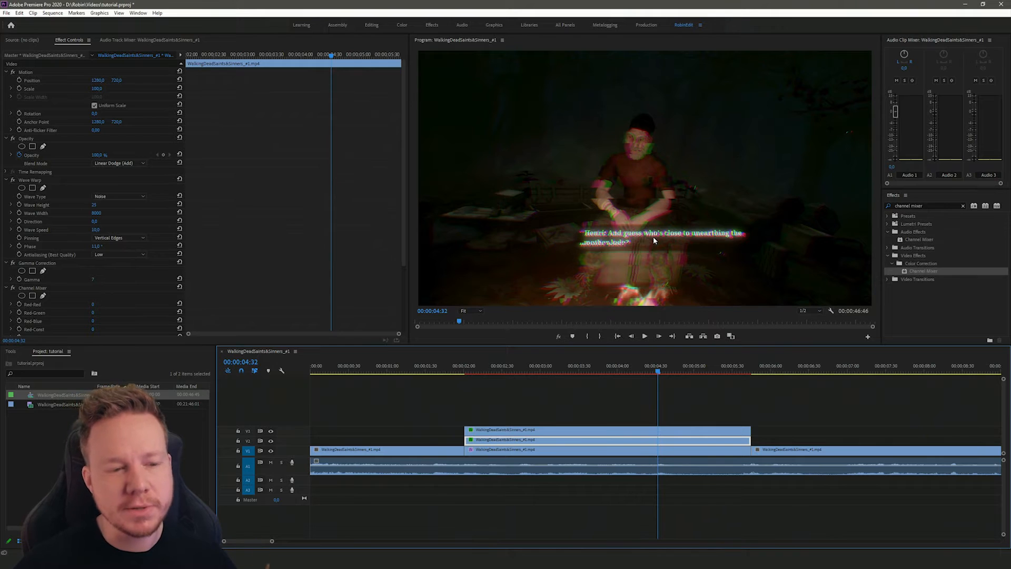
Increase the V1 segment's Wave Warp wave width to about 10600 and raise its wave height to about 290
{"action": "left_click", "coordinate": [523, 453]}
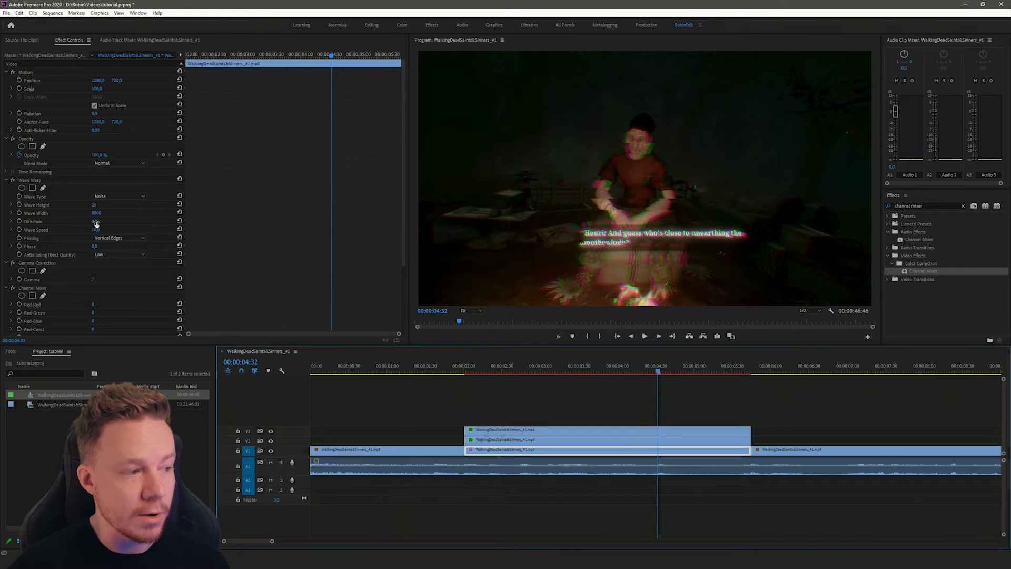
{"action": "left_click_drag", "start_coordinate": [96, 213], "coordinate": [137, 213]}
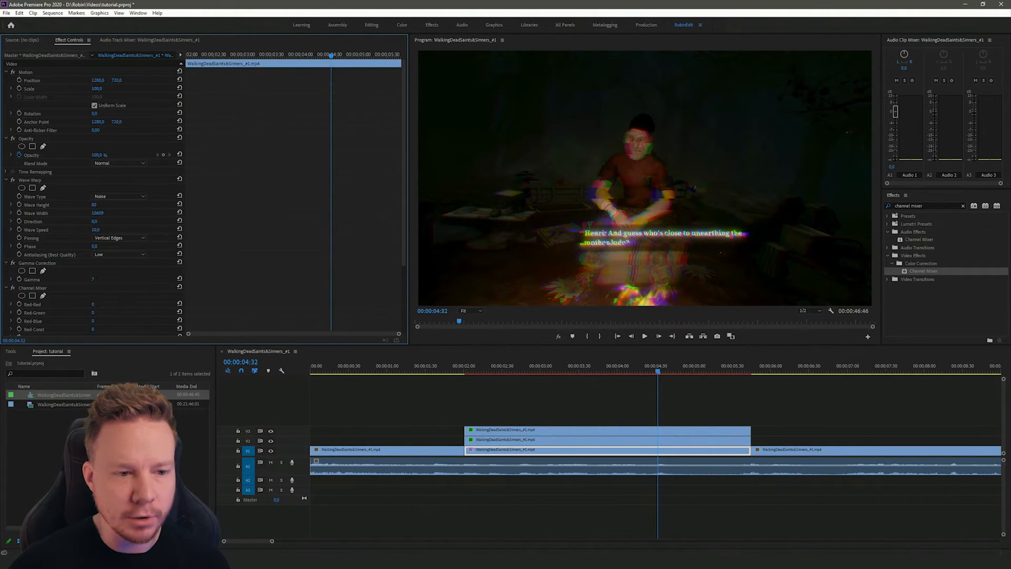
Examine the RGB split frame by frame around 00:00:04:30
{"action": "key", "text": "Right"}
{"action": "key", "text": "Right"}
{"action": "key", "text": "Right"}
{"action": "key", "text": "Right"}
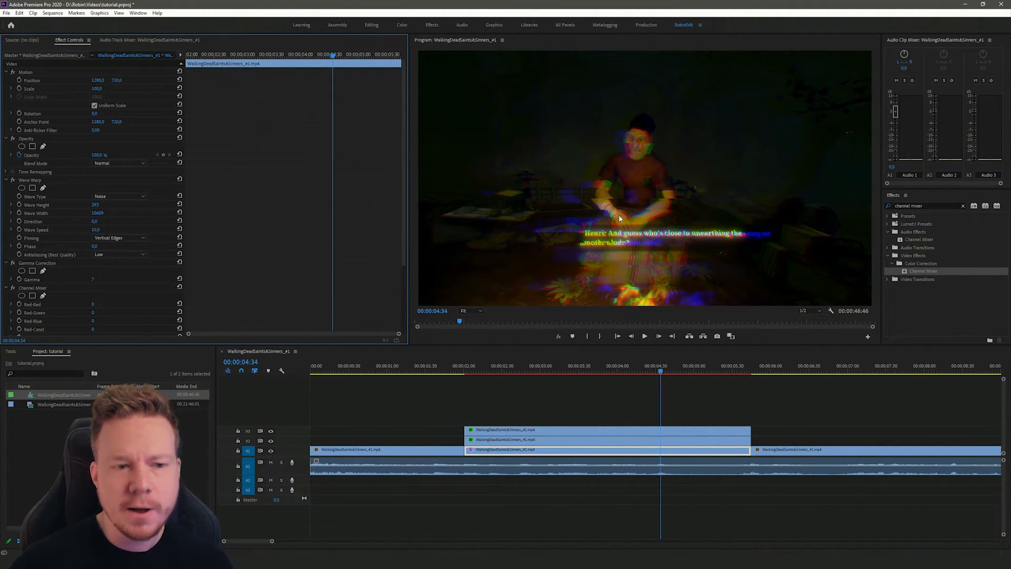
{"action": "key", "text": "Left"}
{"action": "key", "text": "Left"}
{"action": "key", "text": "Left"}
{"action": "key", "text": "Left"}
{"action": "key", "text": "Left"}
{"action": "key", "text": "Left"}
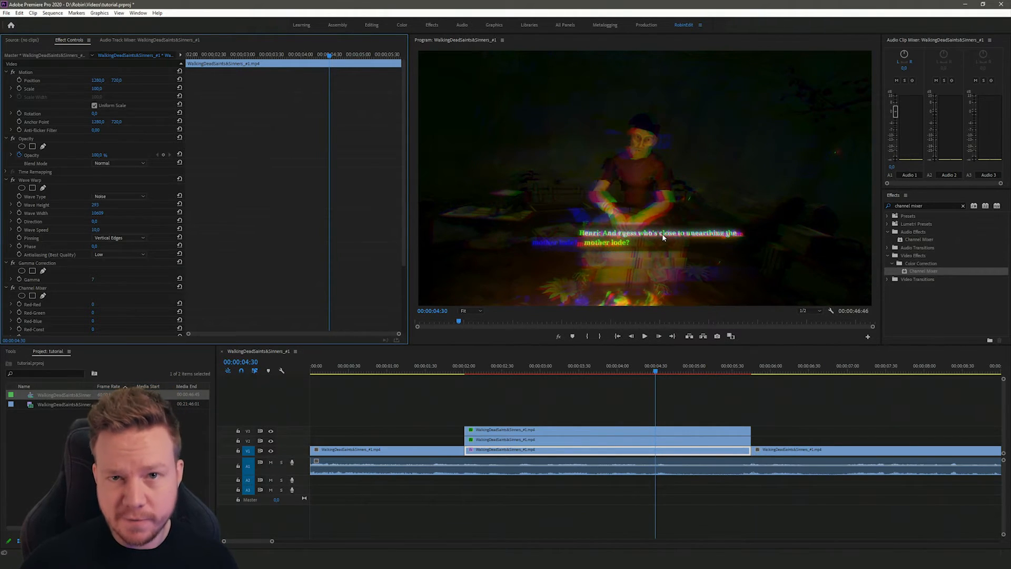
{"action": "key", "text": "Left"}
{"action": "key", "text": "Left"}
{"action": "key", "text": "Left"}
{"action": "key", "text": "Left"}
{"action": "key", "text": "Right"}
{"action": "key", "text": "Right"}
{"action": "key", "text": "Right"}
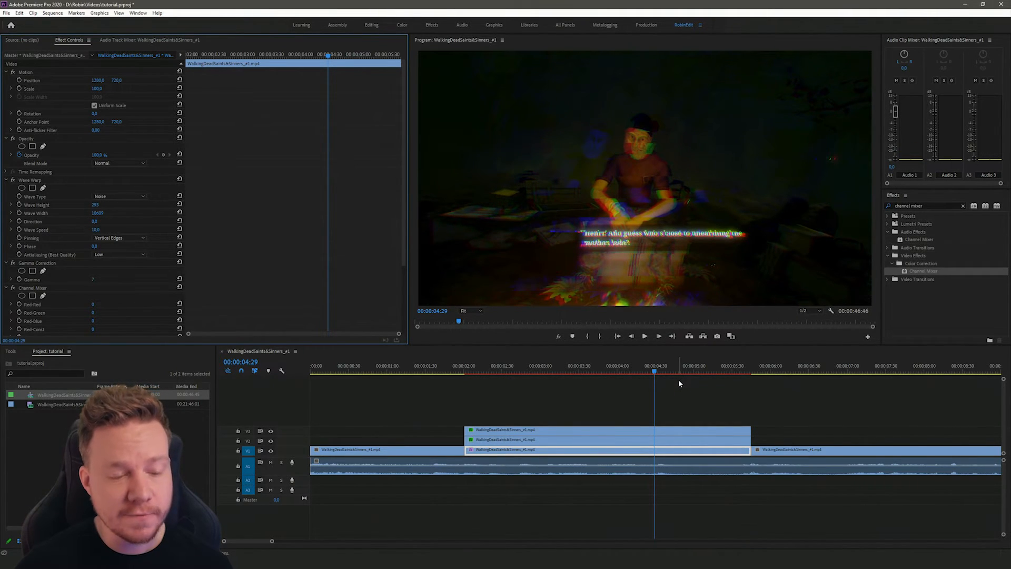
Cut the V3, V2 and V1 glitch segments at two staggered points each around 00:00:04:30
{"action": "key", "text": "c"}
{"action": "left_click", "coordinate": [654, 430]}
{"action": "left_click", "coordinate": [384, 279]}
{"action": "left_click", "coordinate": [359, 319]}
{"action": "left_click", "coordinate": [435, 211]}
{"action": "left_click", "coordinate": [458, 327]}
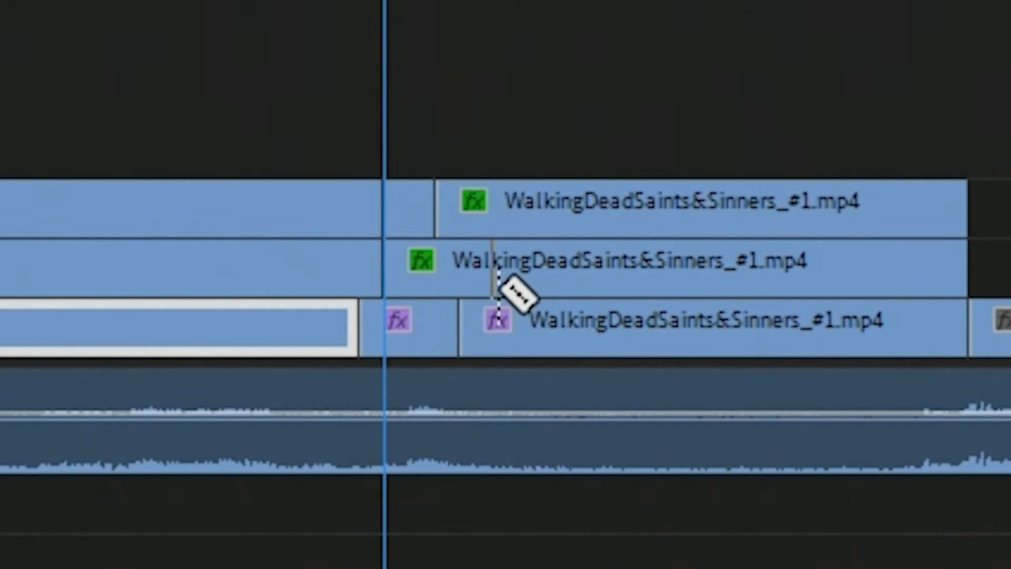
{"action": "left_click", "coordinate": [522, 276]}
{"action": "key", "text": "v"}
Delete the short V3 piece between the two cuts at 00:00:04:31
{"action": "left_click", "coordinate": [657, 369]}
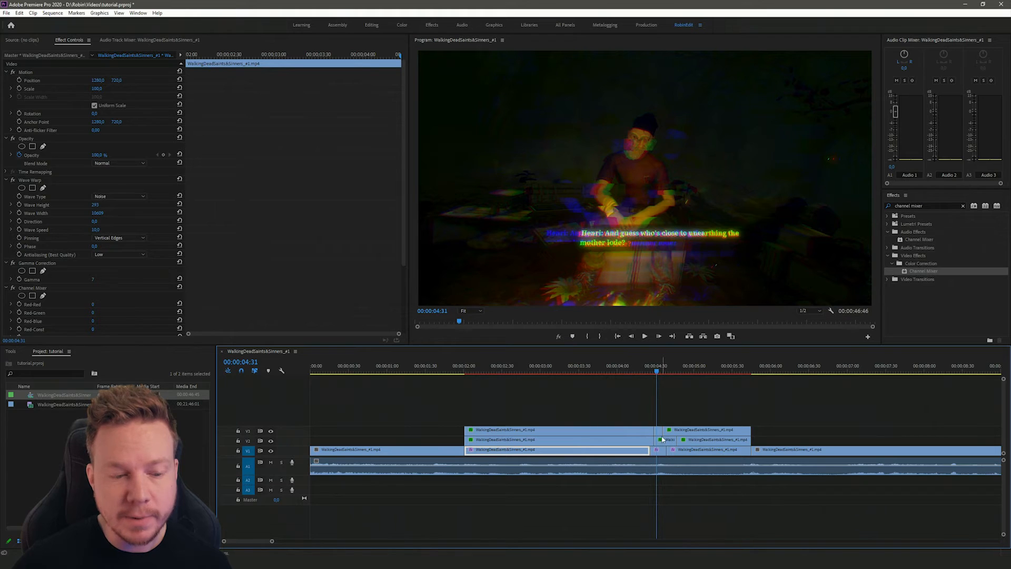
{"action": "left_click", "coordinate": [658, 430]}
{"action": "key", "text": "Delete"}
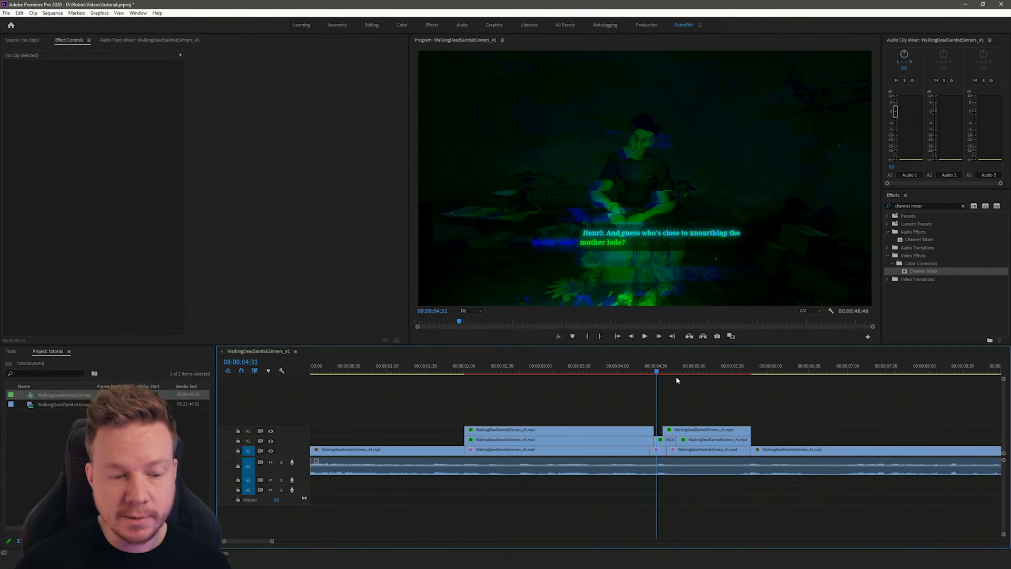
Examine the cut glitch section frame by frame from 00:00:04:31 to 00:00:04:43
{"action": "key", "text": "Right"}
{"action": "key", "text": "Right"}
{"action": "key", "text": "Right"}
{"action": "key", "text": "Right"}
{"action": "key", "text": "Right"}
{"action": "key", "text": "Right"}
{"action": "key", "text": "Right"}
{"action": "key", "text": "Right"}
{"action": "key", "text": "Right"}
{"action": "key", "text": "Right"}
{"action": "key", "text": "Right"}
{"action": "key", "text": "Right"}
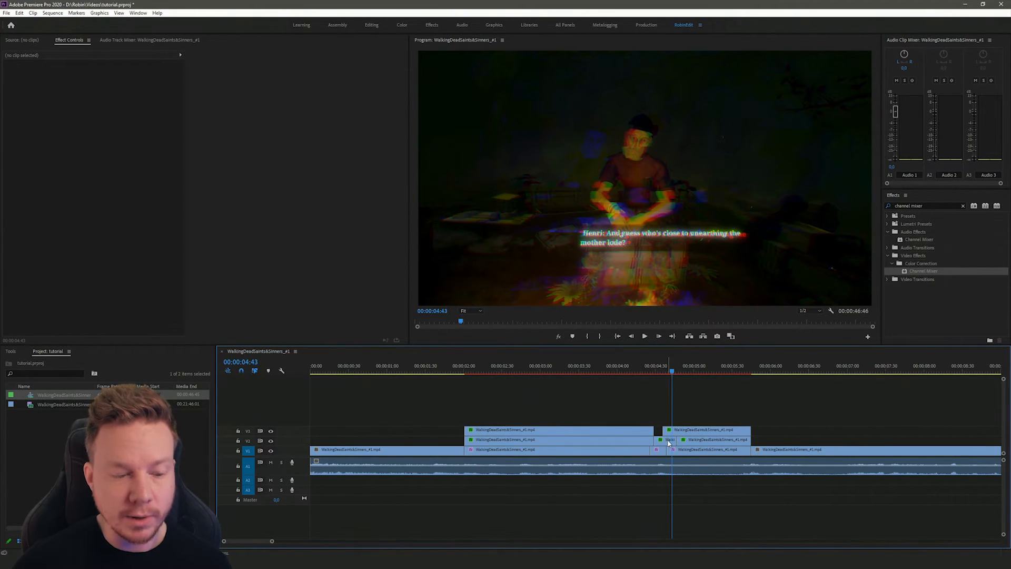
Try a Wave Warp wave height of about 760 on the short middle V2 piece and settle on -28
{"action": "left_click", "coordinate": [667, 440]}
{"action": "left_click_drag", "start_coordinate": [92, 207], "coordinate": [148, 206]}
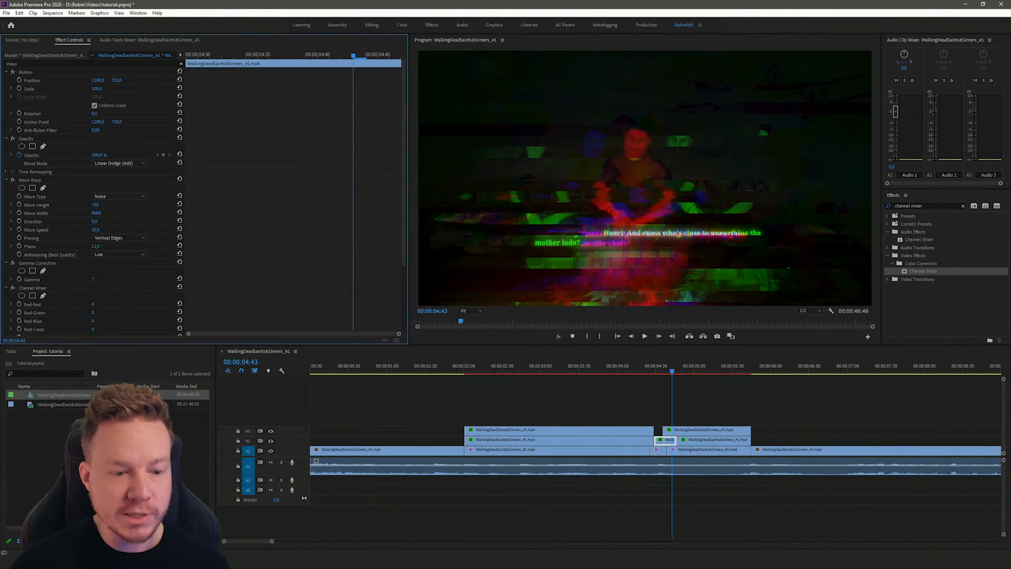
{"action": "key", "text": "Left"}
{"action": "key", "text": "Left"}
{"action": "key", "text": "Left"}
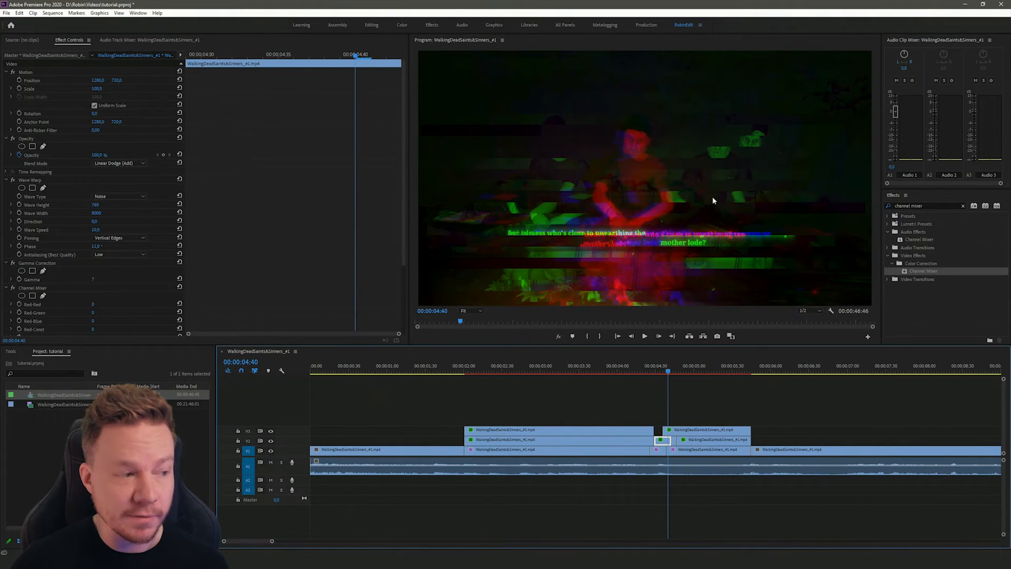
{"action": "left_click_drag", "start_coordinate": [97, 205], "coordinate": [5, 205]}
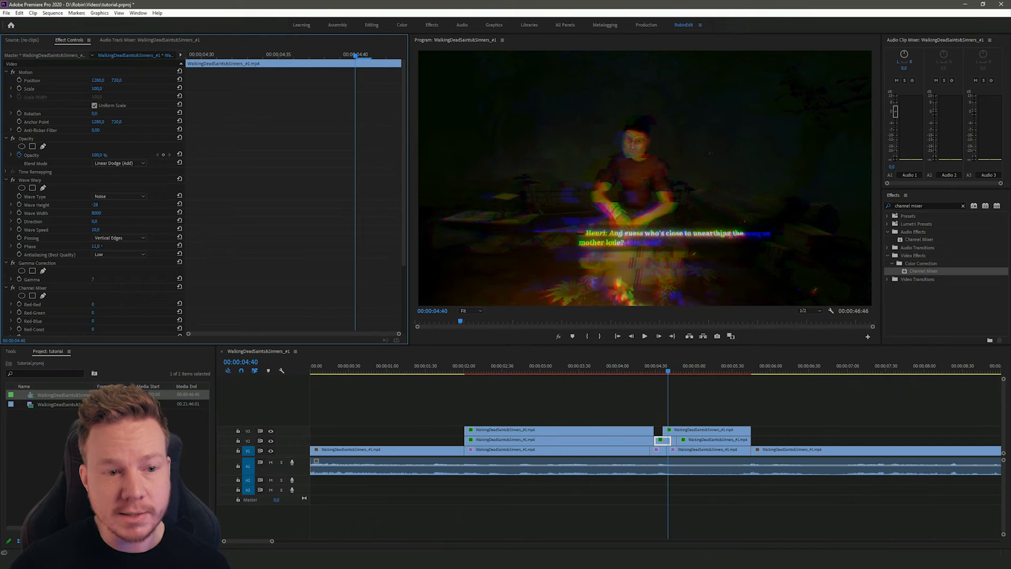
Play back the glitch section from about 00:00:04:07 several times to review the RGB split
{"action": "mouse_move", "coordinate": [643, 370]}
{"action": "left_mouse_down"}
{"action": "mouse_move", "coordinate": [659, 368]}
{"action": "mouse_move", "coordinate": [625, 368]}
{"action": "left_mouse_up"}
{"action": "key", "text": "space"}
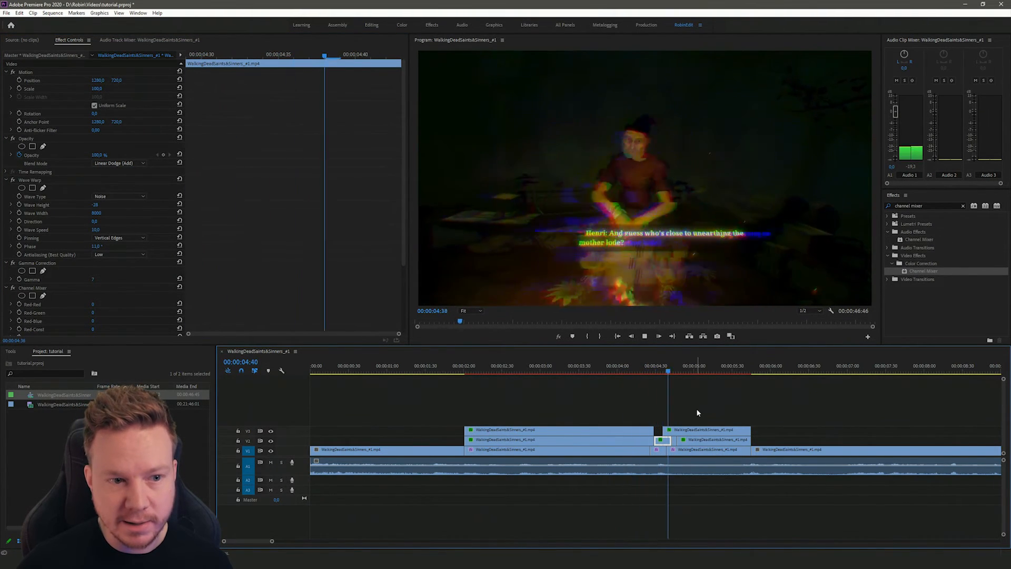
{"action": "left_click", "coordinate": [634, 371]}
{"action": "key", "text": "space"}
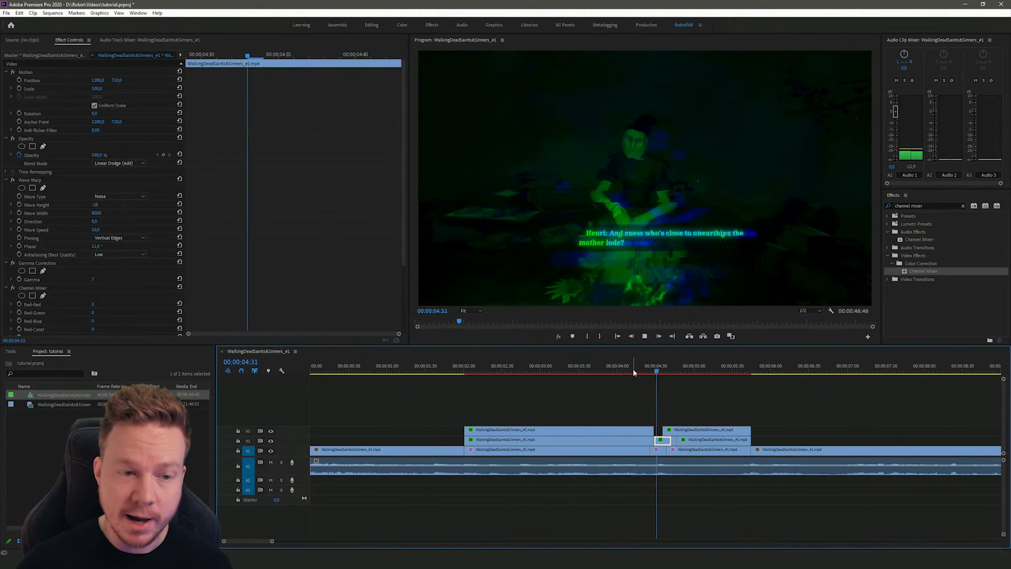
{"action": "left_click", "coordinate": [627, 372]}
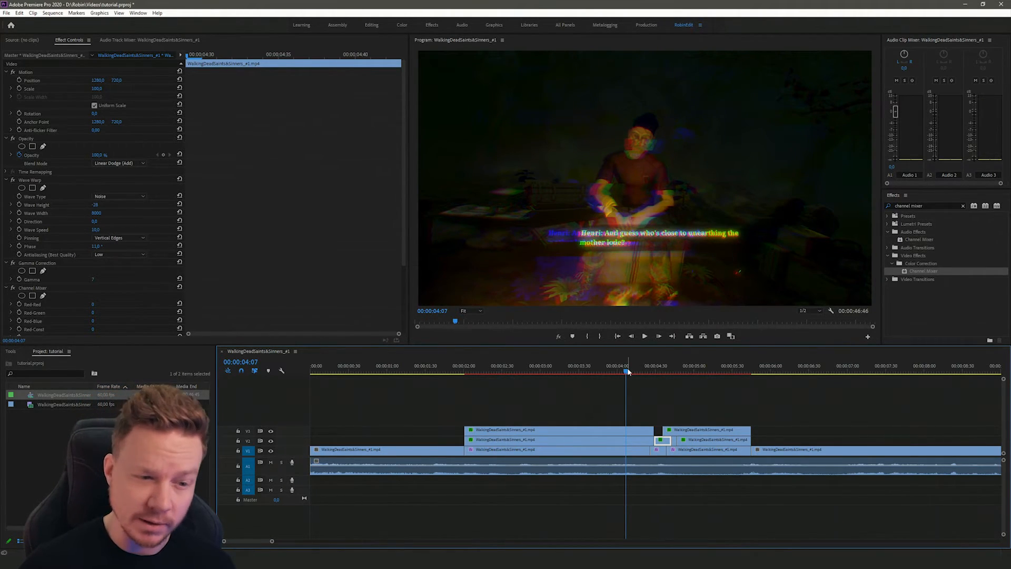
{"action": "key", "text": "space"}
{"action": "left_click", "coordinate": [696, 443]}
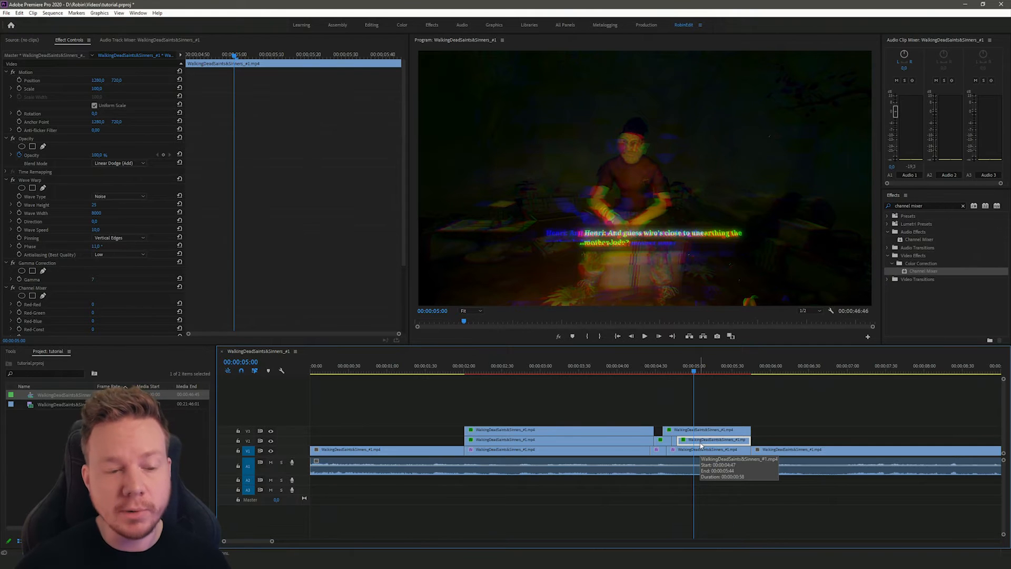
{"action": "left_click", "coordinate": [629, 365]}
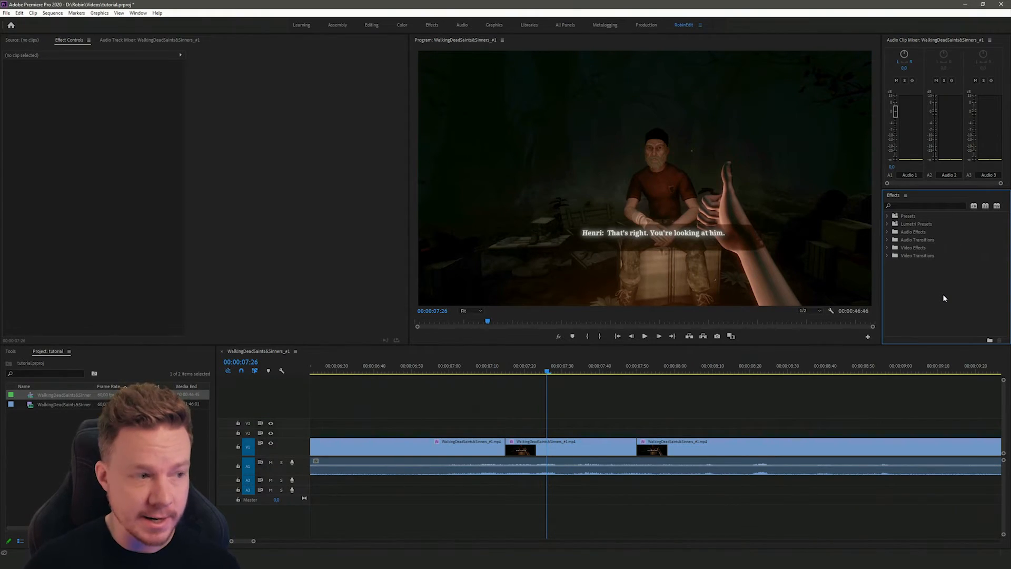
Search the effects for "spher" and apply Spherize to the short V1 segment at 00:00:07:26
{"action": "left_click", "coordinate": [918, 204]}
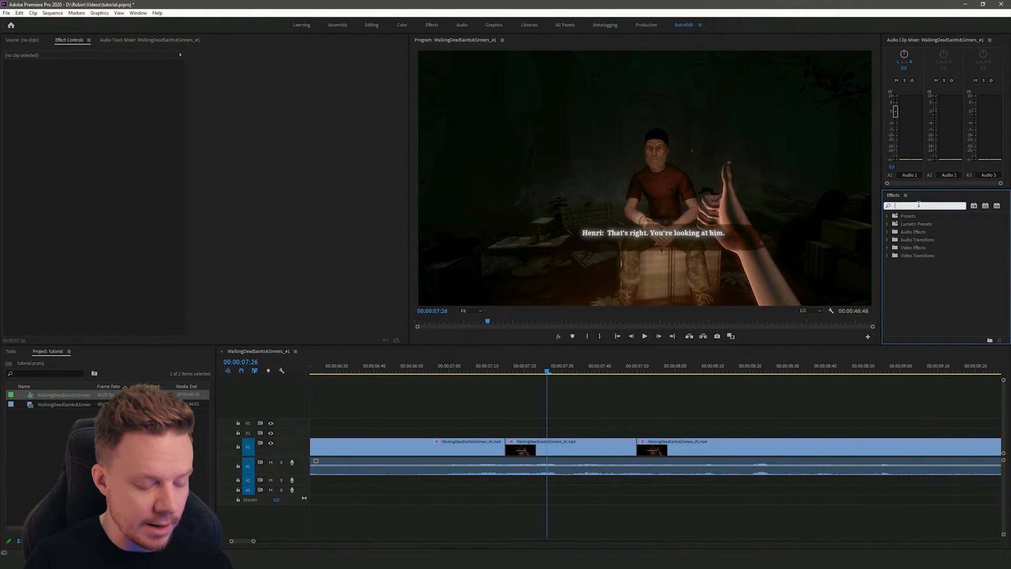
{"action": "type", "text": "spher"}
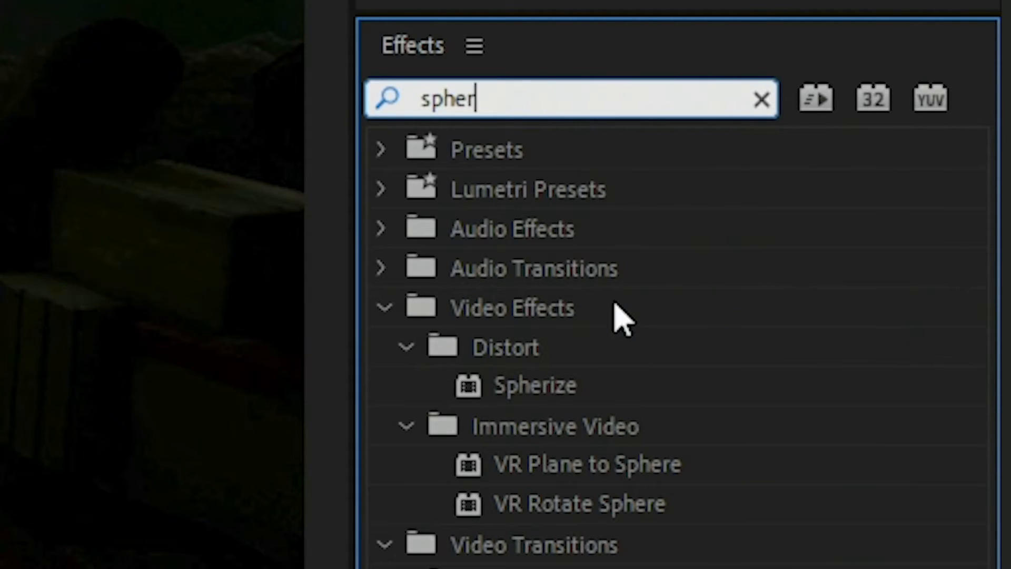
{"action": "left_click", "coordinate": [533, 400]}
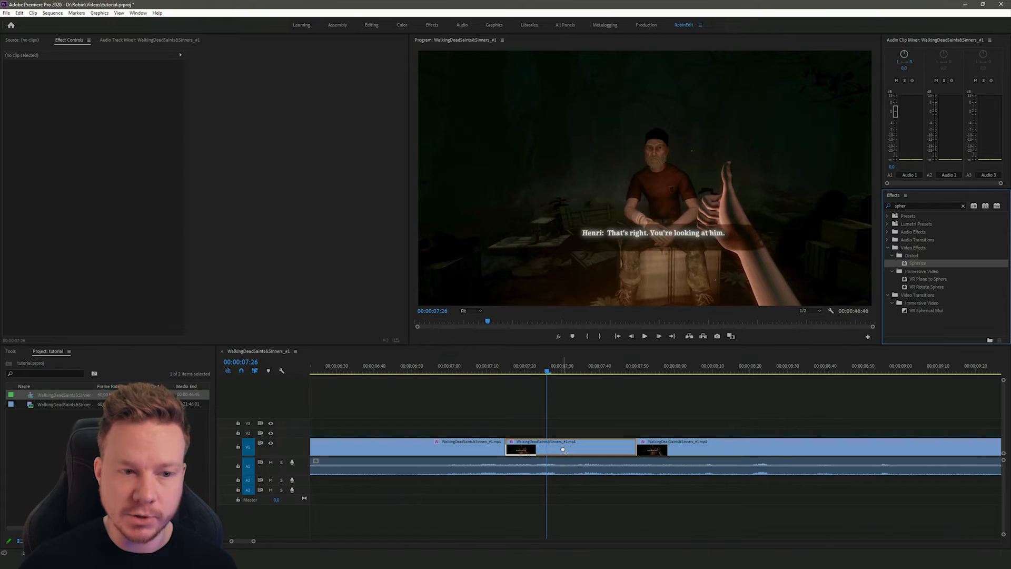
{"action": "left_click", "coordinate": [563, 451]}
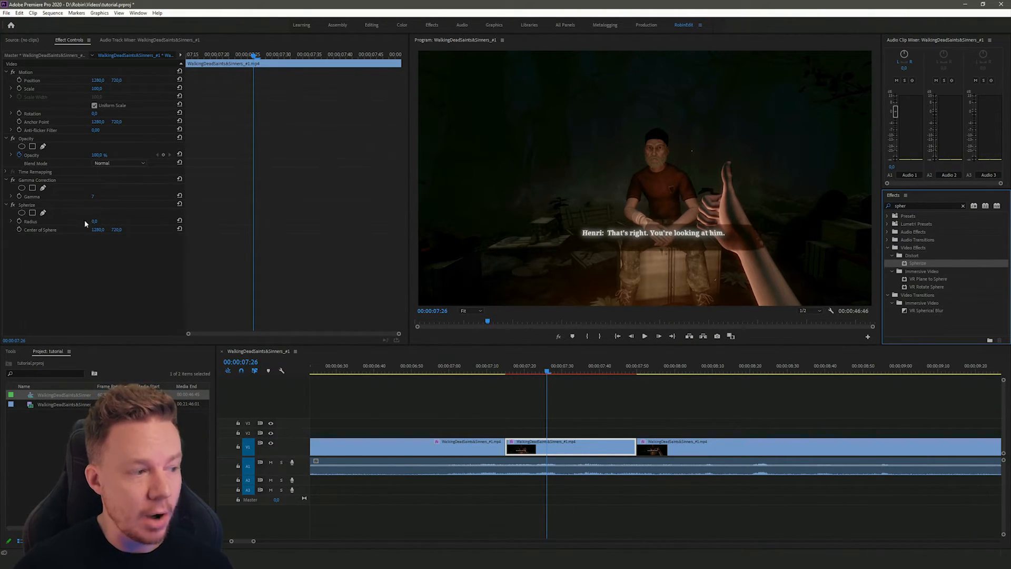
Set the Spherize radius to 277 and place the sphere's center on the man's face at 1334, 561
{"action": "left_click_drag", "start_coordinate": [93, 222], "coordinate": [138, 222]}
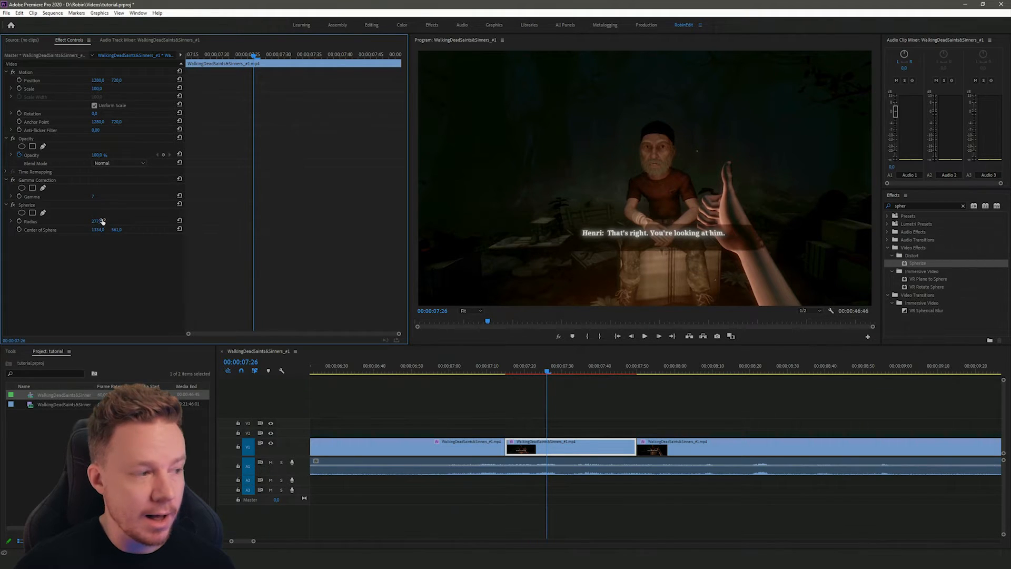
{"action": "left_click", "coordinate": [34, 205]}
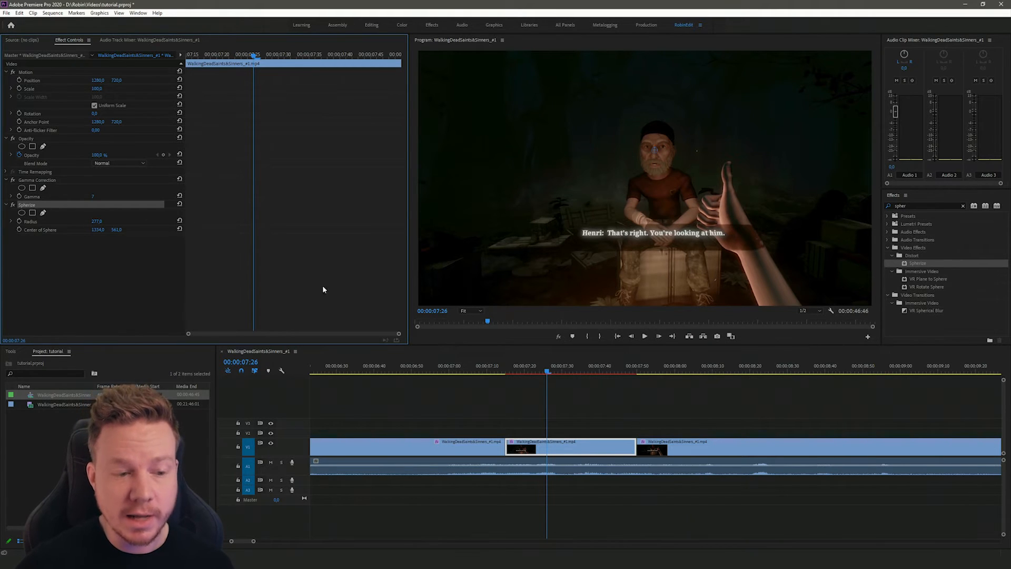
Extend the Spherize segment by moving the cut at its end to about 00:00:09:07
{"action": "left_click_drag", "start_coordinate": [548, 371], "coordinate": [645, 372]}
{"action": "left_click_drag", "start_coordinate": [642, 446], "coordinate": [980, 449]}
{"action": "left_click_drag", "start_coordinate": [648, 371], "coordinate": [864, 372]}
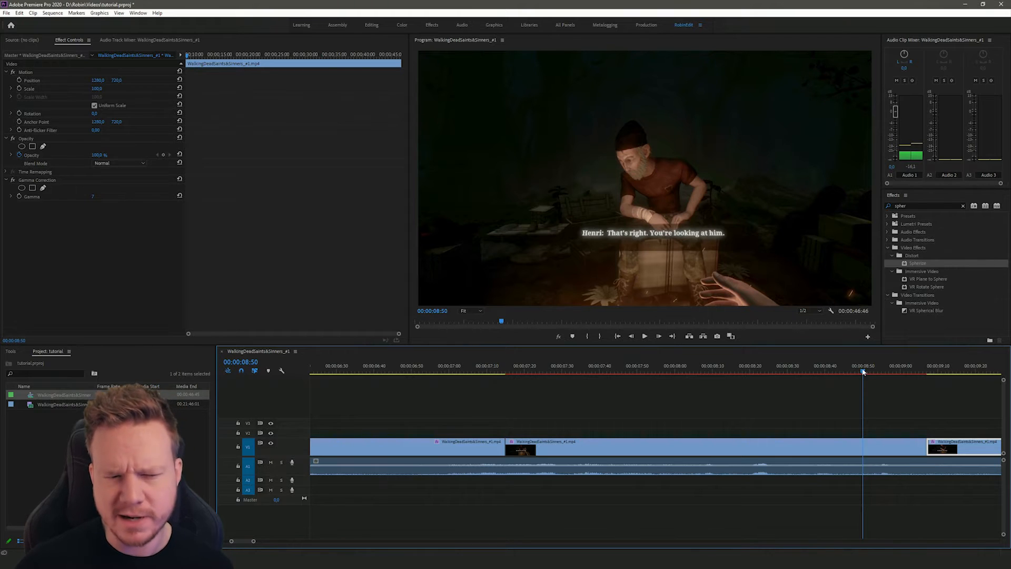
At 00:00:07:57, move the Spherize center onto the man's face at 1309, 584 and enable keyframing for Center of Sphere
{"action": "left_click_drag", "start_coordinate": [864, 371], "coordinate": [664, 371]}
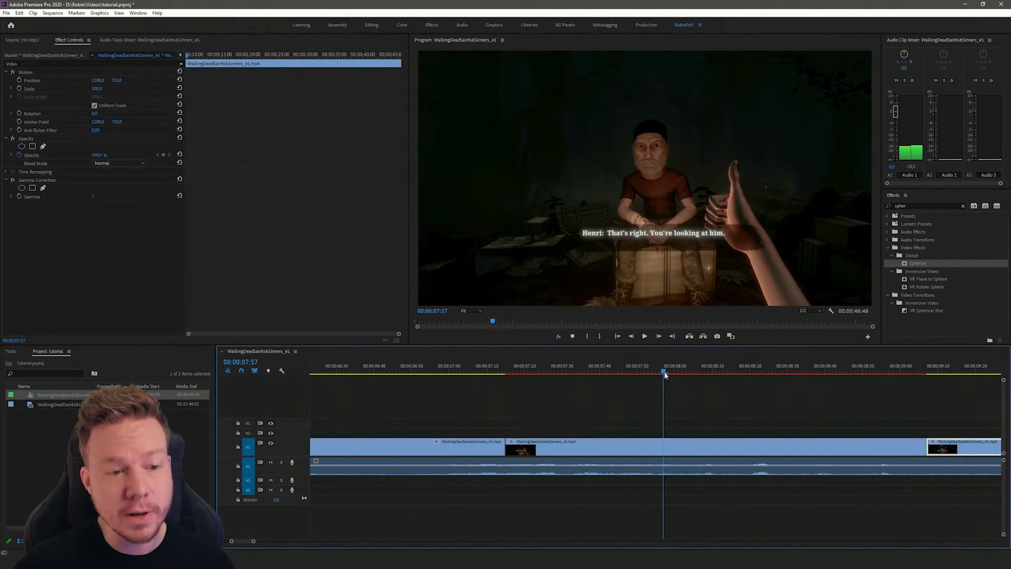
{"action": "left_click", "coordinate": [664, 441]}
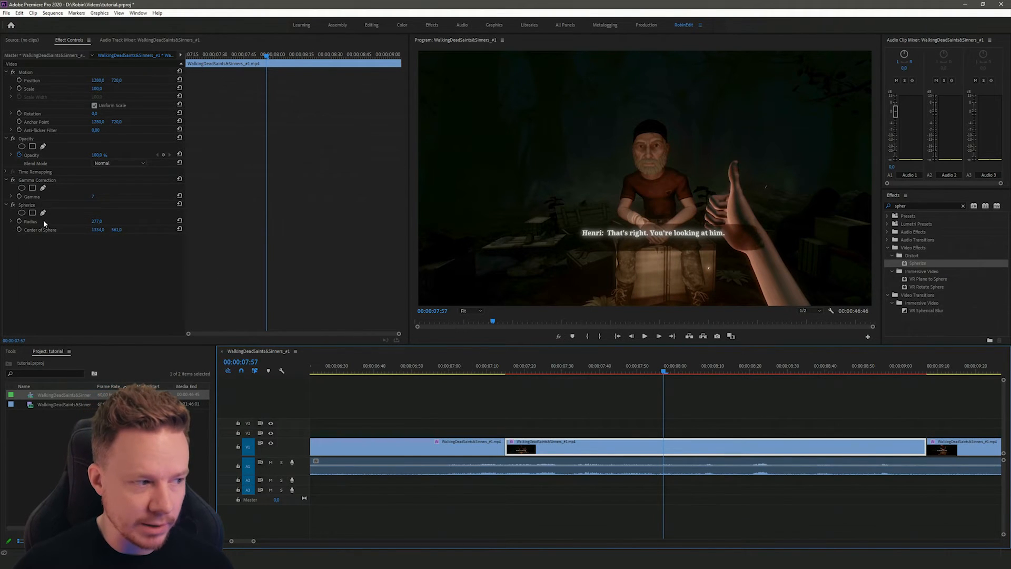
{"action": "left_click", "coordinate": [24, 205]}
{"action": "left_click_drag", "start_coordinate": [654, 149], "coordinate": [642, 167]}
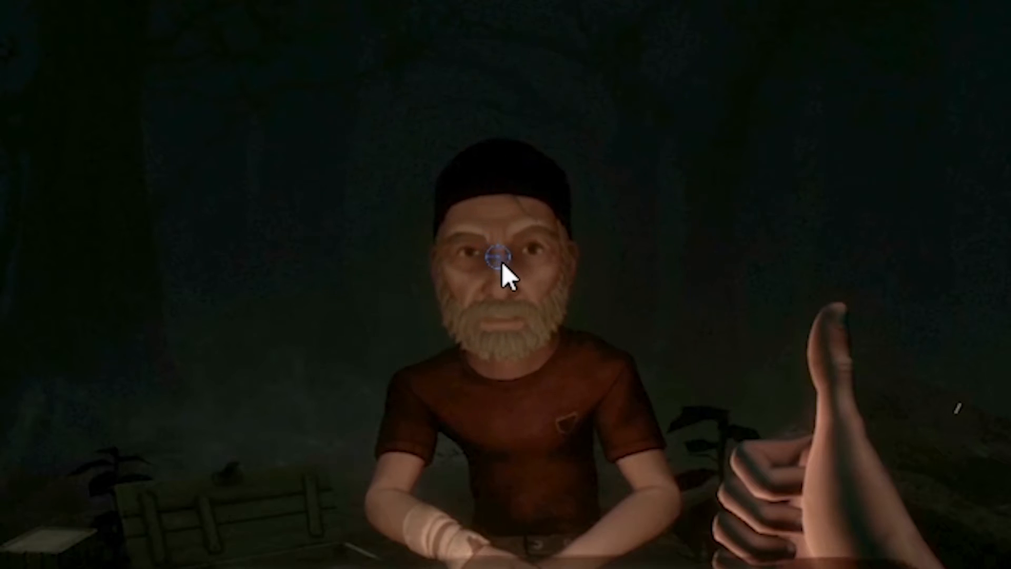
{"action": "left_click_drag", "start_coordinate": [501, 261], "coordinate": [496, 277]}
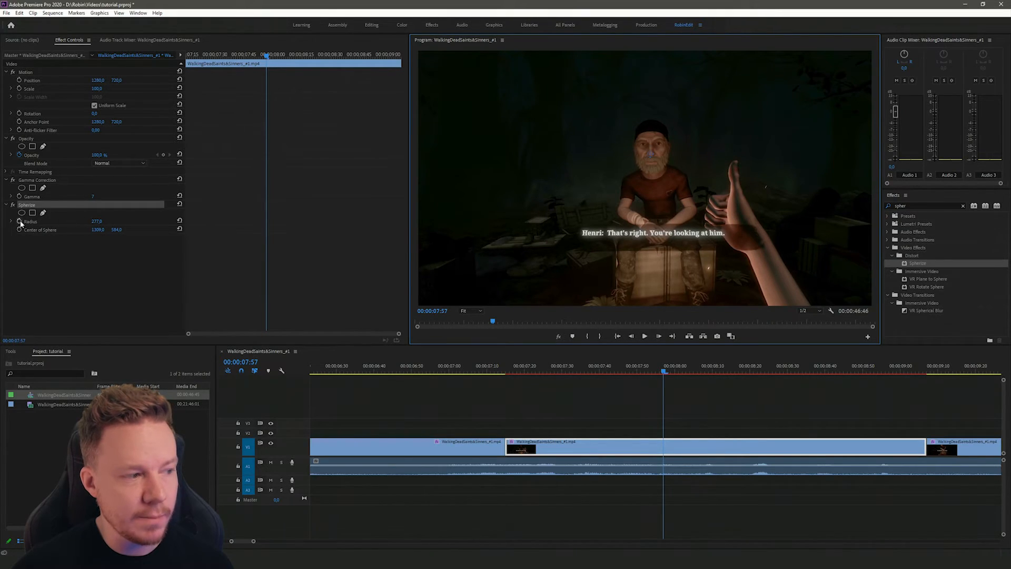
{"action": "left_click", "coordinate": [20, 230]}
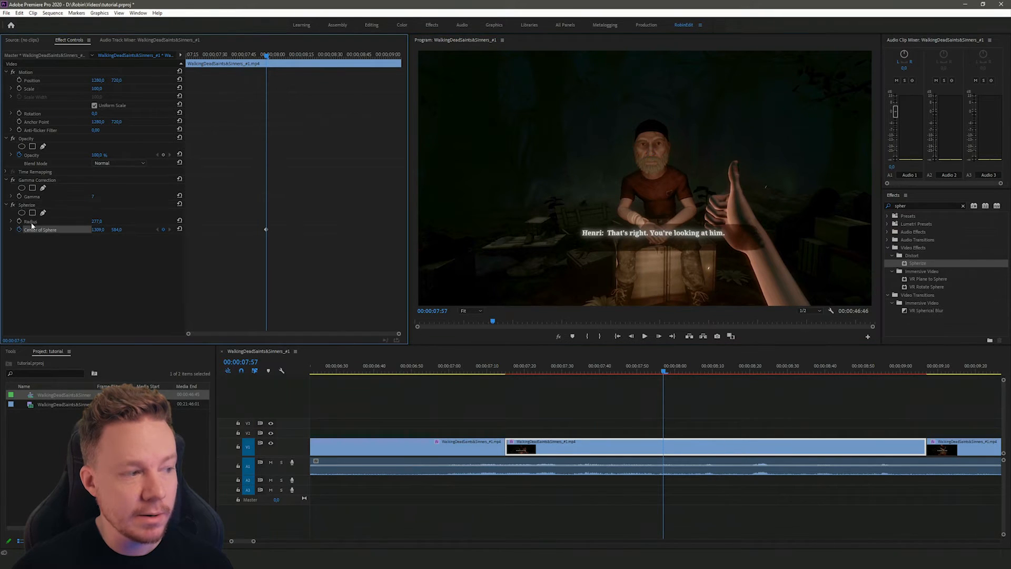
Follow the man's face with the Spherize center, keyframing it at 1329, 615 and at 1226, 639 at 00:00:08:21
{"action": "key", "text": "space"}
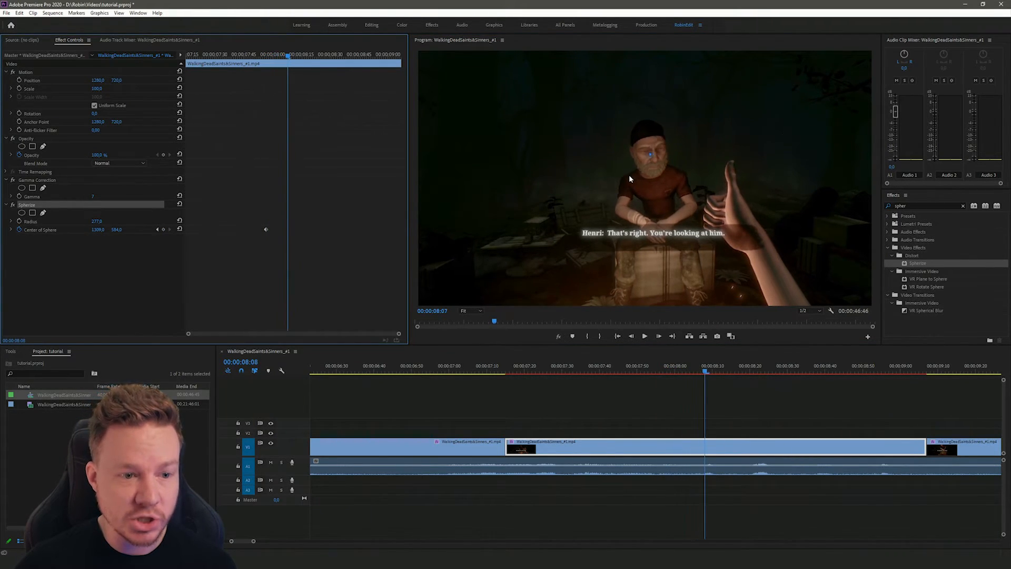
{"action": "left_click_drag", "start_coordinate": [651, 155], "coordinate": [653, 160]}
{"action": "key", "text": "Right"}
{"action": "key", "text": "Right"}
{"action": "key", "text": "Right"}
{"action": "key", "text": "Right"}
{"action": "key", "text": "Right"}
{"action": "key", "text": "Right"}
{"action": "key", "text": "Right"}
{"action": "key", "text": "Right"}
{"action": "key", "text": "Right"}
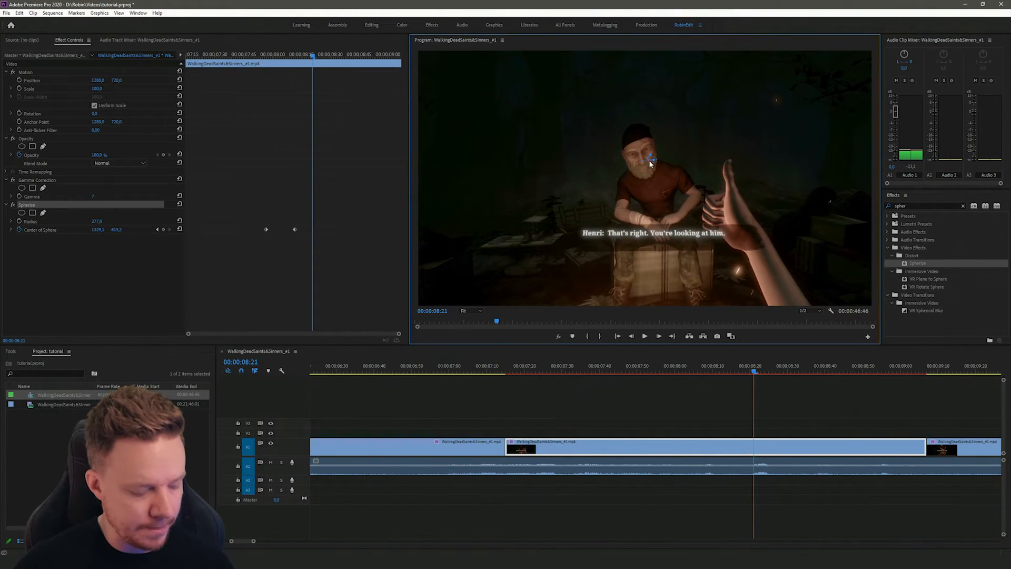
{"action": "left_click_drag", "start_coordinate": [654, 160], "coordinate": [635, 163]}
Continue keyframing the Spherize center on the man's face from about 00:00:08:29 towards the segment's end, and play the result
{"action": "key", "text": "Right"}
{"action": "key", "text": "Right"}
{"action": "key", "text": "Right"}
{"action": "key", "text": "Right"}
{"action": "key", "text": "Right"}
{"action": "key", "text": "Right"}
{"action": "key", "text": "Right"}
{"action": "key", "text": "Right"}
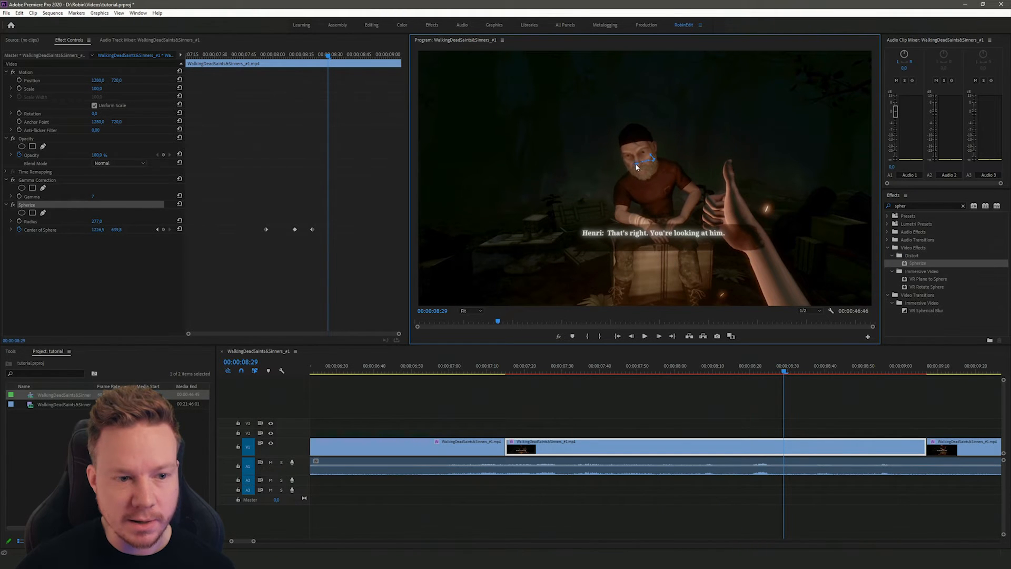
{"action": "key", "text": "space"}
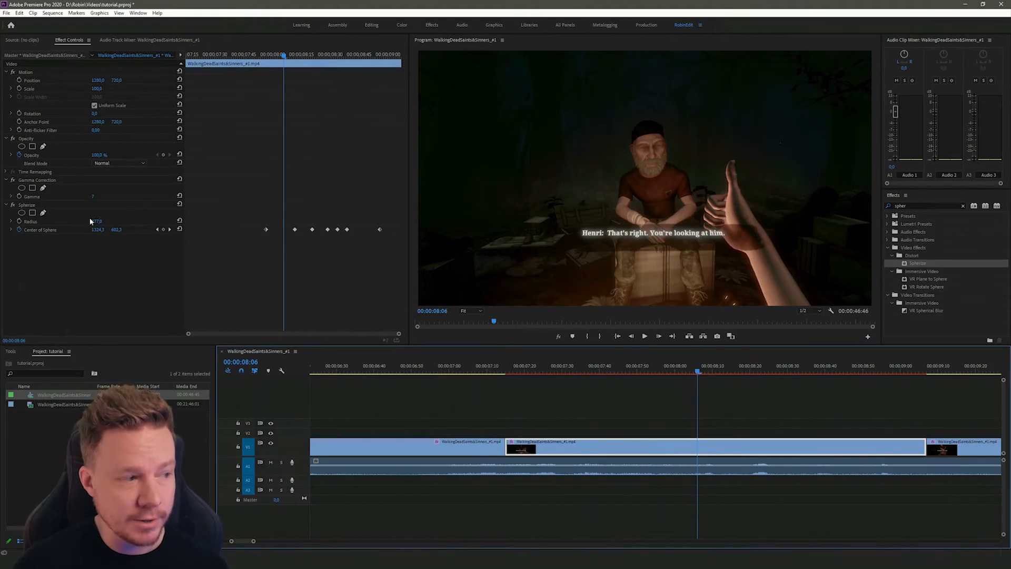
Duplicate the keyframed Spherize effect on the same segment and set the copy's radius to 347
{"action": "left_click", "coordinate": [22, 206]}
{"action": "key", "text": "Left"}
{"action": "key", "text": "Left"}
{"action": "key", "text": "Left"}
{"action": "key", "text": "Left"}
{"action": "key", "text": "Left"}
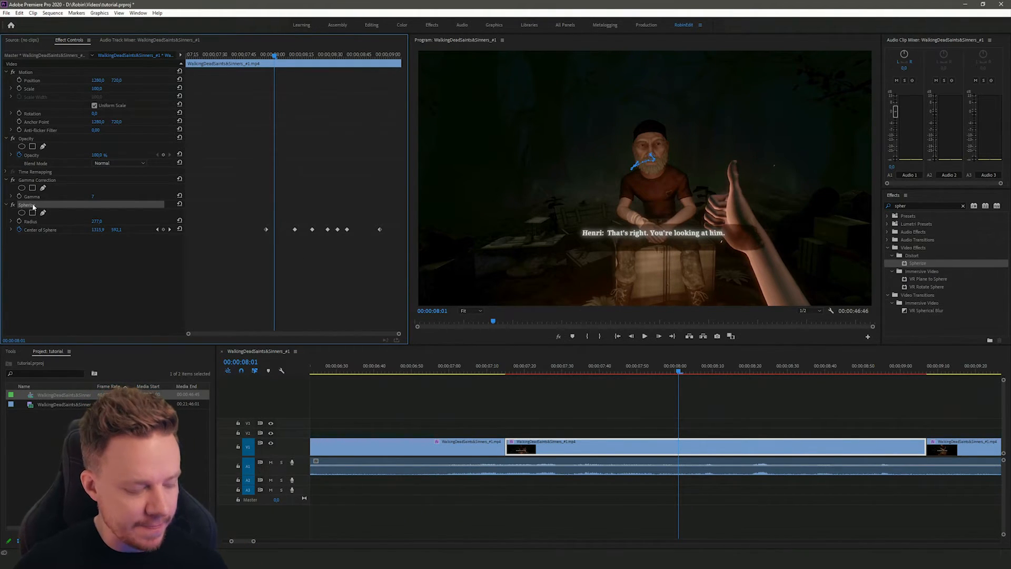
{"action": "key", "text": "ctrl+c"}
{"action": "key", "text": "ctrl+v"}
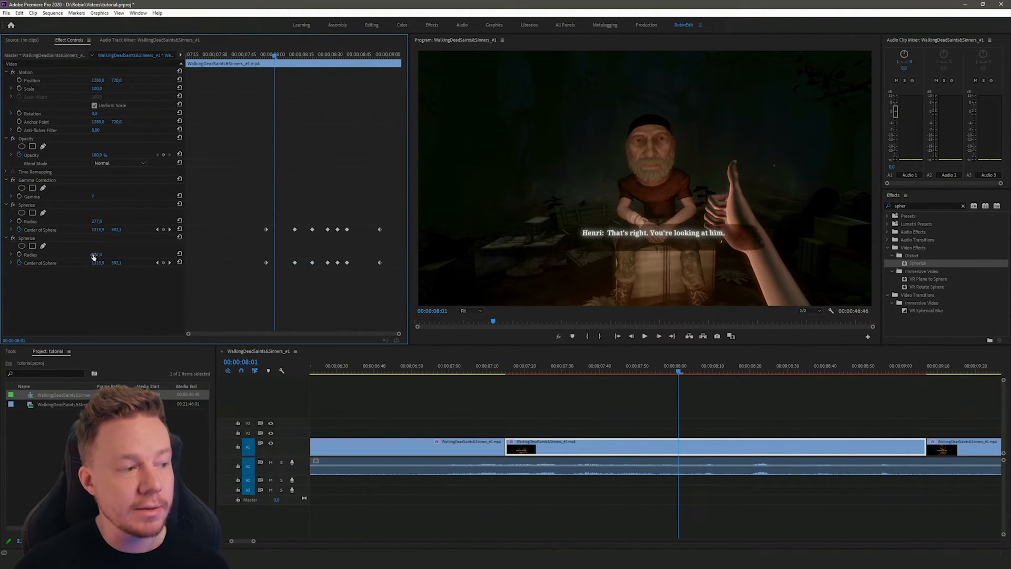
{"action": "left_click_drag", "start_coordinate": [93, 256], "coordinate": [130, 256]}
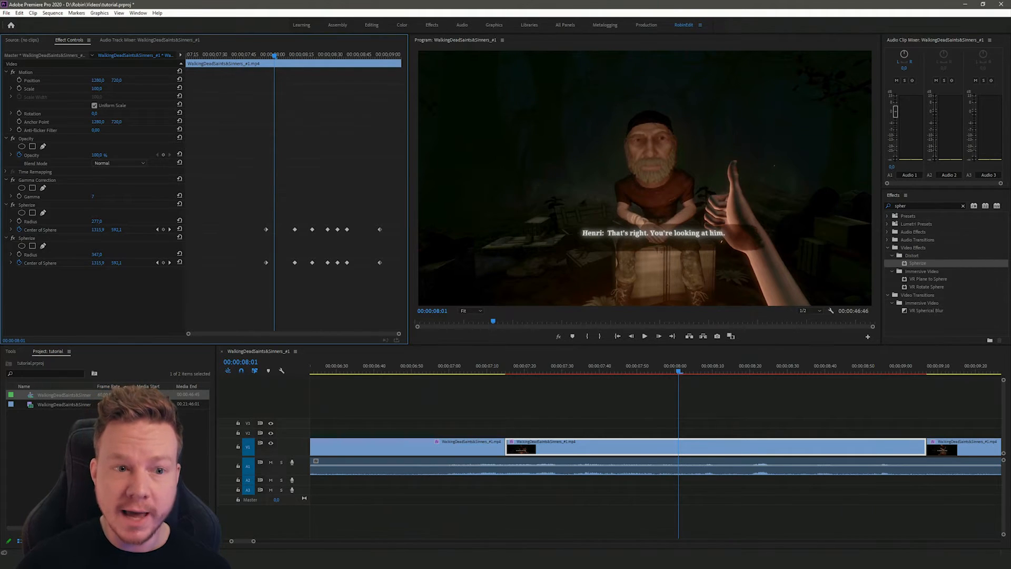
Examine the doubled face distortion in the program preview at 00:00:07:43 with the segment deselected
{"action": "left_click_drag", "start_coordinate": [274, 56], "coordinate": [240, 62]}
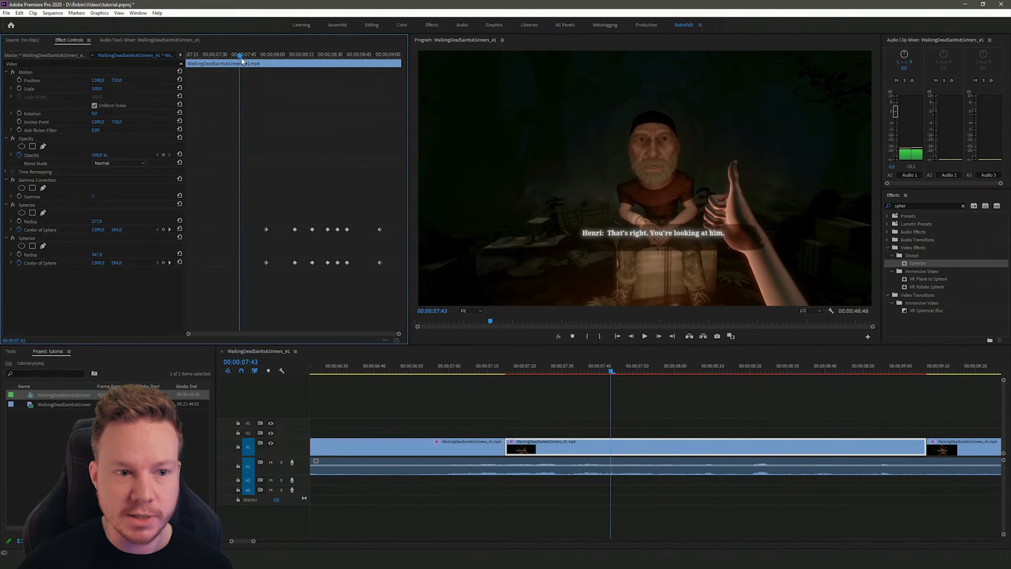
{"action": "left_click", "coordinate": [750, 376]}
{"action": "left_click", "coordinate": [472, 311]}
{"action": "left_click", "coordinate": [671, 404]}
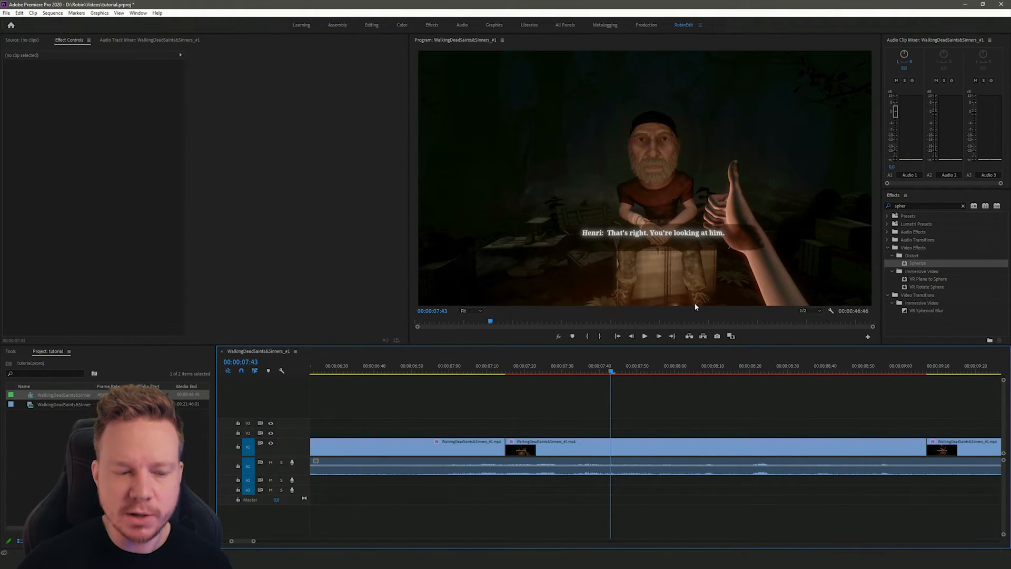
Collapse both Spherize effects of the segment, search the effects for "magni" and add Magnify to the segment
{"action": "left_click", "coordinate": [674, 448]}
{"action": "left_click", "coordinate": [6, 205]}
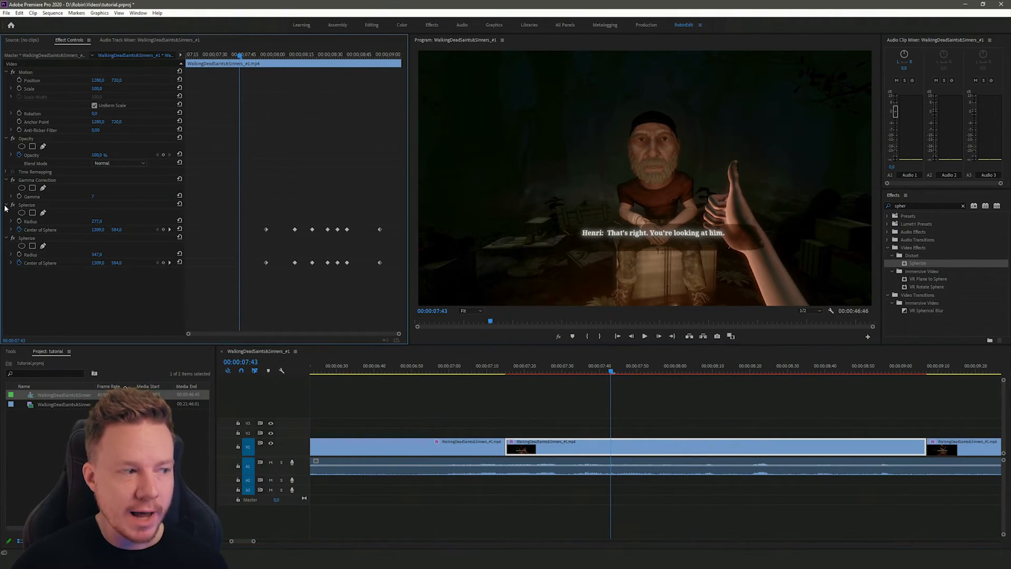
{"action": "left_click", "coordinate": [6, 214]}
{"action": "left_click", "coordinate": [917, 207]}
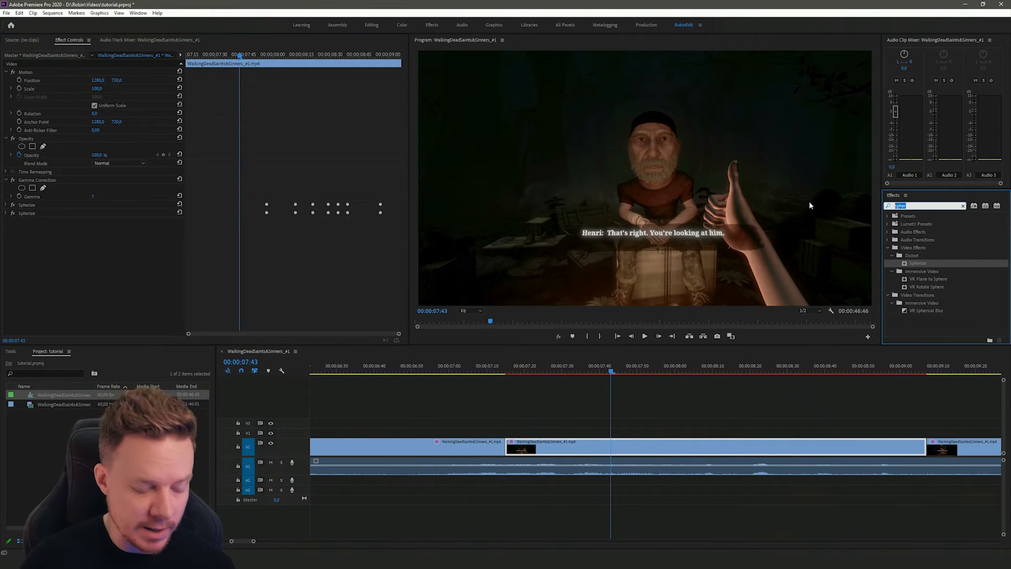
{"action": "type", "text": "magni"}
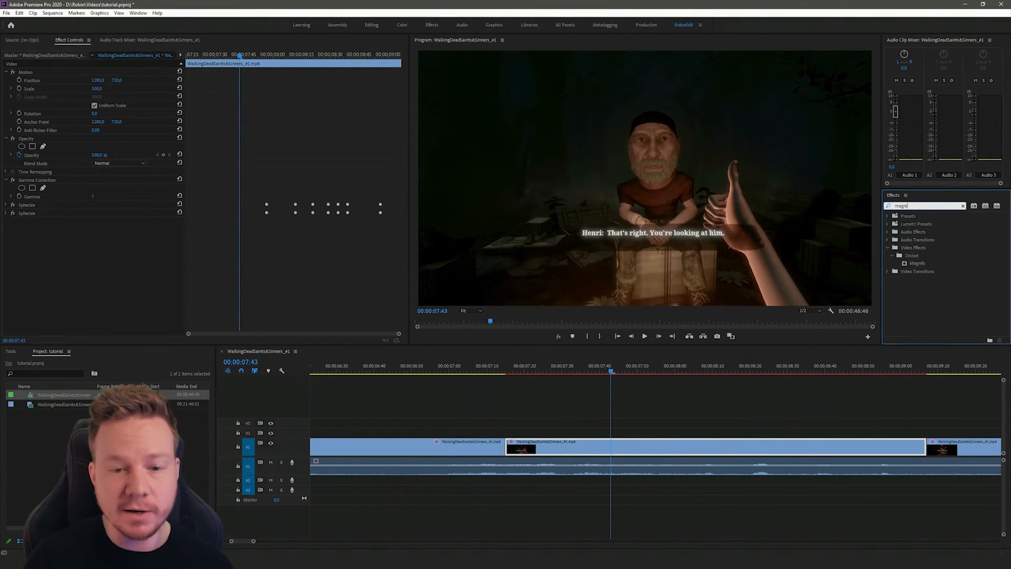
{"action": "left_click_drag", "start_coordinate": [921, 267], "coordinate": [200, 254]}
{"action": "key", "text": "ctrl+z"}
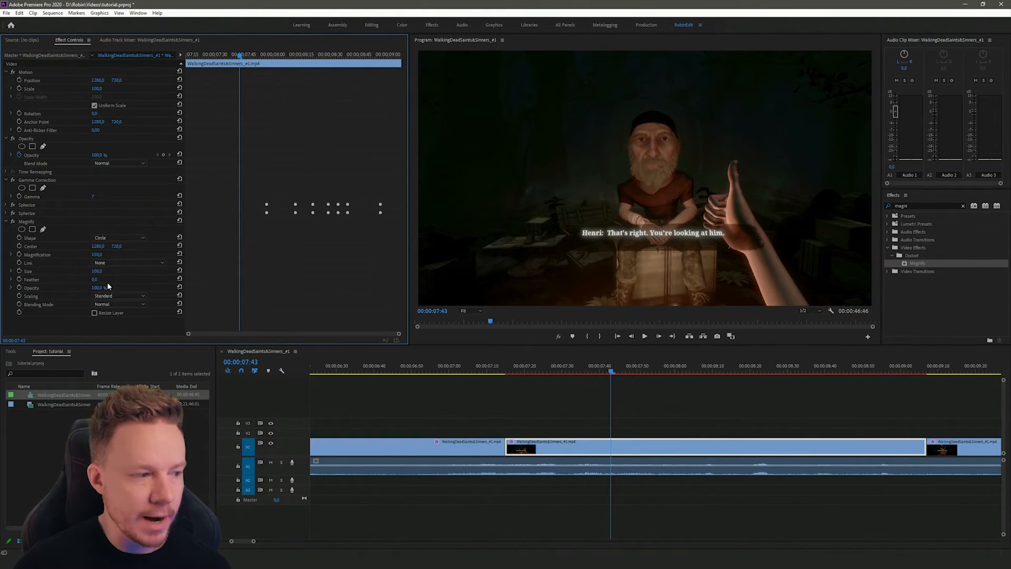
Enlarge the Magnify area, set its magnification to 222 and feather to 301, and center it on the man's face at 1335, 557
{"action": "left_click_drag", "start_coordinate": [100, 271], "coordinate": [174, 271]}
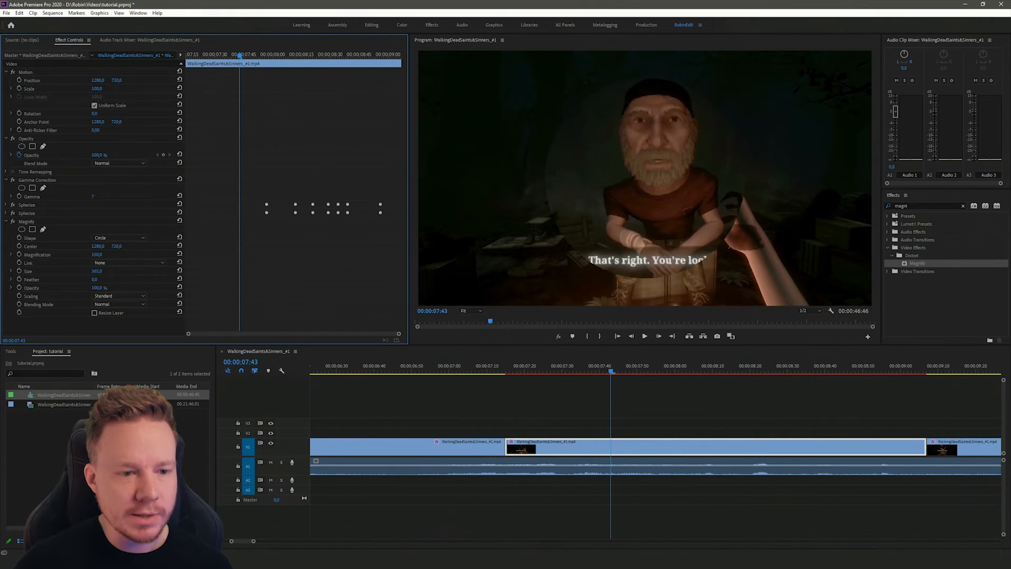
{"action": "left_click_drag", "start_coordinate": [96, 271], "coordinate": [30, 246]}
{"action": "left_click_drag", "start_coordinate": [96, 280], "coordinate": [232, 280]}
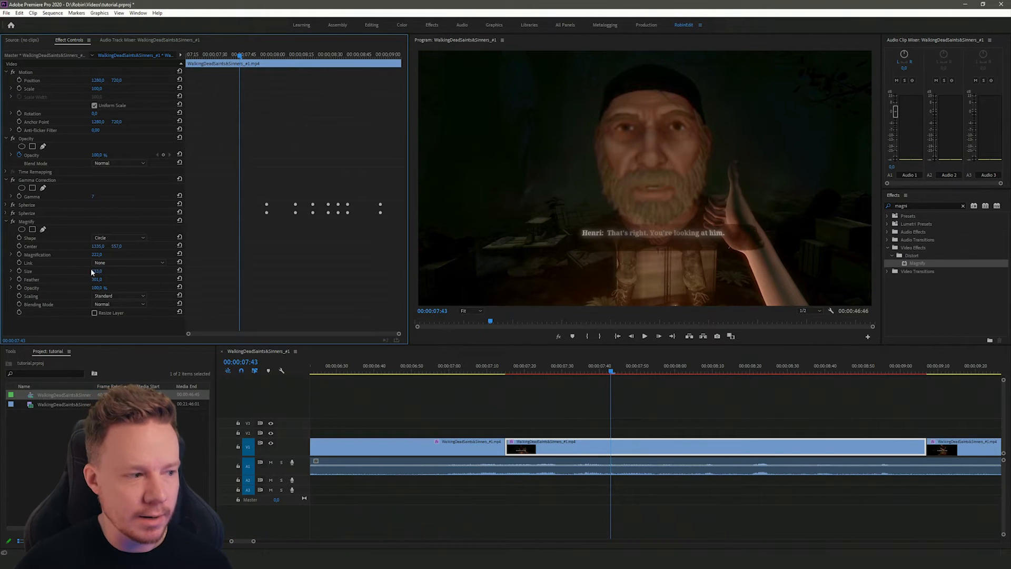
Try shifting the Magnify center horizontally to 1646, and remove the Magnify effect from the segment
{"action": "left_click_drag", "start_coordinate": [97, 245], "coordinate": [244, 246]}
{"action": "left_click", "coordinate": [27, 221]}
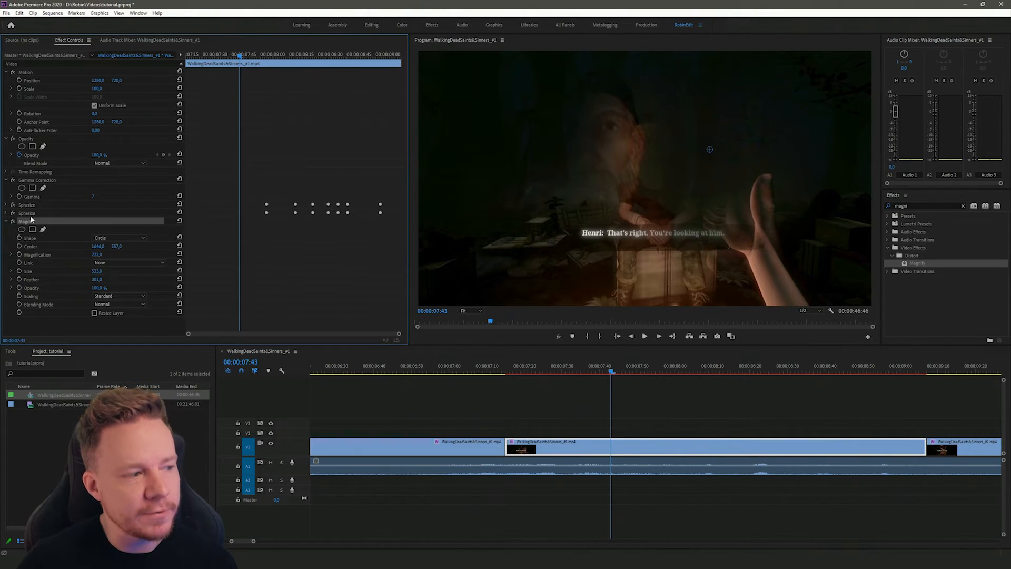
{"action": "key", "text": "Delete"}
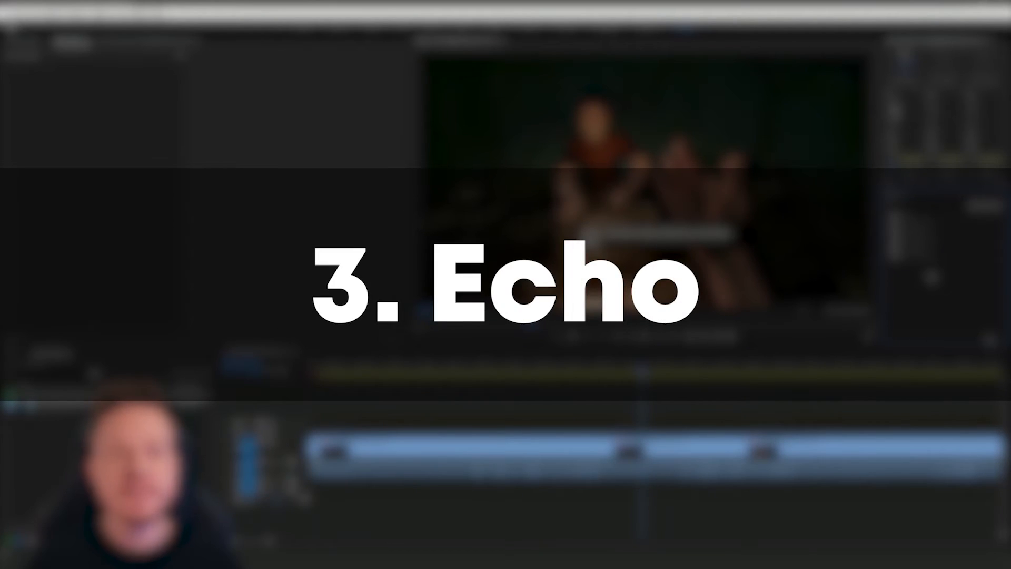
Search the effects for "echo" and apply Echo to the short V1 segment at 00:00:11:49
{"action": "left_click", "coordinate": [915, 207]}
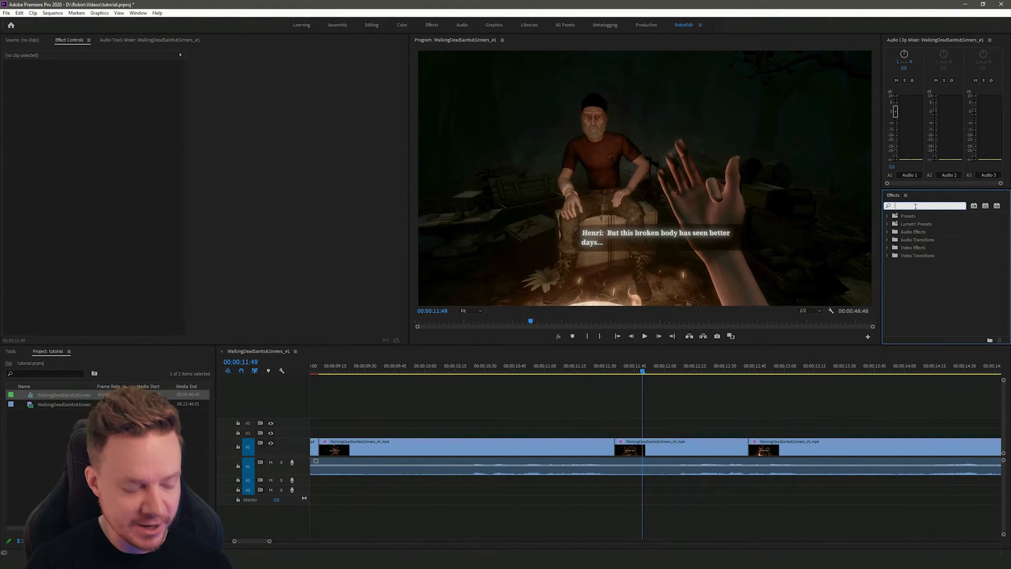
{"action": "type", "text": "echo"}
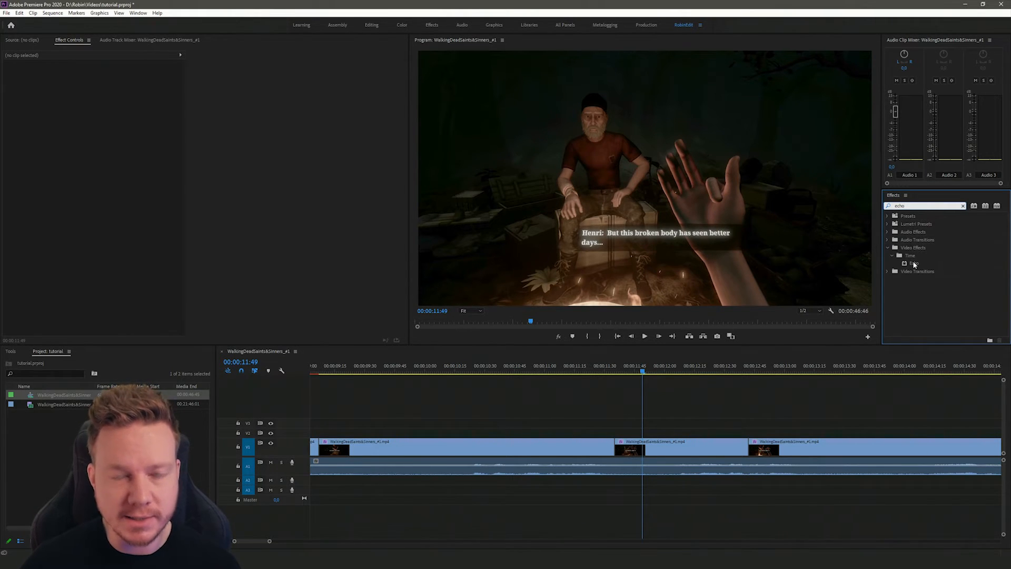
{"action": "left_click_drag", "start_coordinate": [913, 262], "coordinate": [685, 446]}
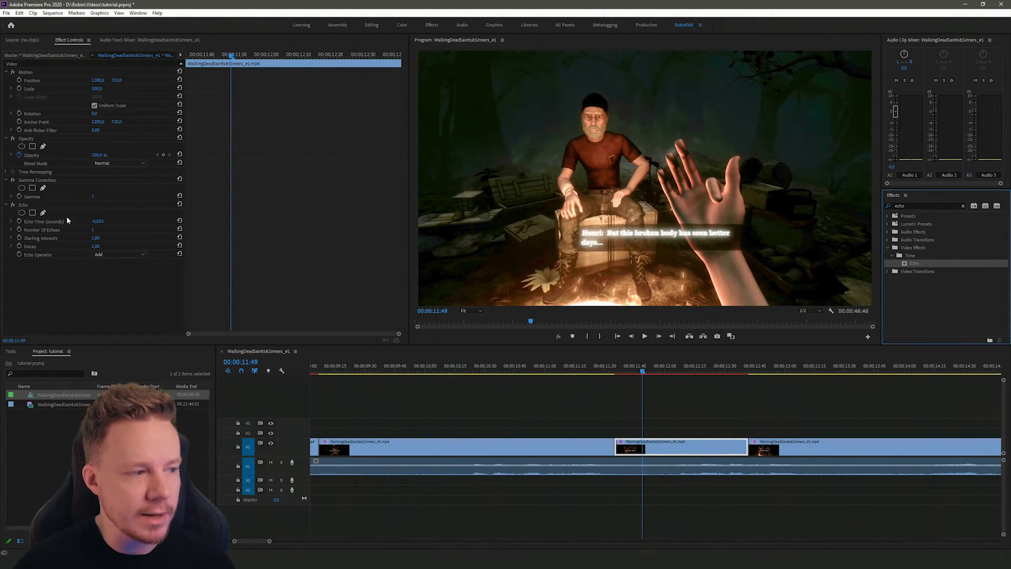
Set the Echo effect's number of echoes to 5 and its echo time to 0.067 seconds
{"action": "left_click", "coordinate": [93, 230]}
{"action": "type", "text": "5"}
{"action": "key", "text": "Return"}
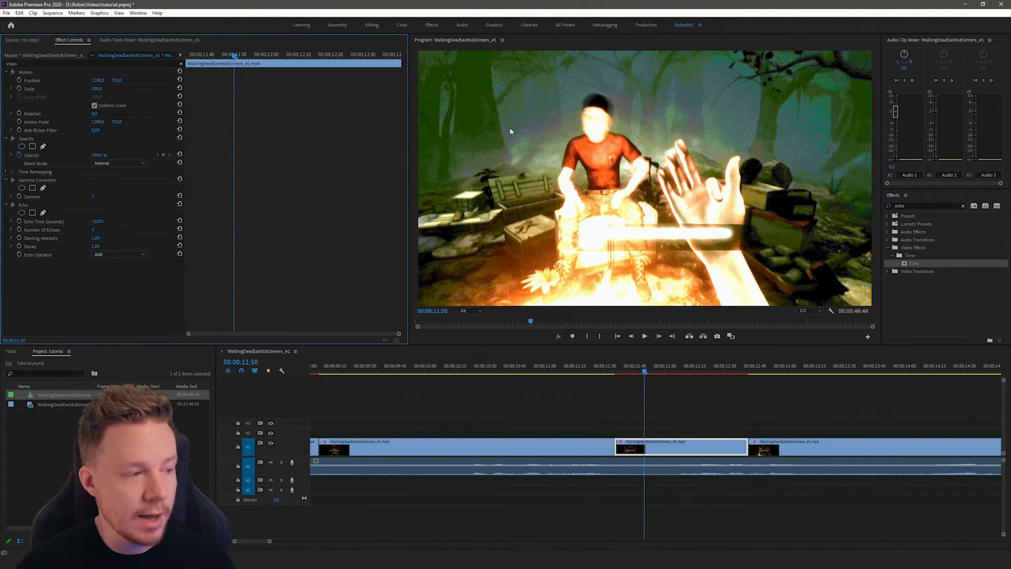
{"action": "mouse_move", "coordinate": [97, 221]}
{"action": "left_mouse_down"}
{"action": "mouse_move", "coordinate": [113, 221]}
{"action": "mouse_move", "coordinate": [102, 221]}
{"action": "left_mouse_up"}
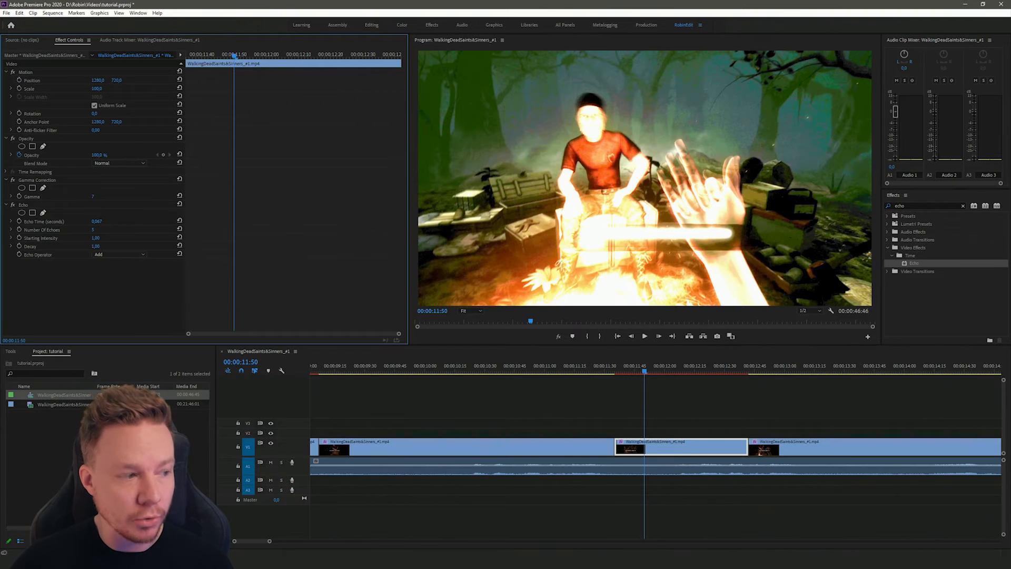
Step frame by frame through the Echo segment between 00:00:11:36 and 00:00:12:07 to examine the hand's ghost trails
{"action": "key", "text": "Left"}
{"action": "key", "text": "Left"}
{"action": "key", "text": "Left"}
{"action": "key", "text": "Left"}
{"action": "key", "text": "Left"}
{"action": "key", "text": "Left"}
{"action": "key", "text": "Left"}
{"action": "key", "text": "Left"}
{"action": "key", "text": "Left"}
{"action": "key", "text": "Left"}
{"action": "key", "text": "Left"}
{"action": "key", "text": "Left"}
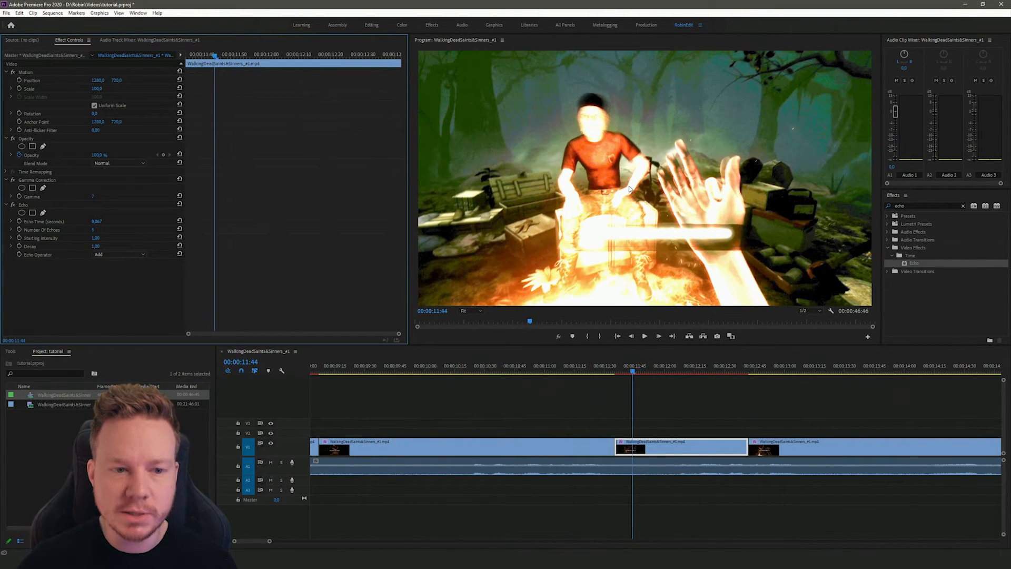
{"action": "key", "text": "Right"}
{"action": "key", "text": "Right"}
{"action": "key", "text": "Right"}
{"action": "key", "text": "Right"}
{"action": "key", "text": "Right"}
{"action": "key", "text": "Right"}
{"action": "key", "text": "Right"}
{"action": "key", "text": "Right"}
{"action": "key", "text": "Right"}
{"action": "key", "text": "Right"}
{"action": "key", "text": "Right"}
{"action": "key", "text": "Right"}
{"action": "key", "text": "Right"}
{"action": "key", "text": "Right"}
{"action": "key", "text": "Right"}
{"action": "key", "text": "Right"}
{"action": "key", "text": "Right"}
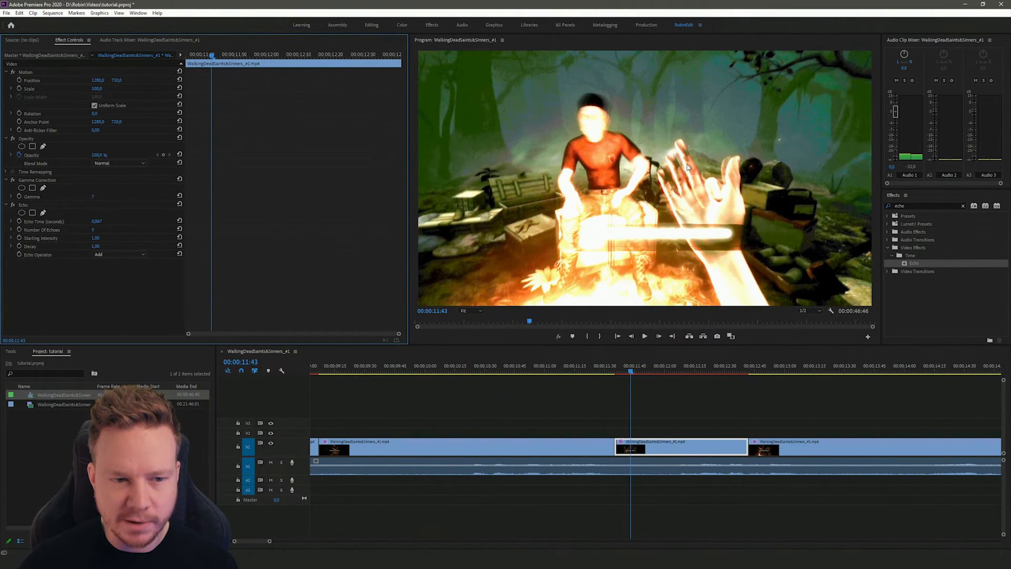
{"action": "key", "text": "Right"}
{"action": "key", "text": "Right"}
{"action": "key", "text": "Right"}
{"action": "key", "text": "Right"}
{"action": "key", "text": "Right"}
{"action": "key", "text": "Right"}
{"action": "key", "text": "Right"}
{"action": "key", "text": "Right"}
{"action": "key", "text": "Right"}
{"action": "key", "text": "Right"}
{"action": "key", "text": "Right"}
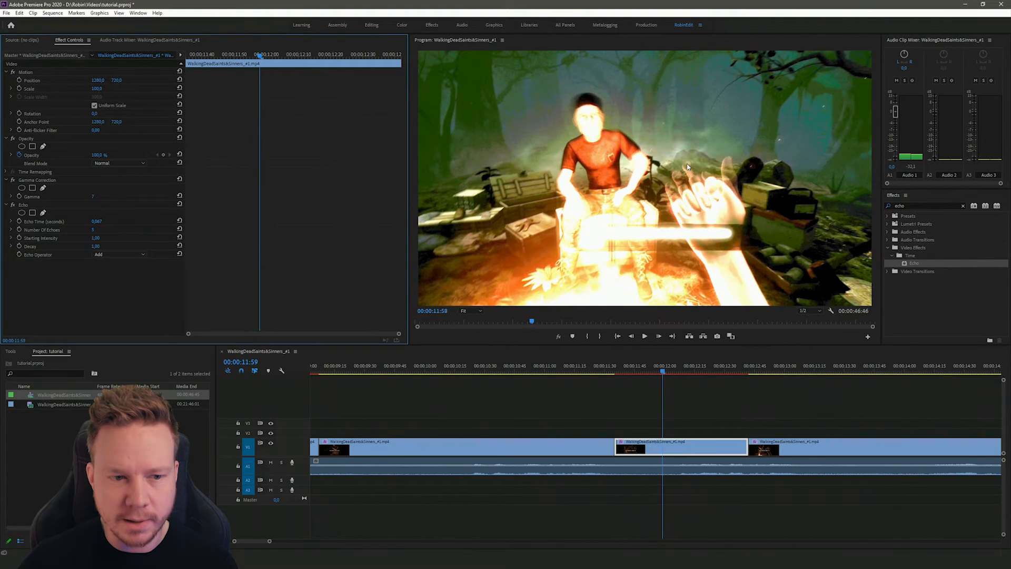
{"action": "key", "text": "Right"}
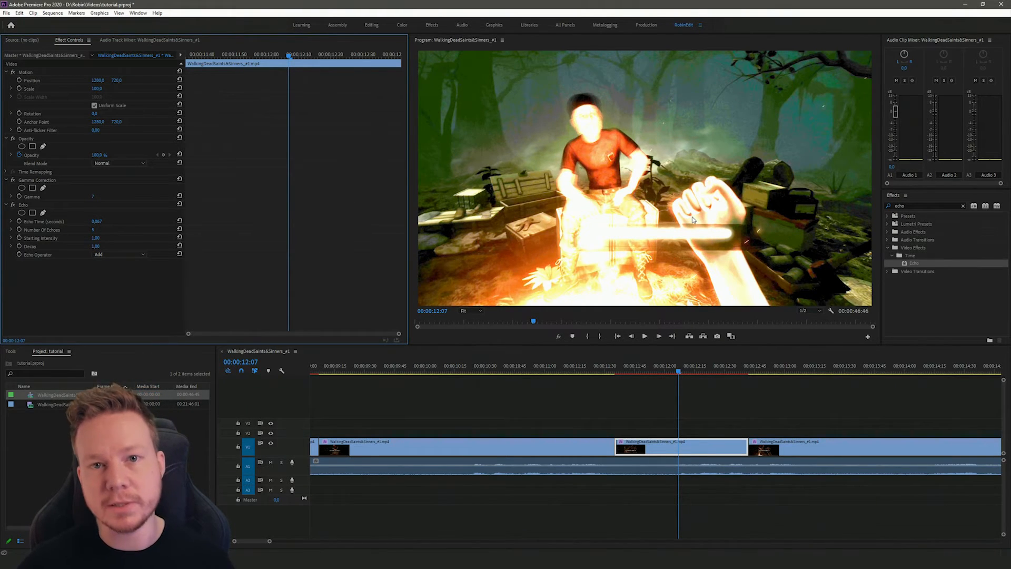
{"action": "key", "text": "Left"}
{"action": "key", "text": "Left"}
{"action": "key", "text": "Left"}
{"action": "key", "text": "Left"}
{"action": "key", "text": "Left"}
{"action": "key", "text": "Left"}
{"action": "key", "text": "Left"}
{"action": "key", "text": "Left"}
{"action": "key", "text": "Left"}
{"action": "key", "text": "Left"}
{"action": "key", "text": "Left"}
{"action": "key", "text": "Left"}
{"action": "key", "text": "Left"}
{"action": "key", "text": "Left"}
{"action": "key", "text": "Left"}
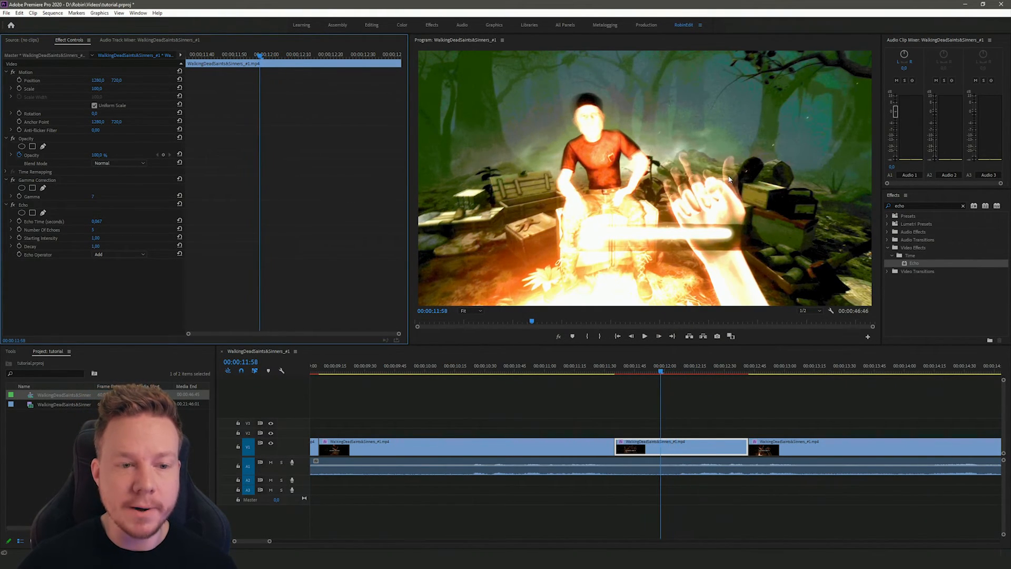
{"action": "key", "text": "Left"}
{"action": "key", "text": "Left"}
{"action": "key", "text": "Left"}
{"action": "key", "text": "Left"}
{"action": "key", "text": "Left"}
{"action": "key", "text": "Left"}
{"action": "key", "text": "Left"}
{"action": "key", "text": "Left"}
{"action": "key", "text": "Left"}
{"action": "key", "text": "Left"}
{"action": "key", "text": "Left"}
{"action": "key", "text": "Left"}
{"action": "key", "text": "Left"}
{"action": "key", "text": "Left"}
{"action": "key", "text": "Left"}
{"action": "key", "text": "Left"}
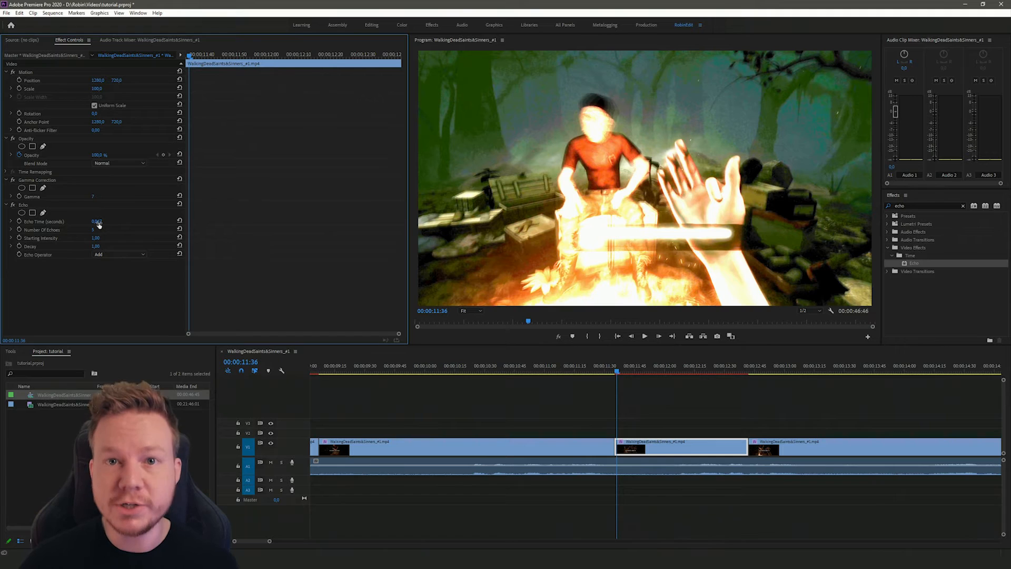
Try a negative Echo Time, undo it, and try raising the Echo Decay to 9.30
{"action": "left_click_drag", "start_coordinate": [98, 223], "coordinate": [63, 224]}
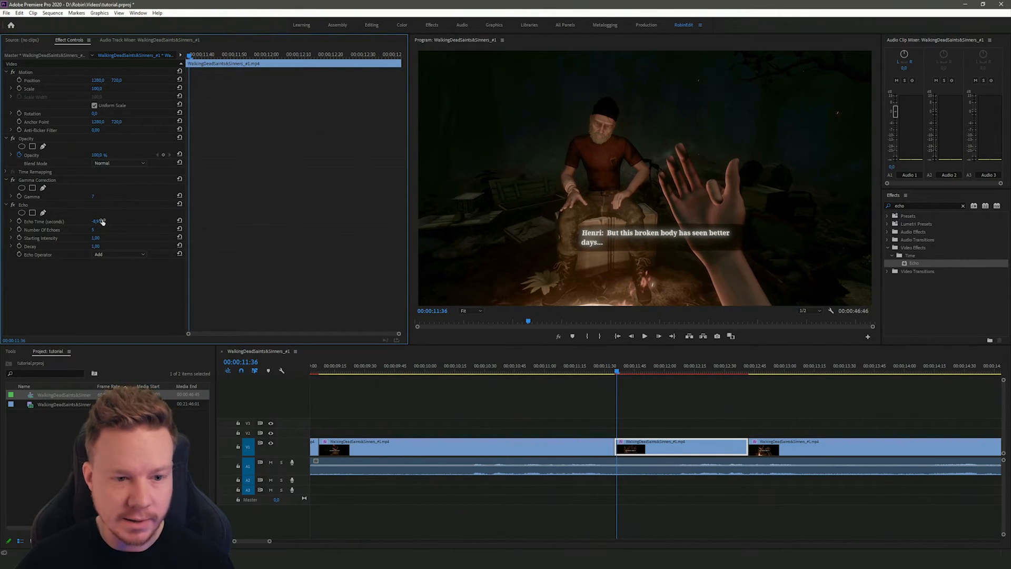
{"action": "key", "text": "ctrl+z"}
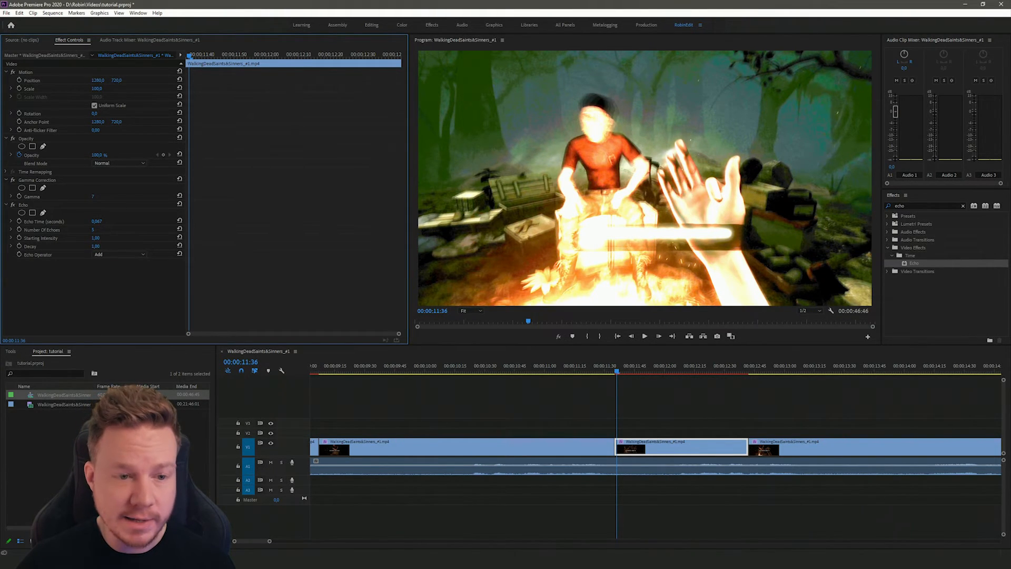
{"action": "left_click", "coordinate": [102, 244]}
{"action": "scroll", "coordinate": [703, 208], "scroll_direction": "down", "scroll_amount": 20}
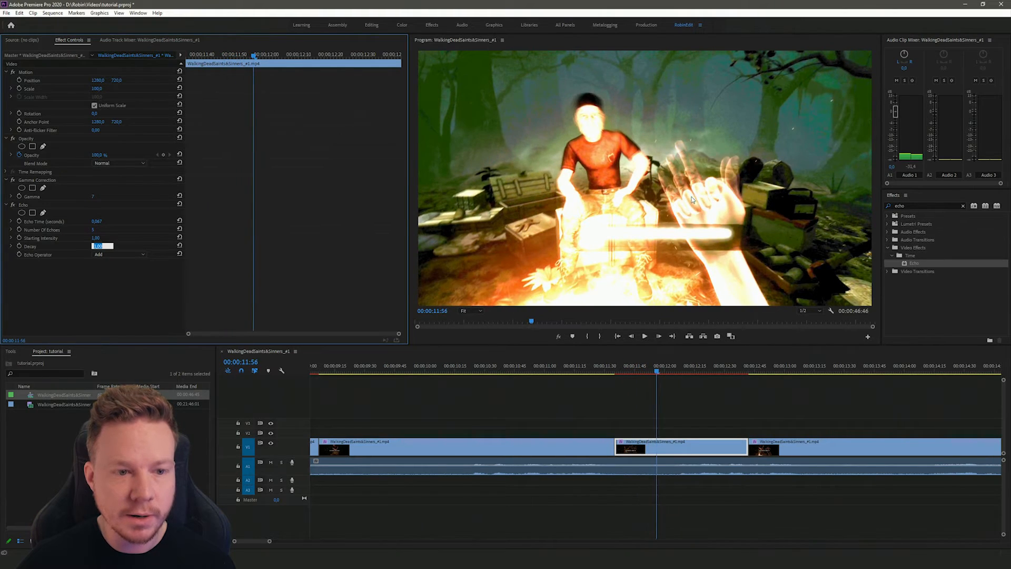
{"action": "left_click", "coordinate": [93, 291]}
{"action": "left_click_drag", "start_coordinate": [96, 246], "coordinate": [140, 246]}
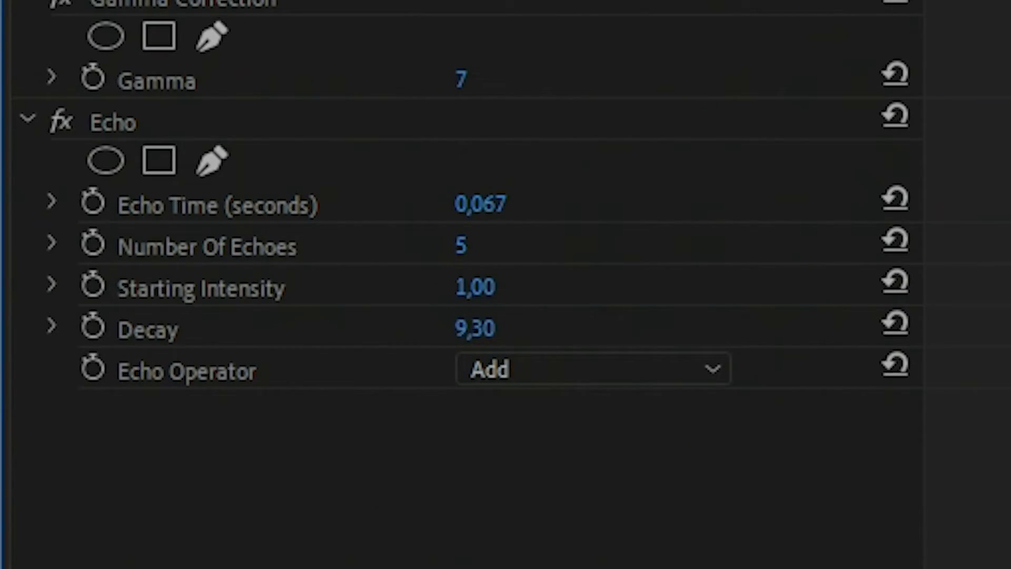
{"action": "left_click_drag", "start_coordinate": [475, 328], "coordinate": [477, 328]}
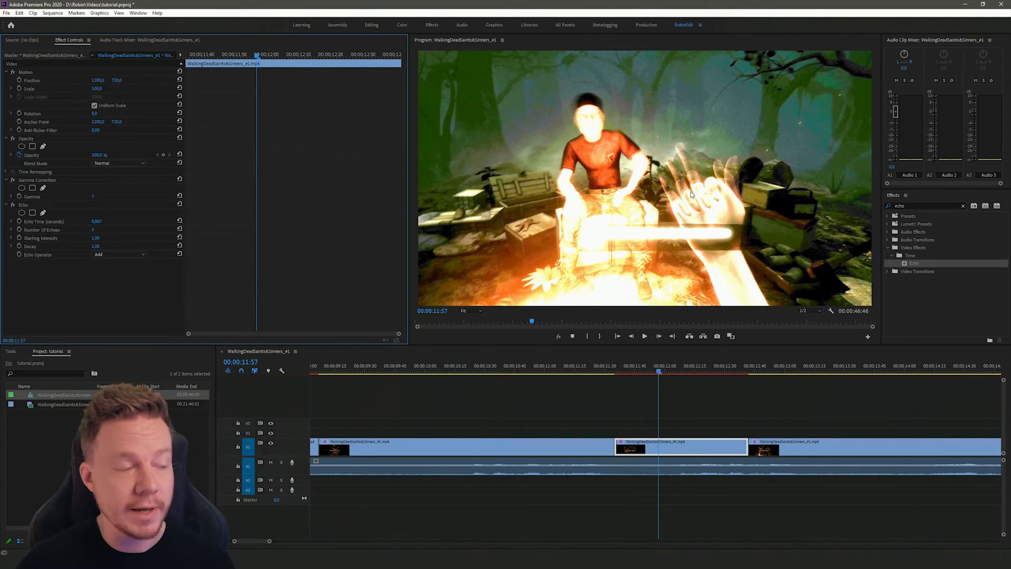
Set the Echo Operator to Maximum and check the hand's trails a few frames back at about 00:00:11:54
{"action": "left_click", "coordinate": [113, 254]}
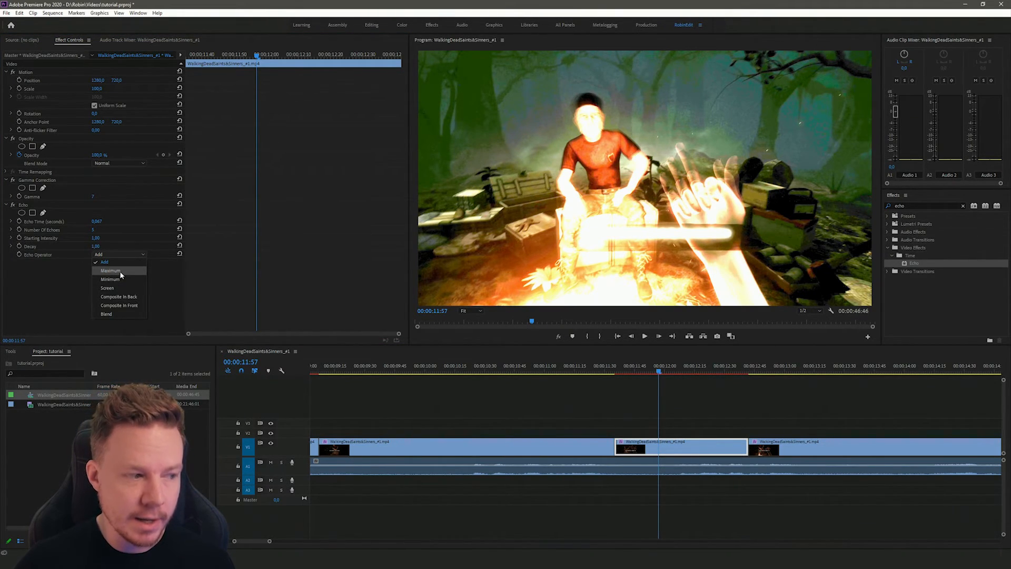
{"action": "left_click", "coordinate": [118, 270]}
{"action": "key", "text": "Left"}
{"action": "key", "text": "Left"}
{"action": "key", "text": "Left"}
{"action": "key", "text": "Left"}
{"action": "key", "text": "Left"}
{"action": "key", "text": "Left"}
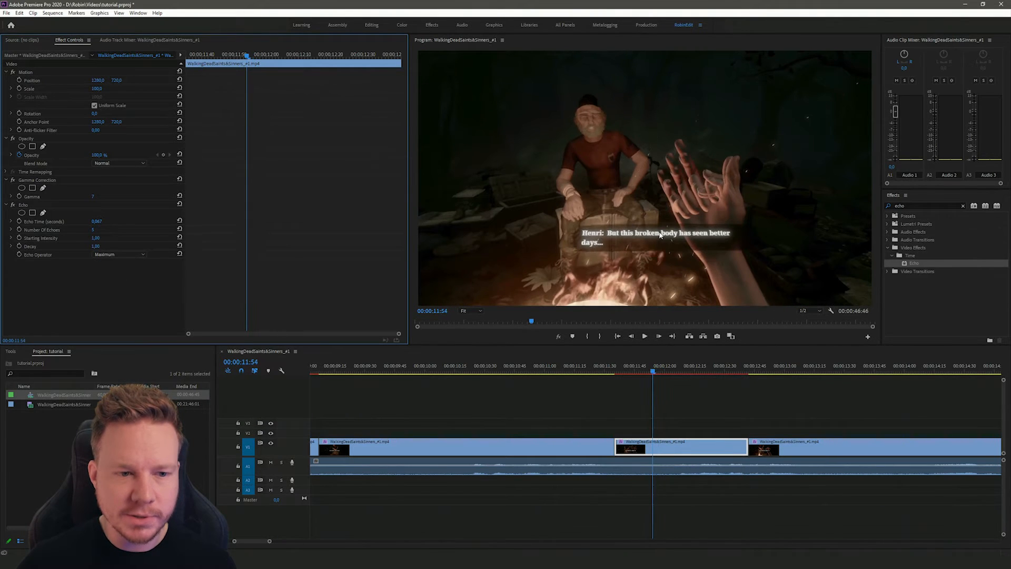
Step frame by frame through the Echo segment up to about 00:00:12:06 to examine the hand's trails with the Maximum operator
{"action": "key", "text": "Left"}
{"action": "key", "text": "Left"}
{"action": "key", "text": "Left"}
{"action": "key", "text": "Left"}
{"action": "key", "text": "Left"}
{"action": "key", "text": "Left"}
{"action": "key", "text": "Left"}
{"action": "key", "text": "Left"}
{"action": "key", "text": "Left"}
{"action": "key", "text": "Left"}
{"action": "key", "text": "Left"}
{"action": "key", "text": "Left"}
{"action": "key", "text": "Left"}
{"action": "key", "text": "Left"}
{"action": "key", "text": "Left"}
{"action": "key", "text": "Left"}
{"action": "key", "text": "Left"}
{"action": "key", "text": "Left"}
{"action": "key", "text": "Left"}
{"action": "key", "text": "Left"}
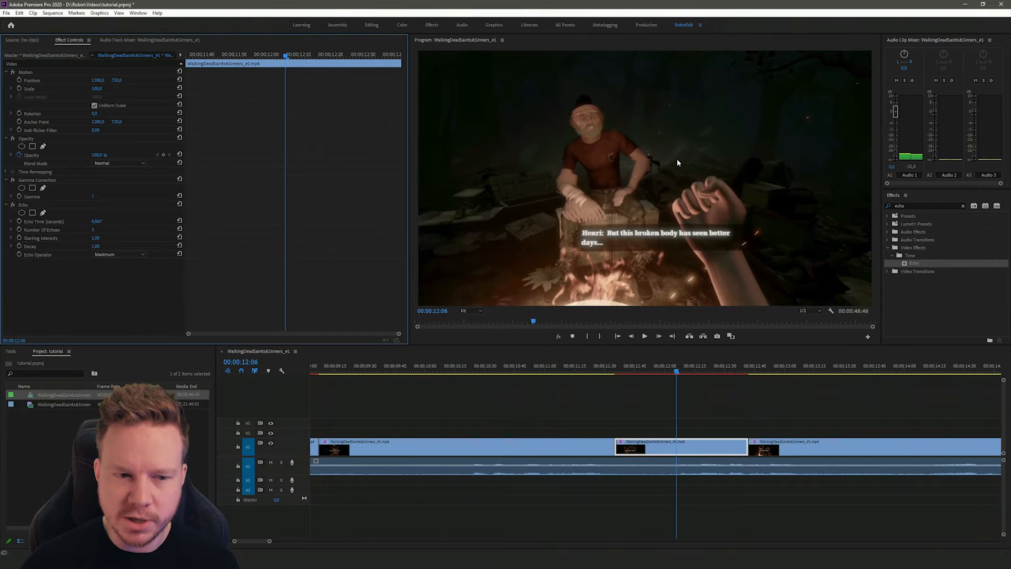
Try the Minimum Echo Operator and play the segment from about 00:00:11:33 to its end
{"action": "left_click", "coordinate": [123, 254]}
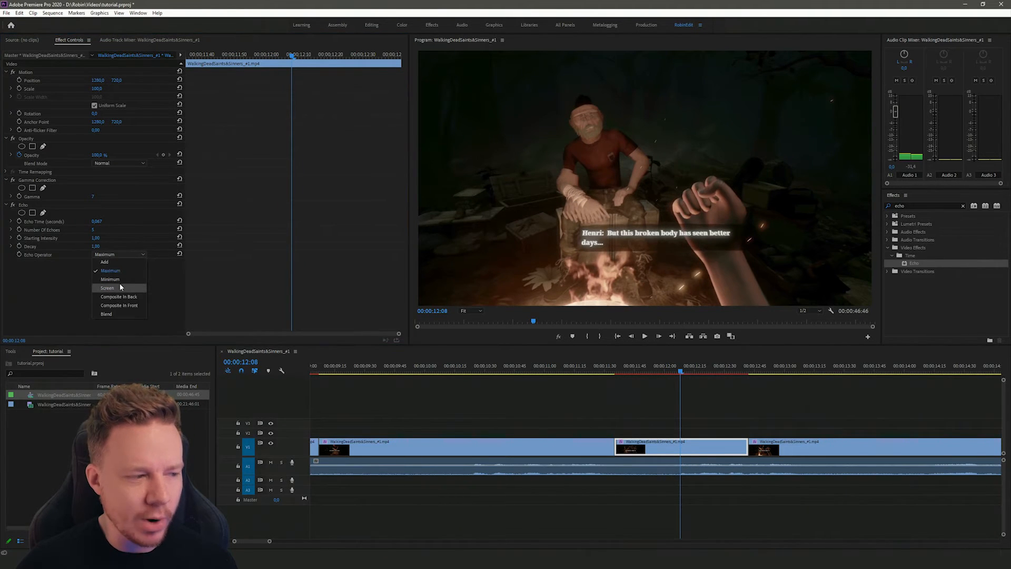
{"action": "left_click", "coordinate": [111, 278]}
{"action": "scroll", "coordinate": [601, 234], "scroll_direction": "up", "scroll_amount": 20}
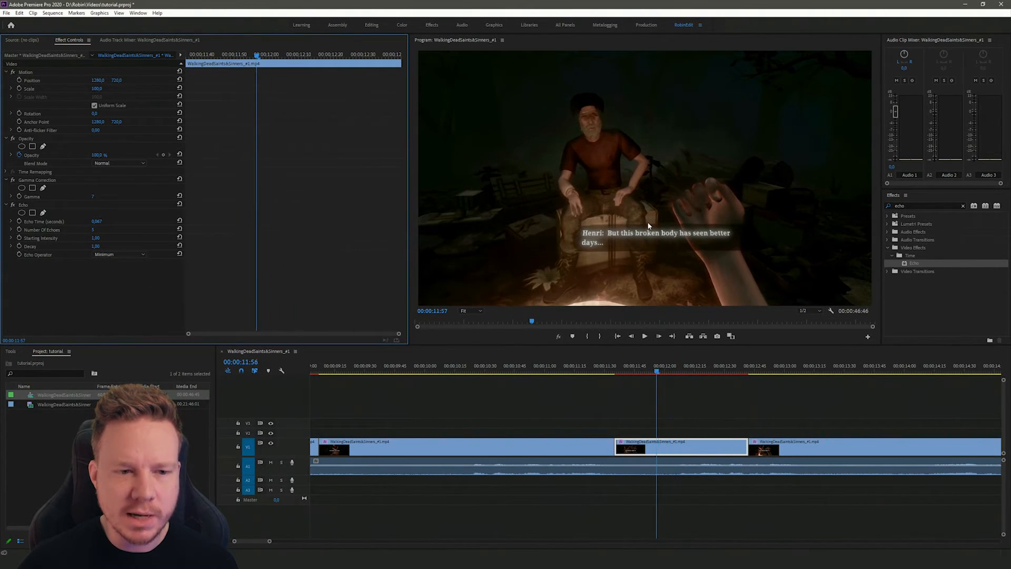
{"action": "key", "text": "space"}
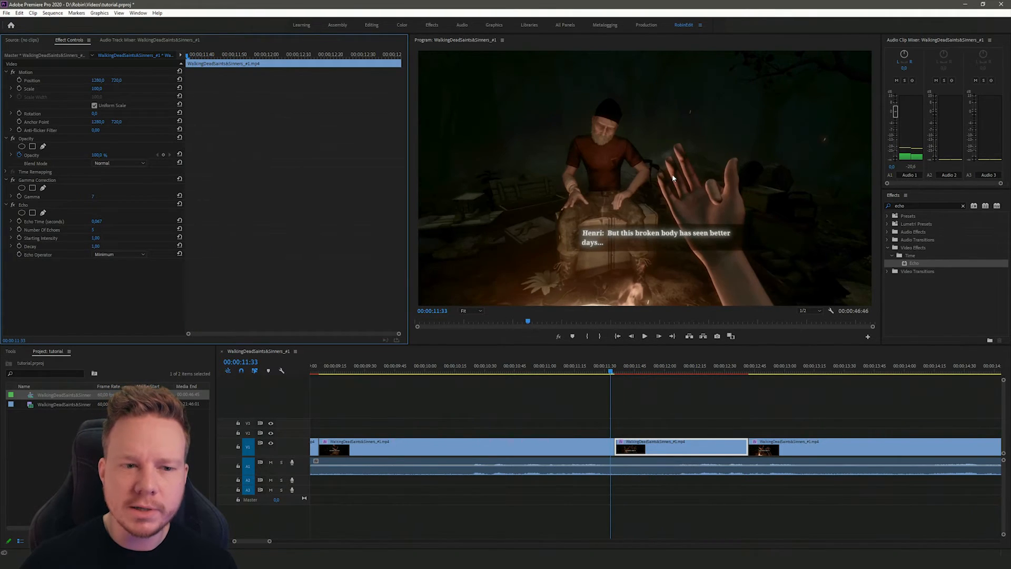
{"action": "scroll", "coordinate": [586, 146], "scroll_direction": "up", "scroll_amount": 16}
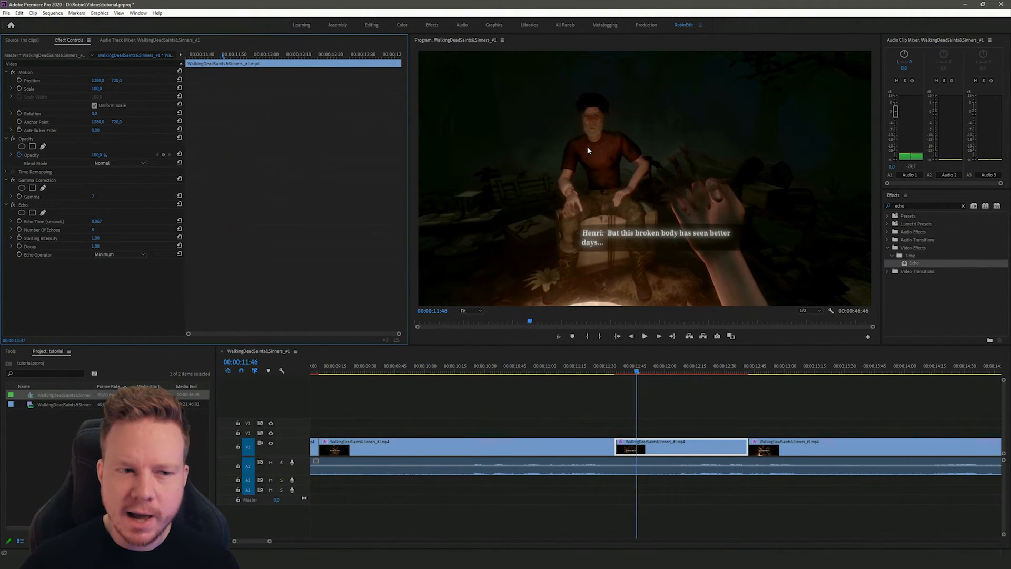
{"action": "key", "text": "space"}
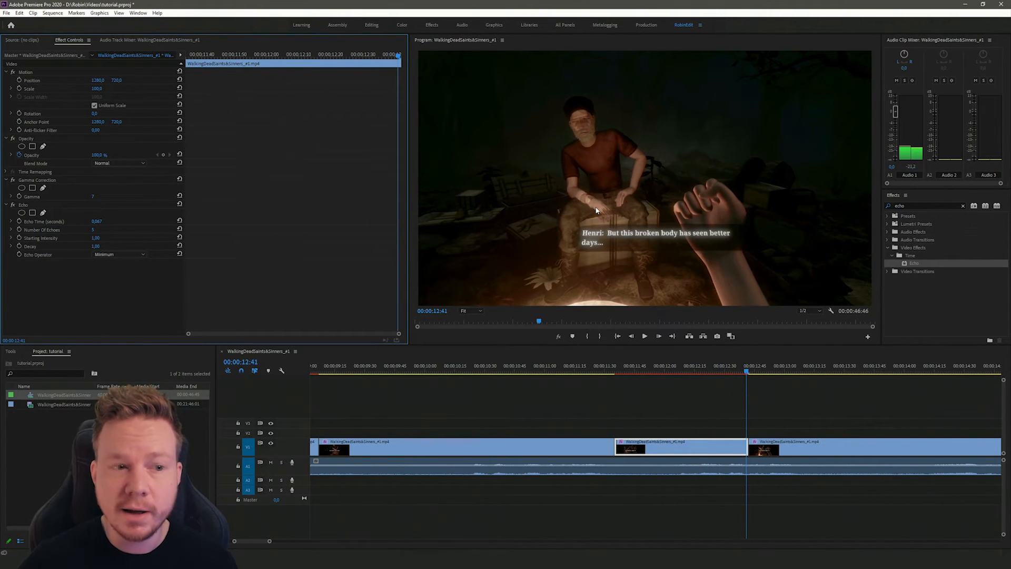
Set the Echo Operator back to Maximum with a Decay of 1, and play the segment
{"action": "left_click", "coordinate": [121, 254]}
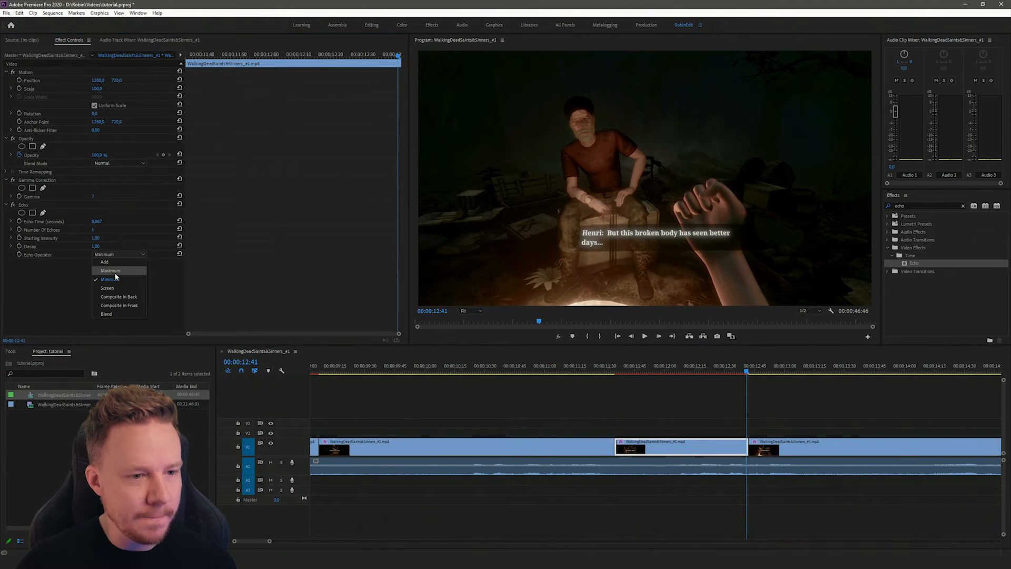
{"action": "left_click", "coordinate": [110, 270]}
{"action": "key", "text": "j"}
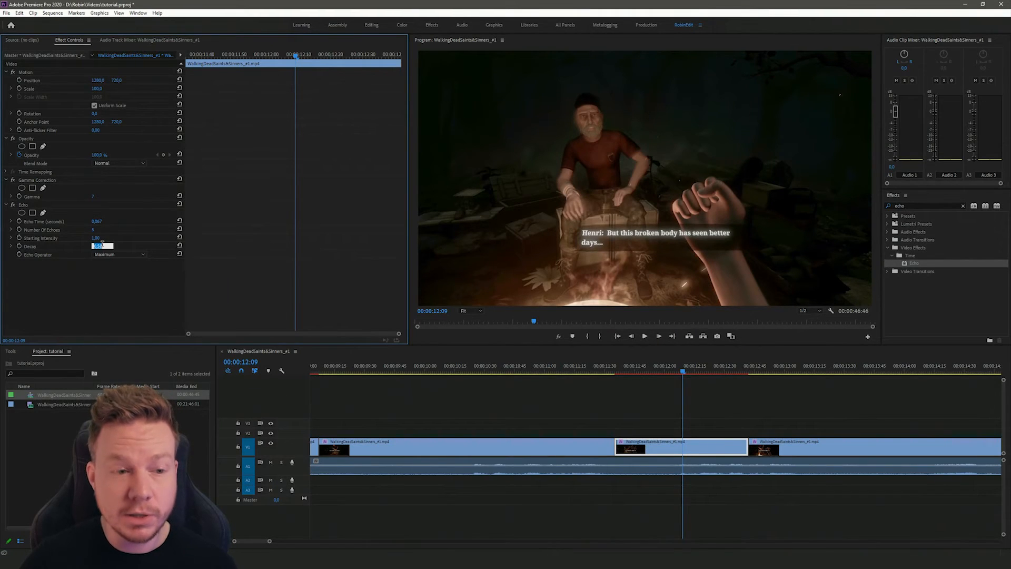
{"action": "type", "text": "1"}
{"action": "key", "text": "Return"}
{"action": "key", "text": "space"}
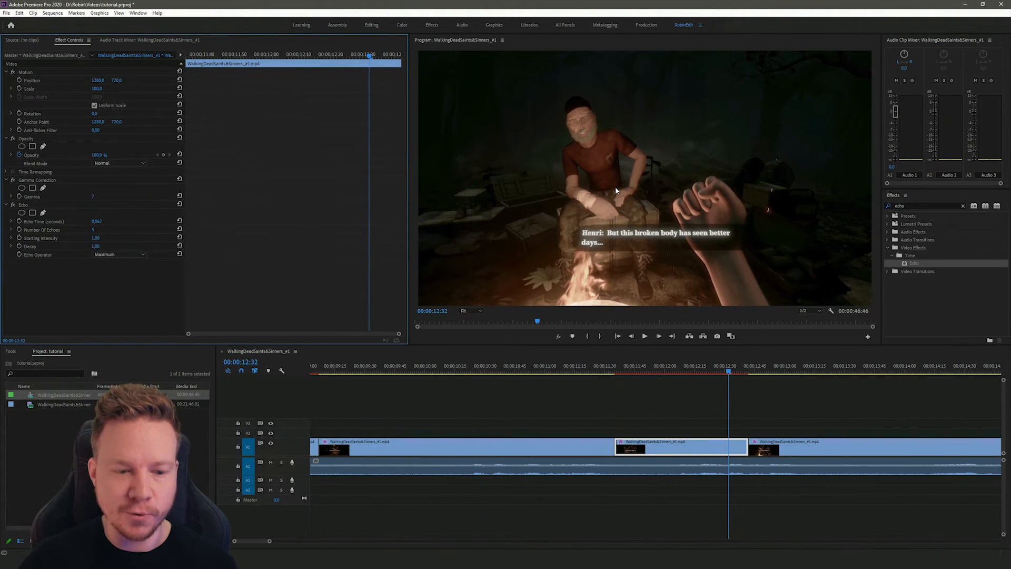
Move the clip following the Echo segment further along the timeline to open a gap, and scrub across the segment's end
{"action": "left_click_drag", "start_coordinate": [756, 445], "coordinate": [839, 444]}
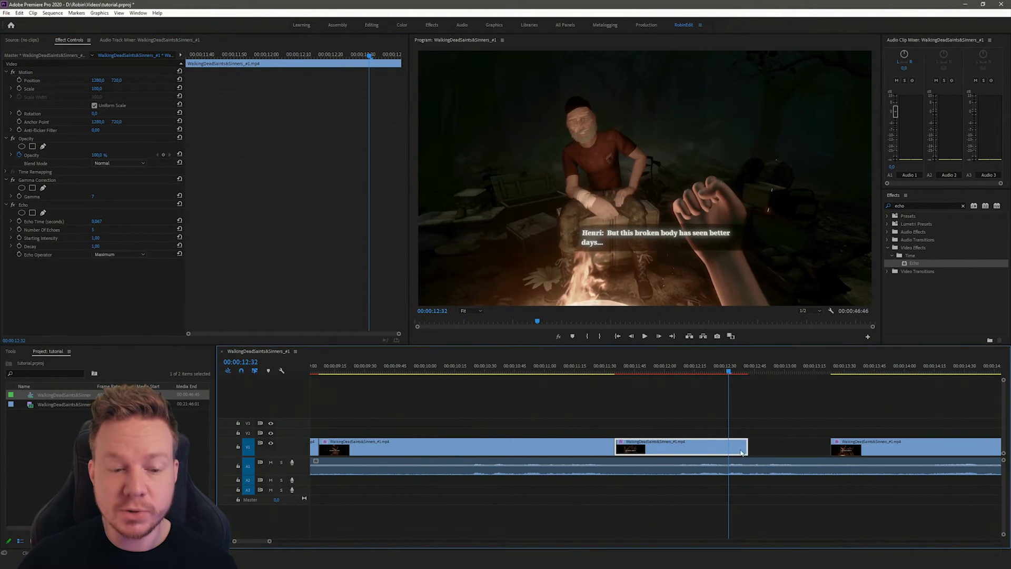
{"action": "left_click_drag", "start_coordinate": [734, 366], "coordinate": [782, 375]}
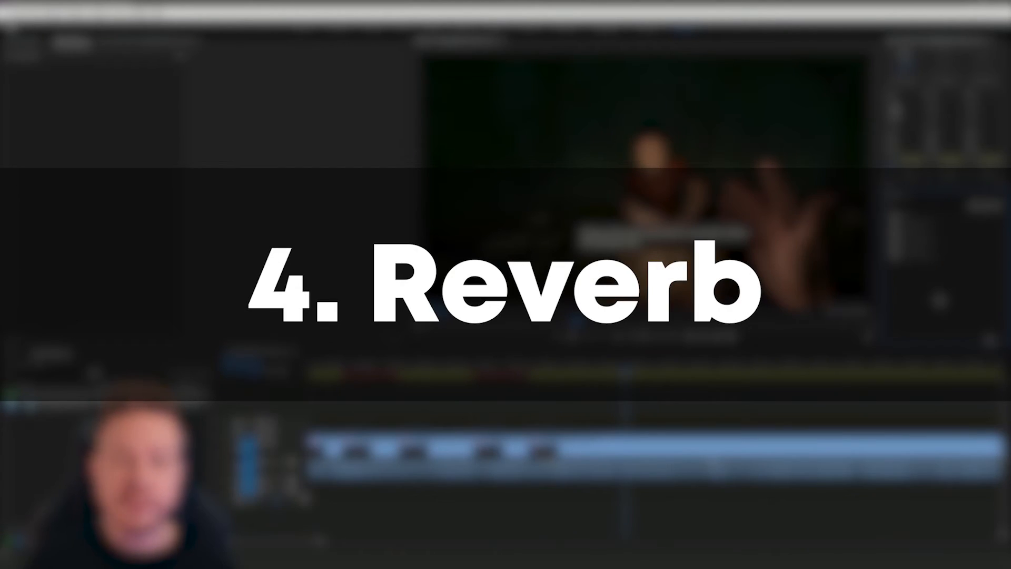
Search the effects for "reve" and apply Convolution Reverb to the cut audio segment between about 00:00:14 and 00:00:19
{"action": "left_click", "coordinate": [920, 205]}
{"action": "type", "text": "reve"}
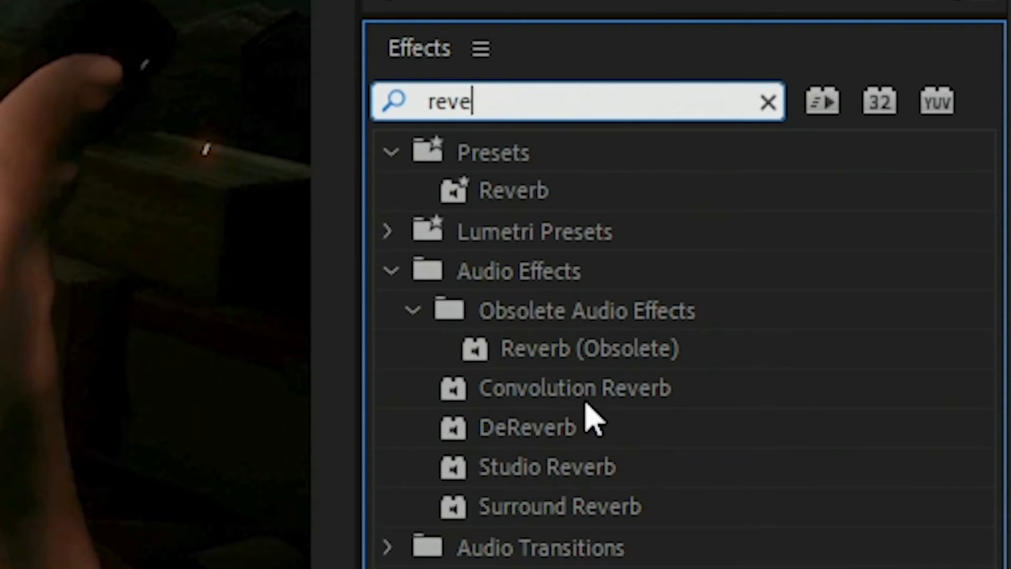
{"action": "left_click_drag", "start_coordinate": [571, 389], "coordinate": [646, 467]}
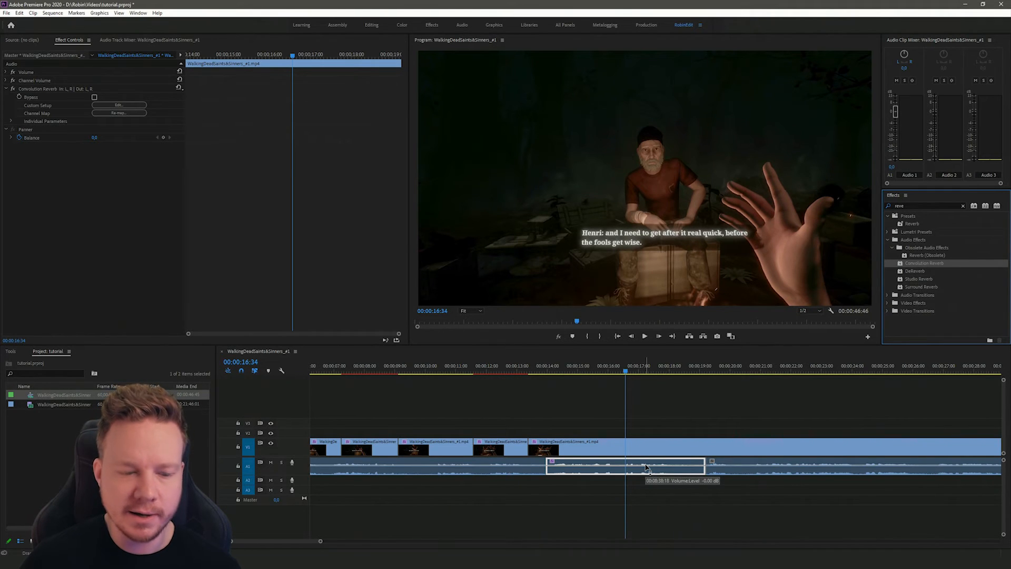
Open the Convolution Reverb settings and try the Corner Verbation preset with the Massive Cavern impulse
{"action": "left_click", "coordinate": [119, 105]}
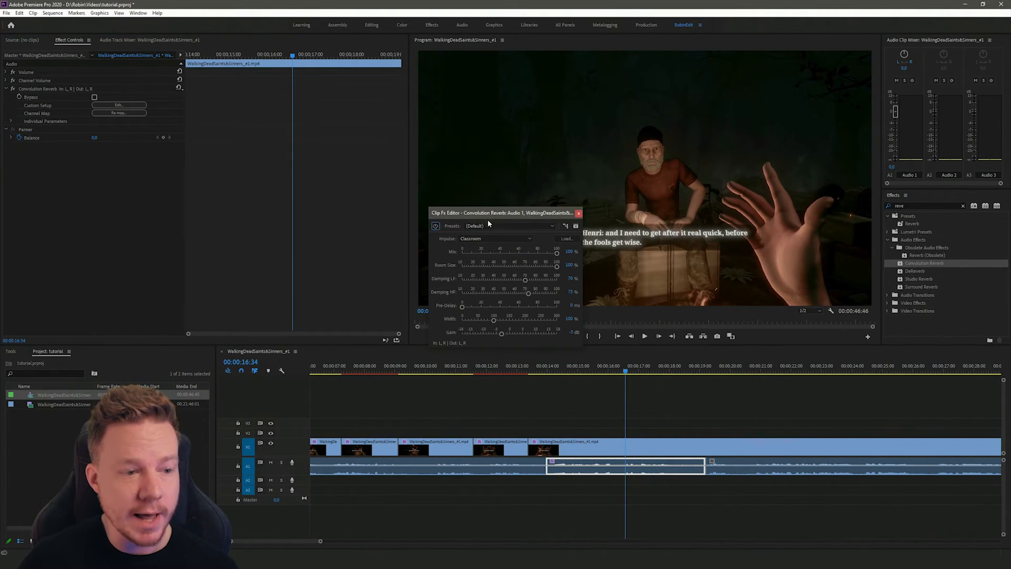
{"action": "left_click_drag", "start_coordinate": [488, 213], "coordinate": [600, 123]}
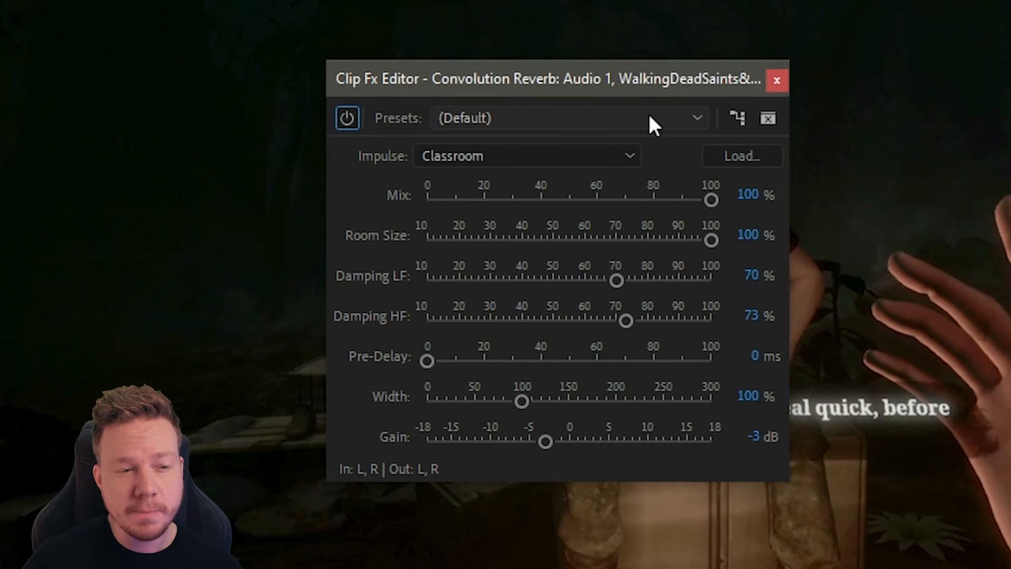
{"action": "left_click", "coordinate": [648, 136]}
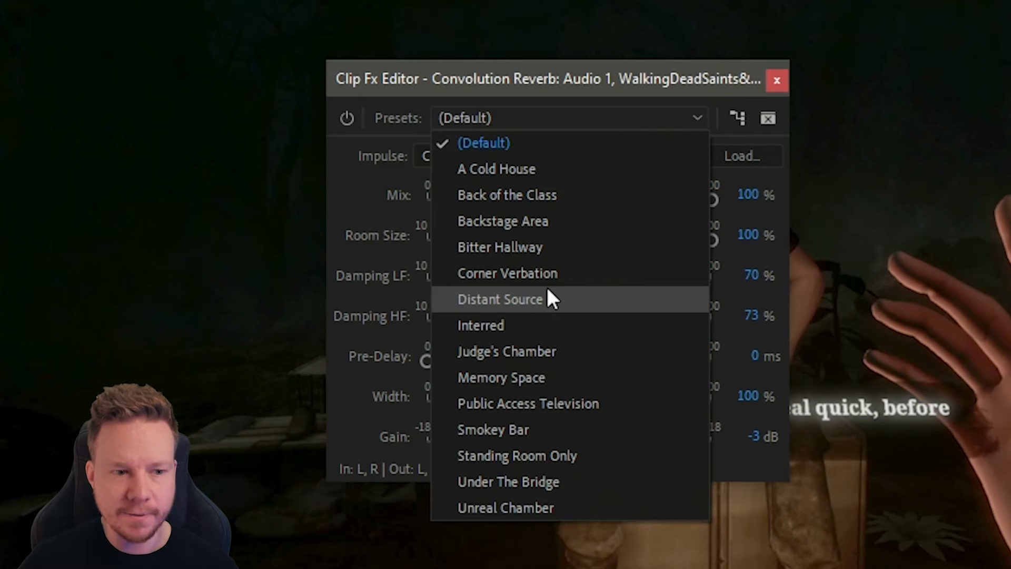
{"action": "left_click", "coordinate": [499, 274]}
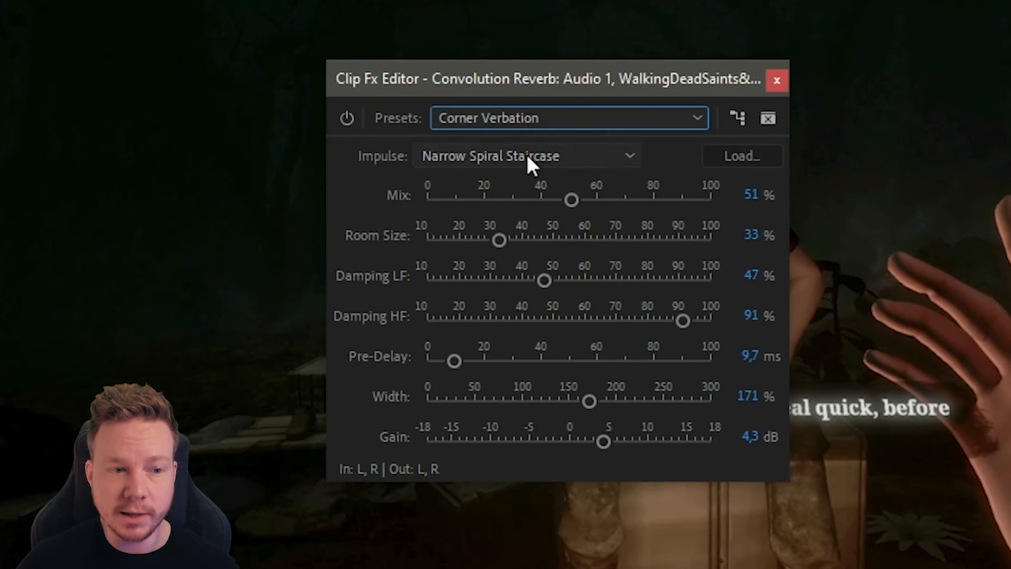
{"action": "left_click", "coordinate": [526, 155]}
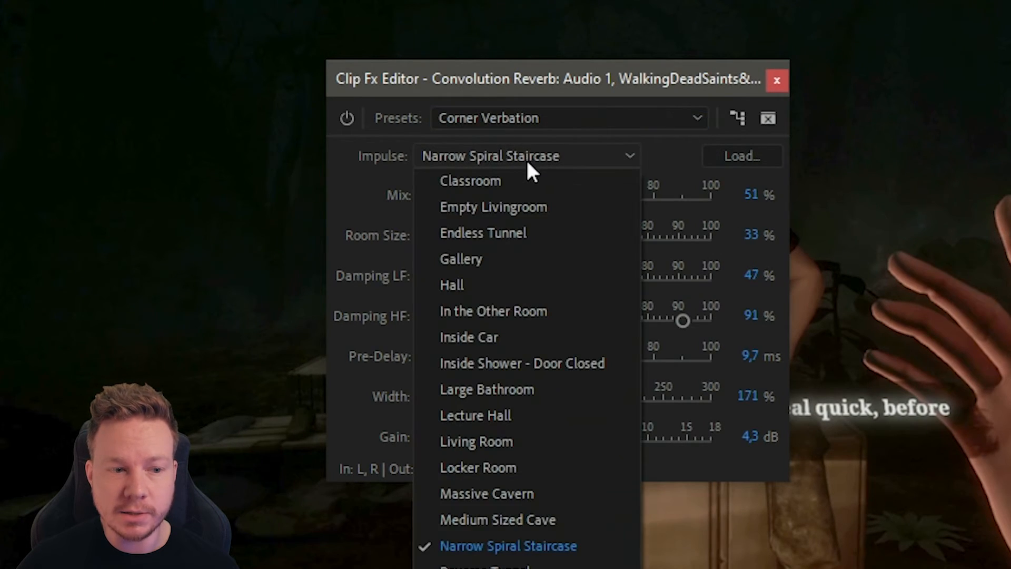
{"action": "left_click", "coordinate": [534, 493]}
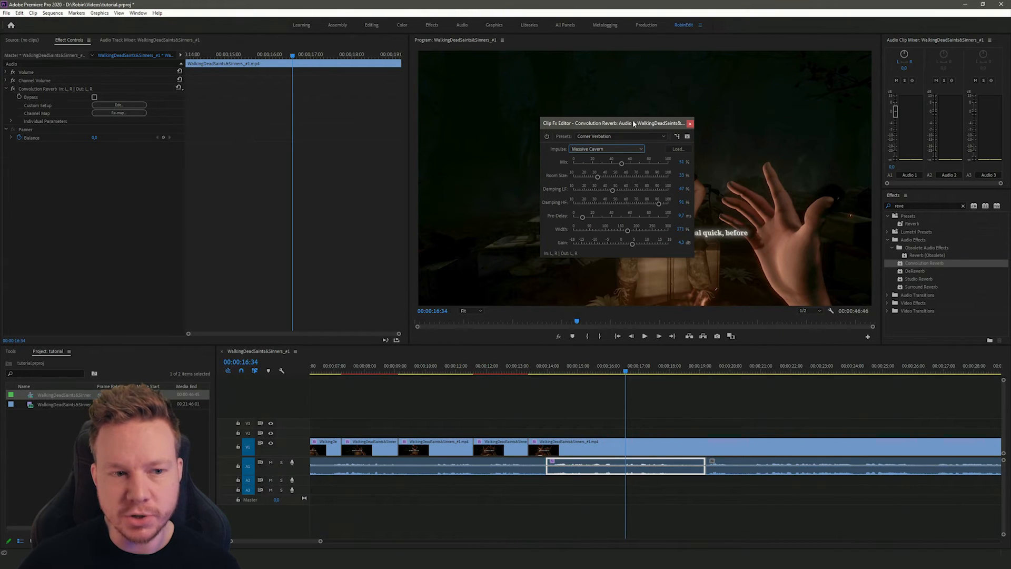
Clear the reverb settings window off the preview and play the audio segment from about 00:00:15:57 to hear the reverb
{"action": "left_click_drag", "start_coordinate": [633, 123], "coordinate": [331, 122]}
{"action": "left_click", "coordinate": [598, 369]}
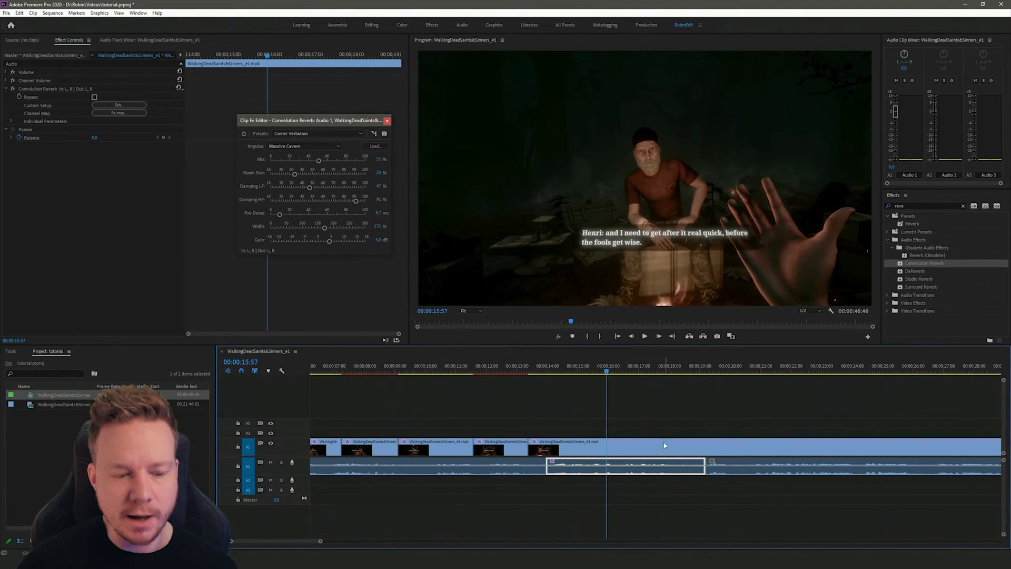
{"action": "key", "text": "space"}
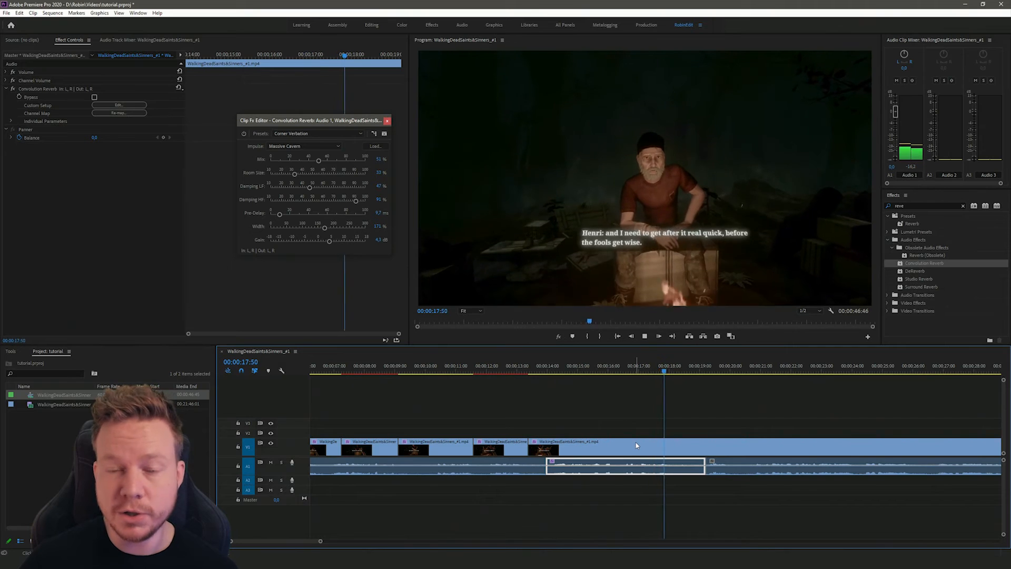
{"action": "key", "text": "space"}
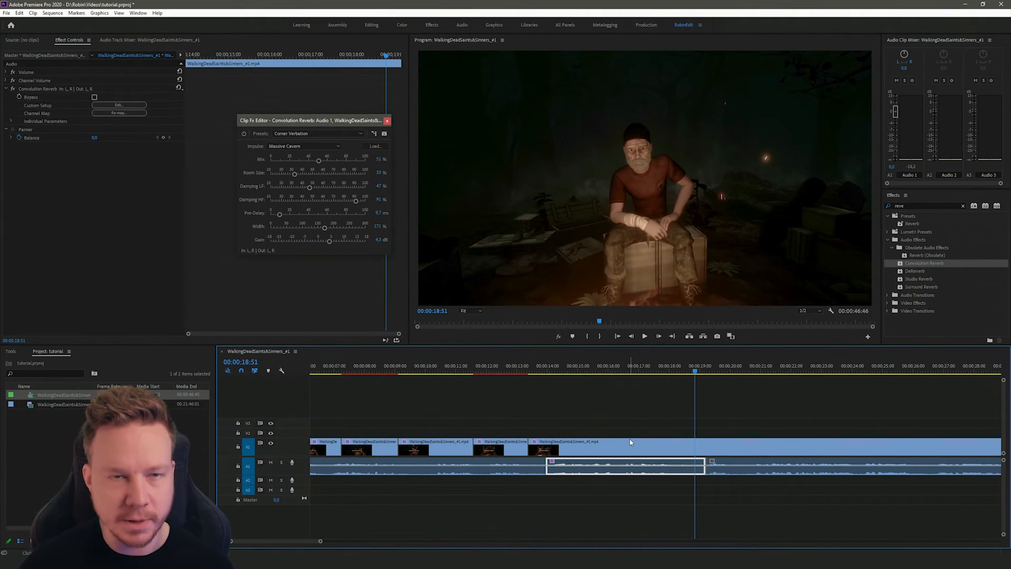
Reset the Convolution Reverb to its default preset, reopen its settings and play the segment for comparison
{"action": "left_click_drag", "start_coordinate": [315, 126], "coordinate": [359, 126]}
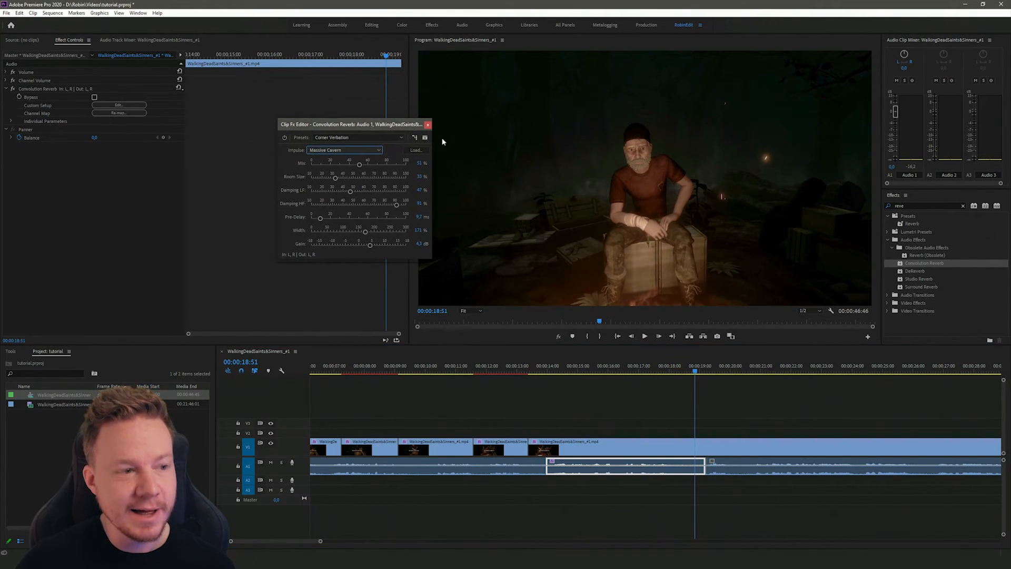
{"action": "left_click", "coordinate": [182, 92]}
{"action": "left_click", "coordinate": [180, 88]}
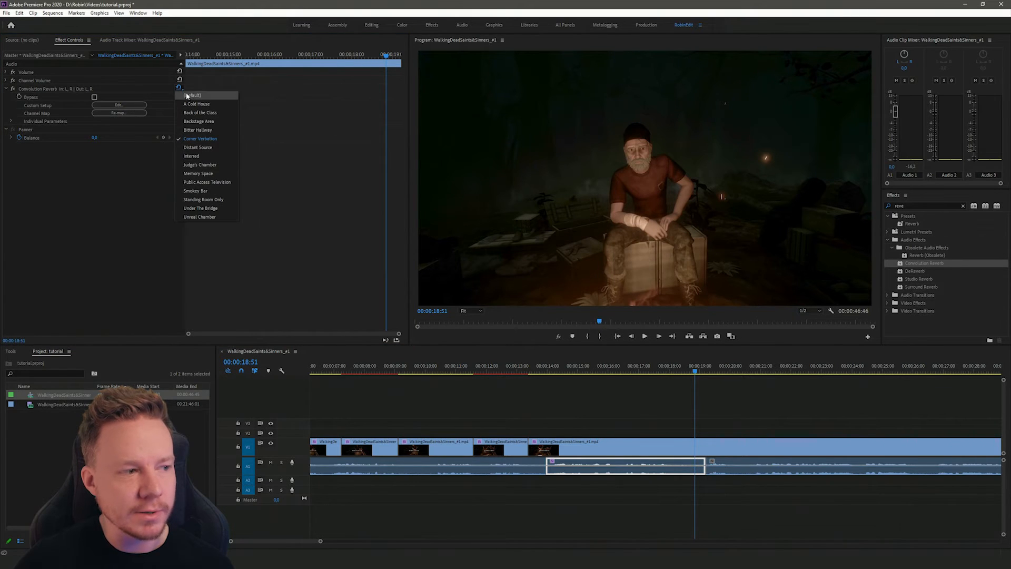
{"action": "left_click", "coordinate": [194, 96]}
{"action": "left_click", "coordinate": [134, 105]}
{"action": "left_click_drag", "start_coordinate": [510, 206], "coordinate": [294, 181]}
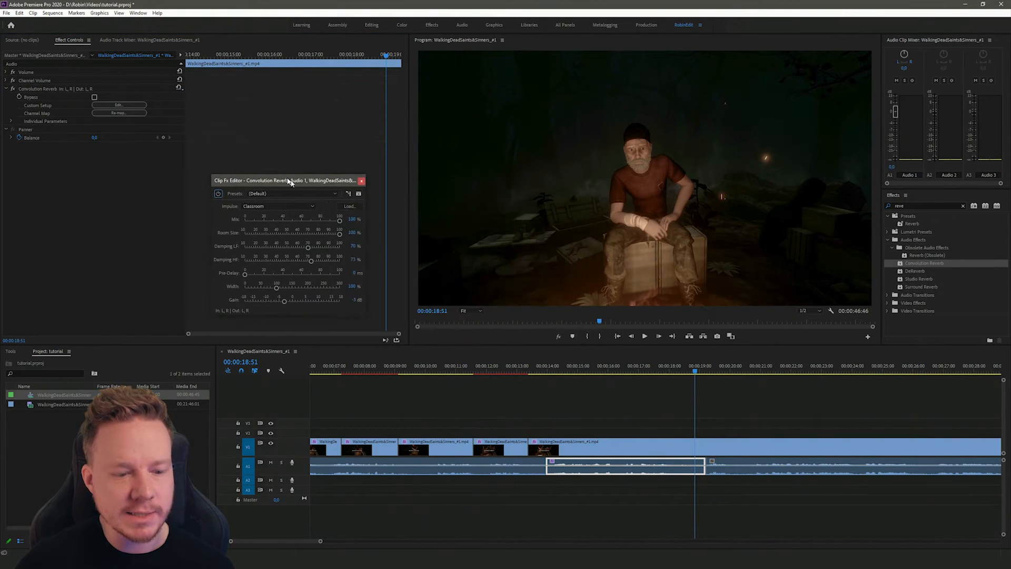
{"action": "left_click", "coordinate": [626, 369]}
{"action": "key", "text": "space"}
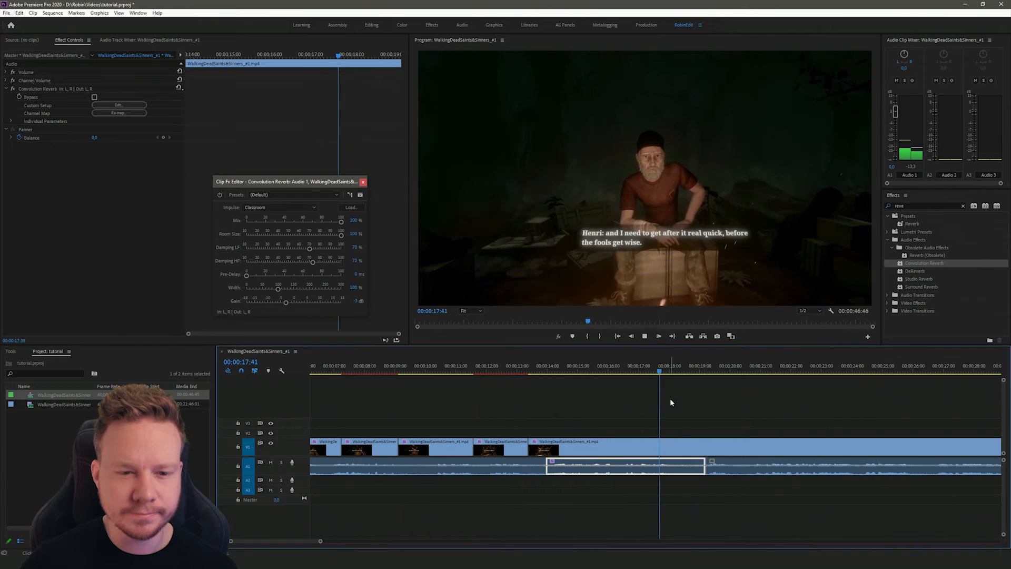
{"action": "left_click", "coordinate": [623, 366]}
Apply the Corner Verbation preset to the Convolution Reverb and change its impulse to Massive Cavern
{"action": "left_click", "coordinate": [316, 194]}
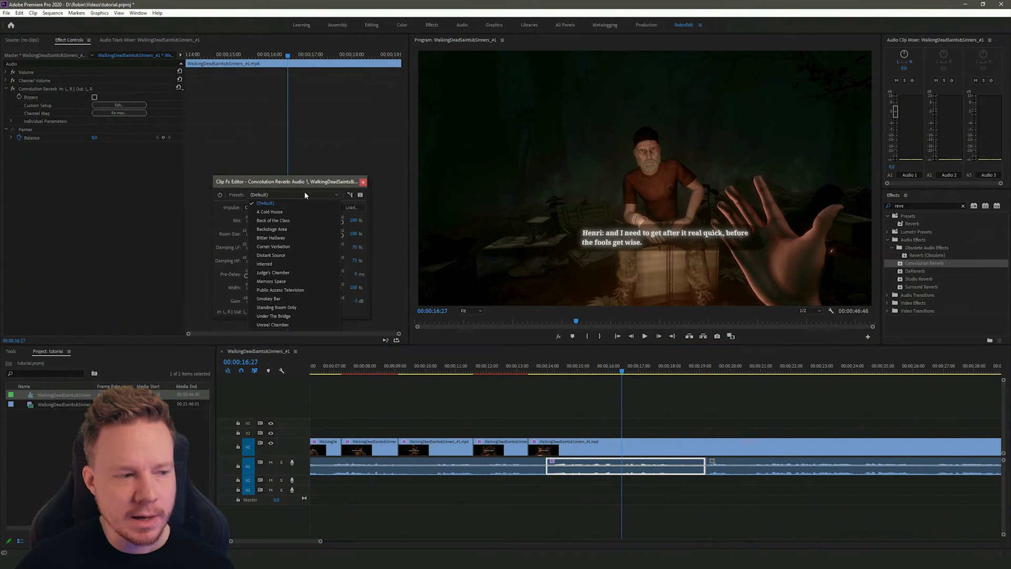
{"action": "left_click", "coordinate": [286, 249]}
{"action": "left_click", "coordinate": [279, 210]}
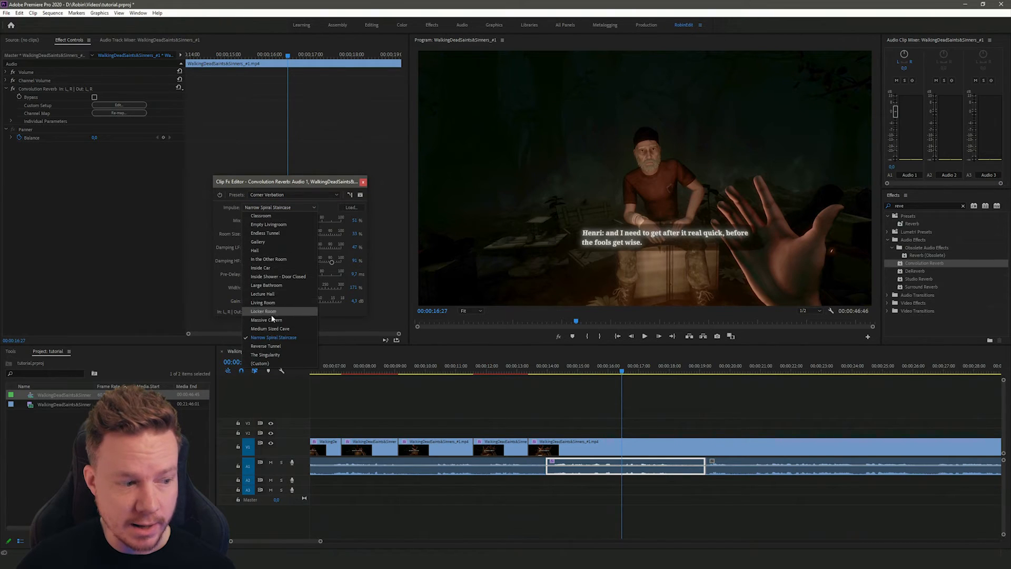
{"action": "left_click", "coordinate": [310, 326]}
{"action": "left_click_drag", "start_coordinate": [313, 181], "coordinate": [478, 118]}
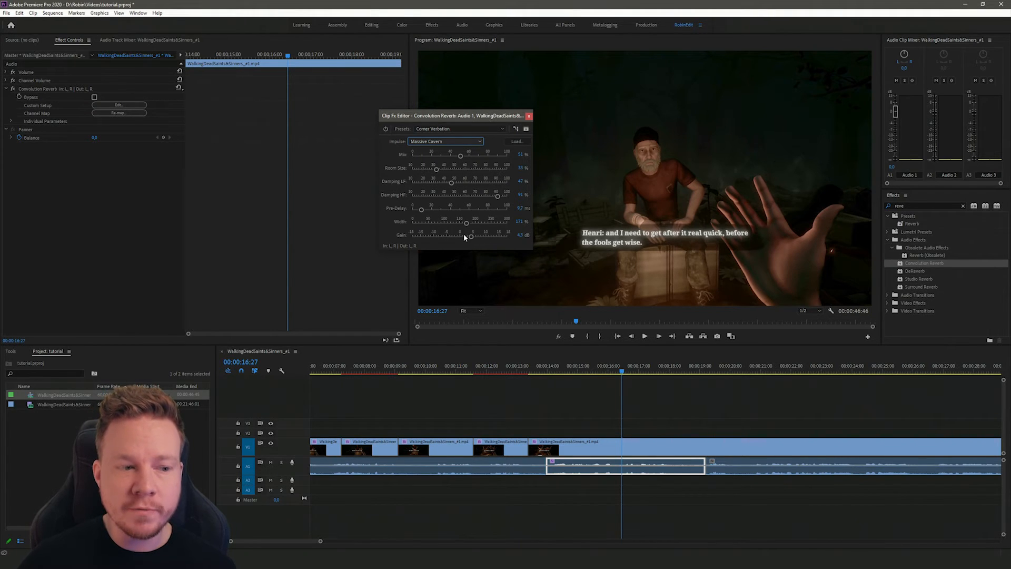
Set the reverb's Gain to about 4.8 dB, Room Size to about 91% and Mix to about 28%
{"action": "left_click_drag", "start_coordinate": [455, 238], "coordinate": [478, 242]}
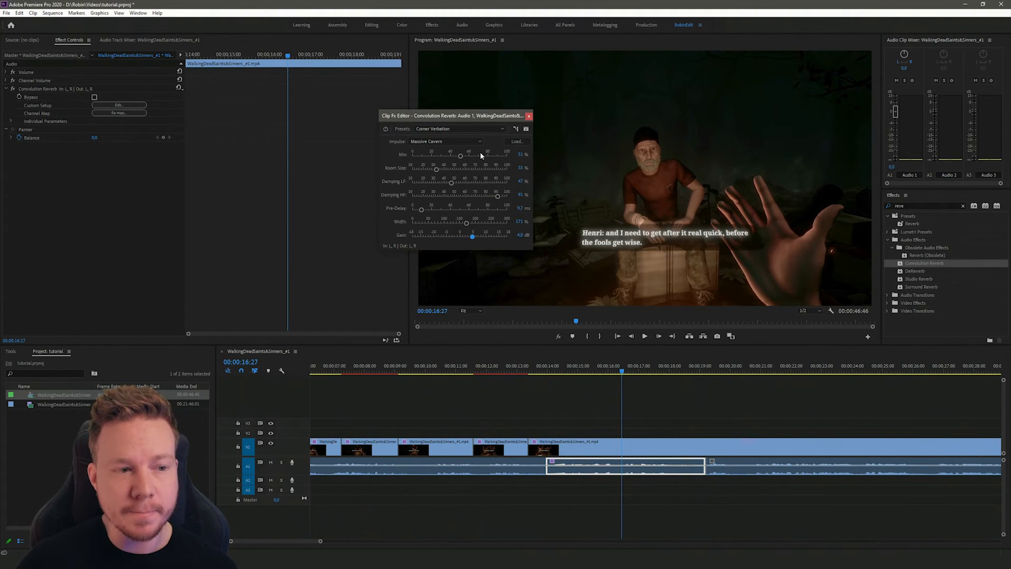
{"action": "mouse_move", "coordinate": [494, 157]}
{"action": "left_mouse_down"}
{"action": "mouse_move", "coordinate": [425, 155]}
{"action": "mouse_move", "coordinate": [499, 171]}
{"action": "left_mouse_up"}
{"action": "left_click_drag", "start_coordinate": [437, 158], "coordinate": [440, 156]}
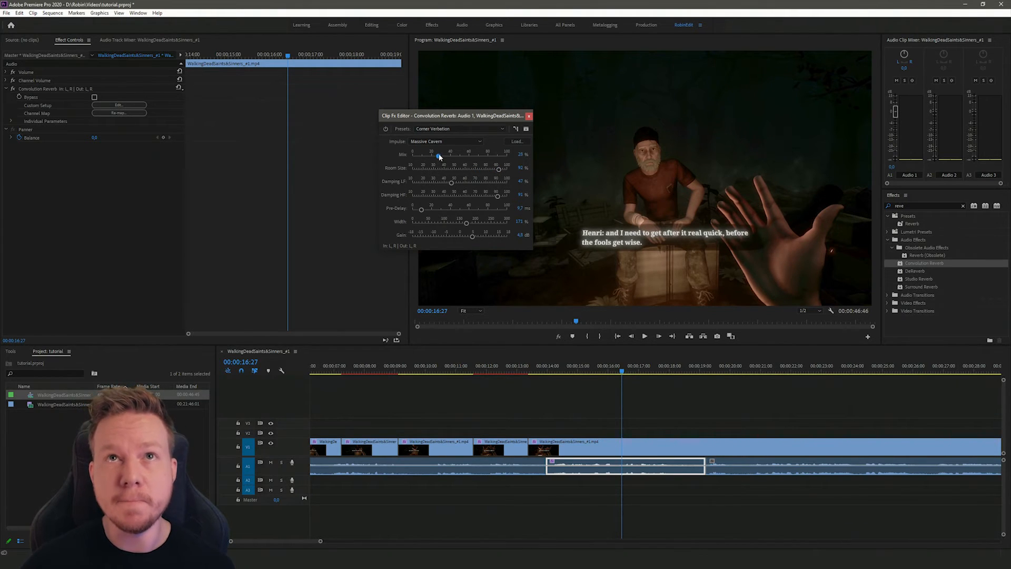
{"action": "left_click_drag", "start_coordinate": [625, 366], "coordinate": [588, 367]}
{"action": "left_click", "coordinate": [442, 169]}
{"action": "left_click", "coordinate": [498, 169]}
Play the audio segment to hear the adjusted reverb, and return the playhead to 00:00:16:34
{"action": "key", "text": "space"}
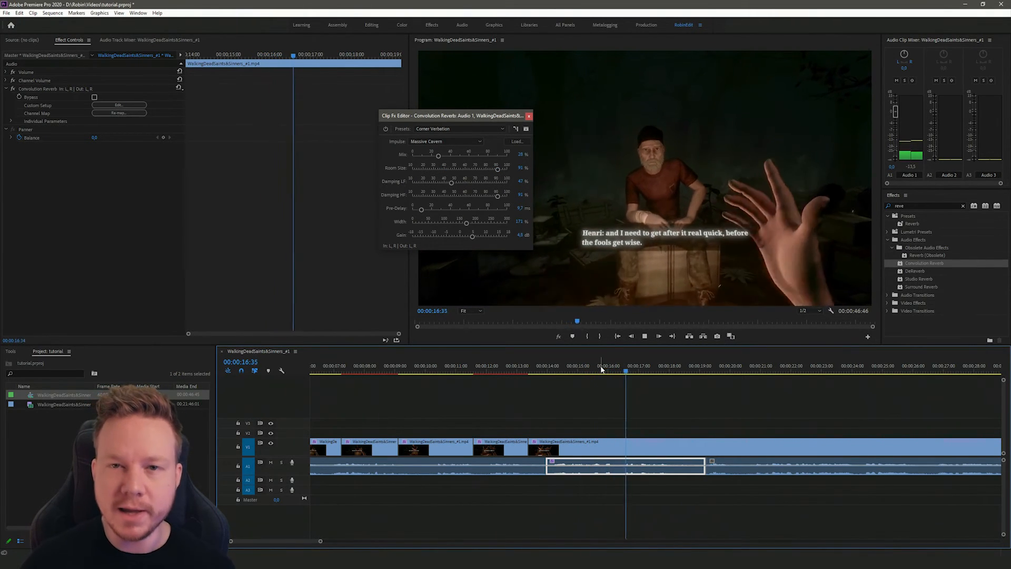
{"action": "left_click", "coordinate": [638, 377]}
{"action": "left_click", "coordinate": [625, 370]}
{"action": "left_click", "coordinate": [655, 469]}
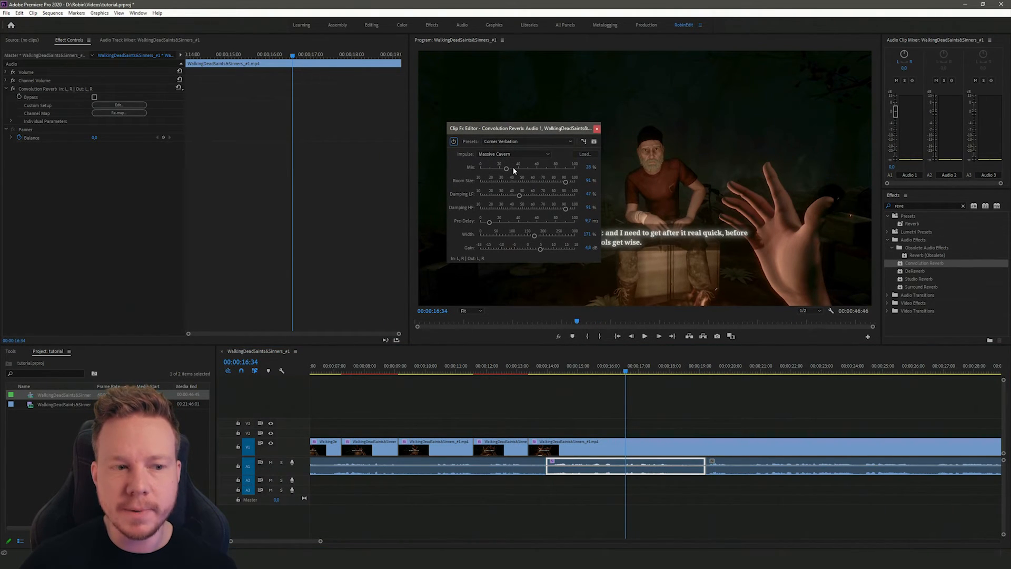
Raise the reverb's Mix to 100% and play the segment from 00:00:16:34 to hear it
{"action": "left_click_drag", "start_coordinate": [512, 170], "coordinate": [694, 184]}
{"action": "left_click_drag", "start_coordinate": [548, 131], "coordinate": [434, 133]}
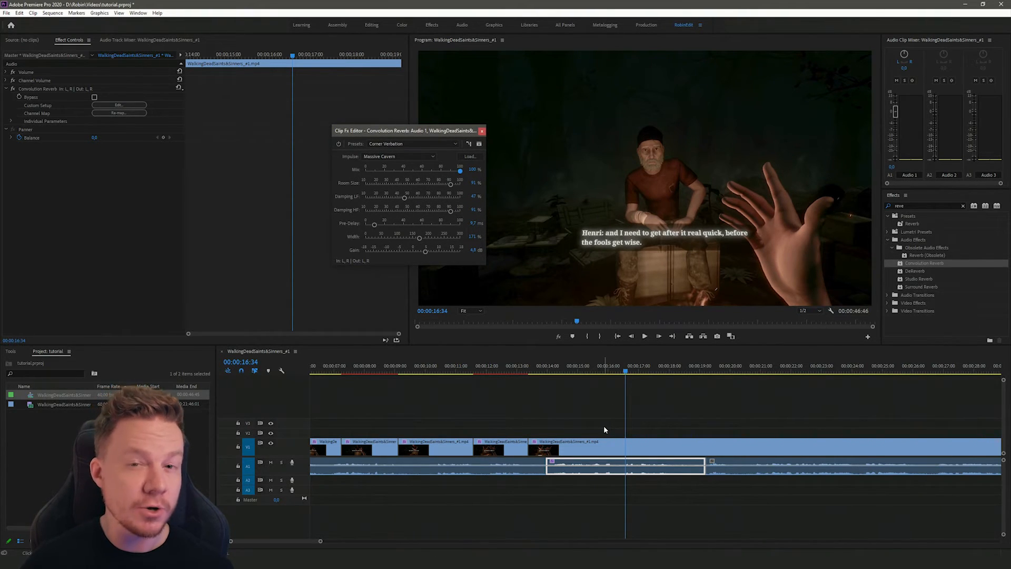
{"action": "key", "text": "space"}
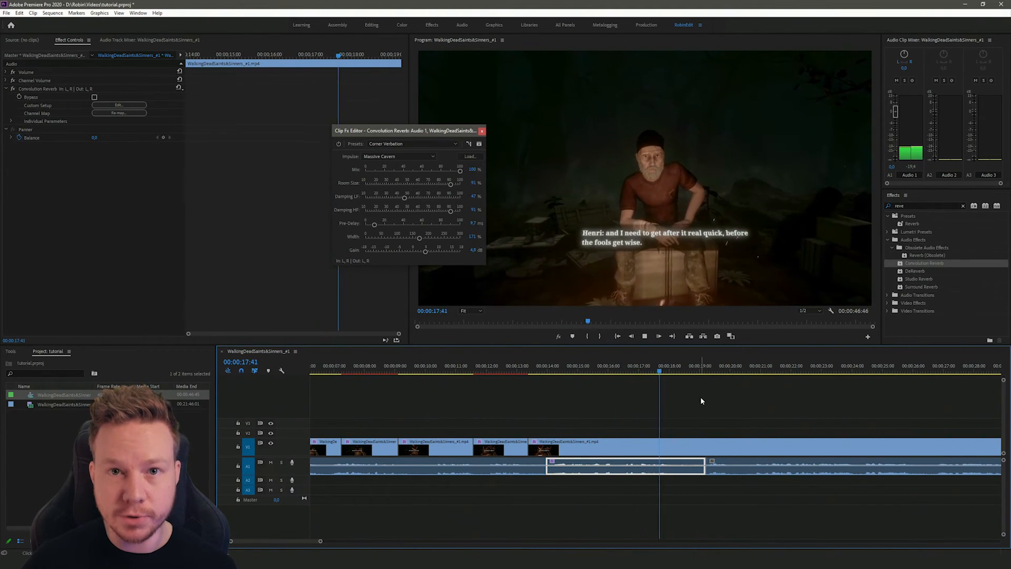
Return the playhead to 00:00:16:38, set the reverb's Mix to about 47% and Room Size to about 74%, and play the segment
{"action": "key", "text": "space"}
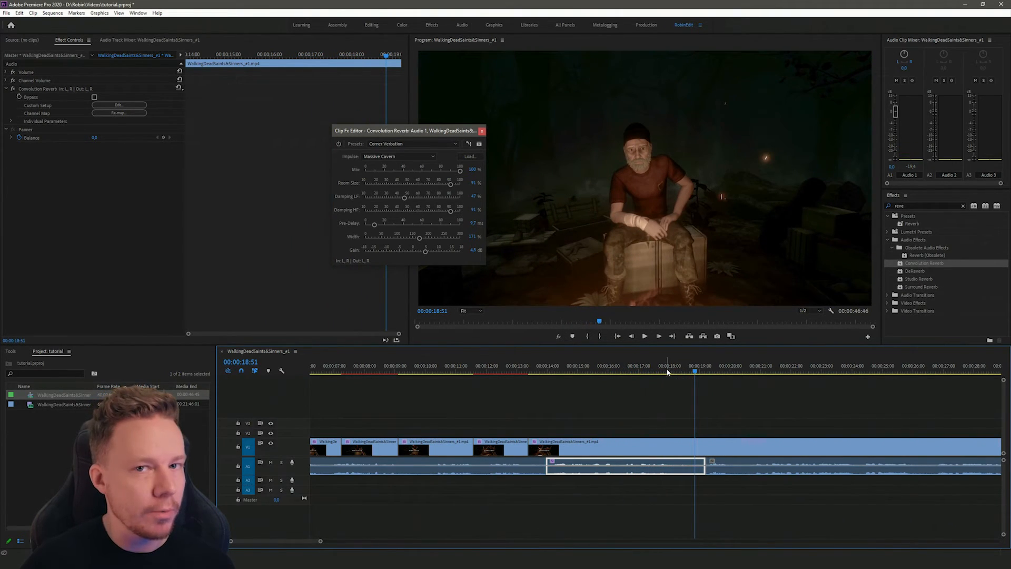
{"action": "left_click", "coordinate": [628, 372]}
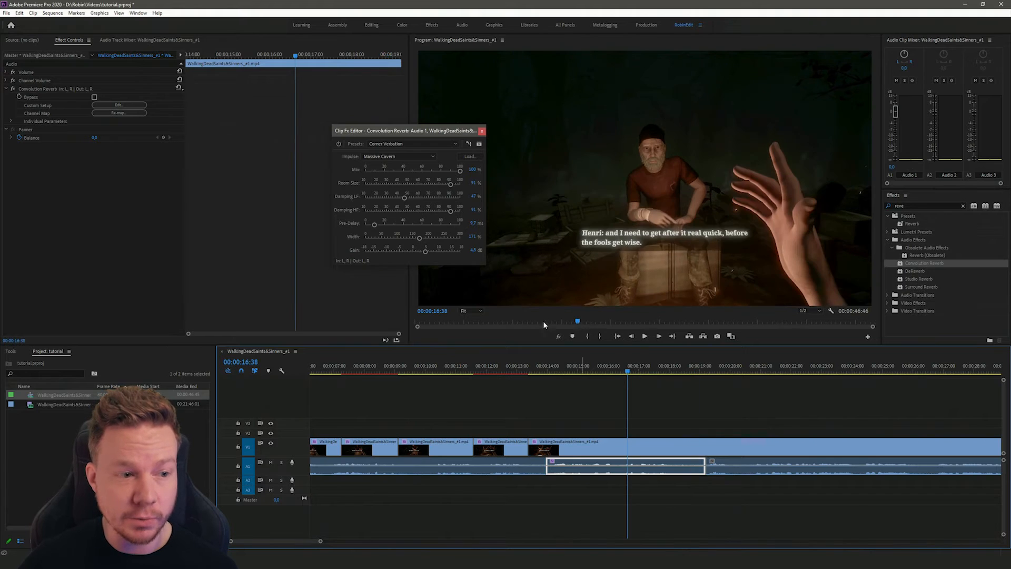
{"action": "left_click", "coordinate": [410, 171]}
{"action": "left_click_drag", "start_coordinate": [446, 184], "coordinate": [433, 184]}
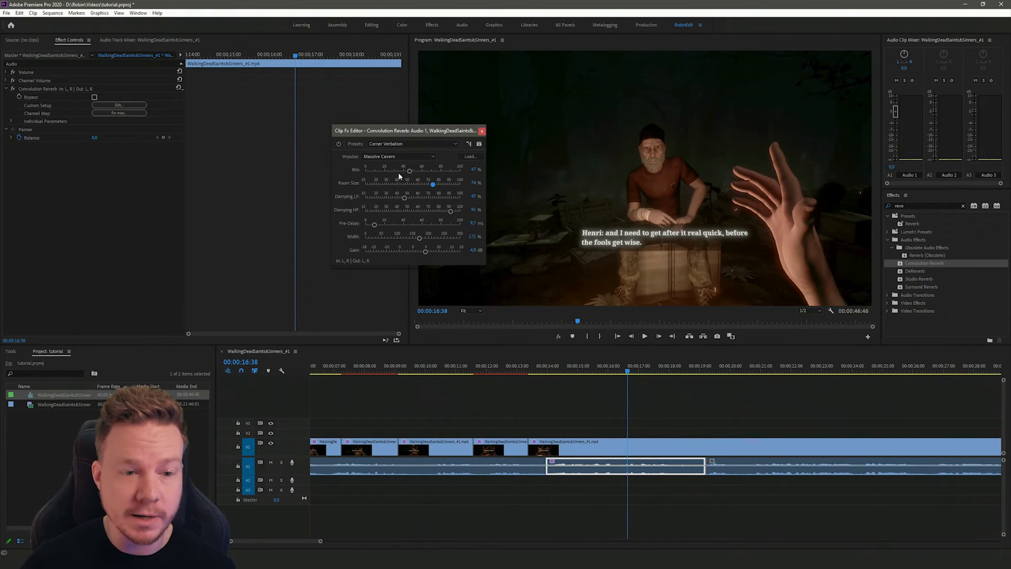
{"action": "key", "text": "space"}
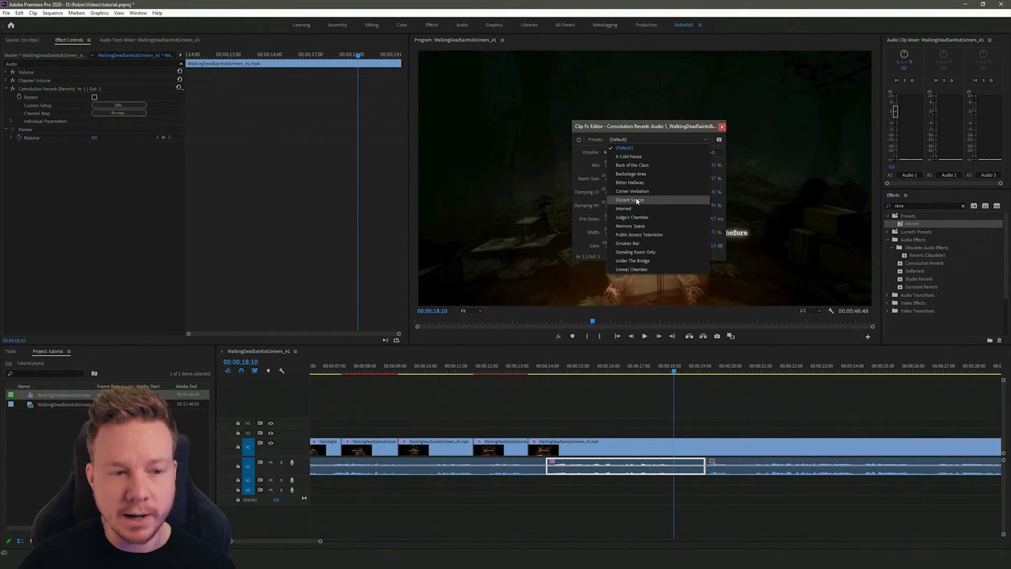
{"action": "left_click", "coordinate": [670, 130]}
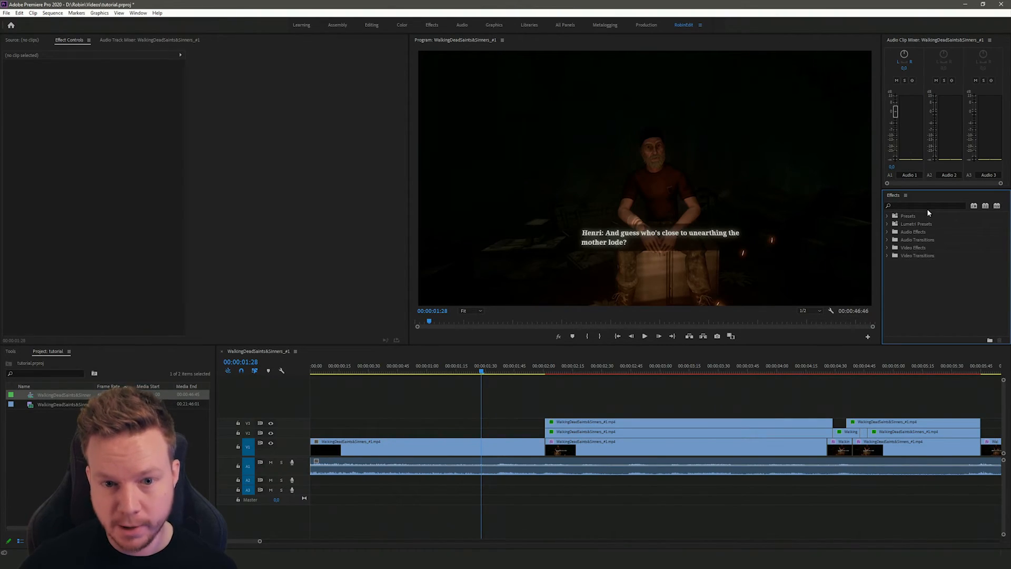
Try scaling the opening V1 clip to about 75% and rotating it to about -9° with its Motion controls
{"action": "left_click", "coordinate": [393, 448]}
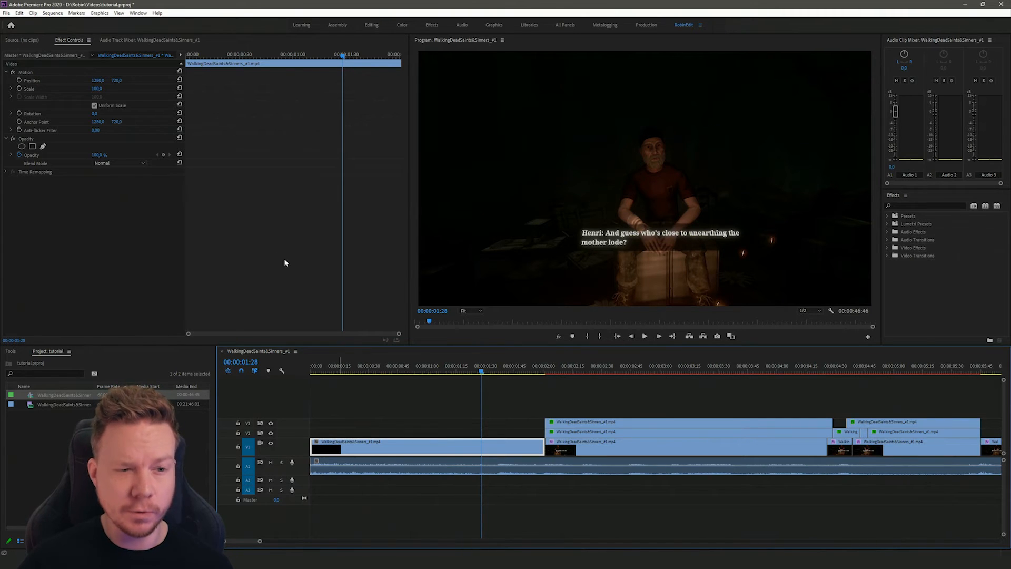
{"action": "left_click", "coordinate": [25, 73]}
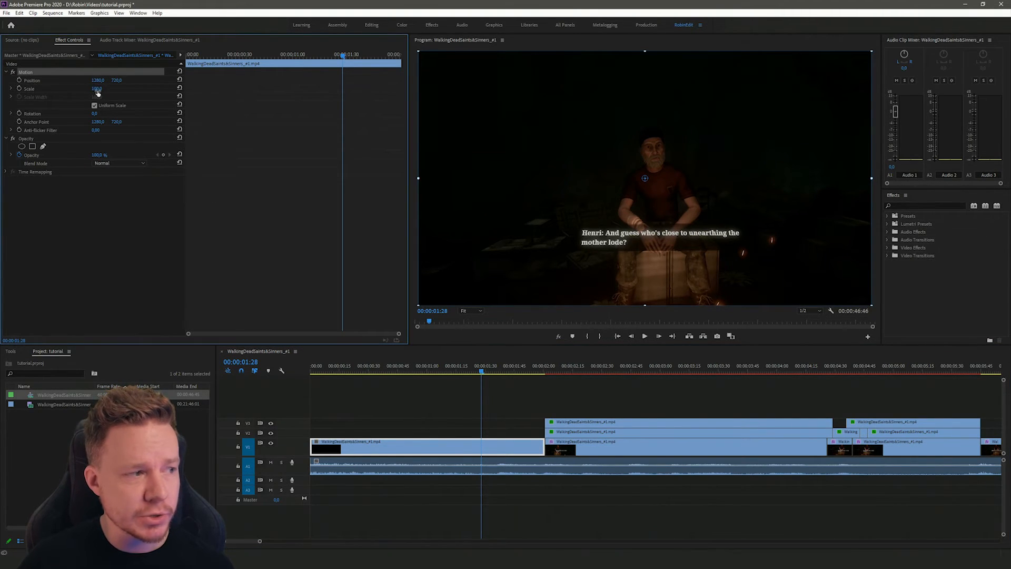
{"action": "left_click_drag", "start_coordinate": [97, 89], "coordinate": [390, 113]}
{"action": "key", "text": "ctrl+z"}
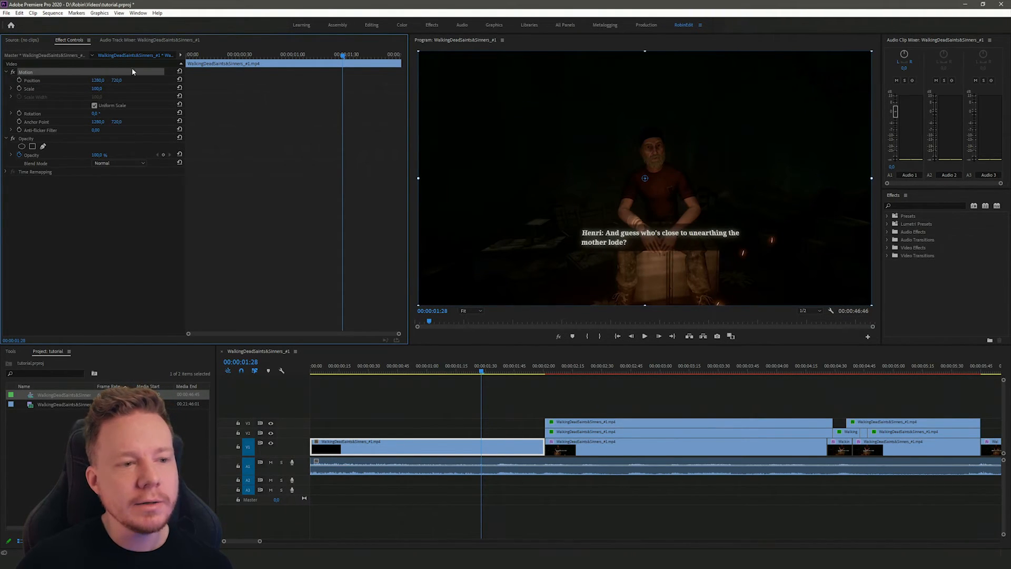
{"action": "left_click_drag", "start_coordinate": [418, 53], "coordinate": [456, 105]}
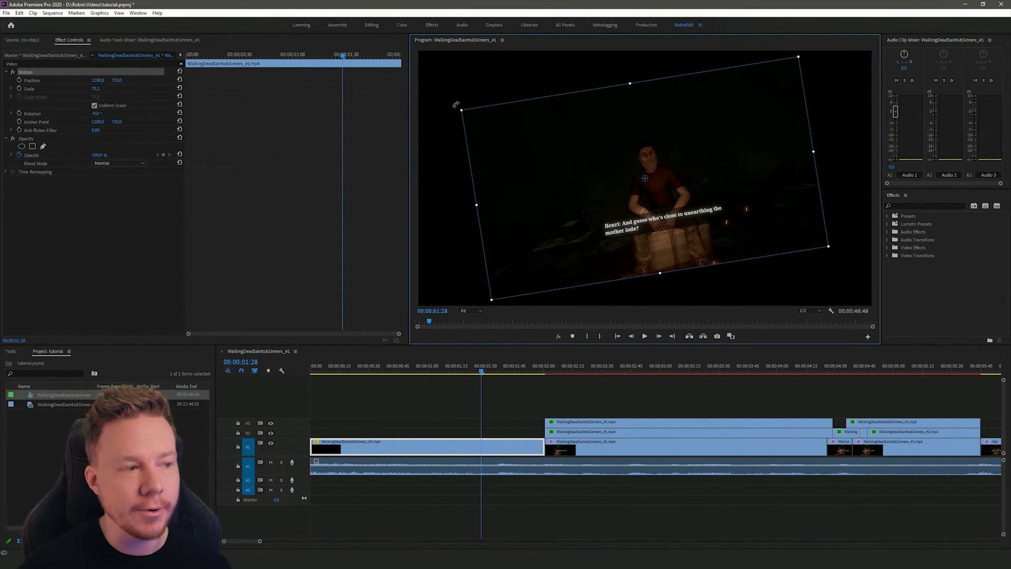
Search the effects for "trans" and apply the Distort Transform effect to the opening V1 clip
{"action": "left_click", "coordinate": [918, 206]}
{"action": "type", "text": "trasn"}
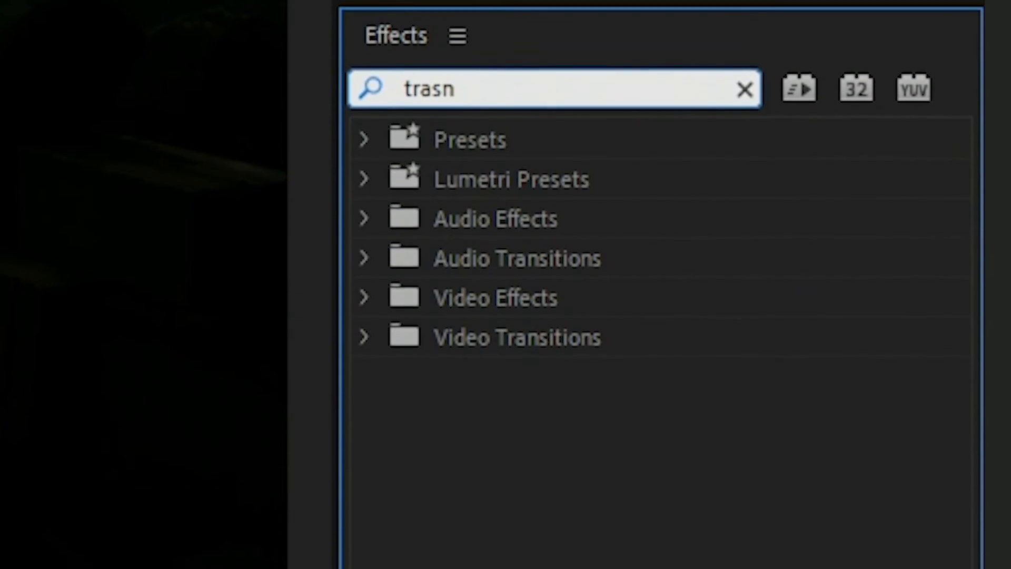
{"action": "key", "text": "BackSpace"}
{"action": "key", "text": "BackSpace"}
{"action": "type", "text": "ns"}
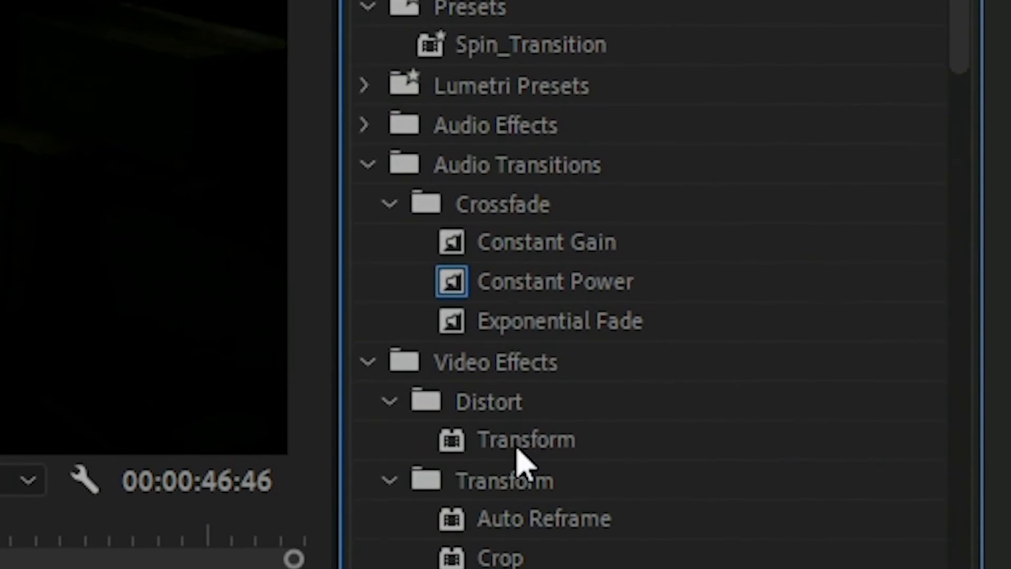
{"action": "left_click", "coordinate": [518, 487]}
{"action": "left_click_drag", "start_coordinate": [517, 430], "coordinate": [79, 205]}
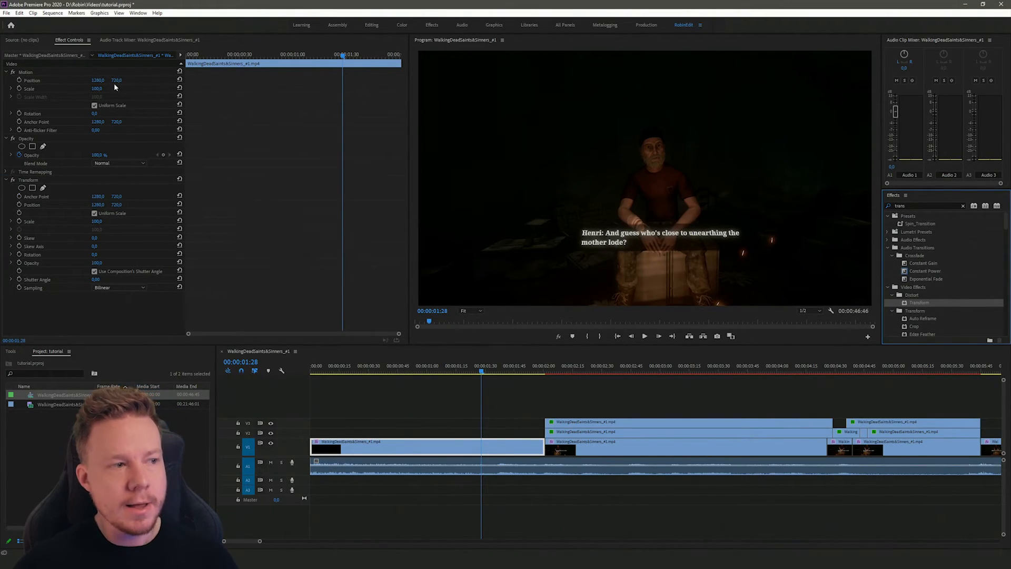
Keyframe the clip's Motion Scale at 100 near 00:00:01:18 and at a strong zoom at 00:00:01:41
{"action": "left_click_drag", "start_coordinate": [232, 56], "coordinate": [262, 60]}
{"action": "left_click_drag", "start_coordinate": [490, 367], "coordinate": [507, 369]}
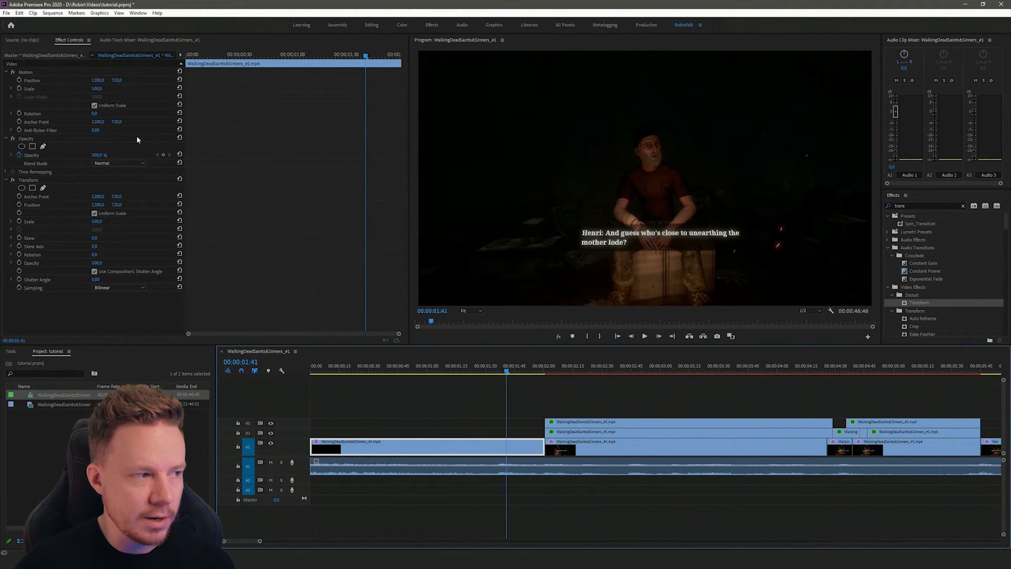
{"action": "left_click", "coordinate": [25, 75]}
{"action": "left_click", "coordinate": [19, 88]}
{"action": "left_click_drag", "start_coordinate": [365, 56], "coordinate": [327, 66]}
{"action": "left_click", "coordinate": [164, 88]}
{"action": "left_click", "coordinate": [169, 88]}
{"action": "left_click_drag", "start_coordinate": [97, 88], "coordinate": [299, 88]}
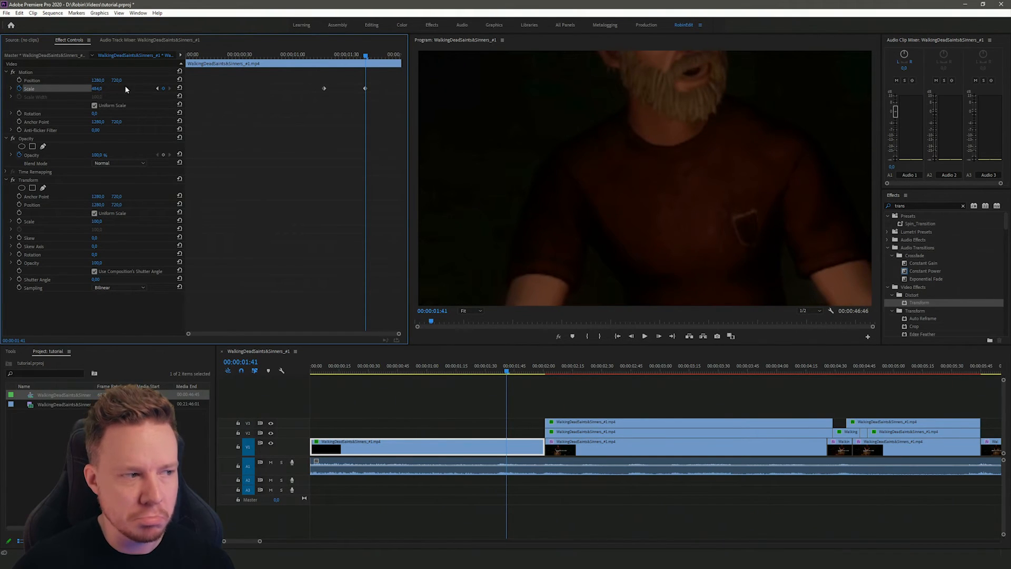
Shorten the Motion Scale zoom by bringing its end keyframe closer to the start one, and preview the animation
{"action": "left_click_drag", "start_coordinate": [338, 58], "coordinate": [339, 88]}
{"action": "left_click", "coordinate": [324, 56]}
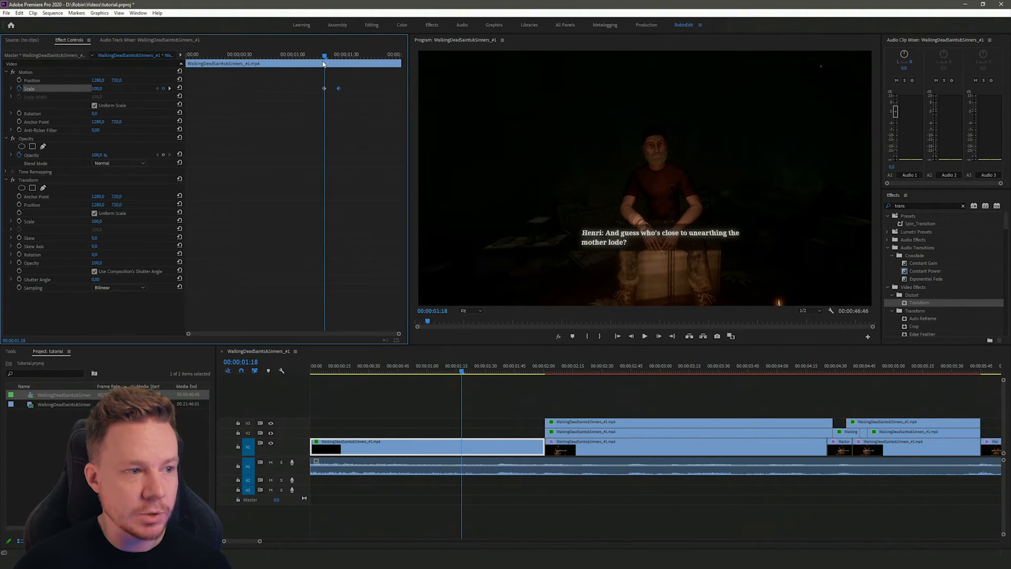
{"action": "key", "text": "space"}
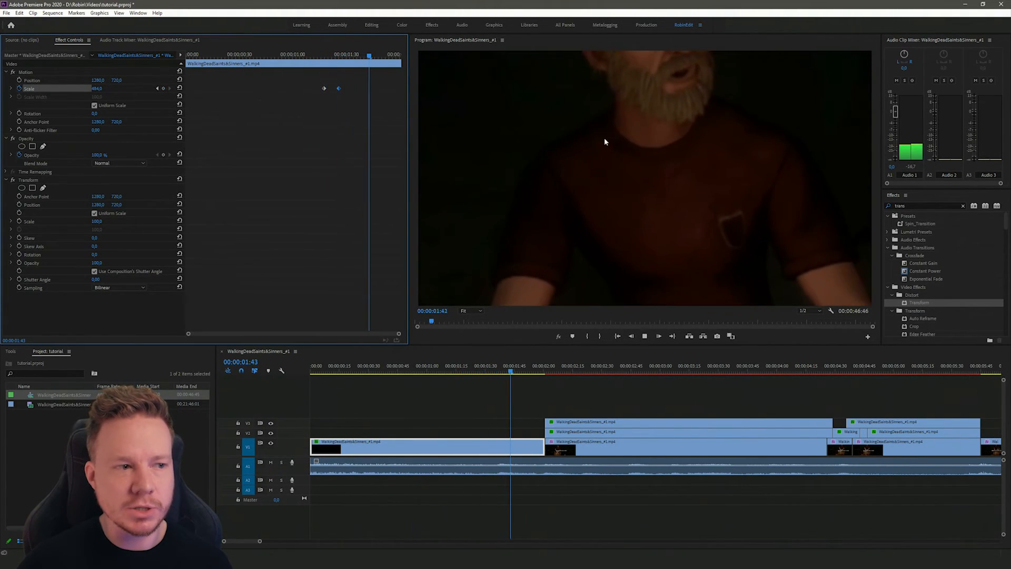
{"action": "mouse_move", "coordinate": [339, 50]}
{"action": "left_mouse_down"}
{"action": "mouse_move", "coordinate": [327, 53]}
{"action": "mouse_move", "coordinate": [345, 62]}
{"action": "mouse_move", "coordinate": [325, 57]}
{"action": "mouse_move", "coordinate": [332, 63]}
{"action": "left_mouse_up"}
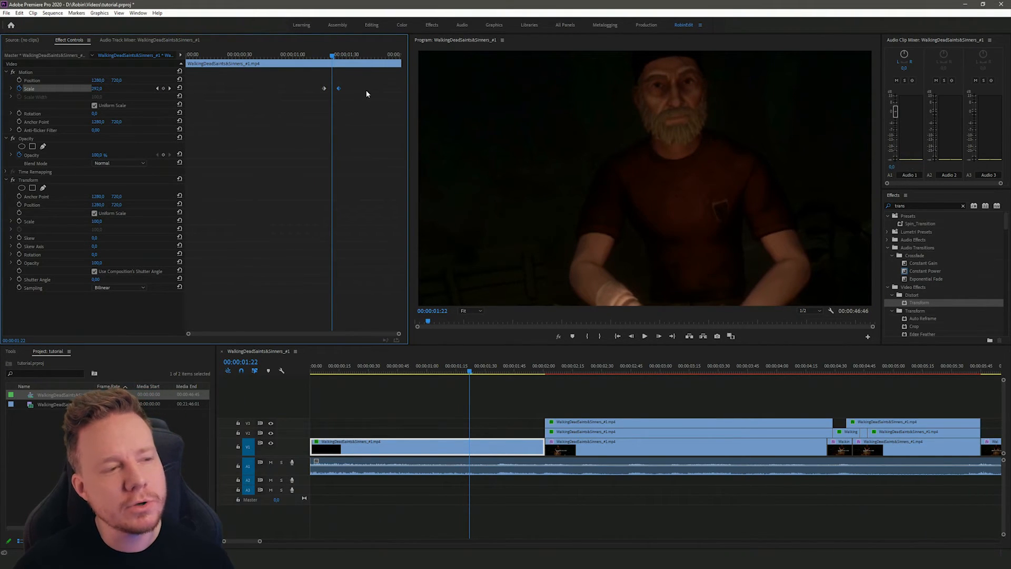
Delete both Motion Scale keyframes from the opening clip
{"action": "left_click_drag", "start_coordinate": [360, 84], "coordinate": [336, 96]}
{"action": "key", "text": "Delete"}
{"action": "key", "text": "Delete"}
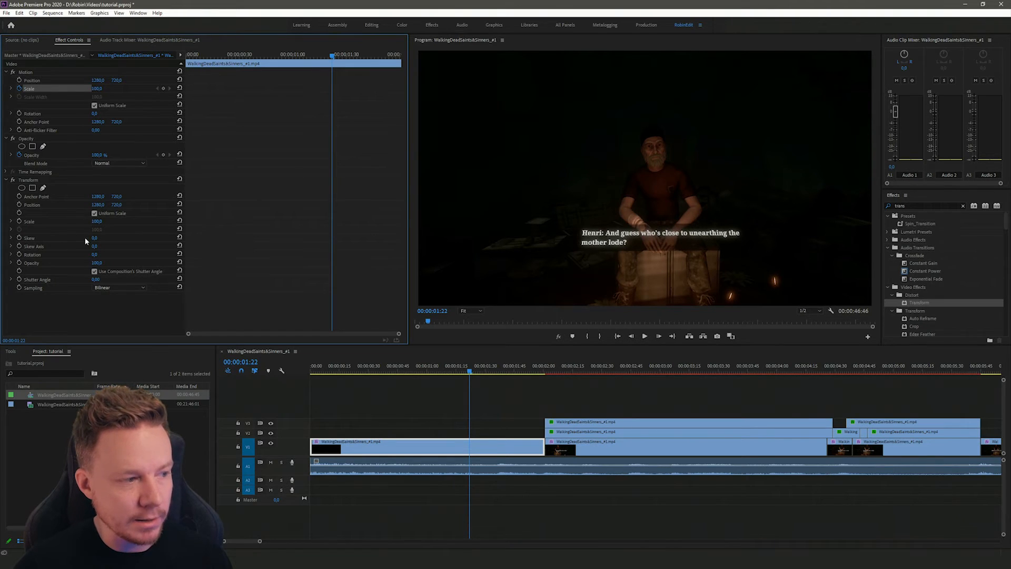
Keyframe the Transform effect's Scale at 100 at 00:00:01:14 and at 408 at 00:00:01:22
{"action": "left_click", "coordinate": [20, 222]}
{"action": "left_click_drag", "start_coordinate": [335, 55], "coordinate": [317, 55]}
{"action": "left_click", "coordinate": [163, 221]}
{"action": "left_click", "coordinate": [169, 221]}
{"action": "left_click_drag", "start_coordinate": [97, 221], "coordinate": [259, 222]}
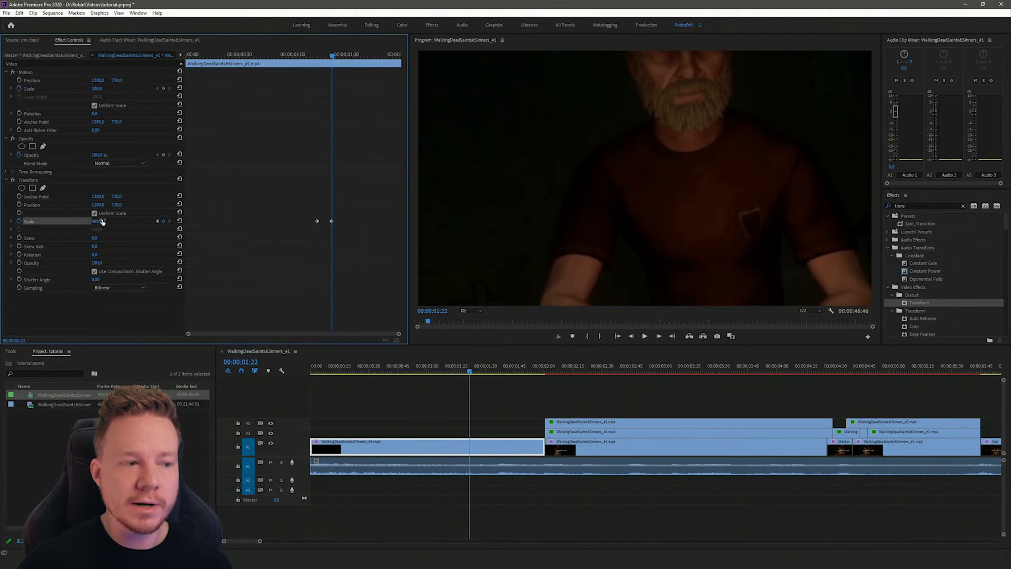
Turn off Use Composition's Shutter Angle in the Transform effect and set its Shutter Angle to 150
{"action": "left_click_drag", "start_coordinate": [331, 55], "coordinate": [328, 56]}
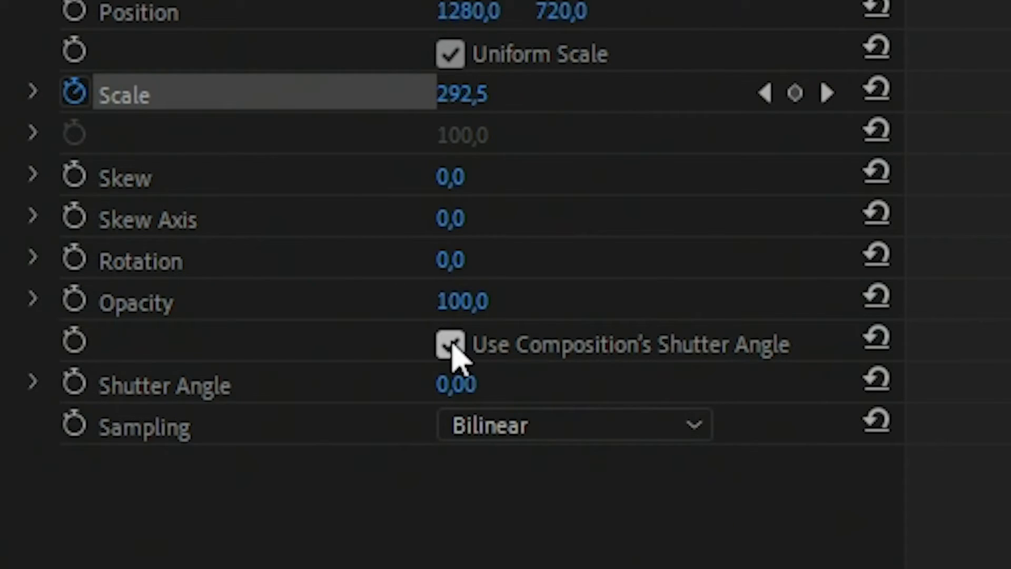
{"action": "left_click", "coordinate": [451, 343]}
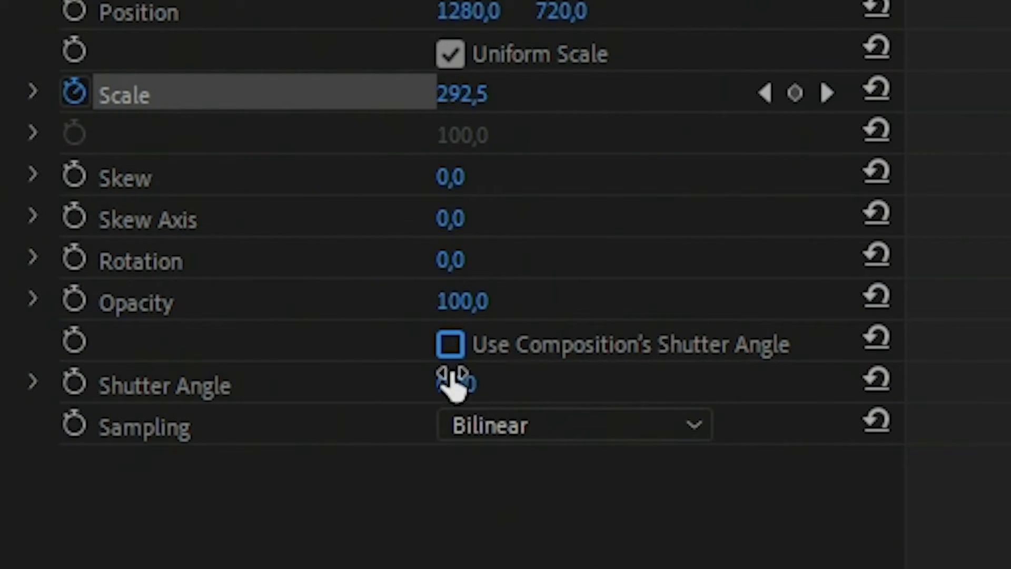
{"action": "left_click", "coordinate": [445, 383]}
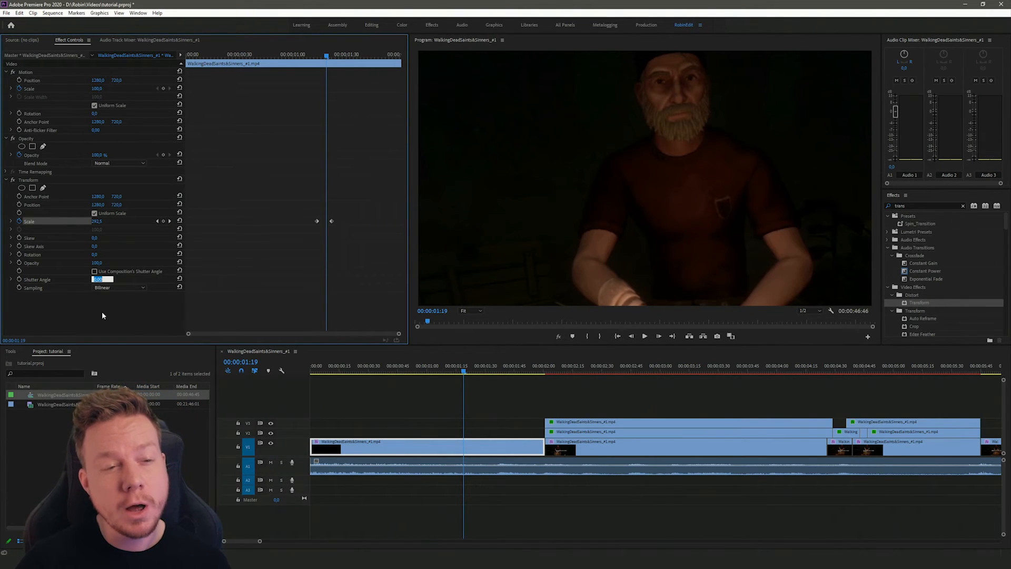
{"action": "type", "text": "150"}
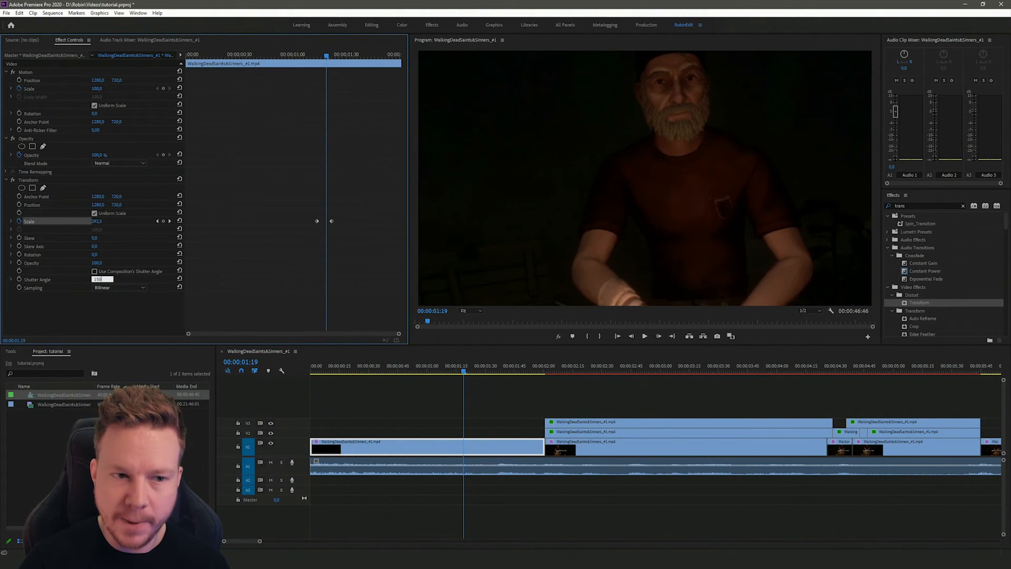
{"action": "key", "text": "Return"}
Examine the zoom's motion blur at and between the Transform Scale keyframes from 00:00:01:14 to 00:00:01:22
{"action": "key", "text": "shift+Left"}
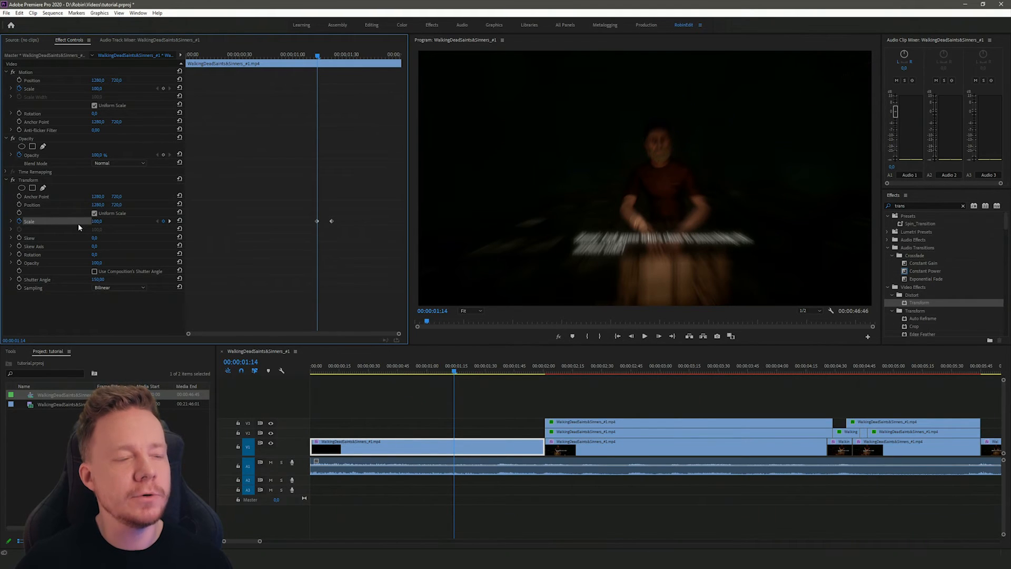
{"action": "left_click", "coordinate": [170, 221]}
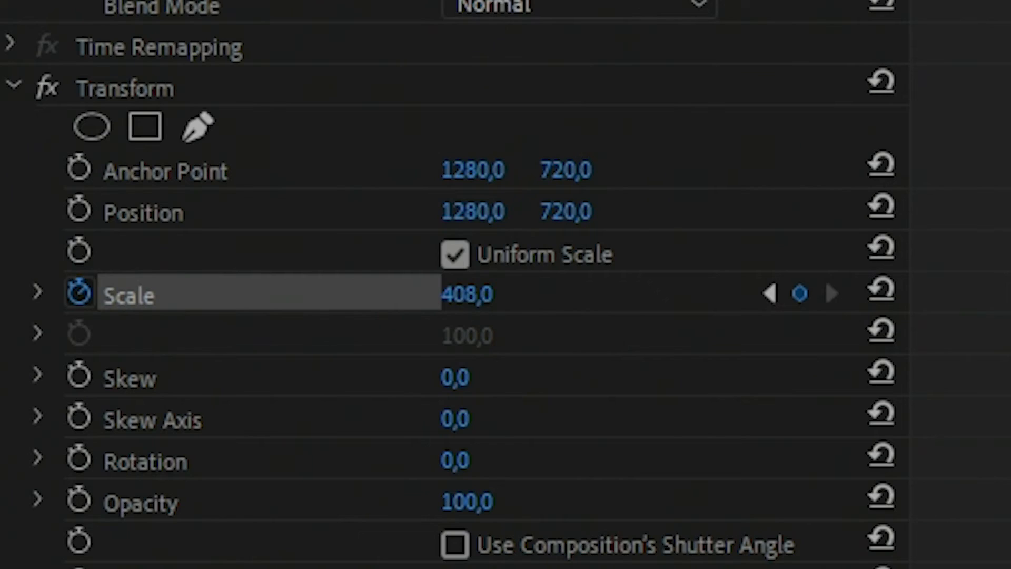
{"action": "left_click_drag", "start_coordinate": [97, 223], "coordinate": [211, 223]}
{"action": "left_click_drag", "start_coordinate": [481, 288], "coordinate": [616, 288]}
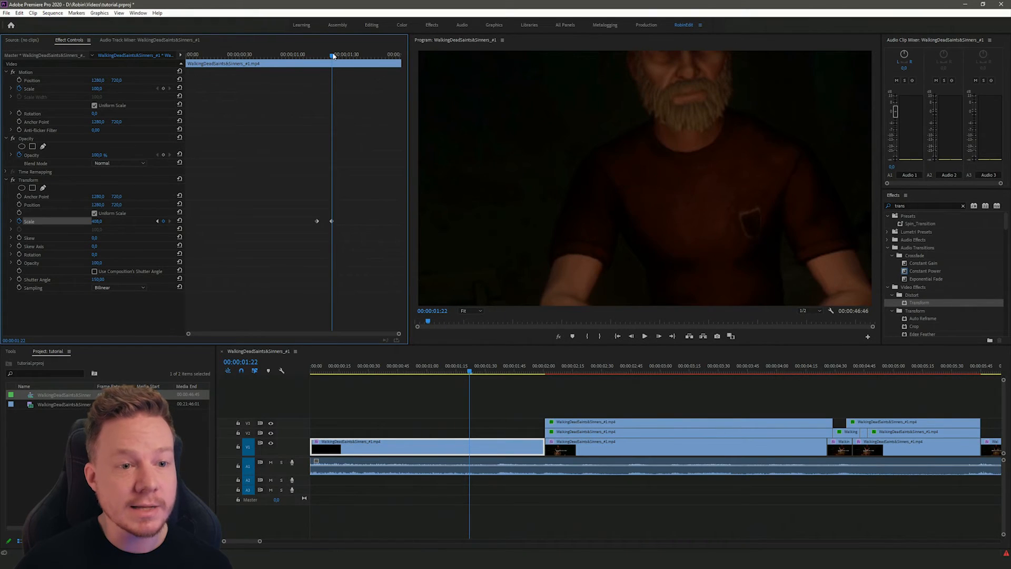
{"action": "left_click_drag", "start_coordinate": [334, 56], "coordinate": [327, 55]}
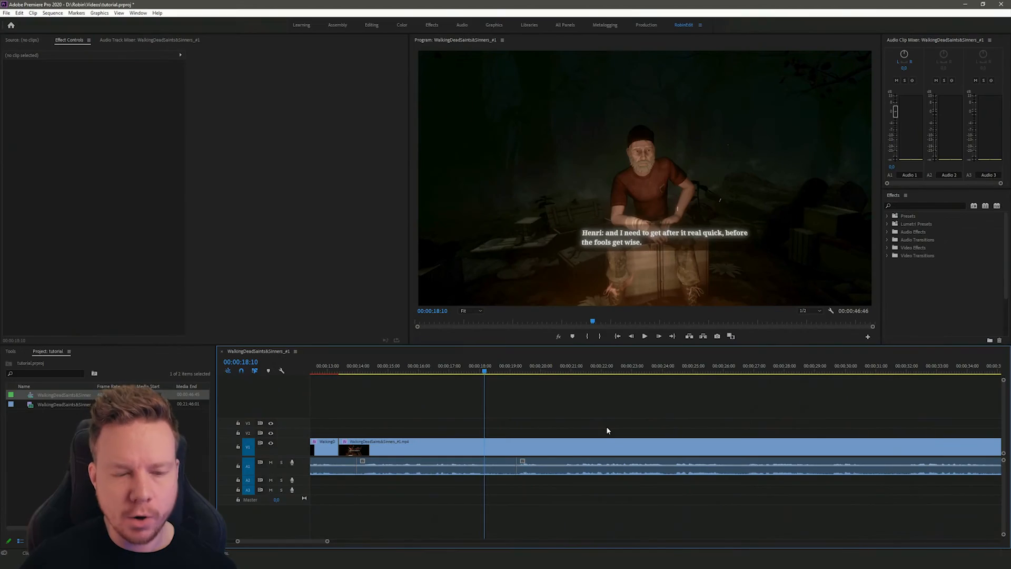
Select the V1 clip at 00:00:18:10 and compare the image with its Gamma Correction effect off and on
{"action": "left_click", "coordinate": [480, 452]}
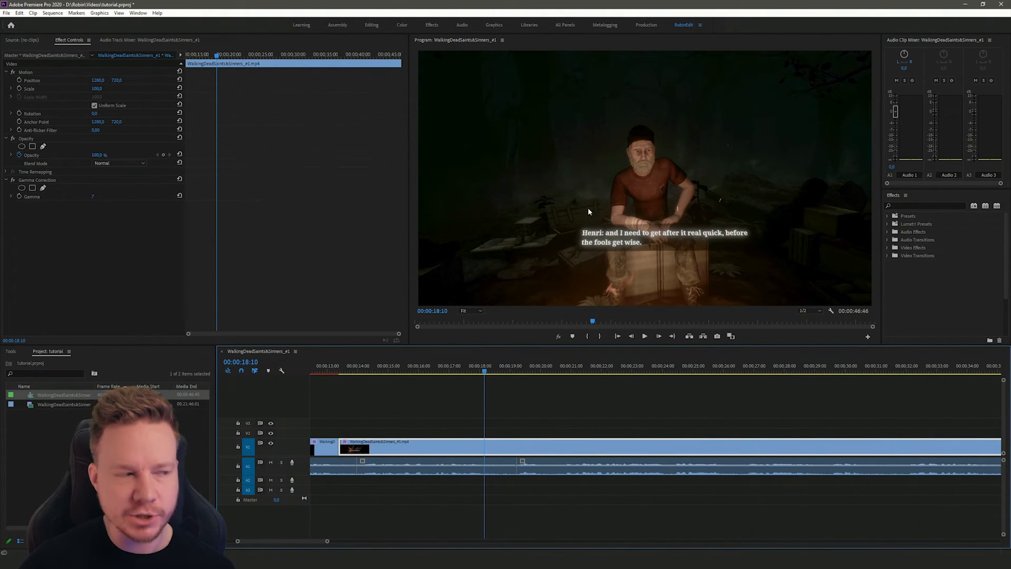
{"action": "left_click", "coordinate": [13, 180]}
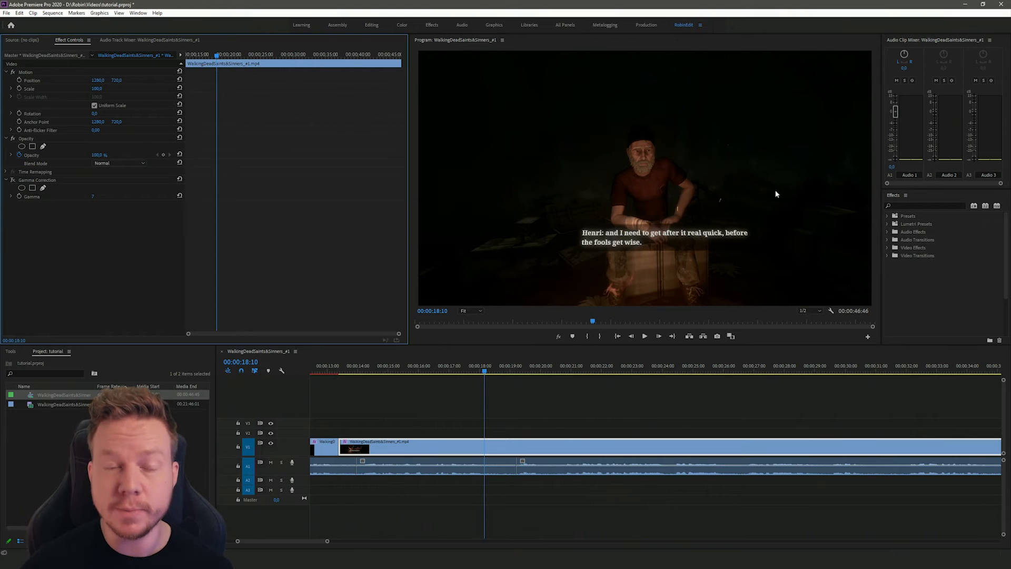
{"action": "left_click", "coordinate": [14, 180]}
Try a Gamma of 8 in the Gamma Correction effect and return it to 7
{"action": "left_click", "coordinate": [93, 197]}
{"action": "type", "text": "8"}
{"action": "key", "text": "Return"}
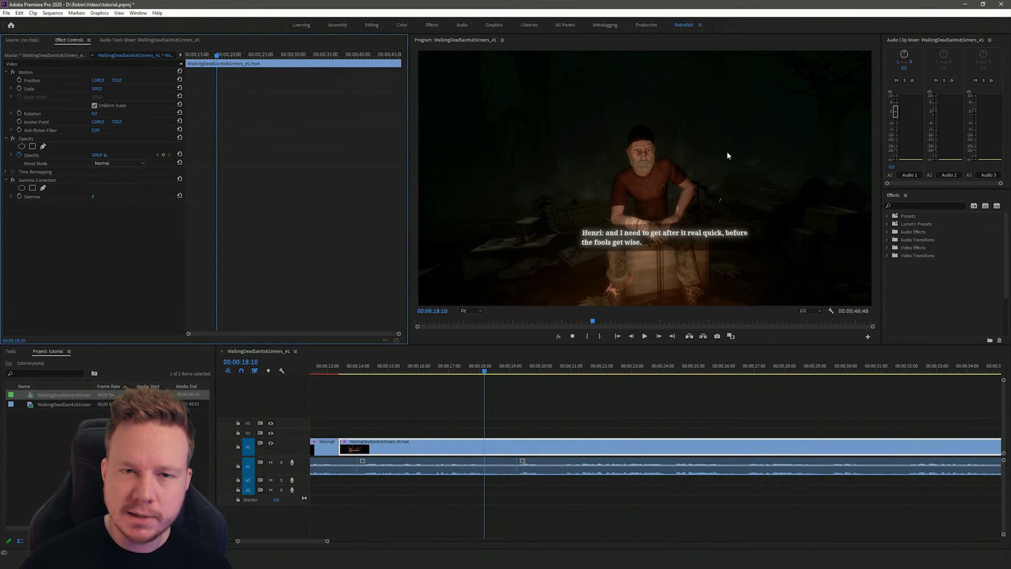
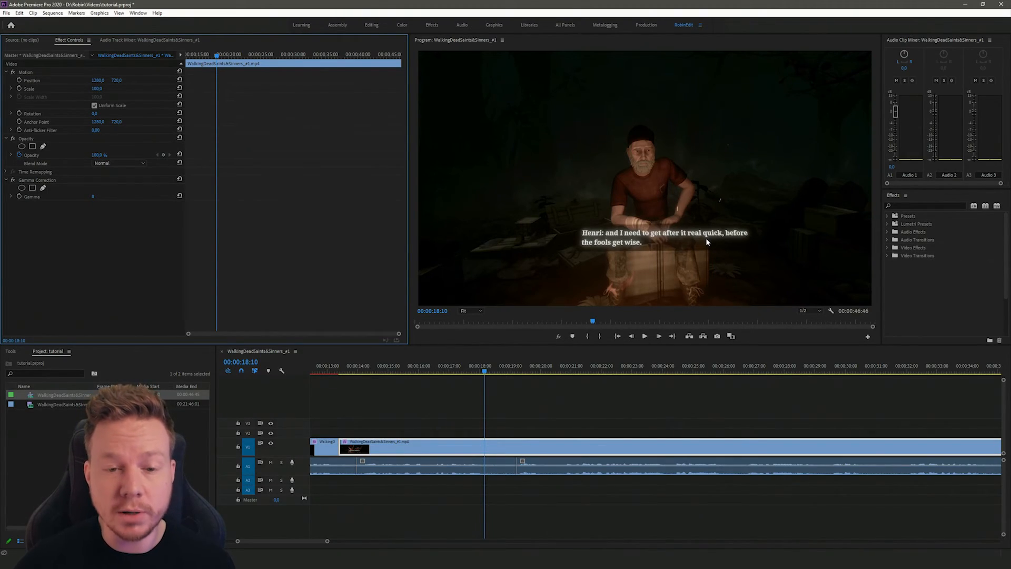
{"action": "left_click", "coordinate": [923, 205]}
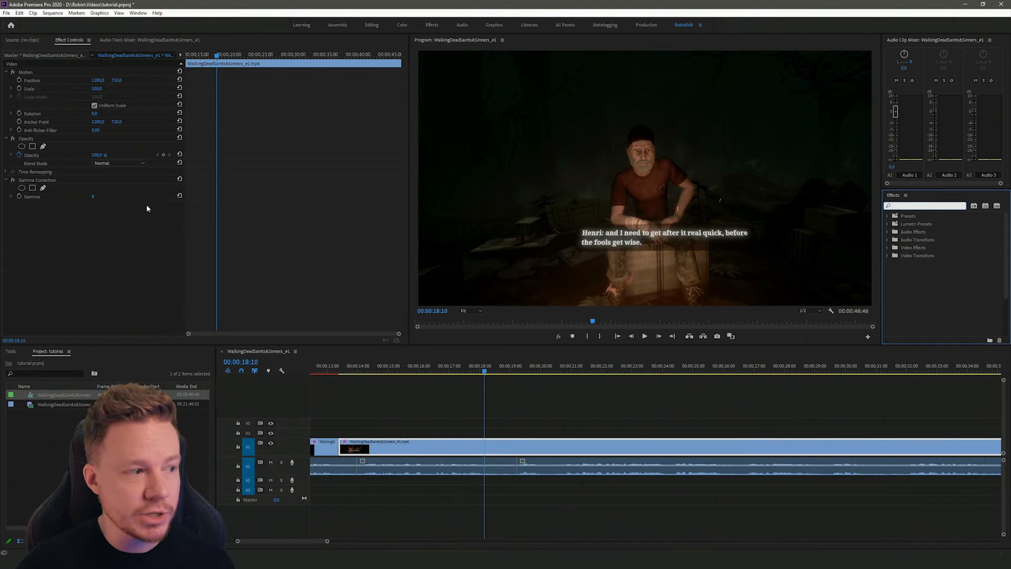
{"action": "left_click_drag", "start_coordinate": [93, 198], "coordinate": [80, 197]}
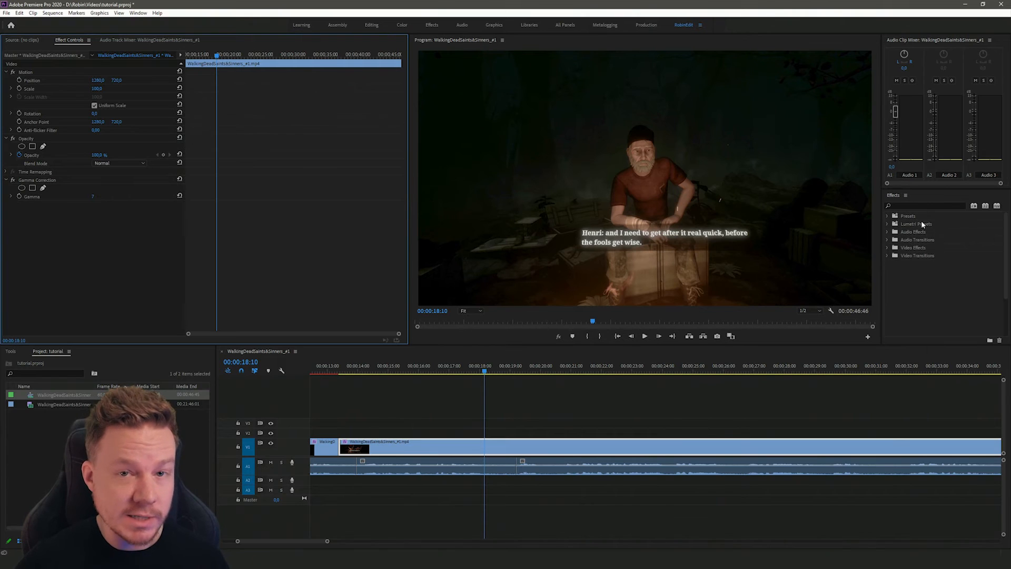
Search the effects for "curve", apply Luma Curve to the clip, and slightly adjust the highlight end of its Luma Waveform curve
{"action": "left_click", "coordinate": [924, 204]}
{"action": "type", "text": "curve"}
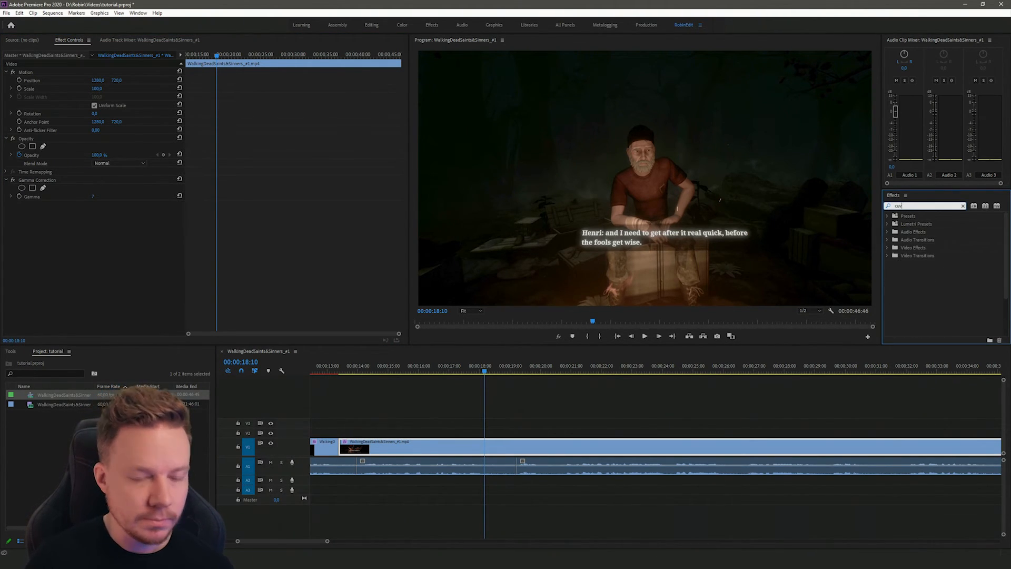
{"action": "left_click_drag", "start_coordinate": [921, 263], "coordinate": [131, 261]}
{"action": "scroll", "coordinate": [94, 229], "scroll_direction": "down", "scroll_amount": 1}
{"action": "mouse_move", "coordinate": [95, 229]}
{"action": "left_mouse_down"}
{"action": "mouse_move", "coordinate": [83, 224]}
{"action": "mouse_move", "coordinate": [93, 225]}
{"action": "left_mouse_up"}
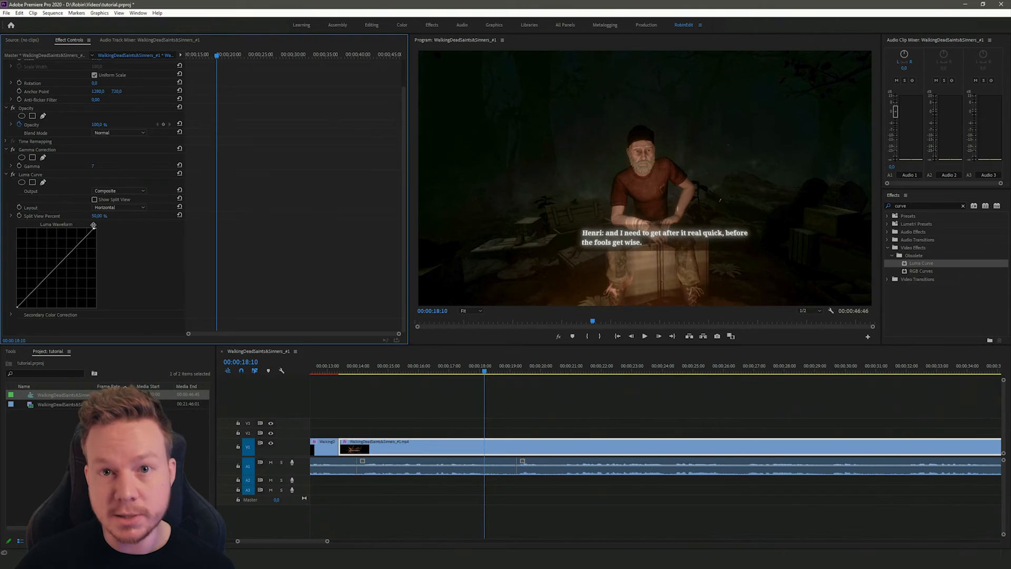
Try lifting the shadow end and midtones of the Luma Waveform curve, and return the shadow end to black
{"action": "left_click_drag", "start_coordinate": [19, 305], "coordinate": [8, 296]}
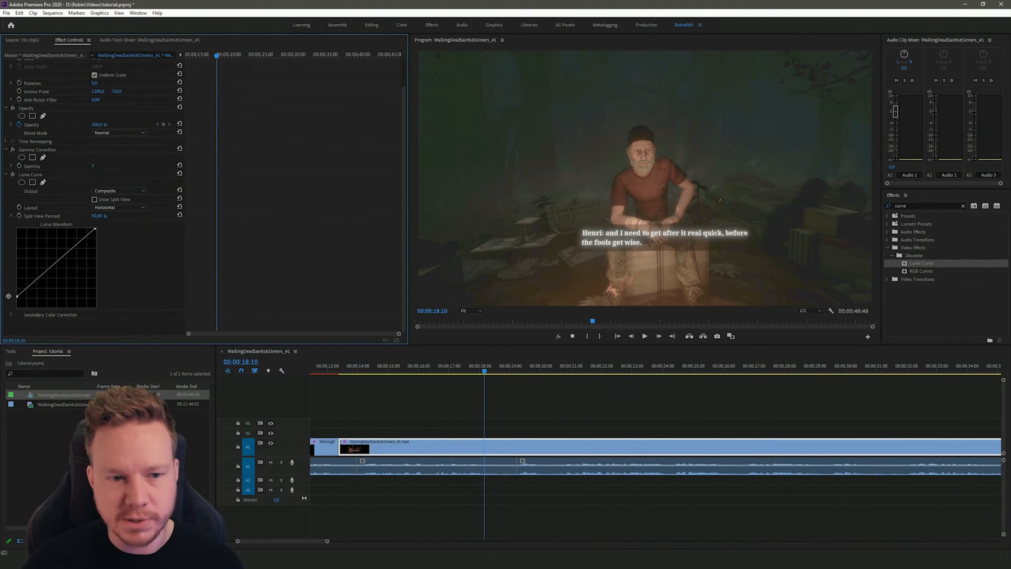
{"action": "left_click_drag", "start_coordinate": [51, 267], "coordinate": [58, 247]}
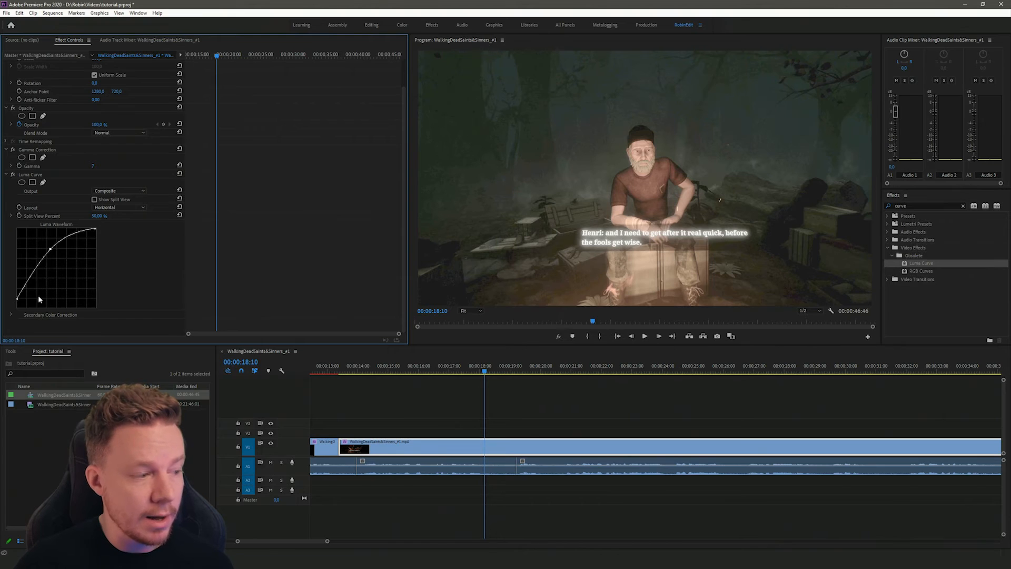
{"action": "left_click_drag", "start_coordinate": [19, 296], "coordinate": [16, 321]}
Shape the Luma Waveform into a gentle S-curve with one point in the shadows and a raised point near the highlights
{"action": "left_click_drag", "start_coordinate": [47, 253], "coordinate": [40, 284]}
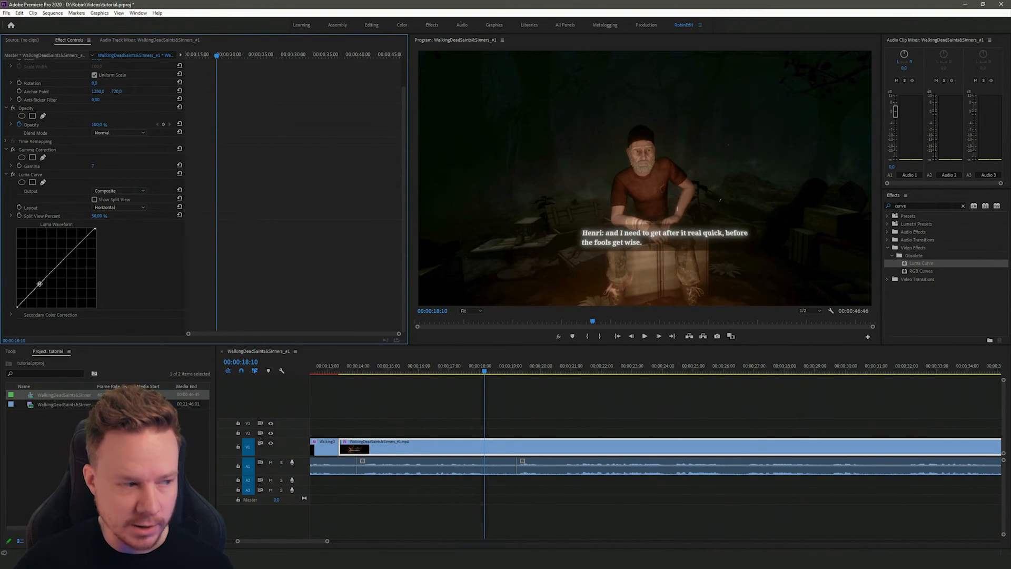
{"action": "left_click_drag", "start_coordinate": [73, 247], "coordinate": [70, 242]}
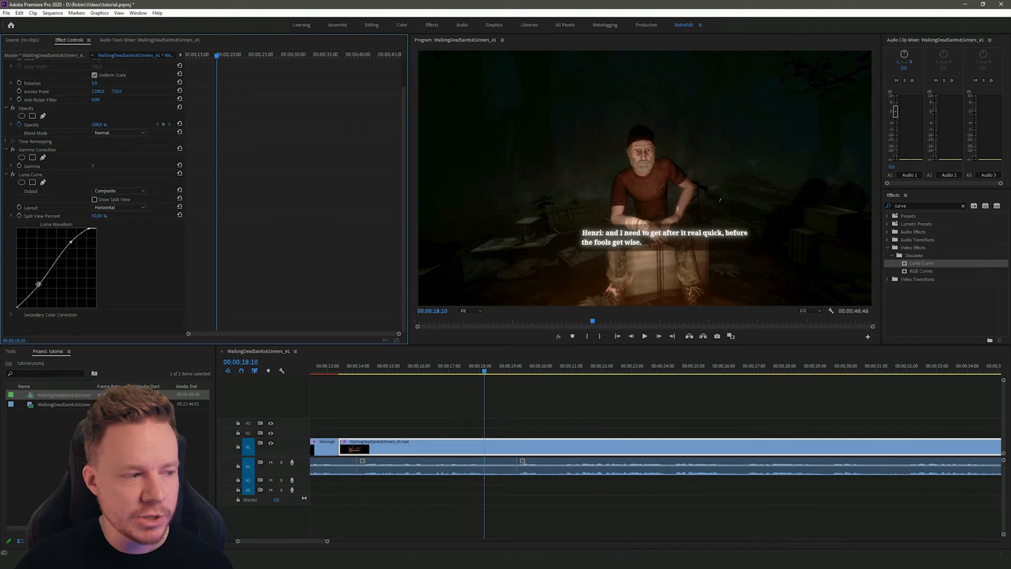
{"action": "left_click_drag", "start_coordinate": [39, 284], "coordinate": [38, 282]}
Compare the image with the Luma Curve effect off and on, and delete the effect from the clip
{"action": "left_click", "coordinate": [13, 175]}
{"action": "left_click", "coordinate": [12, 175]}
{"action": "left_click", "coordinate": [13, 174]}
{"action": "left_click", "coordinate": [13, 175]}
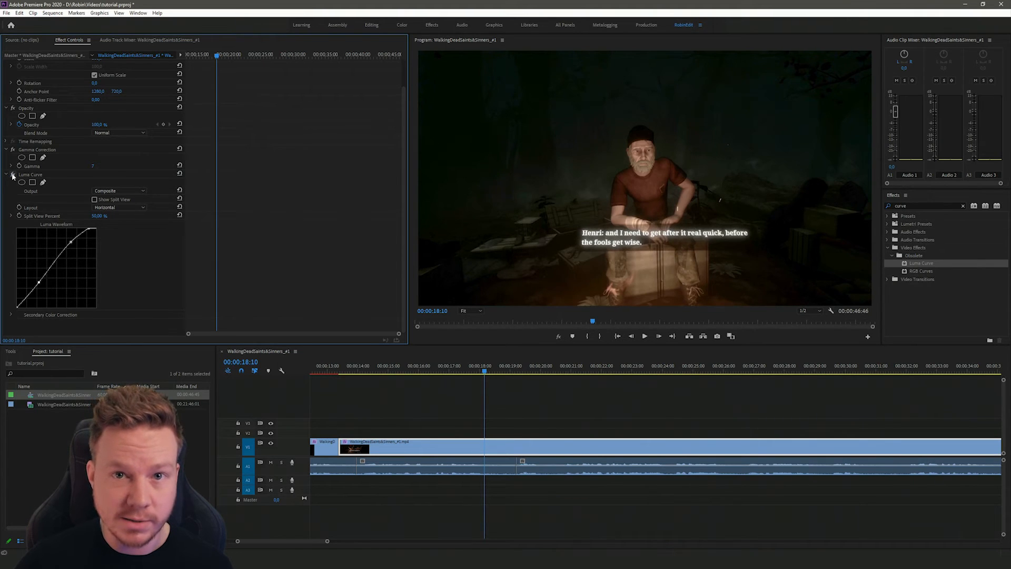
{"action": "left_click", "coordinate": [12, 175]}
{"action": "left_click", "coordinate": [13, 175]}
{"action": "left_click", "coordinate": [30, 179]}
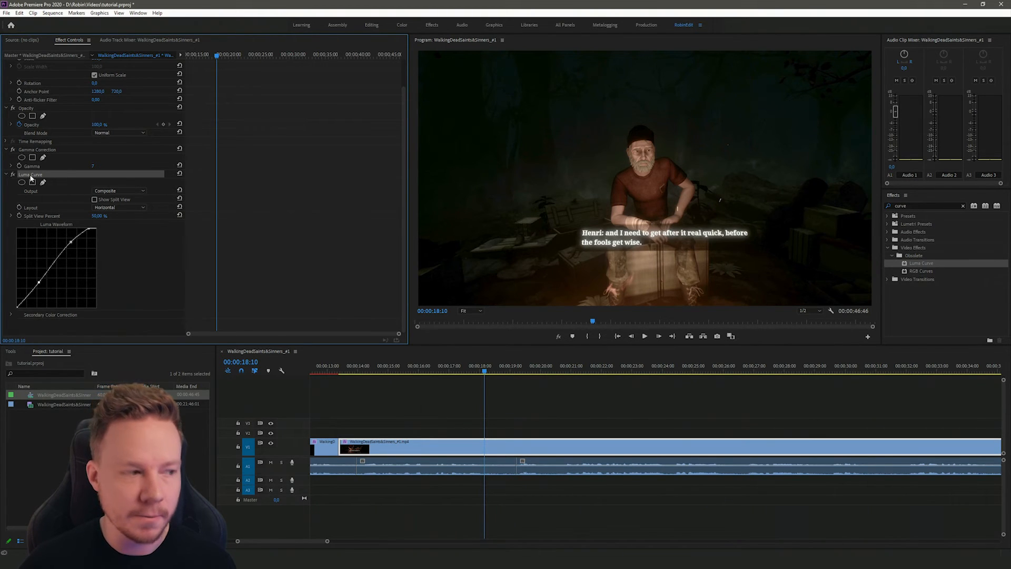
{"action": "key", "text": "Delete"}
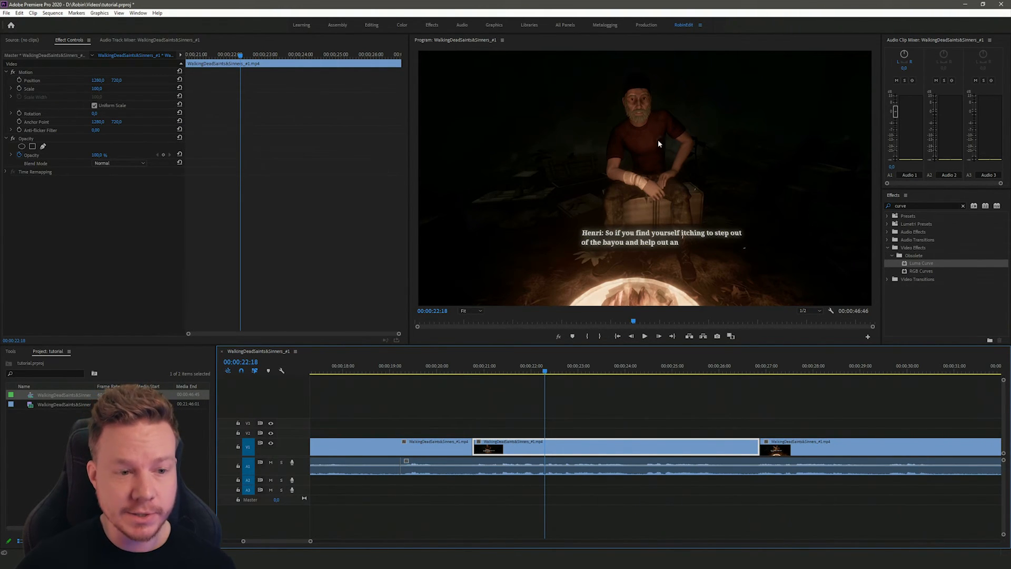
Keyframe the clip's Position from 00:00:22:18, shifting the image down and left at two intermediate points and resetting it at 00:00:25:18
{"action": "left_click", "coordinate": [19, 80]}
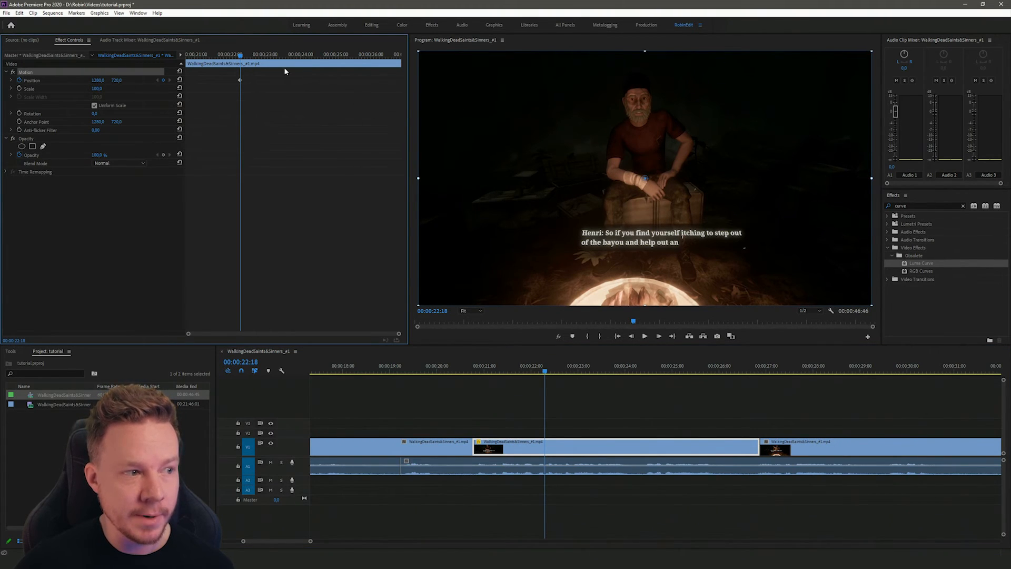
{"action": "left_click_drag", "start_coordinate": [704, 127], "coordinate": [649, 156]}
{"action": "left_click_drag", "start_coordinate": [279, 54], "coordinate": [306, 57]}
{"action": "left_click_drag", "start_coordinate": [593, 153], "coordinate": [588, 150]}
{"action": "left_click", "coordinate": [345, 55]}
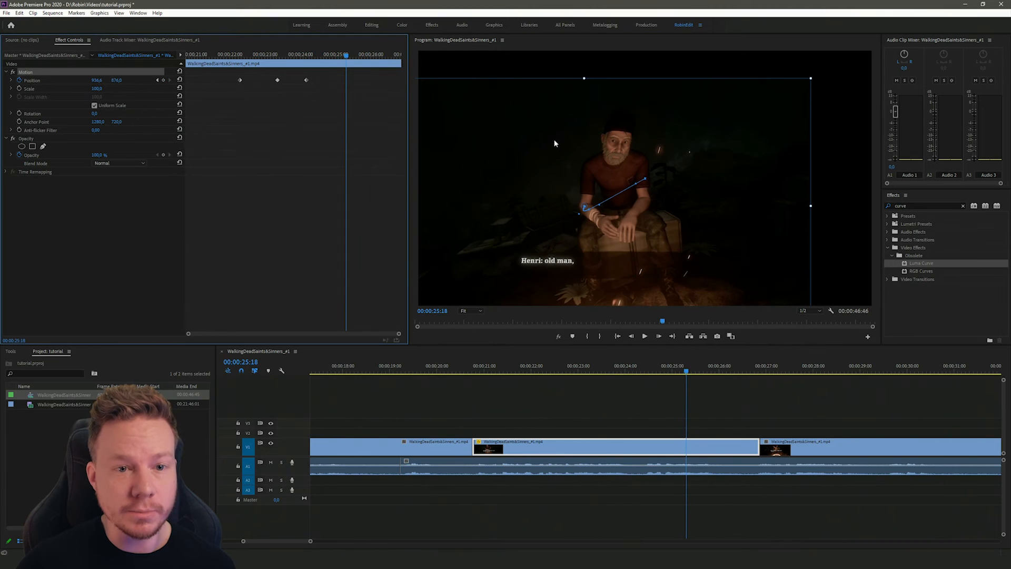
{"action": "left_click", "coordinate": [180, 80]}
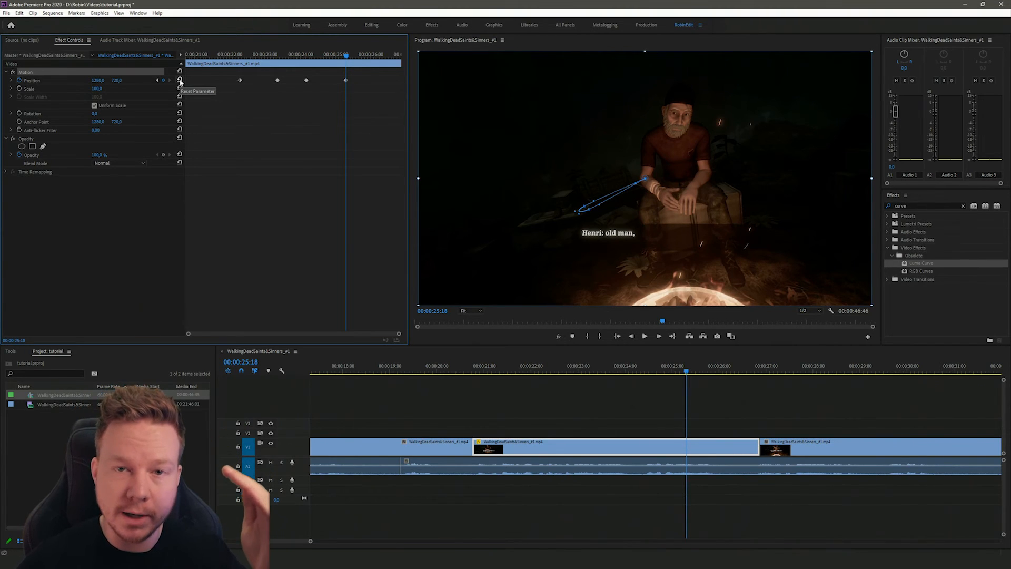
Play the Position animation from 00:00:22:01 to past its last keyframe
{"action": "left_click", "coordinate": [231, 55]}
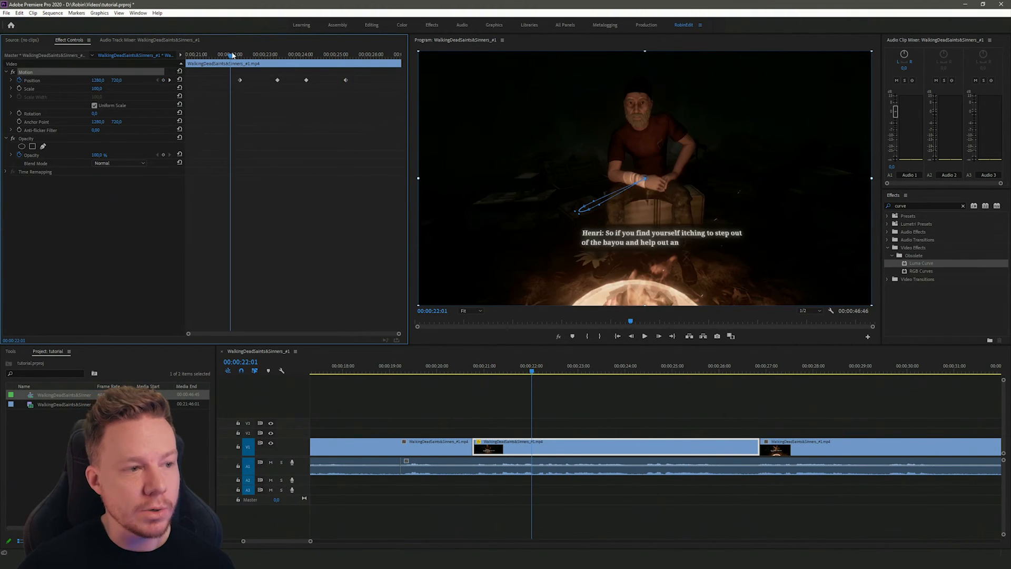
{"action": "key", "text": "space"}
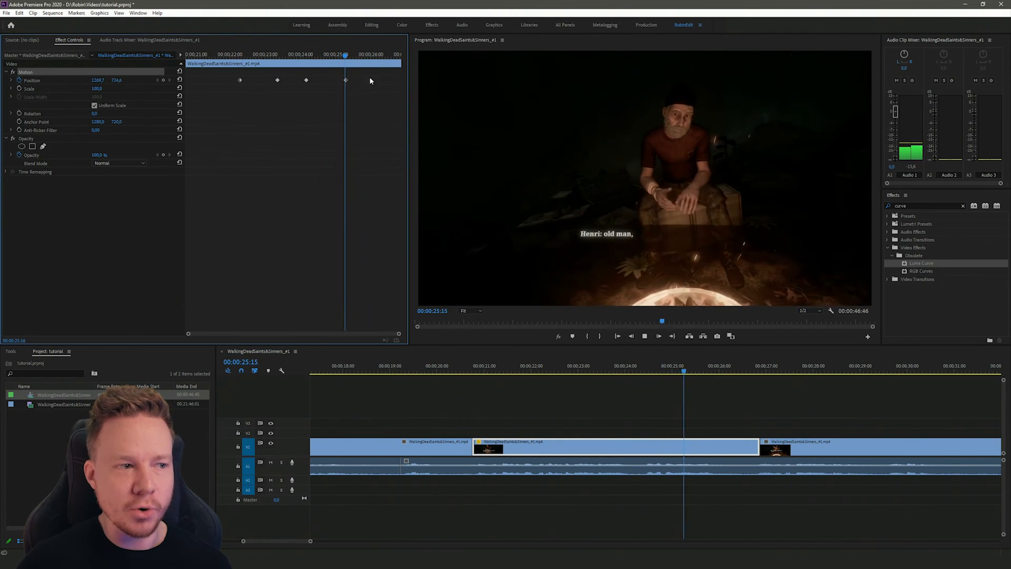
{"action": "key", "text": "space"}
Select all Position keyframes and set their Spatial Interpolation to Linear, checking the motion path at 150% magnification
{"action": "left_click_drag", "start_coordinate": [365, 77], "coordinate": [225, 97]}
{"action": "left_click", "coordinate": [287, 55]}
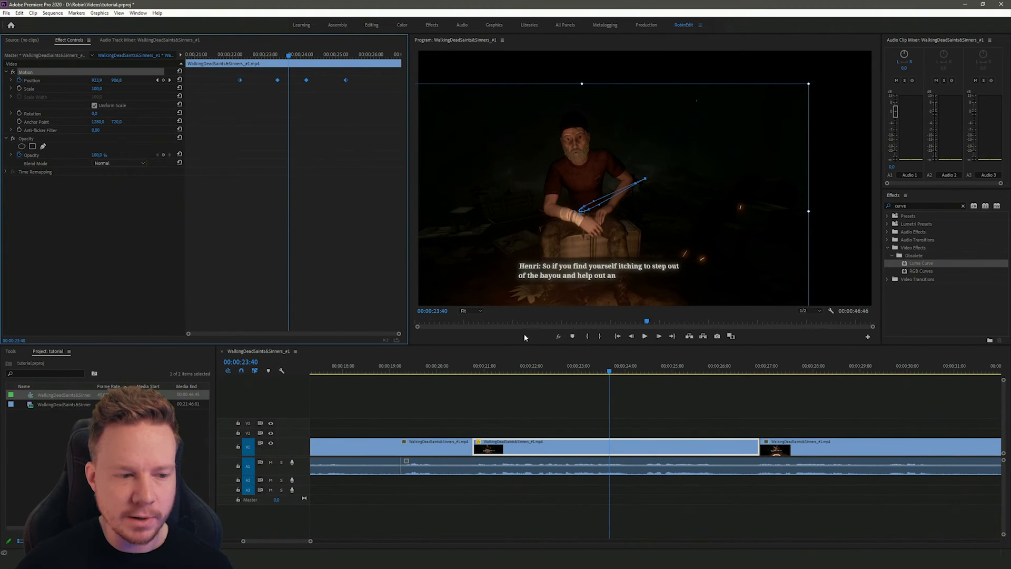
{"action": "left_click", "coordinate": [471, 310]}
{"action": "left_click", "coordinate": [471, 370]}
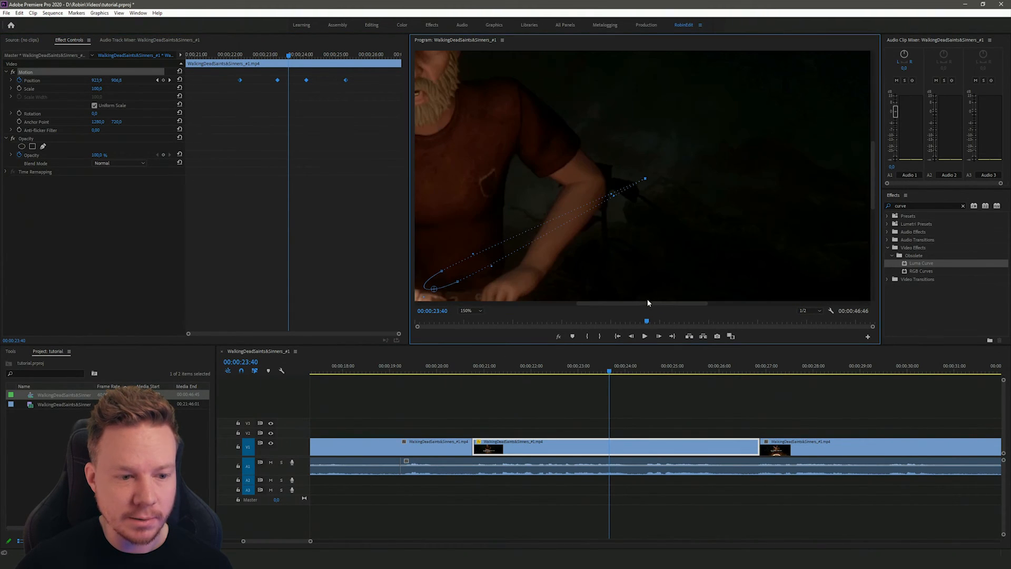
{"action": "left_click_drag", "start_coordinate": [647, 303], "coordinate": [623, 304]}
{"action": "scroll", "coordinate": [564, 182], "scroll_direction": "down", "scroll_amount": 5}
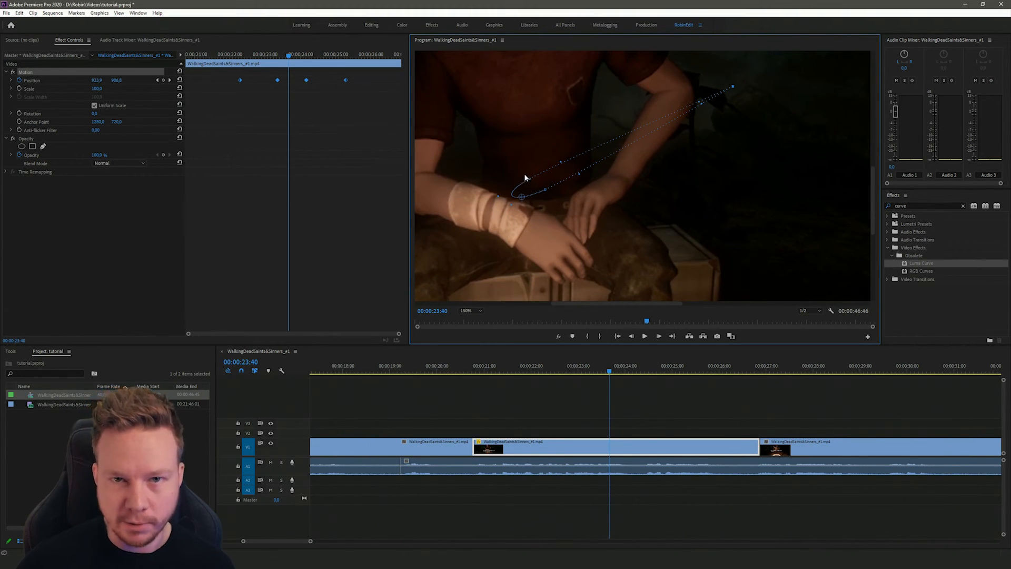
{"action": "right_click", "coordinate": [306, 81]}
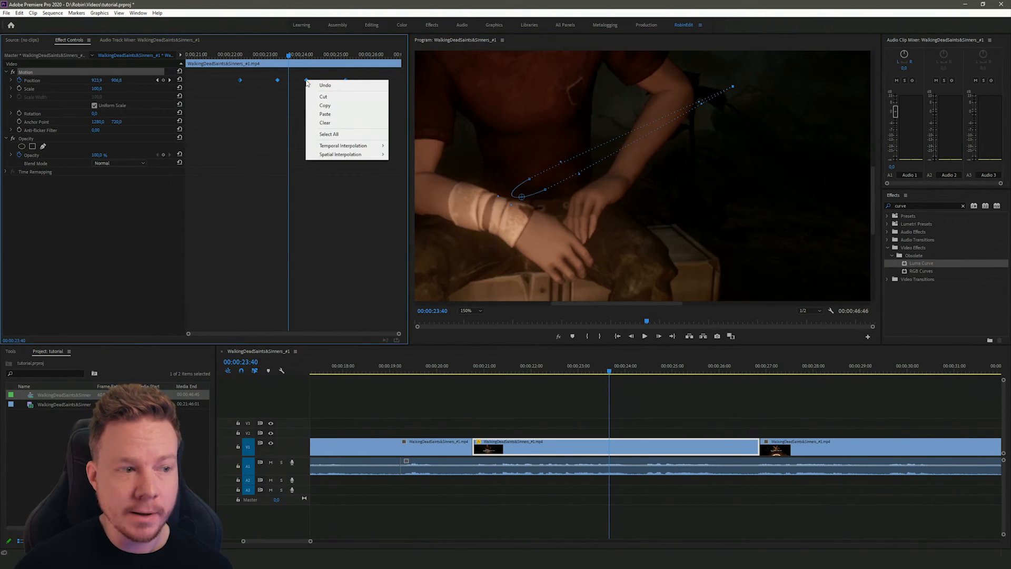
{"action": "mouse_move", "coordinate": [356, 151]}
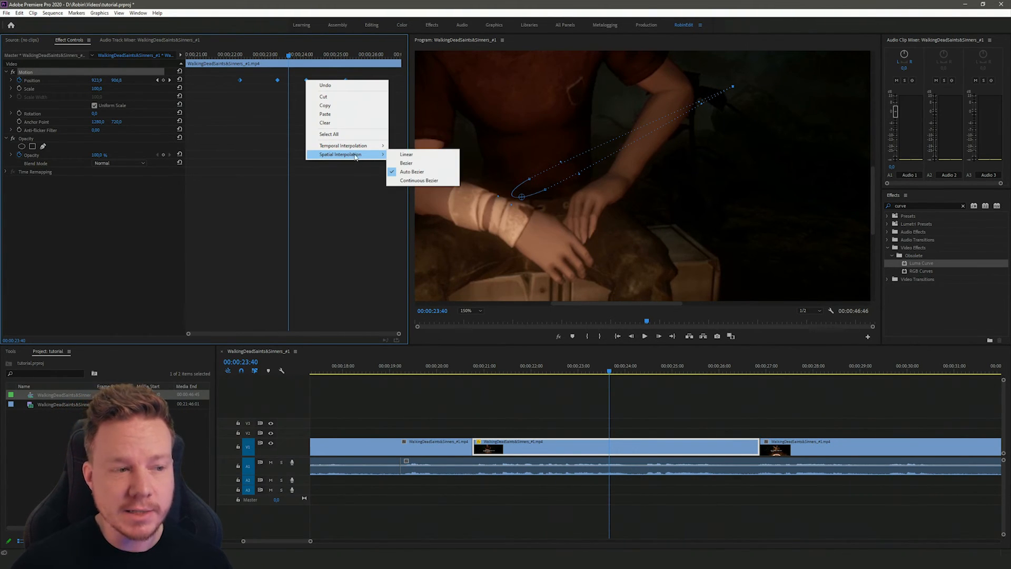
{"action": "left_click", "coordinate": [406, 155]}
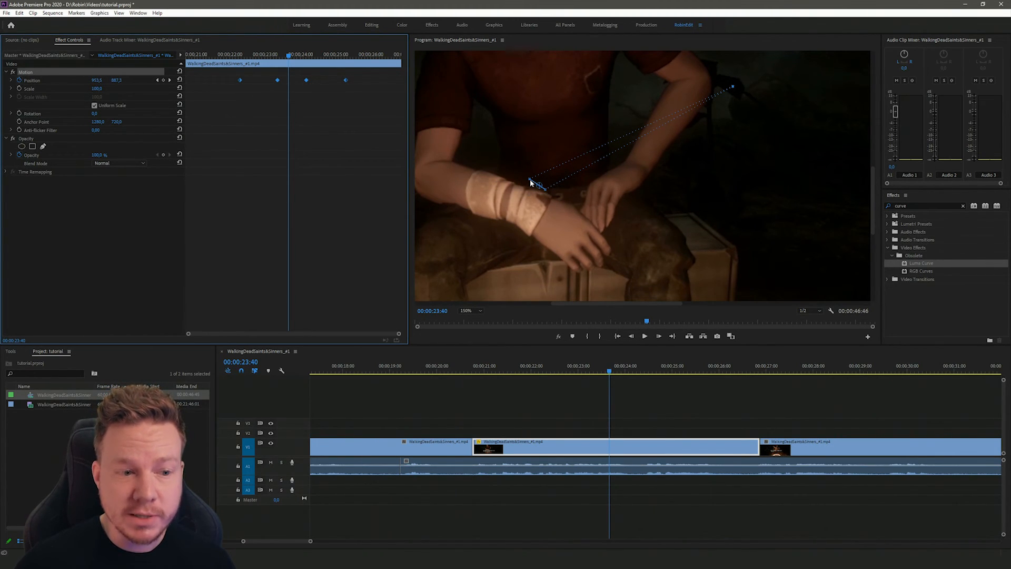
Fit the whole frame in the program view and play back the linear Position animation
{"action": "left_click", "coordinate": [470, 310]}
{"action": "left_click", "coordinate": [467, 316]}
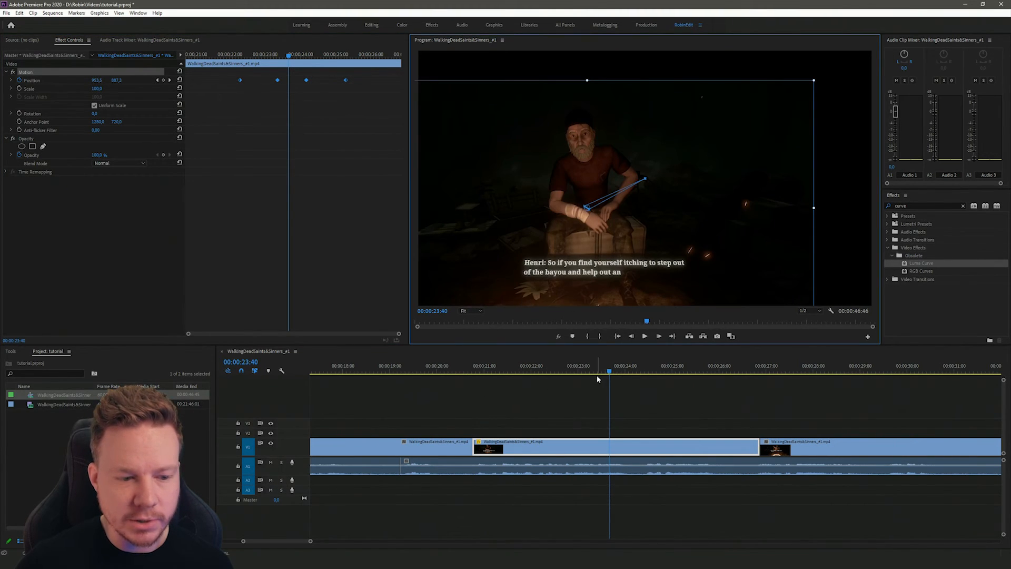
{"action": "key", "text": "space"}
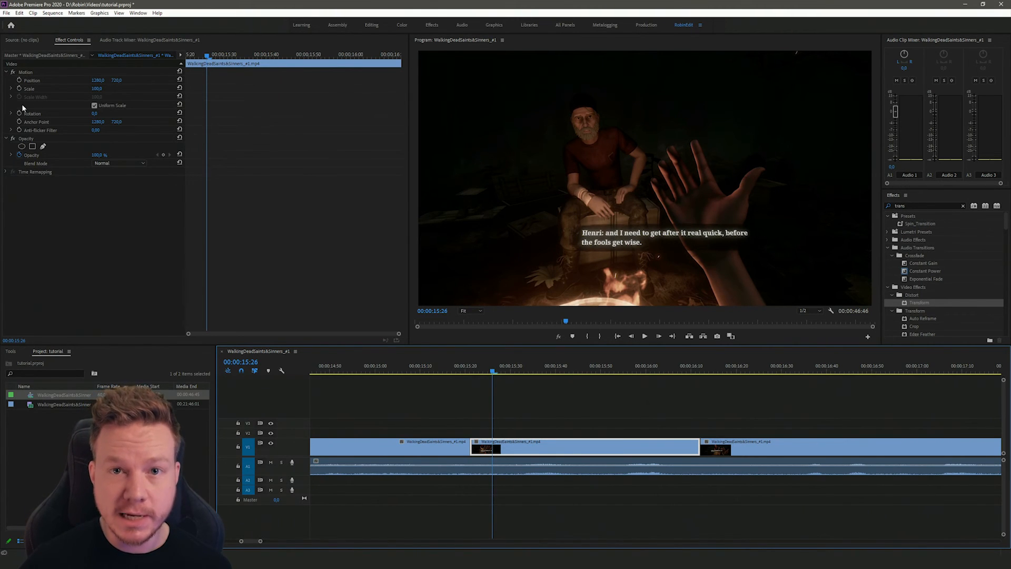
Scrub through the V1 clip at 00:00:15:26 and reposition its enlarged image to frame the bearded man's face
{"action": "left_click_drag", "start_coordinate": [493, 371], "coordinate": [638, 365]}
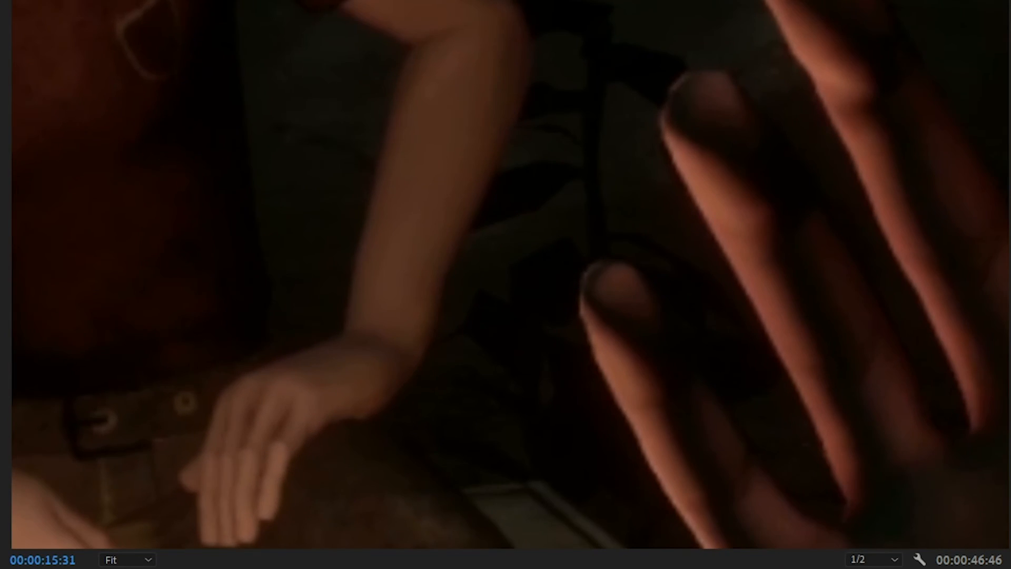
{"action": "left_click_drag", "start_coordinate": [613, 322], "coordinate": [858, 456]}
{"action": "left_click_drag", "start_coordinate": [163, 121], "coordinate": [442, 288]}
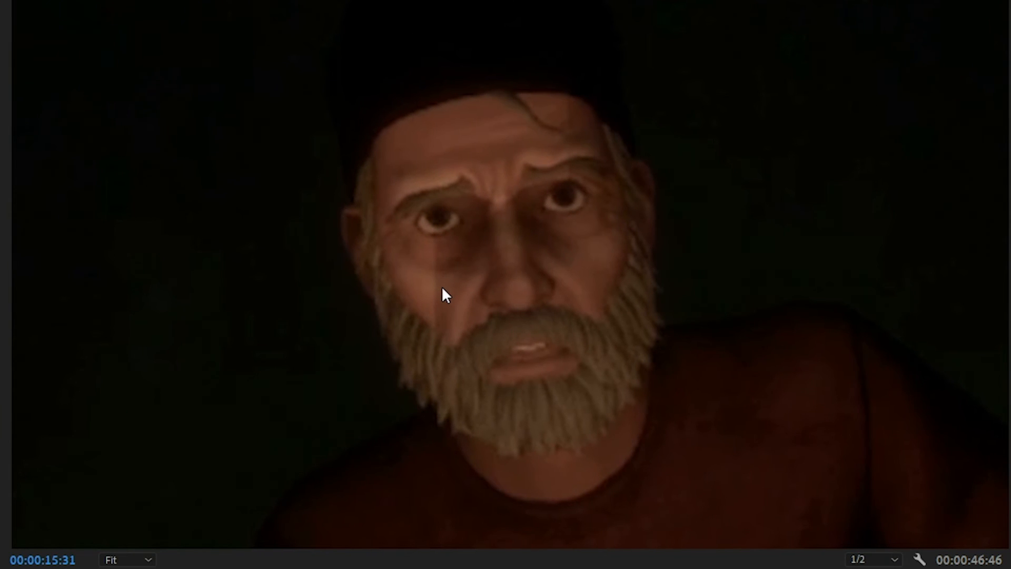
Step back and forth frame by frame around 00:00:15:31 to 00:00:15:37 to examine how the face drifts within the frame
{"action": "key", "text": "Right"}
{"action": "key", "text": "Right"}
{"action": "key", "text": "Right"}
{"action": "key", "text": "Right"}
{"action": "key", "text": "Right"}
{"action": "key", "text": "Right"}
{"action": "key", "text": "Right"}
{"action": "key", "text": "Right"}
{"action": "key", "text": "Right"}
{"action": "key", "text": "Right"}
{"action": "key", "text": "Right"}
{"action": "key", "text": "Right"}
{"action": "key", "text": "Right"}
{"action": "key", "text": "Right"}
{"action": "key", "text": "Right"}
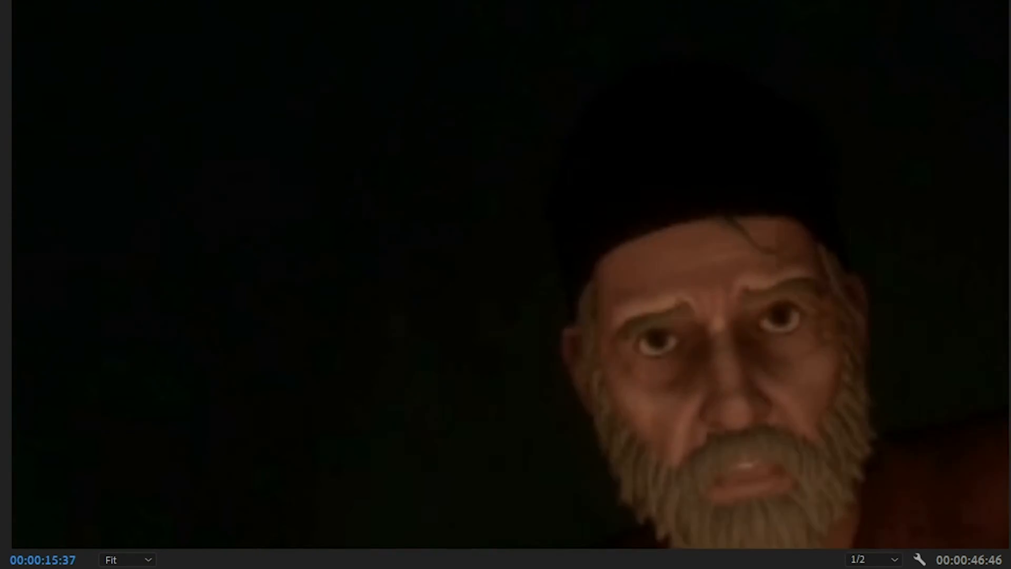
{"action": "key", "text": "Left"}
{"action": "key", "text": "Left"}
{"action": "key", "text": "Left"}
{"action": "key", "text": "Left"}
{"action": "key", "text": "Left"}
{"action": "key", "text": "Left"}
{"action": "key", "text": "Left"}
{"action": "key", "text": "Left"}
{"action": "key", "text": "Left"}
{"action": "key", "text": "Left"}
{"action": "key", "text": "Left"}
{"action": "key", "text": "Left"}
{"action": "key", "text": "Left"}
{"action": "key", "text": "Left"}
{"action": "key", "text": "Right"}
{"action": "key", "text": "Right"}
{"action": "key", "text": "Right"}
{"action": "key", "text": "Right"}
{"action": "key", "text": "Right"}
{"action": "key", "text": "Right"}
{"action": "key", "text": "Right"}
{"action": "key", "text": "Right"}
{"action": "key", "text": "Right"}
{"action": "key", "text": "Right"}
{"action": "key", "text": "Right"}
{"action": "key", "text": "Right"}
{"action": "key", "text": "Right"}
{"action": "key", "text": "Right"}
{"action": "key", "text": "Right"}
{"action": "key", "text": "Right"}
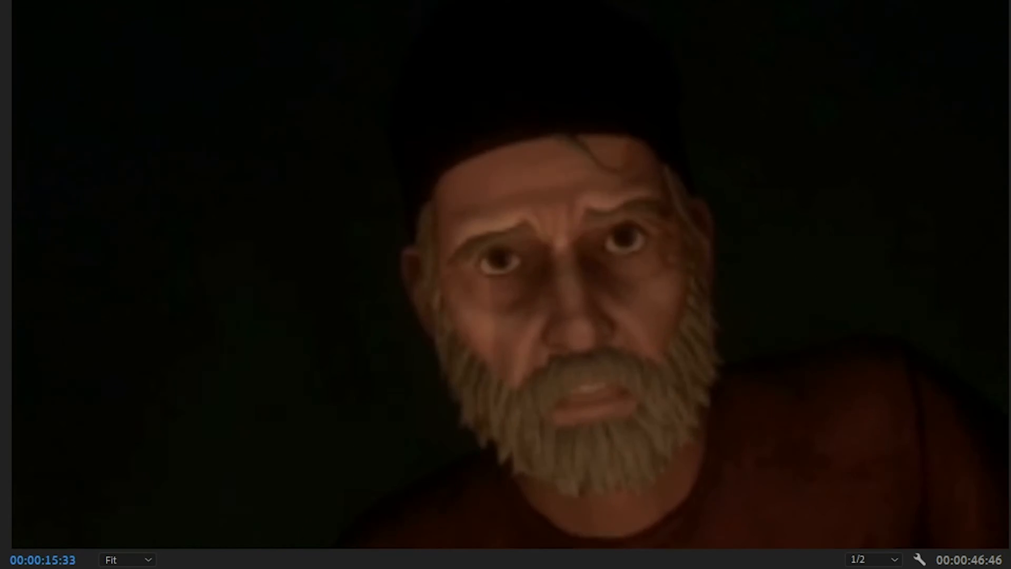
{"action": "key", "text": "Left"}
{"action": "key", "text": "Left"}
{"action": "key", "text": "Left"}
{"action": "key", "text": "Left"}
{"action": "key", "text": "Left"}
{"action": "key", "text": "Left"}
{"action": "key", "text": "Left"}
{"action": "key", "text": "Left"}
{"action": "key", "text": "Left"}
{"action": "key", "text": "Left"}
{"action": "key", "text": "Left"}
{"action": "key", "text": "Left"}
{"action": "key", "text": "Left"}
{"action": "key", "text": "Left"}
{"action": "key", "text": "Left"}
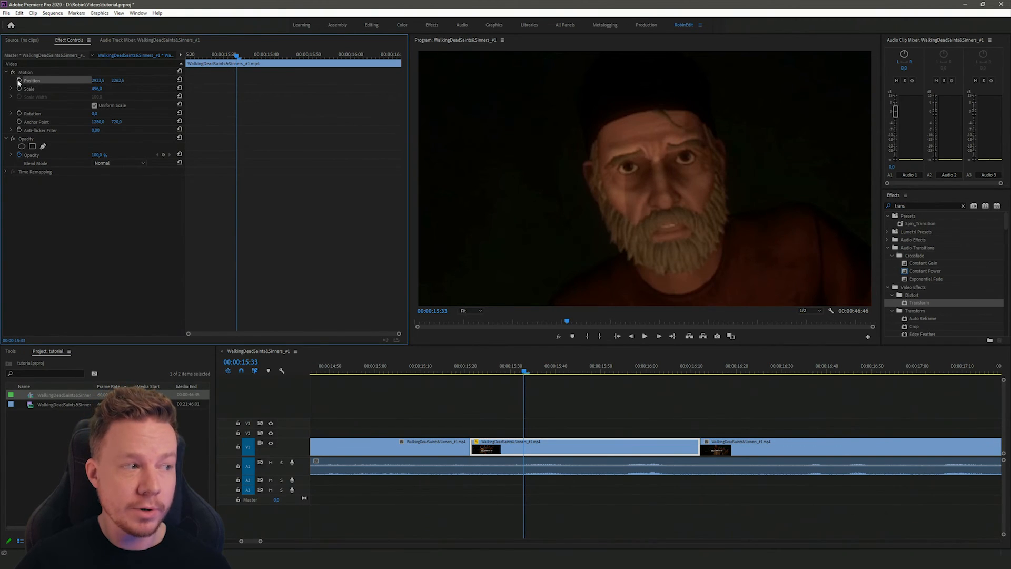
Start Position keyframing at 00:00:15:33 and add a keyframe at 00:00:15:29 by slightly shifting the image
{"action": "left_click", "coordinate": [29, 73]}
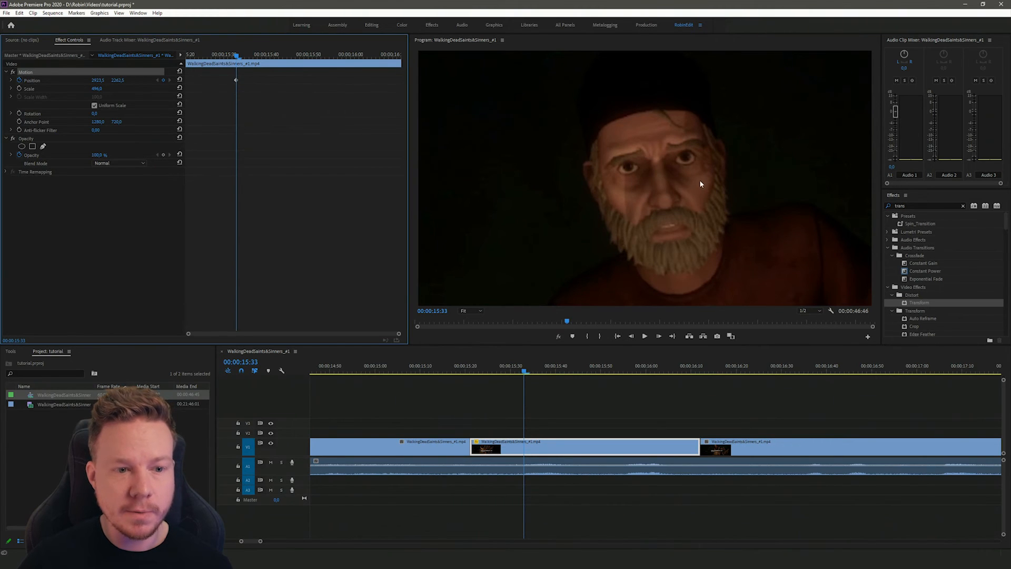
{"action": "key", "text": "Left"}
{"action": "key", "text": "Left"}
{"action": "key", "text": "Left"}
{"action": "key", "text": "Left"}
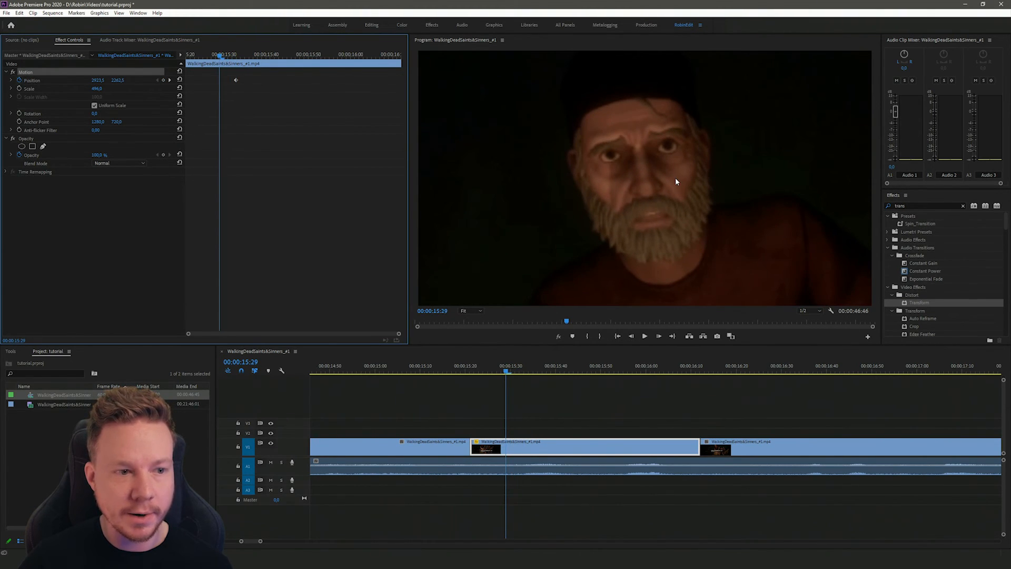
{"action": "left_click_drag", "start_coordinate": [613, 173], "coordinate": [616, 175]}
Show Safe Margins and use them to align the face at the 00:00:15:29 and 00:00:15:33 Position keyframes
{"action": "right_click", "coordinate": [702, 179]}
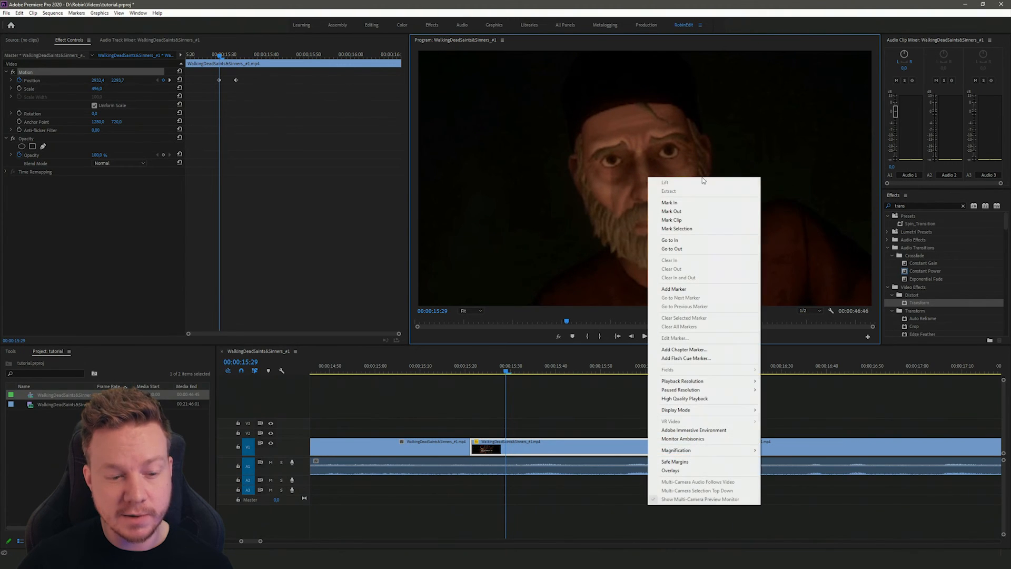
{"action": "left_click", "coordinate": [675, 462]}
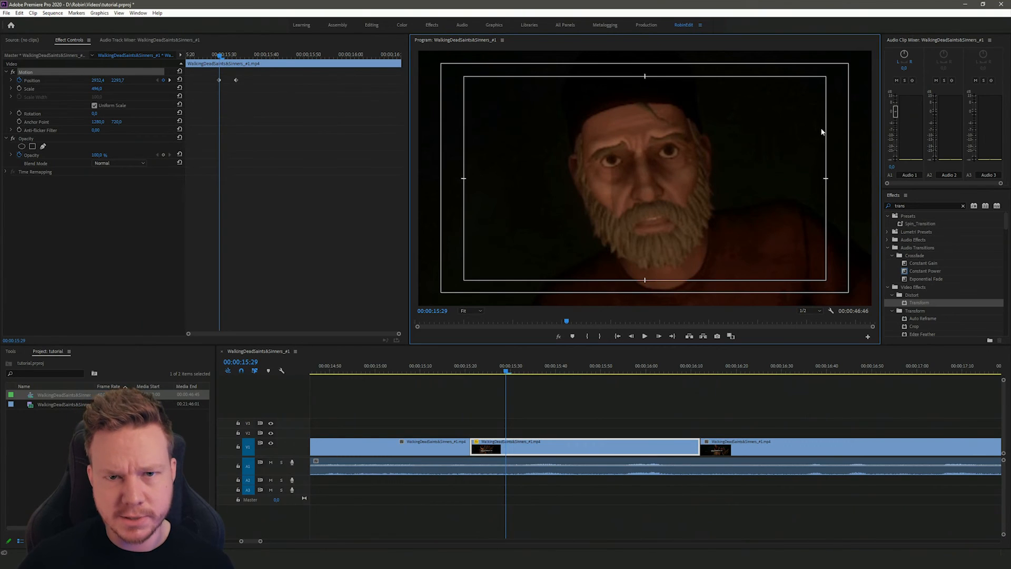
{"action": "key", "text": "ctrl+Down"}
{"action": "key", "text": "ctrl+Down"}
{"action": "key", "text": "ctrl+Down"}
{"action": "key", "text": "ctrl+Down"}
{"action": "key", "text": "ctrl+Down"}
{"action": "key", "text": "ctrl+Down"}
{"action": "key", "text": "ctrl+Down"}
{"action": "key", "text": "ctrl+Down"}
{"action": "key", "text": "ctrl+Down"}
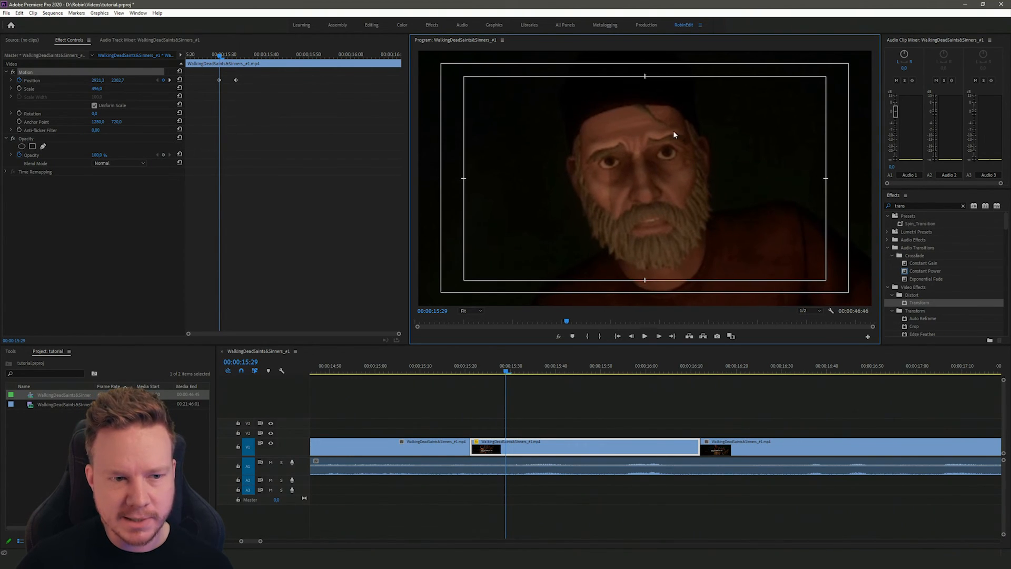
{"action": "key", "text": "Right"}
{"action": "left_click", "coordinate": [170, 80]}
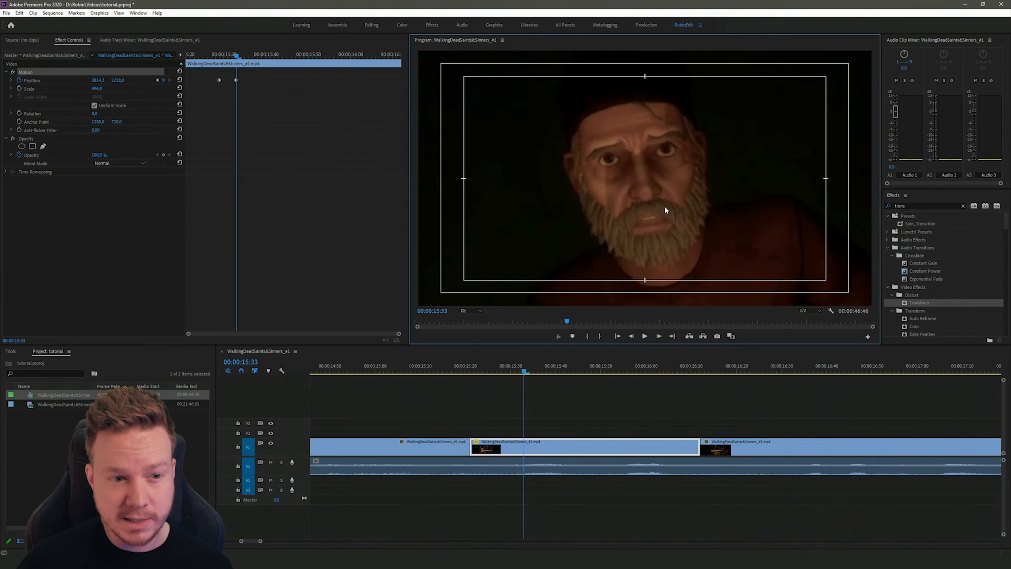
Realign the face with the safe margins by adding Position keyframes at 00:00:15:39 and seven frames further on
{"action": "key", "text": "Right"}
{"action": "key", "text": "Right"}
{"action": "key", "text": "Right"}
{"action": "key", "text": "Right"}
{"action": "key", "text": "Right"}
{"action": "key", "text": "Right"}
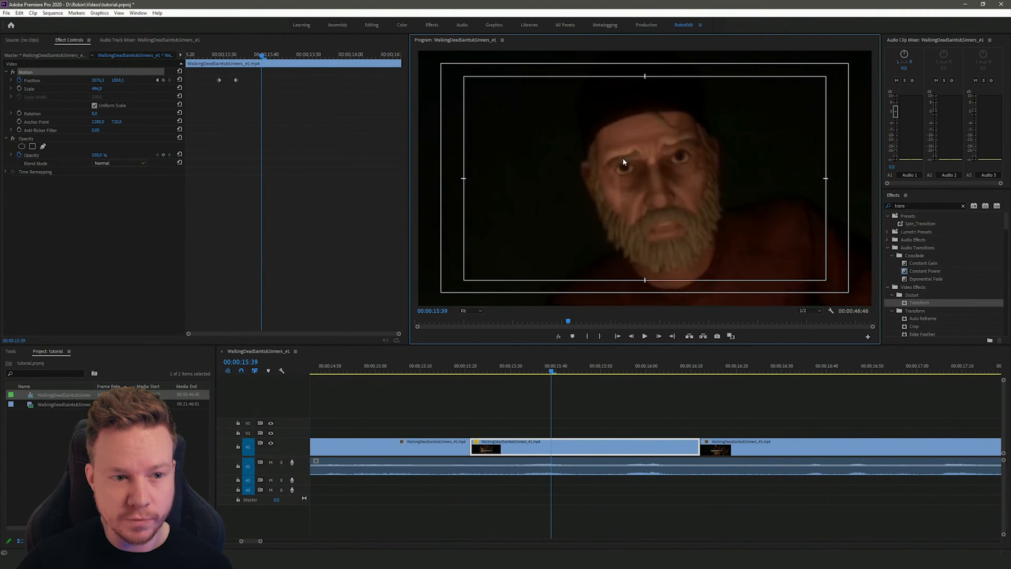
{"action": "key", "text": "Right"}
{"action": "key", "text": "Right"}
{"action": "key", "text": "Right"}
{"action": "key", "text": "Right"}
{"action": "key", "text": "Right"}
{"action": "key", "text": "Right"}
{"action": "key", "text": "Right"}
{"action": "left_click_drag", "start_coordinate": [611, 146], "coordinate": [671, 178]}
Add two more Position keyframes at five-frame intervals to keep the face aligned, and advance to 00:00:16:01
{"action": "key", "text": "Right"}
{"action": "key", "text": "Right"}
{"action": "key", "text": "Right"}
{"action": "key", "text": "Right"}
{"action": "key", "text": "Right"}
{"action": "key", "text": "Right"}
{"action": "key", "text": "Right"}
{"action": "key", "text": "Right"}
{"action": "key", "text": "Right"}
{"action": "key", "text": "Right"}
{"action": "key", "text": "Right"}
{"action": "key", "text": "Right"}
{"action": "key", "text": "Right"}
{"action": "key", "text": "Right"}
{"action": "key", "text": "Right"}
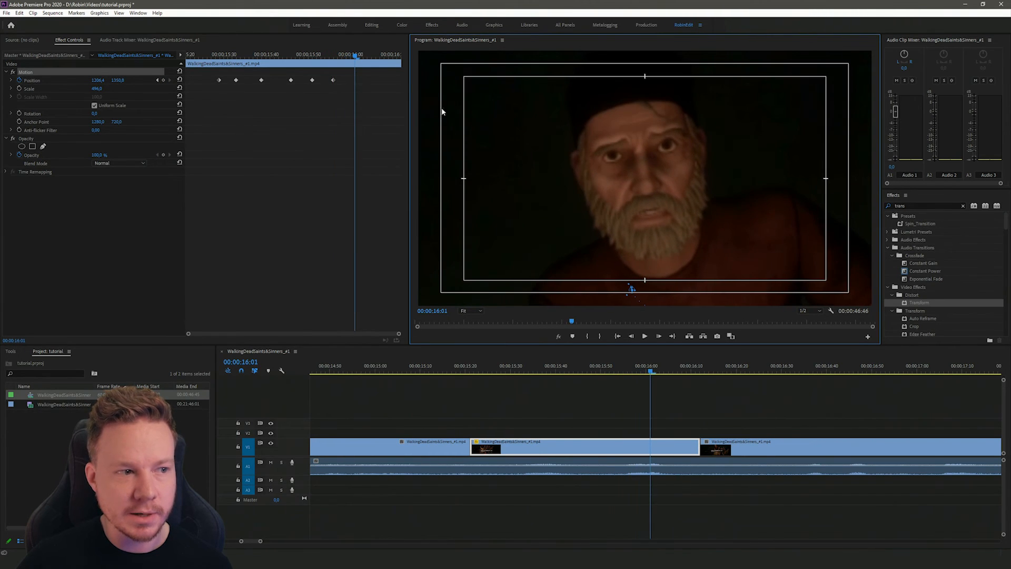
Select all the clip's Position keyframes and set their temporal interpolation to Bezier
{"action": "left_click_drag", "start_coordinate": [353, 67], "coordinate": [210, 100]}
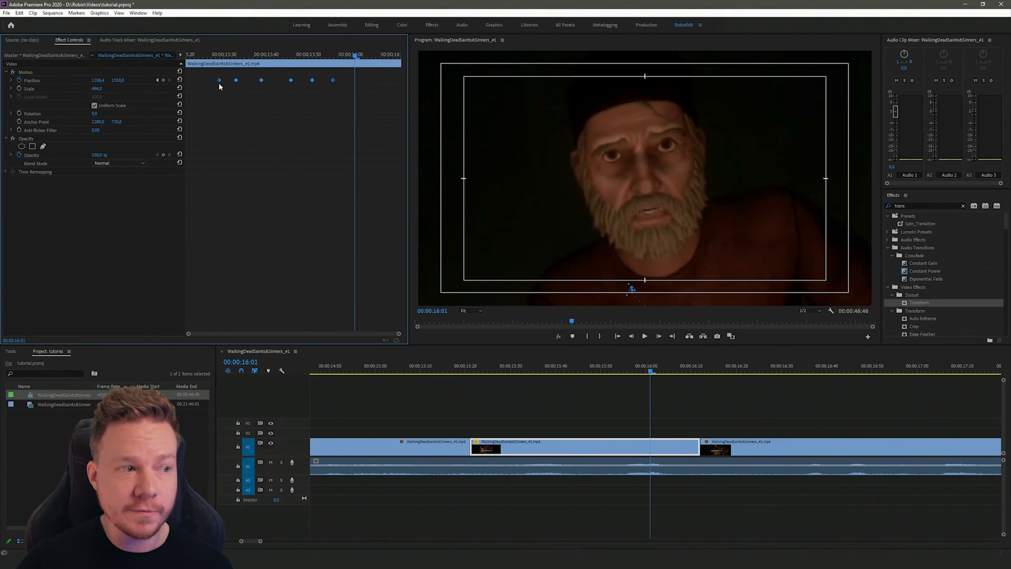
{"action": "right_click", "coordinate": [219, 82]}
{"action": "mouse_move", "coordinate": [289, 147]}
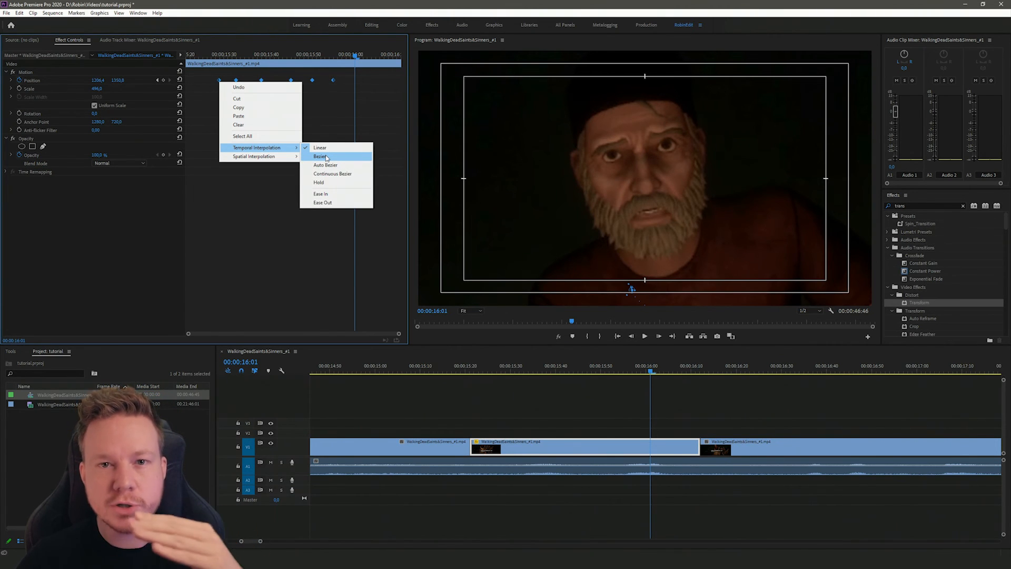
{"action": "left_click", "coordinate": [326, 157]}
Play back the face tracking from just before the first Position keyframe to check the movement
{"action": "left_click", "coordinate": [216, 54]}
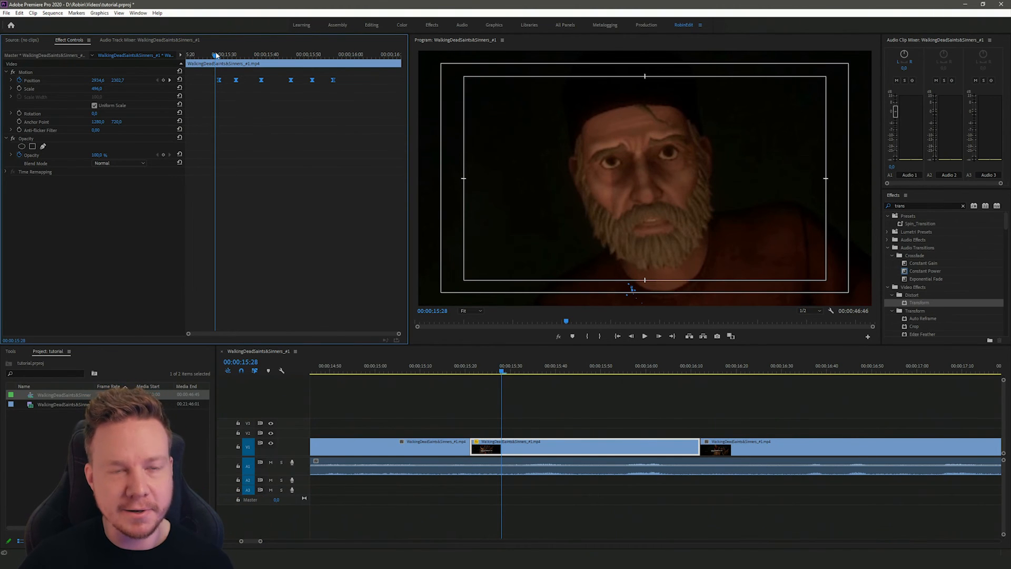
{"action": "key", "text": "Left"}
{"action": "key", "text": "Left"}
{"action": "key", "text": "Left"}
{"action": "key", "text": "Left"}
{"action": "key", "text": "space"}
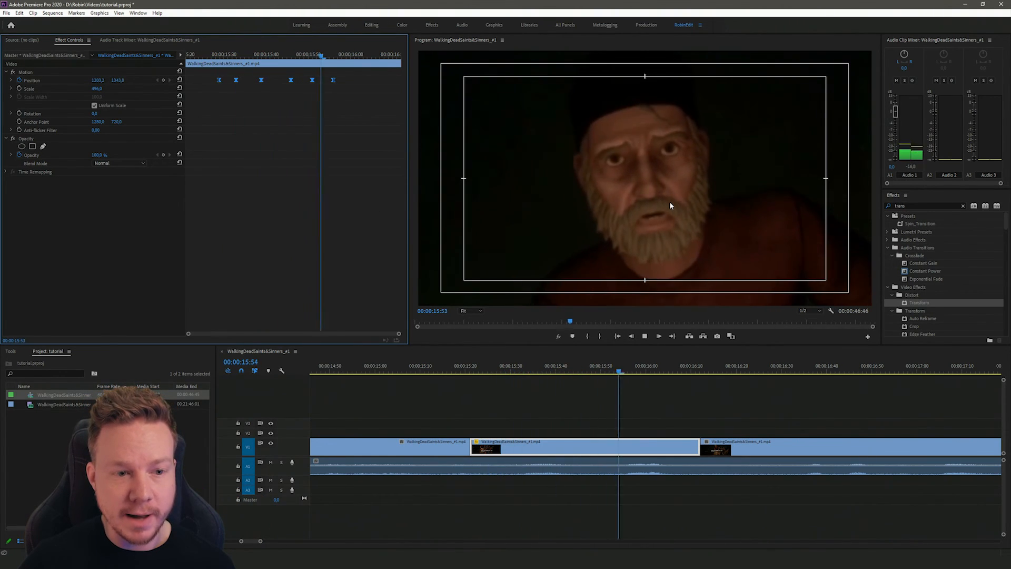
{"action": "left_click_drag", "start_coordinate": [225, 59], "coordinate": [334, 58]}
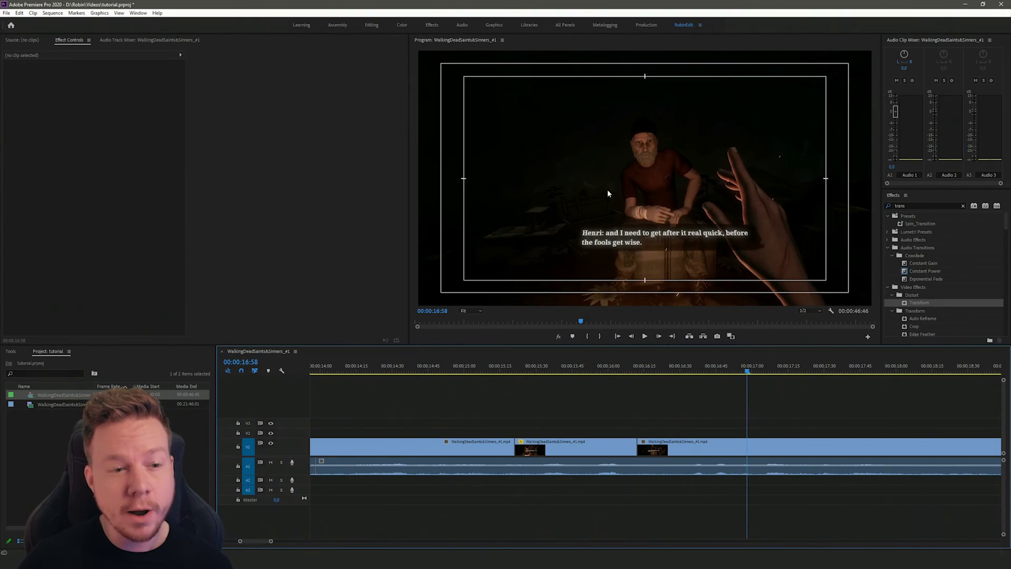
Hide the Safe Margins and replace the clip at 00:00:16:58 with an After Effects composition
{"action": "right_click", "coordinate": [679, 240]}
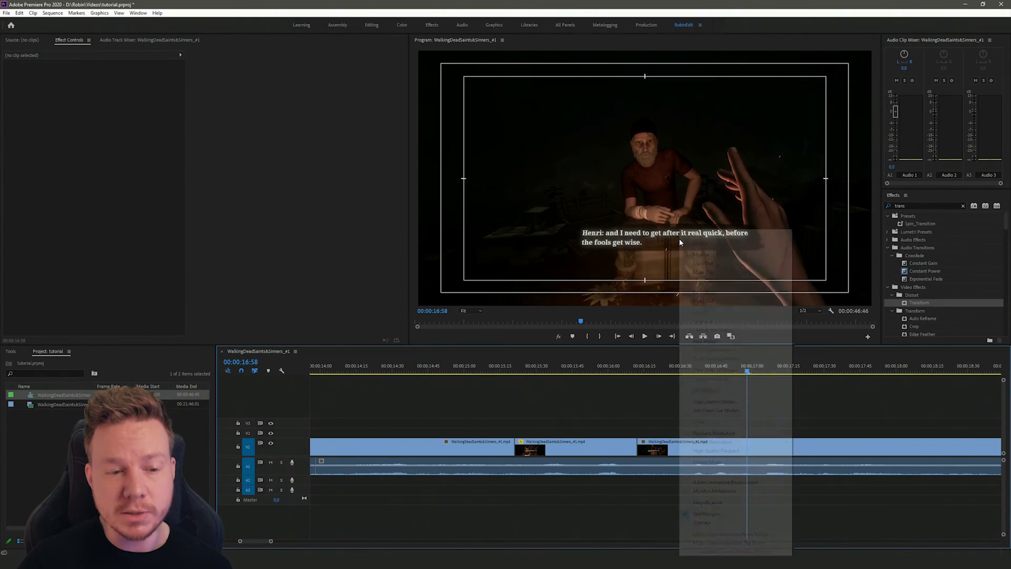
{"action": "left_click", "coordinate": [704, 512]}
{"action": "scroll", "coordinate": [700, 418], "scroll_direction": "down", "scroll_amount": 3}
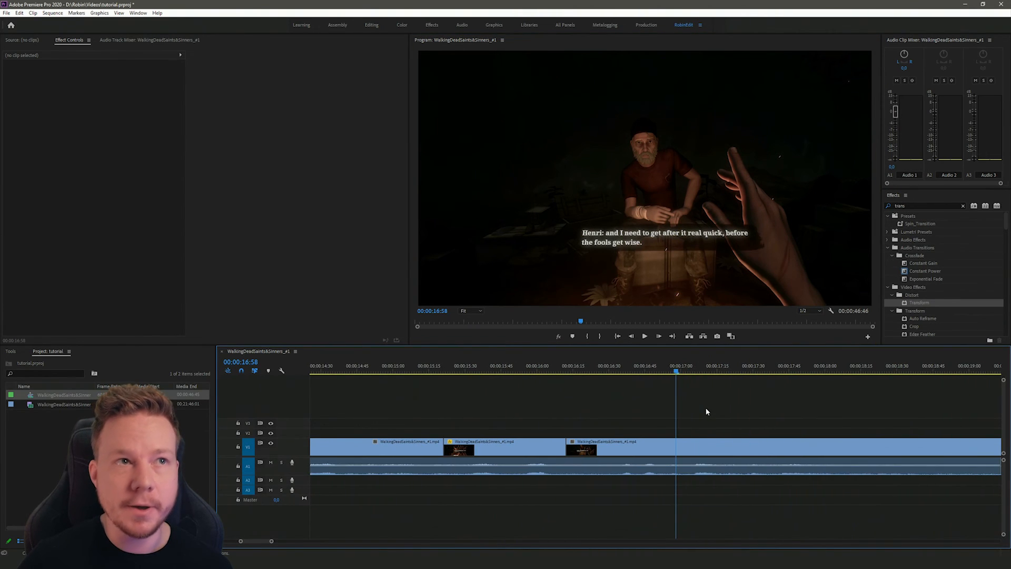
{"action": "scroll", "coordinate": [706, 408], "scroll_direction": "down", "scroll_amount": 2}
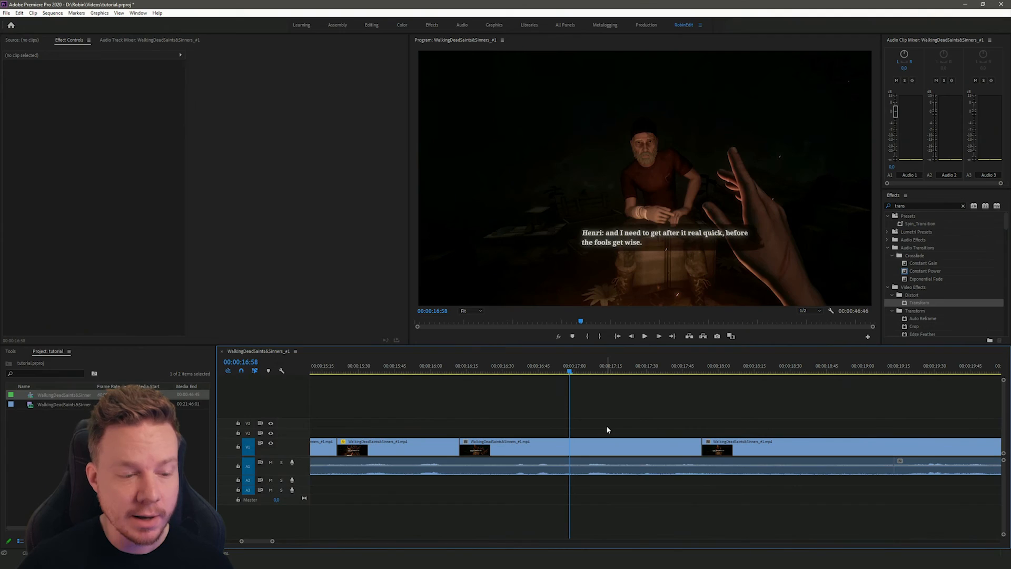
{"action": "right_click", "coordinate": [603, 450]}
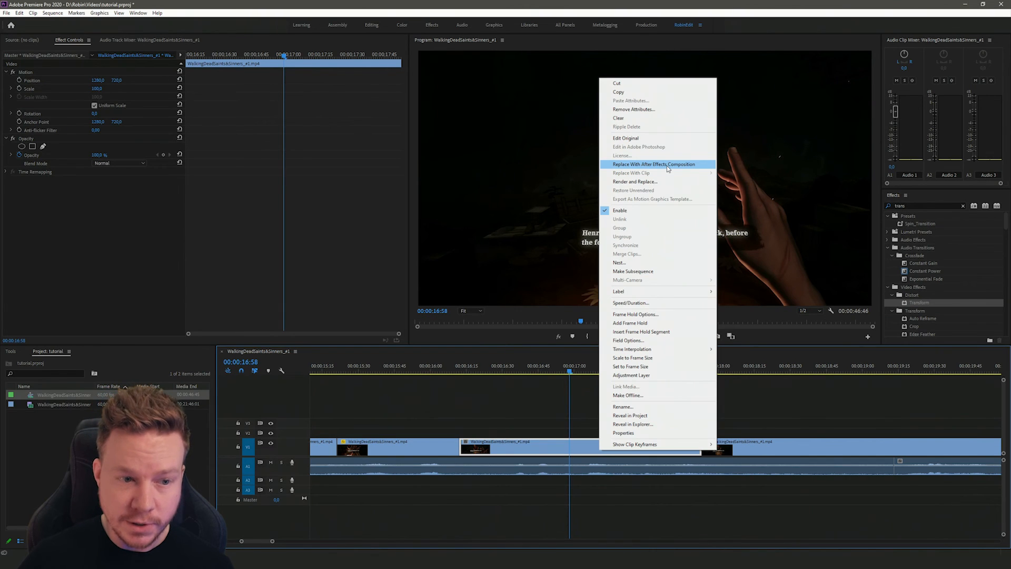
{"action": "left_click", "coordinate": [660, 257]}
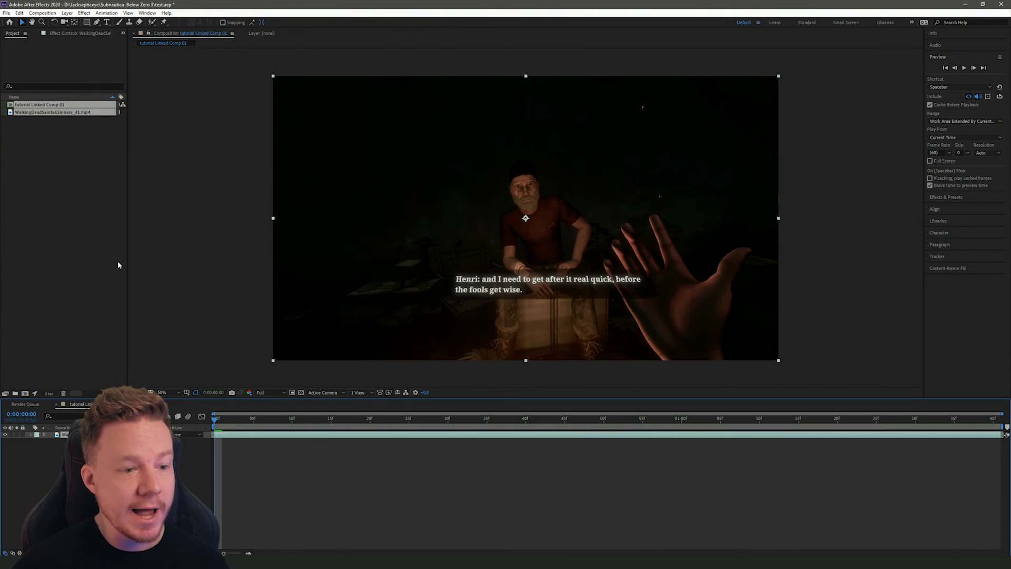
Show the motion tracking options at 0:00:00:49 in the linked comp, and rotate the video layer upside down
{"action": "left_click_drag", "start_coordinate": [277, 425], "coordinate": [595, 431]}
{"action": "left_click", "coordinate": [941, 256]}
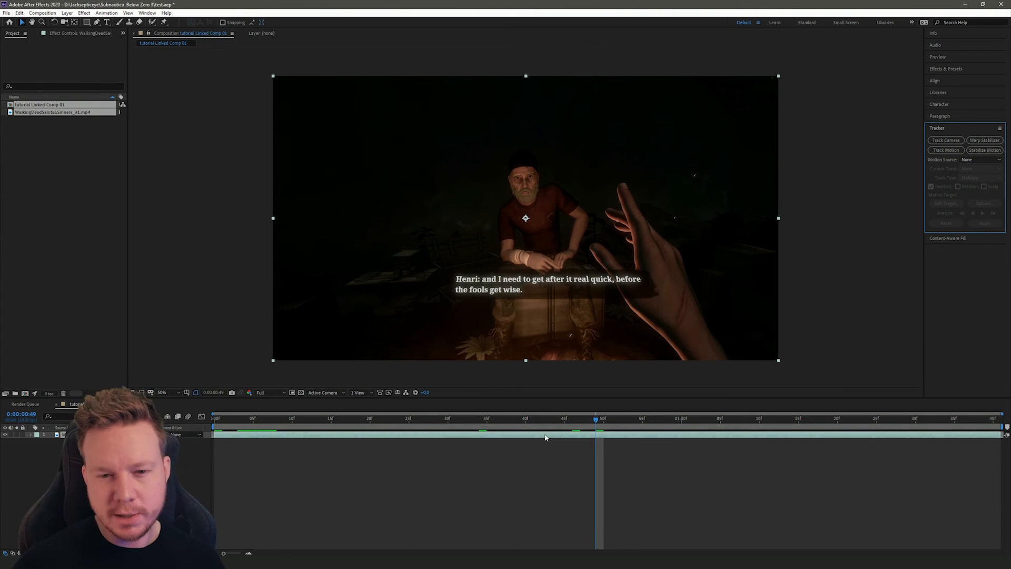
{"action": "left_click", "coordinate": [601, 437]}
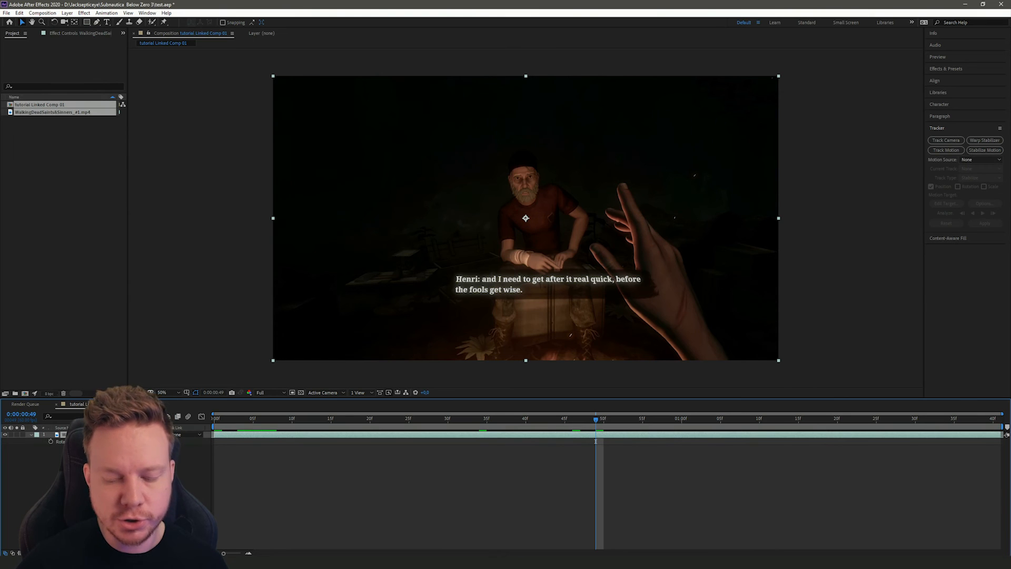
{"action": "key", "text": "Return"}
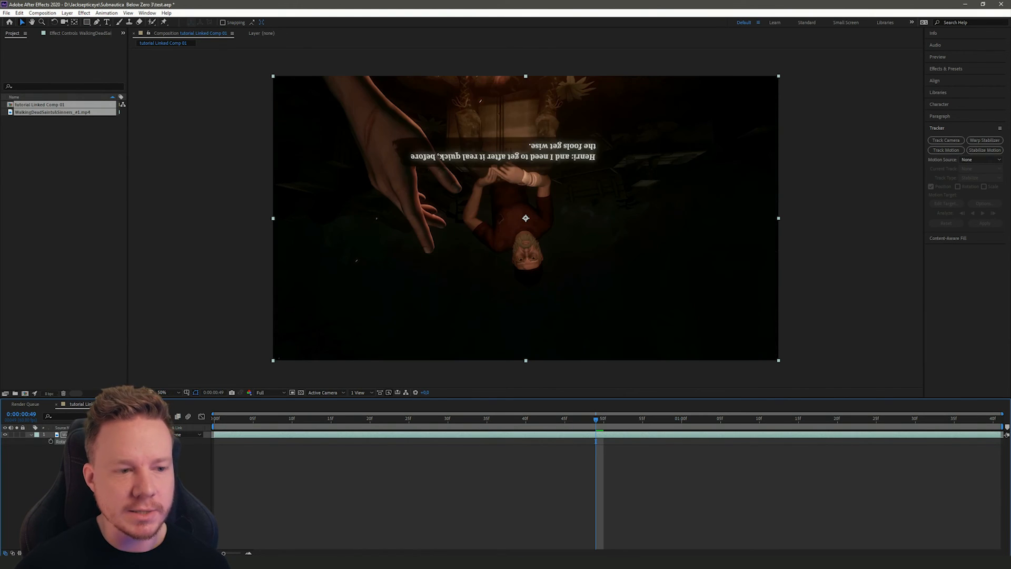
{"action": "left_click", "coordinate": [685, 471]}
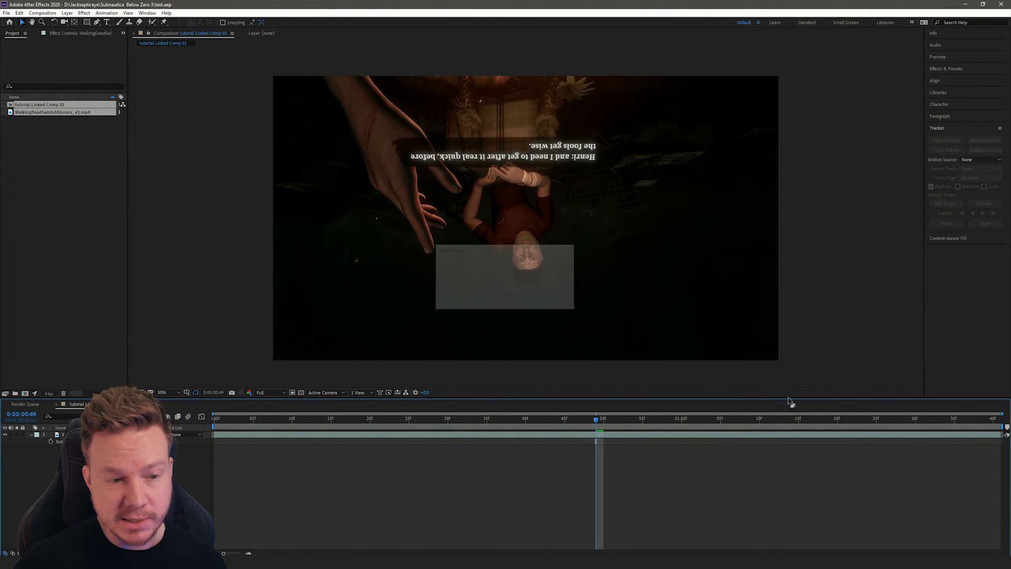
Switch between Premiere Pro and After Effects to check the rotation on the linked composition clip
{"action": "key", "text": "alt+Tab"}
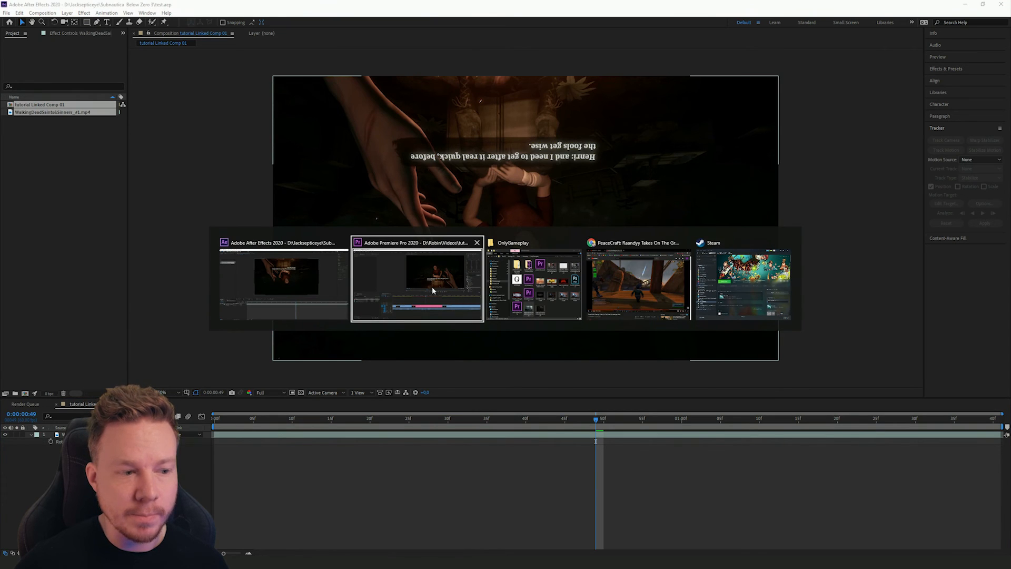
{"action": "left_click", "coordinate": [404, 283]}
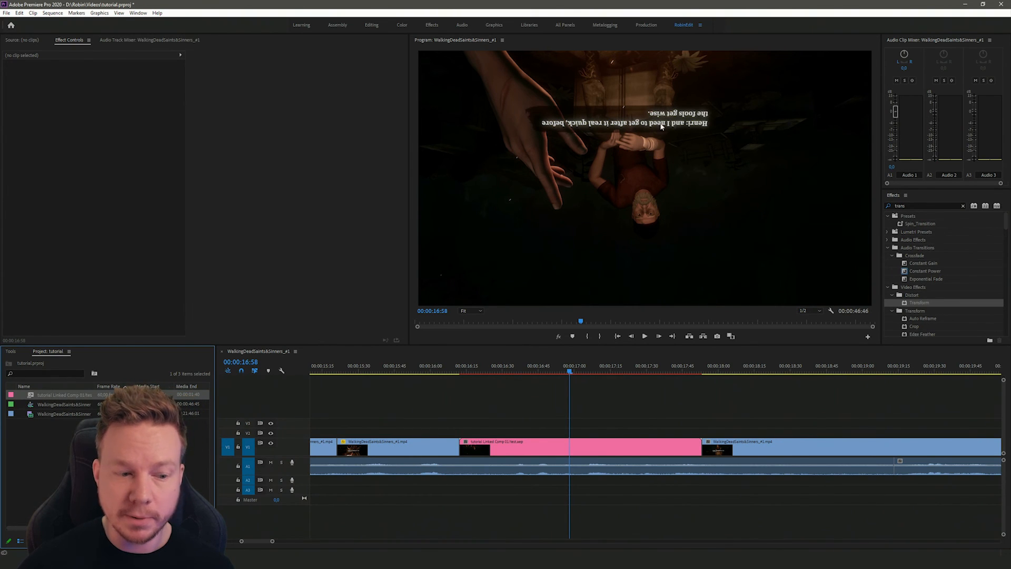
{"action": "left_click", "coordinate": [594, 448]}
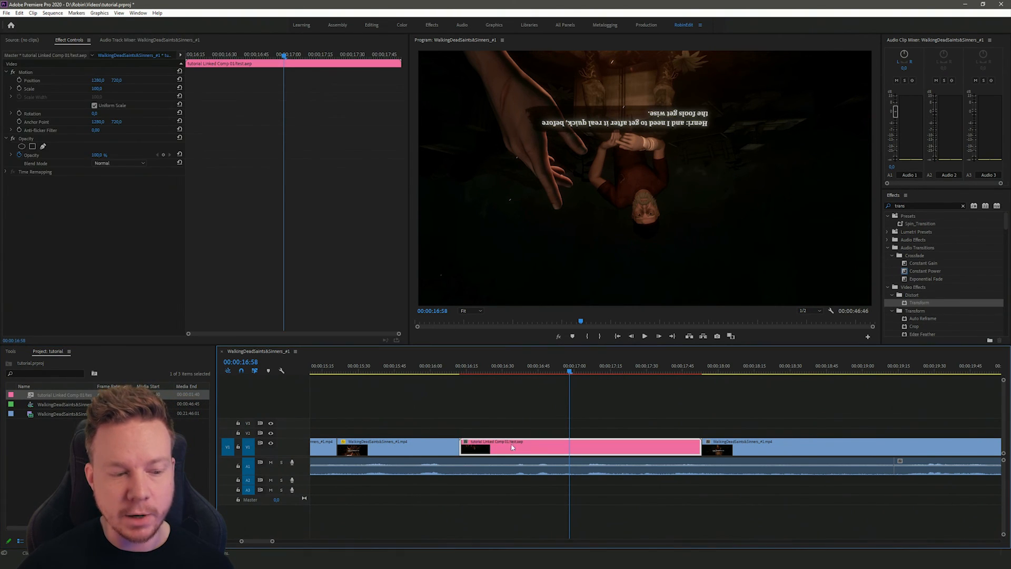
{"action": "double_click", "coordinate": [544, 444]}
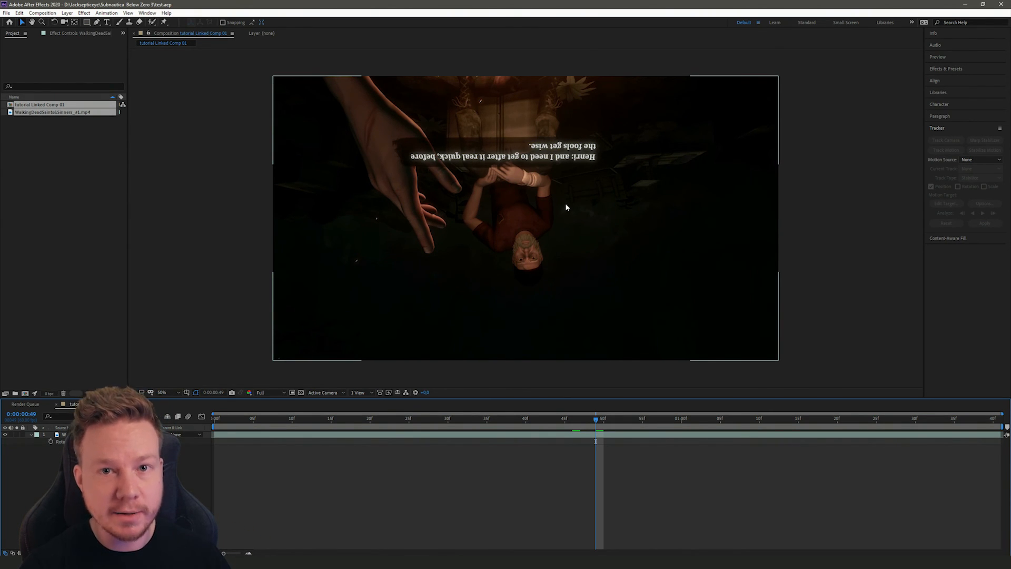
{"action": "key", "text": "alt+Tab"}
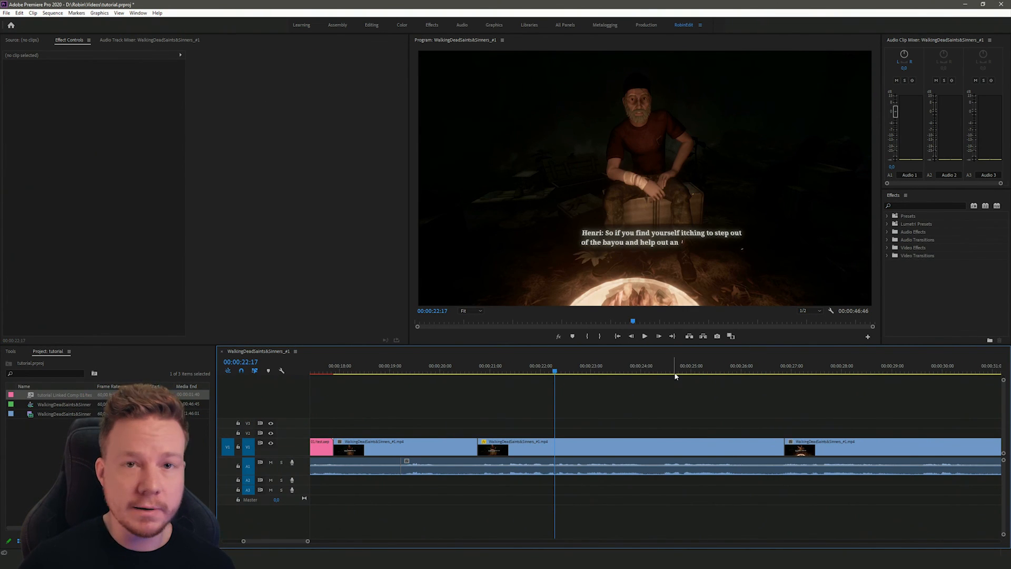
Apply the Crop effect to the clip at 00:00:22:17 and set its Left crop to 34%
{"action": "left_click", "coordinate": [922, 204]}
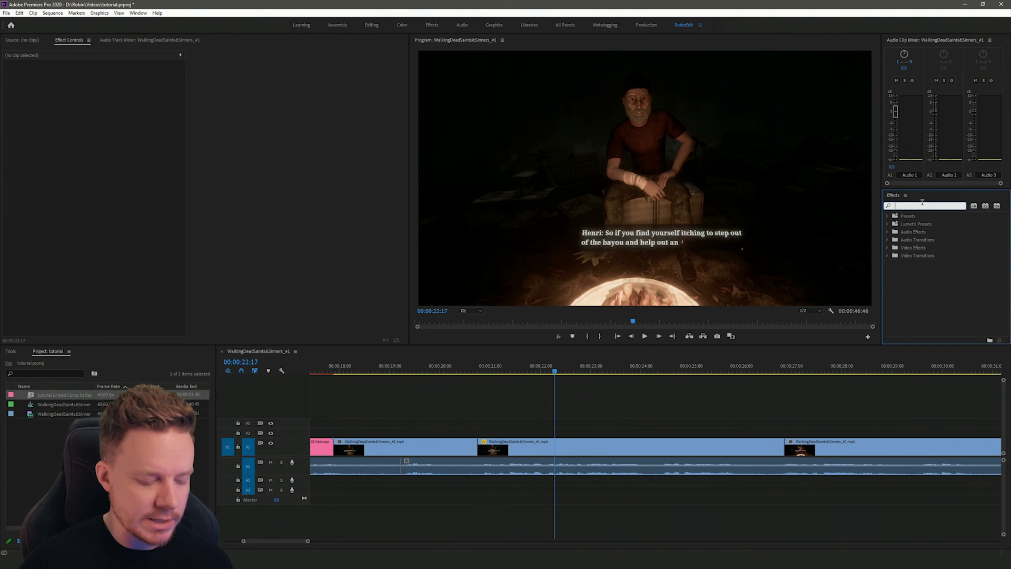
{"action": "type", "text": "crop"}
{"action": "left_click_drag", "start_coordinate": [915, 264], "coordinate": [541, 437]}
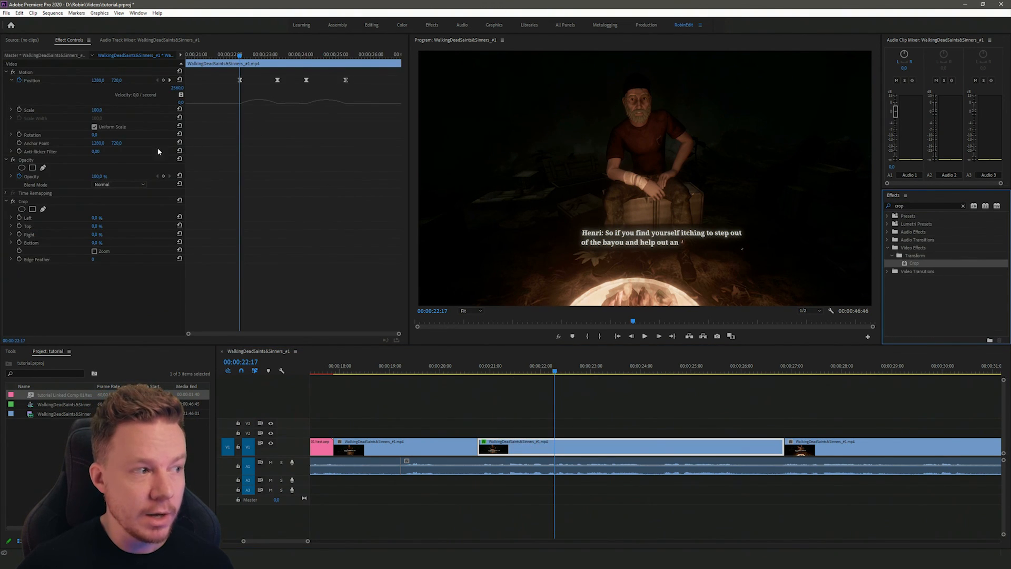
{"action": "mouse_move", "coordinate": [96, 217]}
{"action": "left_mouse_down"}
{"action": "mouse_move", "coordinate": [131, 217]}
{"action": "mouse_move", "coordinate": [103, 216]}
{"action": "left_mouse_up"}
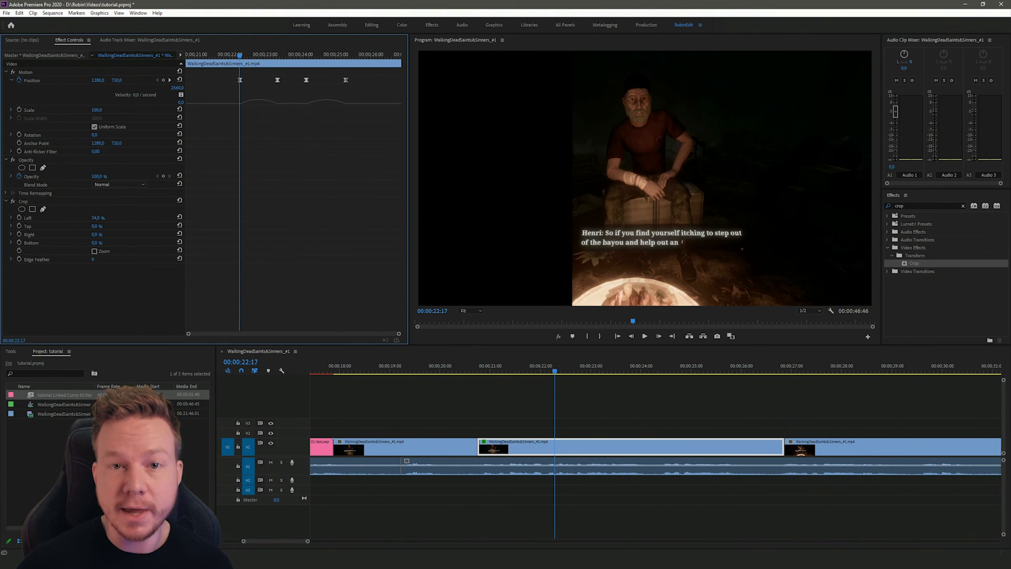
Crop the picture directly around the seated man, and refine the Top crop to 22% and Right to about 36%
{"action": "left_click", "coordinate": [23, 203]}
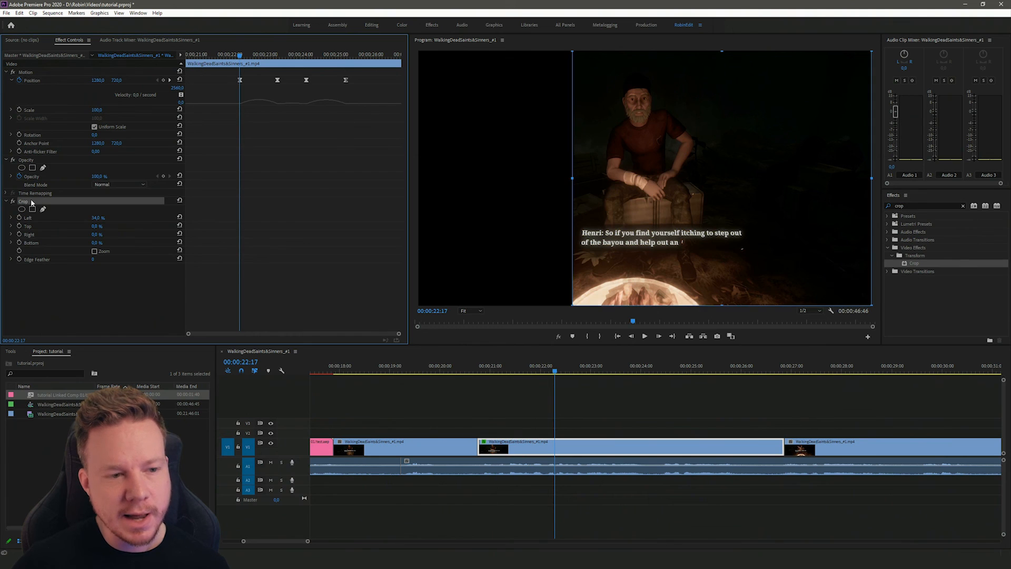
{"action": "left_click_drag", "start_coordinate": [571, 52], "coordinate": [584, 96]}
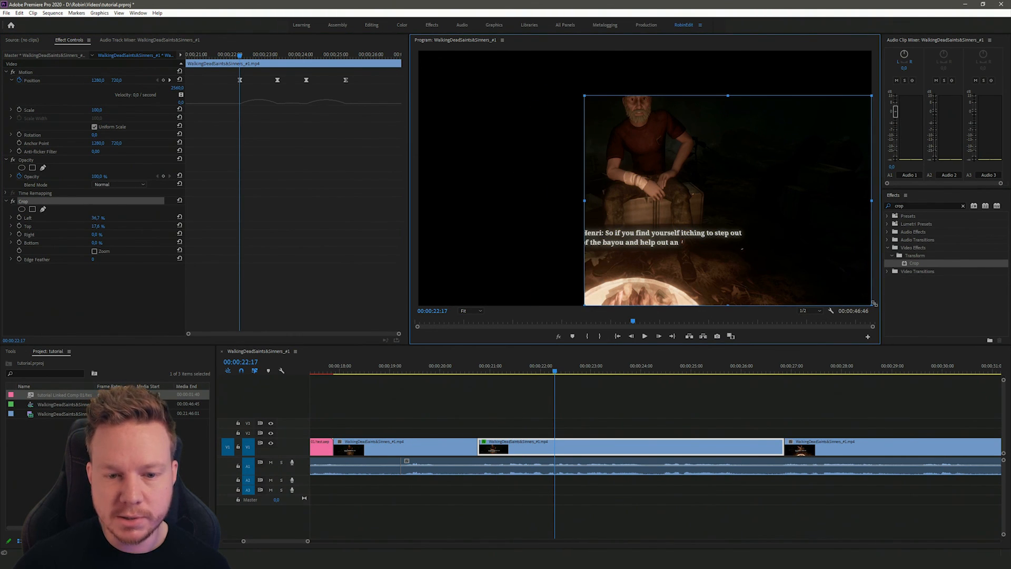
{"action": "left_click_drag", "start_coordinate": [871, 305], "coordinate": [761, 221]}
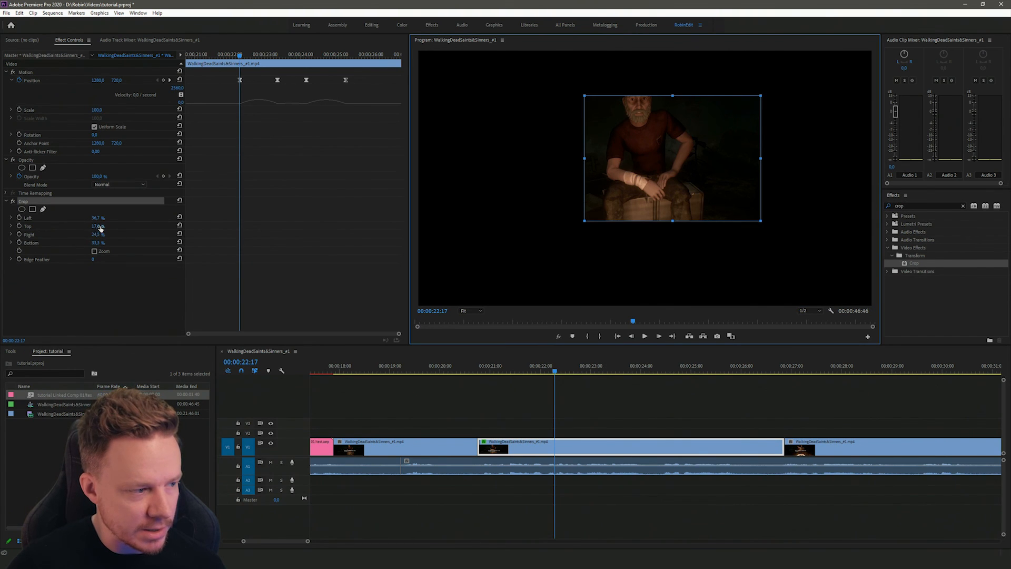
{"action": "mouse_move", "coordinate": [98, 226]}
{"action": "left_mouse_down"}
{"action": "mouse_move", "coordinate": [74, 226]}
{"action": "mouse_move", "coordinate": [104, 235]}
{"action": "left_mouse_up"}
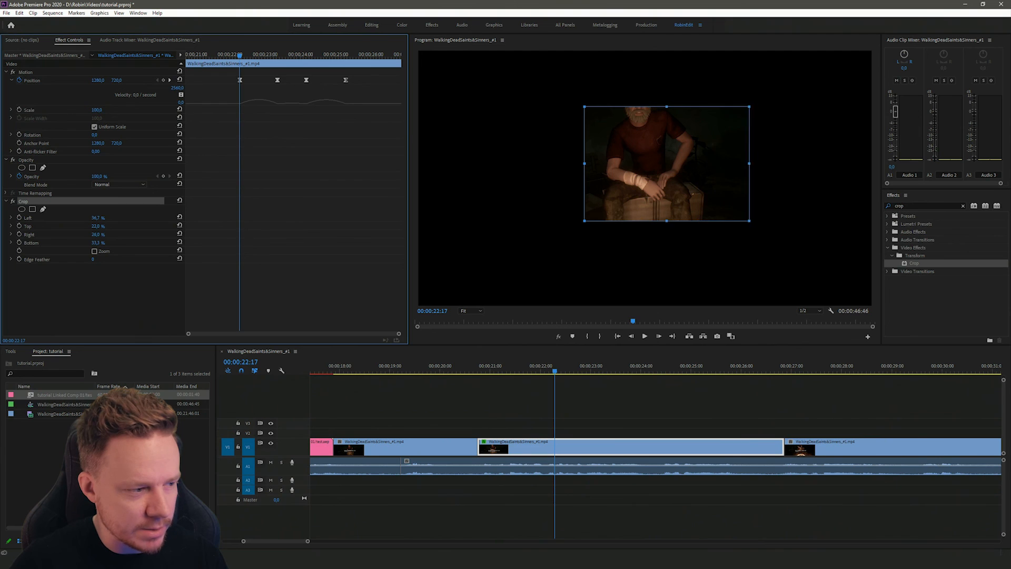
{"action": "left_click", "coordinate": [103, 234]}
{"action": "type", "text": "36,2"}
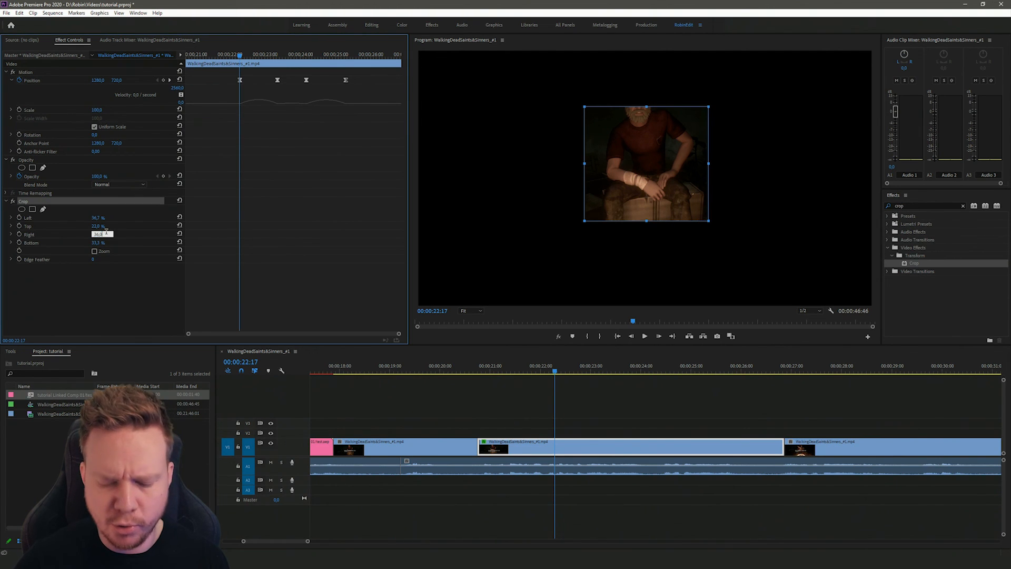
{"action": "key", "text": "Return"}
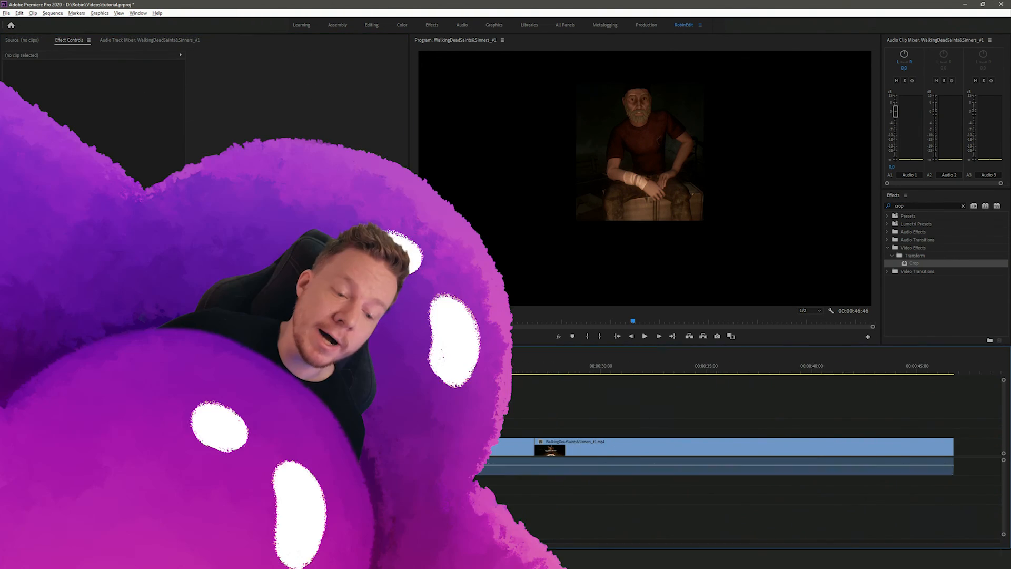
Clear the effects search and apply the saved CamIn_Left preset to the clip at 00:00:18:22
{"action": "scroll", "coordinate": [321, 426], "scroll_direction": "up", "scroll_amount": 5}
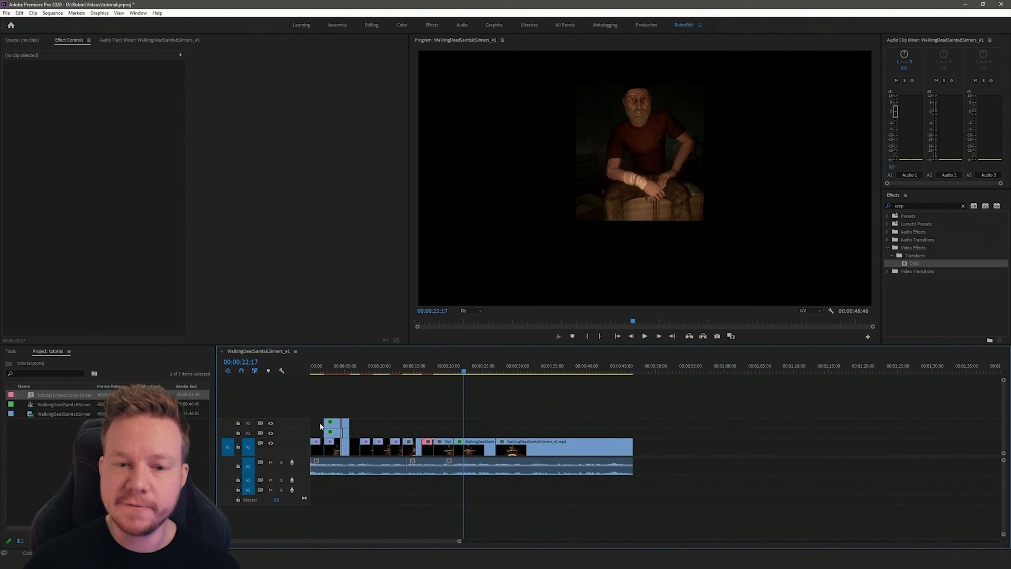
{"action": "left_click", "coordinate": [963, 205]}
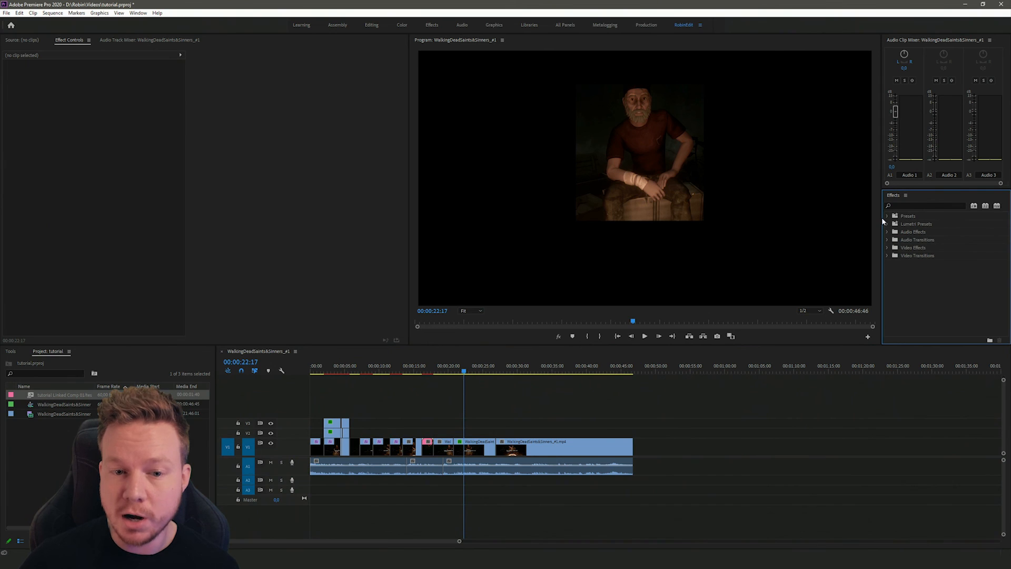
{"action": "left_click", "coordinate": [886, 215]}
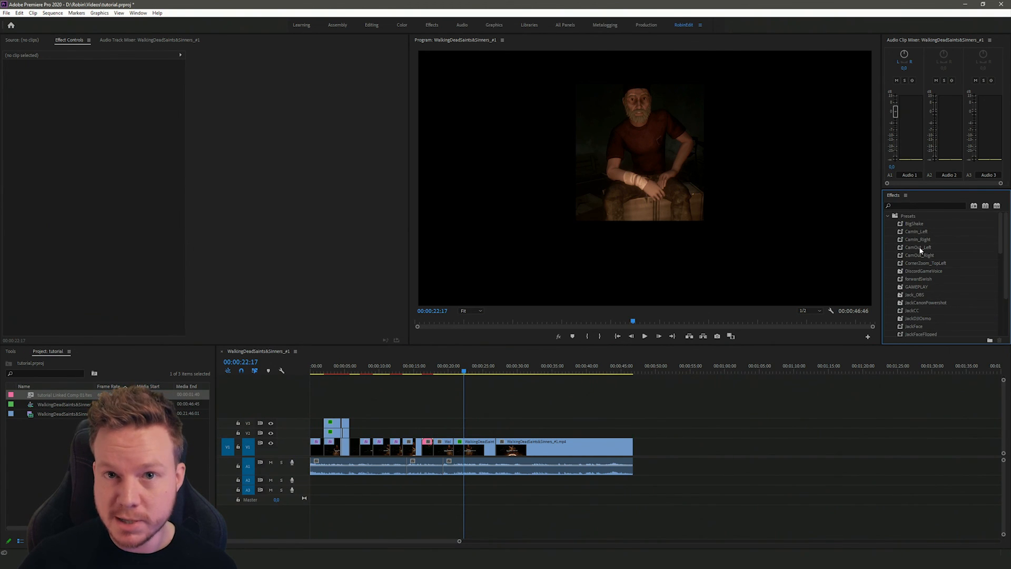
{"action": "scroll", "coordinate": [529, 448], "scroll_direction": "up", "scroll_amount": 4}
{"action": "left_click", "coordinate": [507, 370]}
{"action": "left_click", "coordinate": [918, 232]}
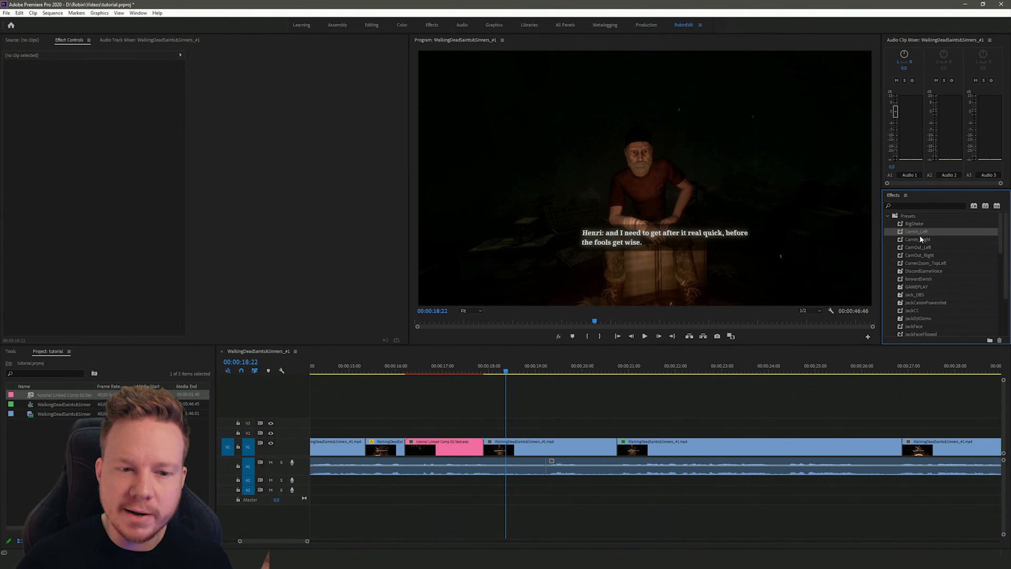
{"action": "left_click_drag", "start_coordinate": [475, 454], "coordinate": [495, 454]}
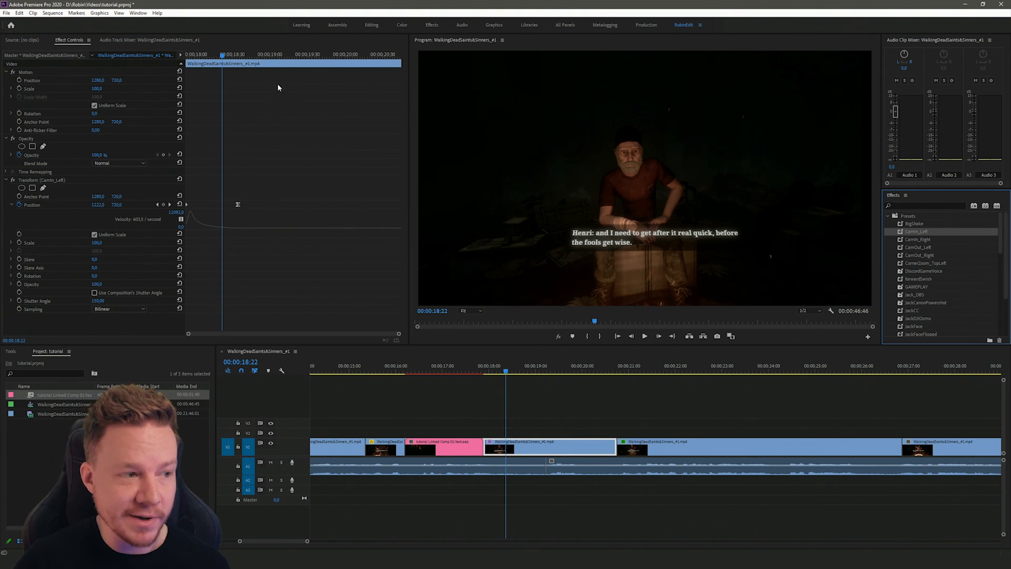
Play the clip from its start at 00:00:17:53 to preview the preset's slide-in movement
{"action": "left_click_drag", "start_coordinate": [223, 55], "coordinate": [165, 59]}
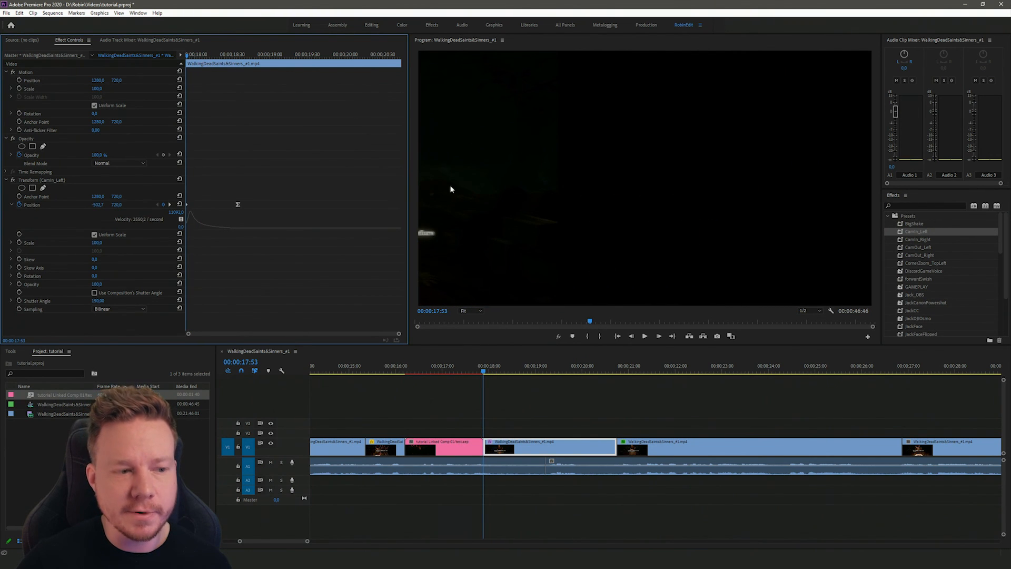
{"action": "key", "text": "space"}
{"action": "key", "text": "space"}
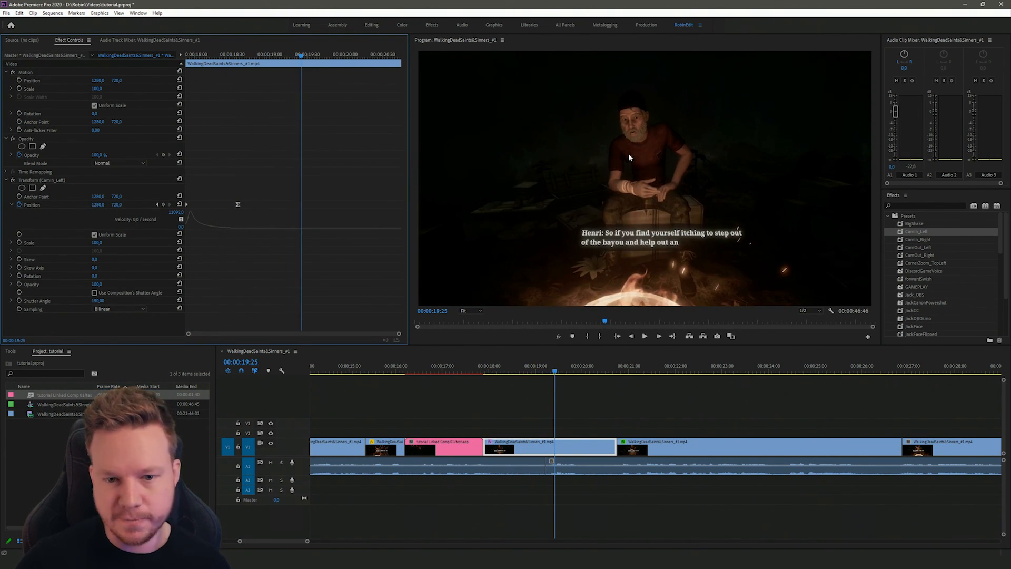
Apply the saved CamOut_Right preset to the clip at 00:00:19:25 and scrub through it to preview the slide-in and slide-out movement
{"action": "left_click", "coordinate": [921, 240]}
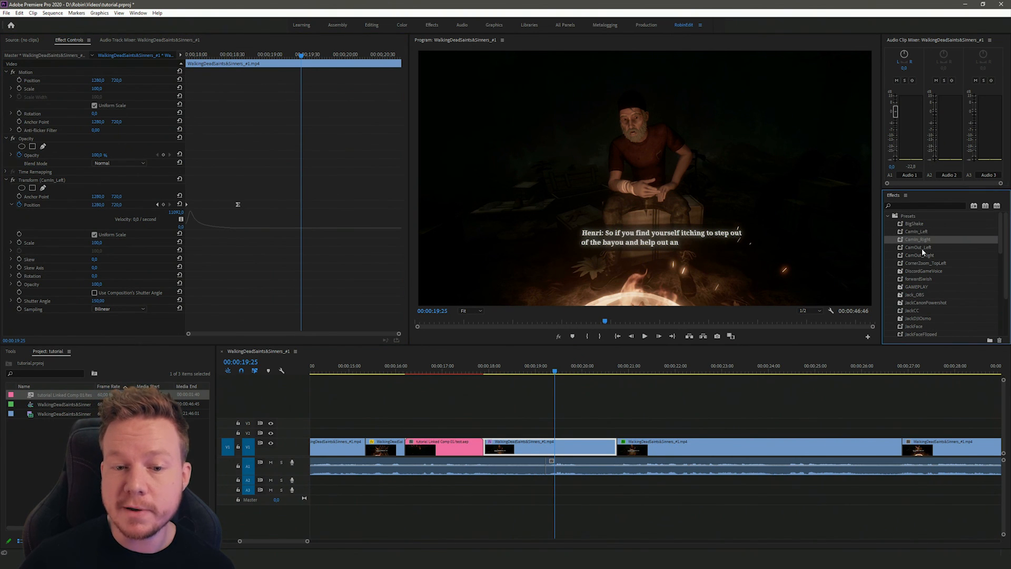
{"action": "left_click", "coordinate": [916, 245]}
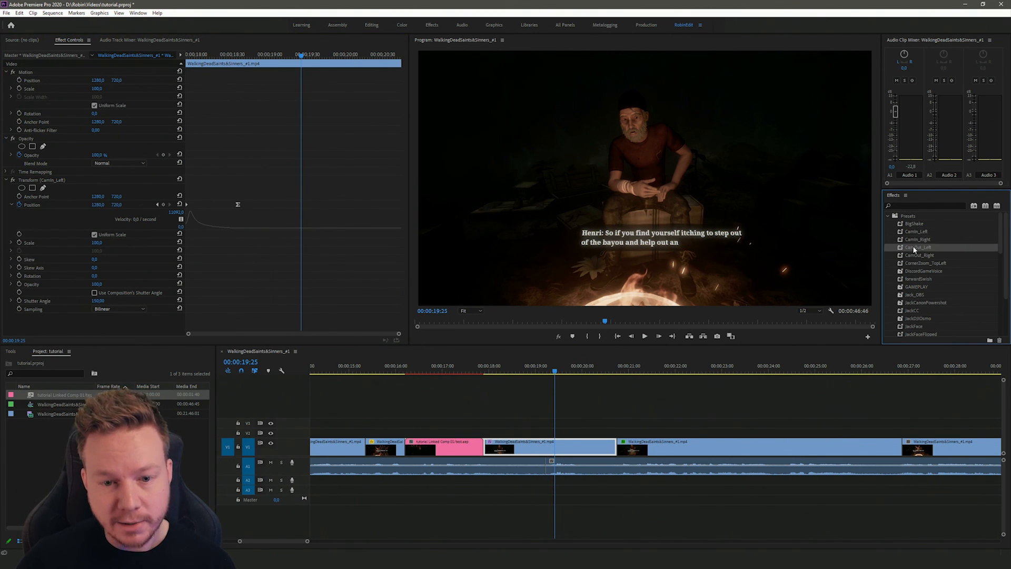
{"action": "left_click", "coordinate": [922, 255]}
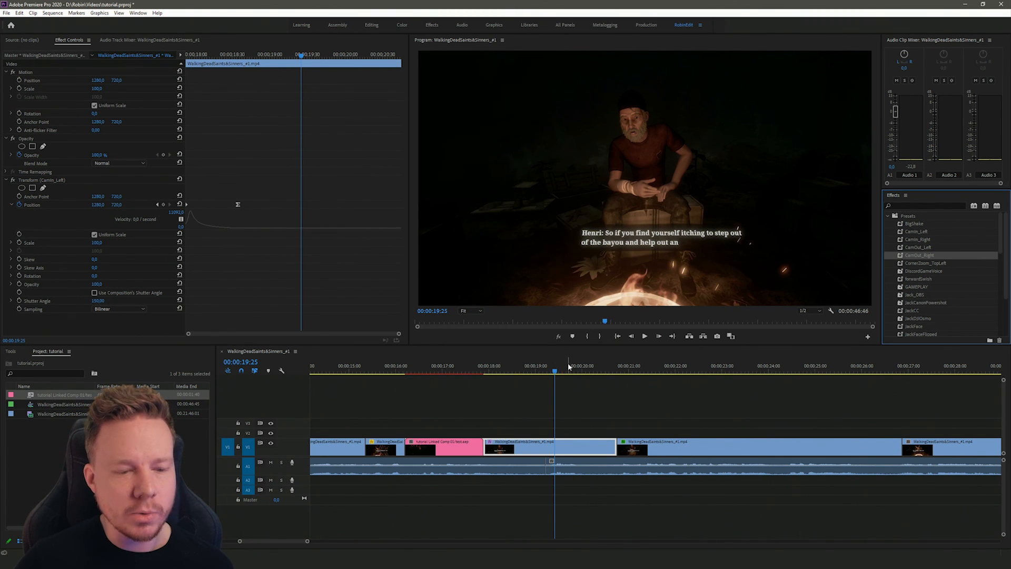
{"action": "left_click_drag", "start_coordinate": [677, 381], "coordinate": [584, 451]}
{"action": "scroll", "coordinate": [338, 251], "scroll_direction": "down", "scroll_amount": 3}
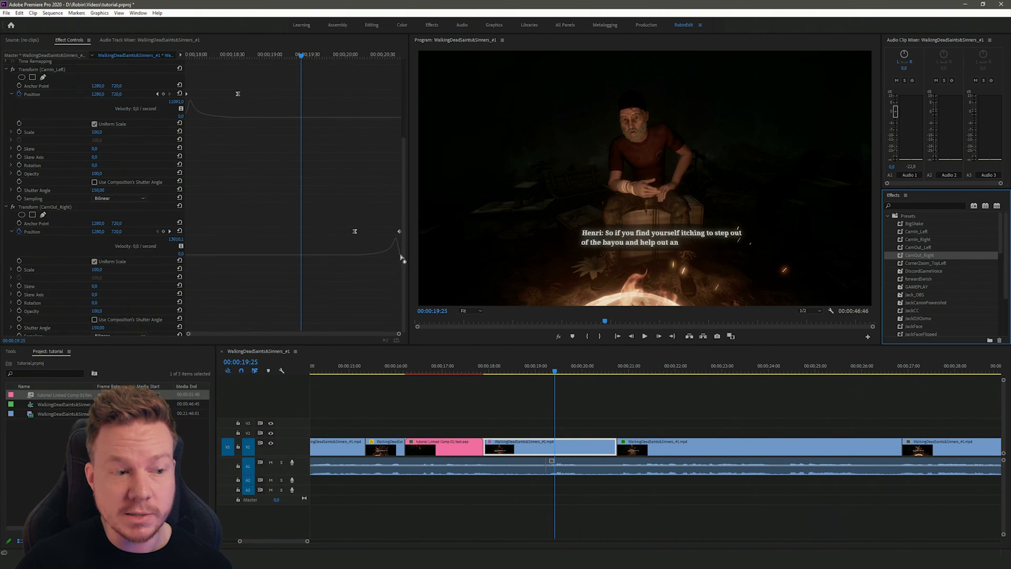
{"action": "scroll", "coordinate": [339, 249], "scroll_direction": "up", "scroll_amount": 3}
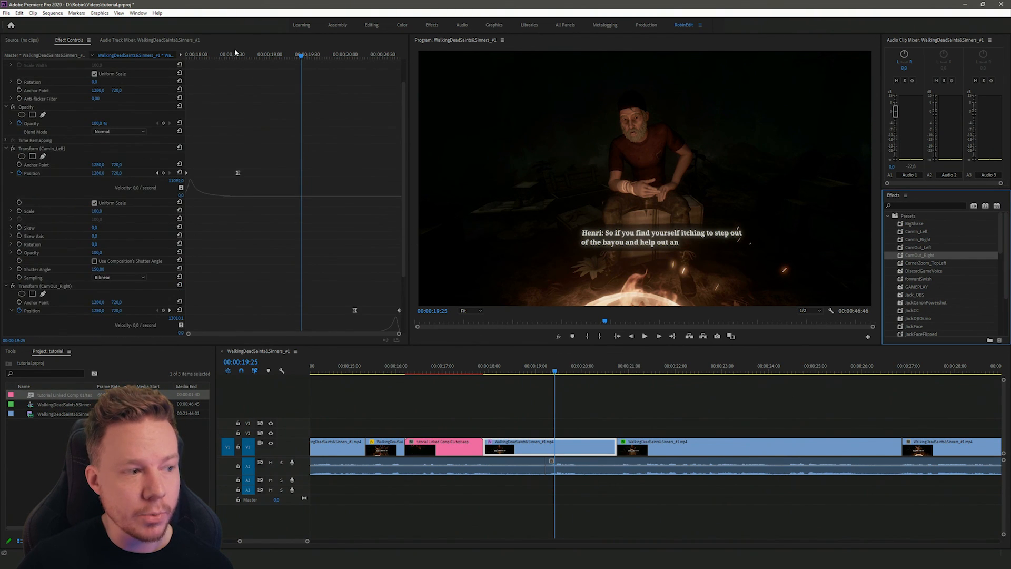
{"action": "left_click_drag", "start_coordinate": [489, 371], "coordinate": [668, 383]}
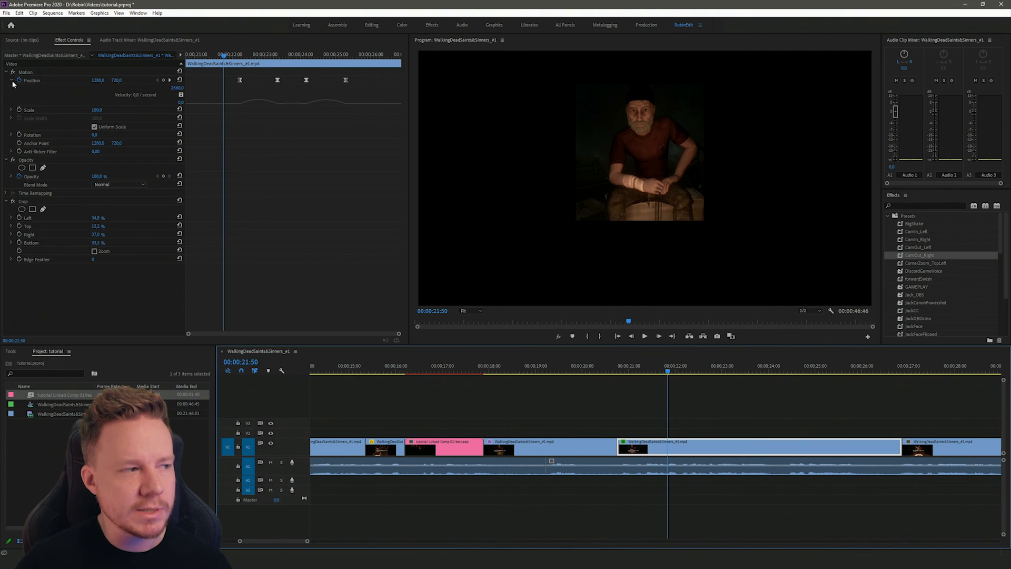
Start saving the cropped clip's keyframed Motion as a preset and try the Anchor to In Point, Anchor to Out Point and Scale types
{"action": "left_click", "coordinate": [29, 75]}
{"action": "right_click", "coordinate": [29, 74]}
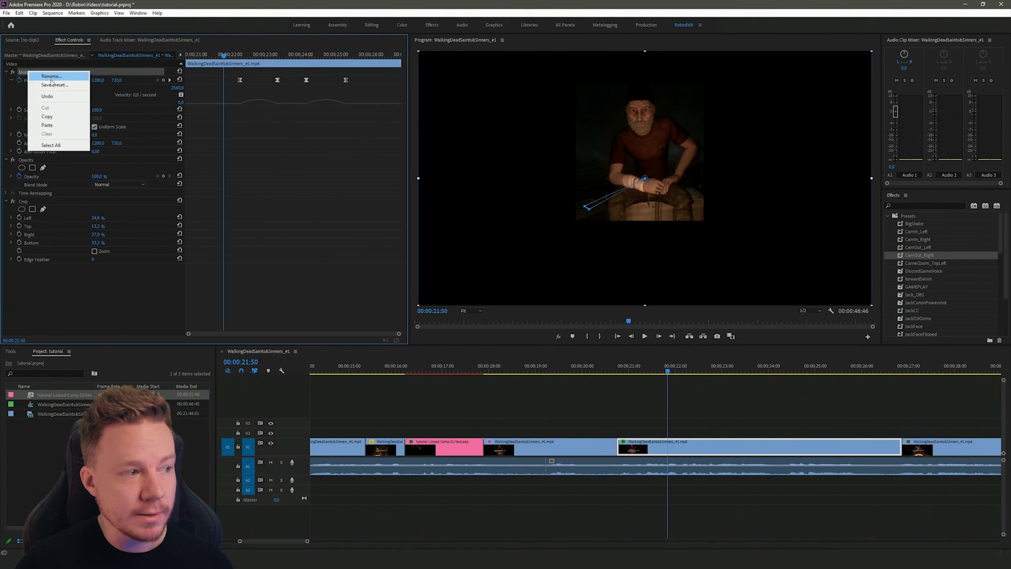
{"action": "left_click", "coordinate": [53, 84]}
{"action": "left_click_drag", "start_coordinate": [479, 226], "coordinate": [717, 143]}
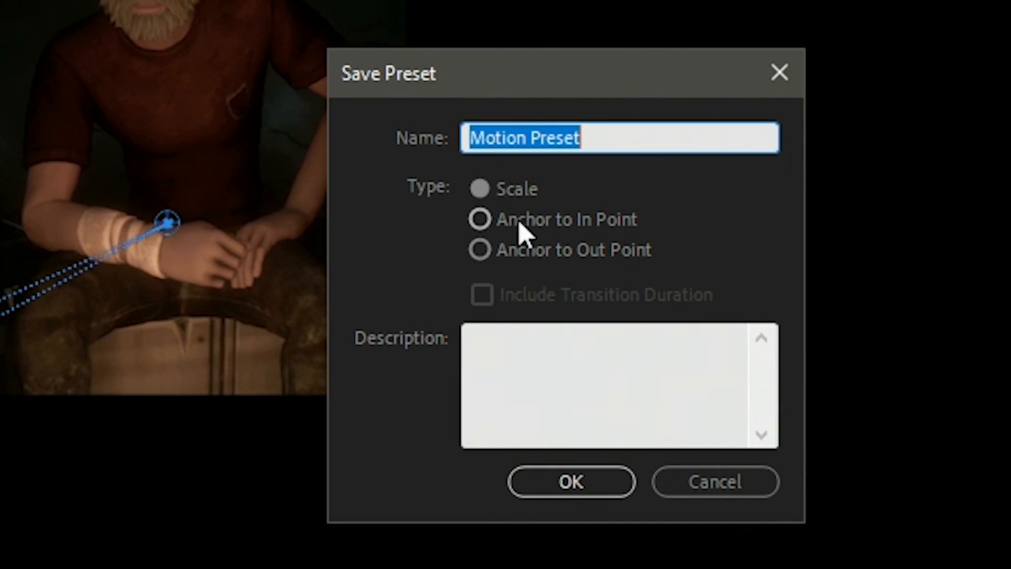
{"action": "left_click", "coordinate": [731, 178]}
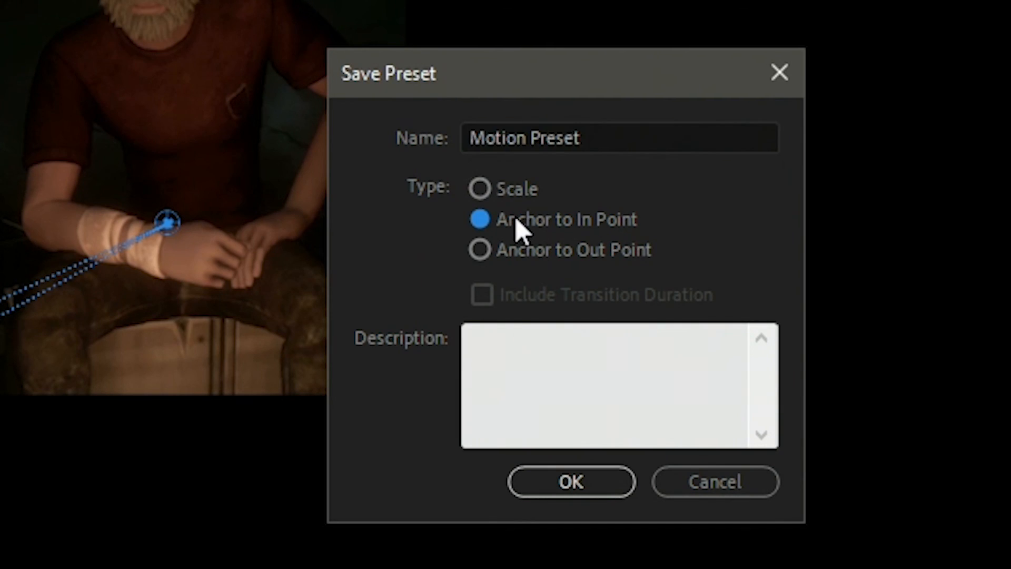
{"action": "left_click", "coordinate": [525, 258]}
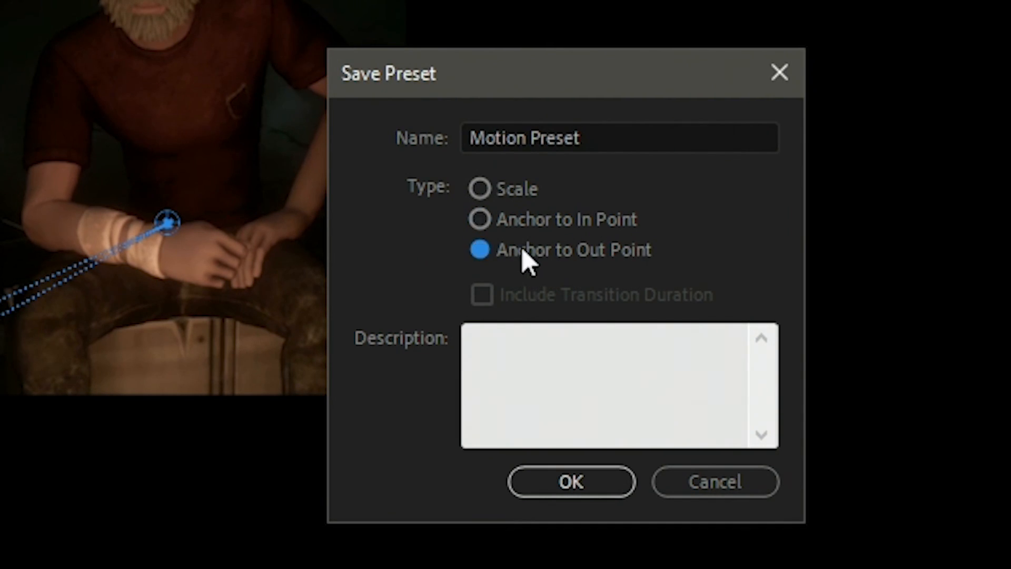
{"action": "left_click", "coordinate": [507, 219]}
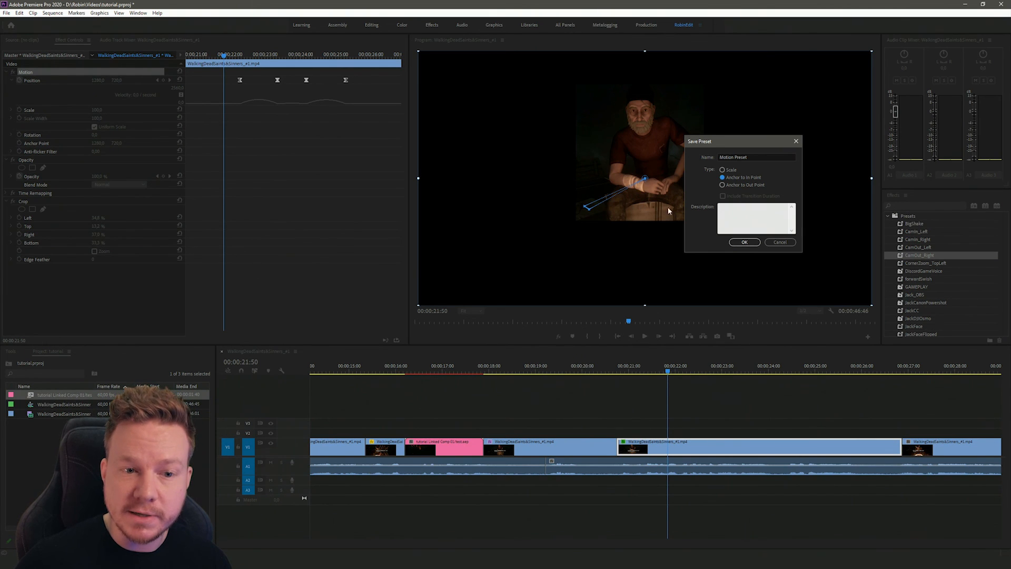
{"action": "left_click", "coordinate": [736, 185]}
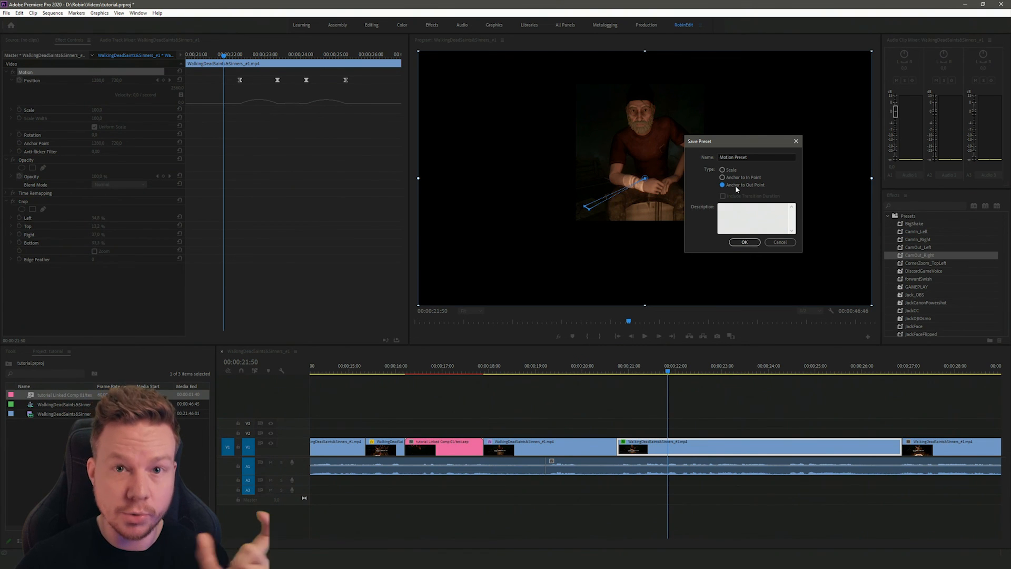
{"action": "left_click", "coordinate": [730, 170]}
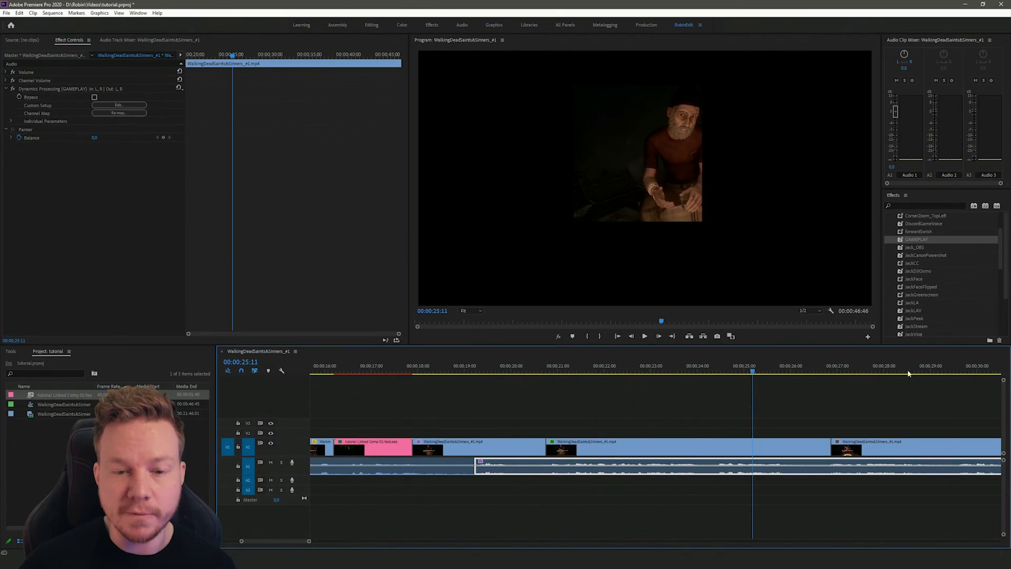
Apply the saved JackFace preset to the last gameplay clip at 00:00:28:20 and select its Crop effect to inspect the crop frame
{"action": "scroll", "coordinate": [924, 239], "scroll_direction": "up", "scroll_amount": 2}
{"action": "left_click", "coordinate": [922, 240]}
{"action": "left_click_drag", "start_coordinate": [917, 232], "coordinate": [903, 446]}
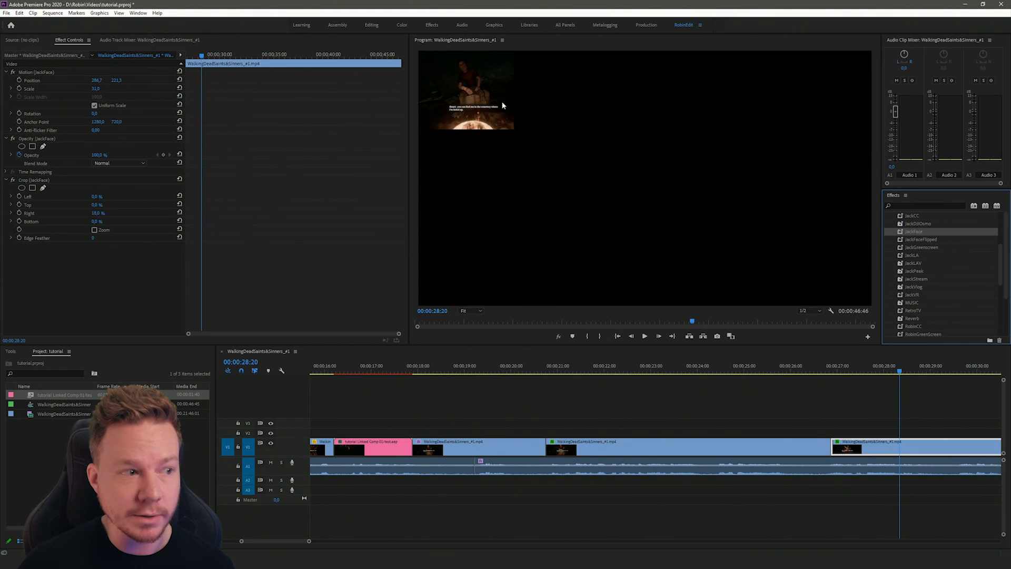
{"action": "left_click", "coordinate": [40, 182]}
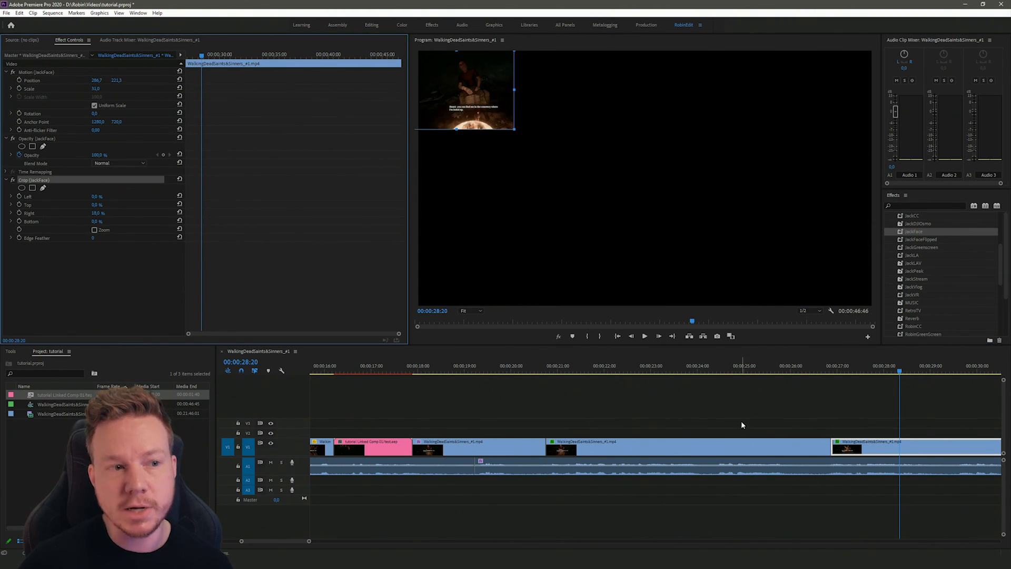
Split the JackFace clip about midway between 00:00:29 and 00:00:30
{"action": "left_click", "coordinate": [770, 409]}
{"action": "scroll", "coordinate": [769, 409], "scroll_direction": "down", "scroll_amount": 5}
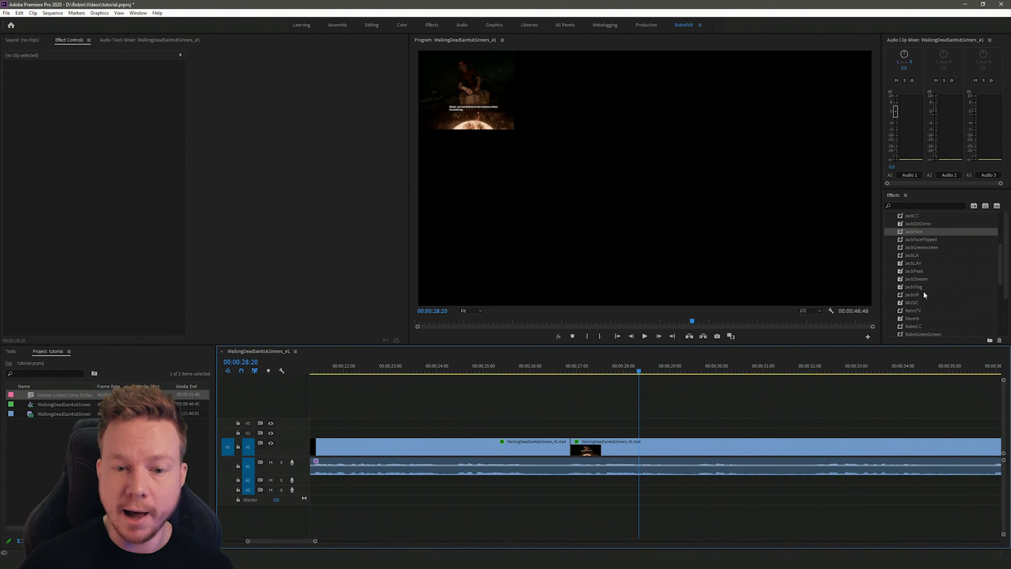
{"action": "key", "text": "c"}
{"action": "left_click", "coordinate": [692, 450]}
{"action": "key", "text": "v"}
Remove the Motion, Opacity, Time Remapping and Crop attributes from the clip segment at 00:00:30:41
{"action": "left_click", "coordinate": [748, 367]}
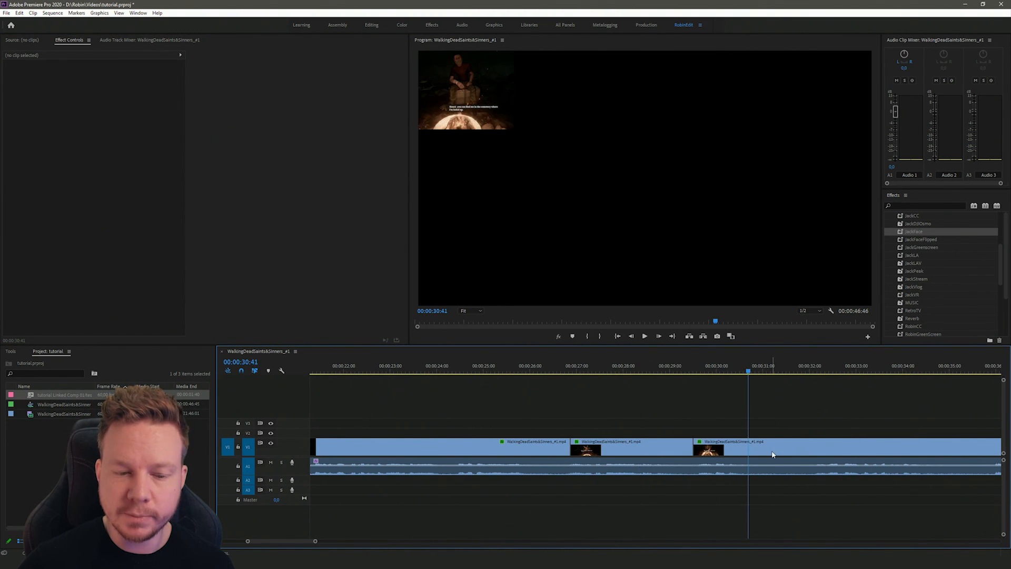
{"action": "left_click", "coordinate": [772, 452]}
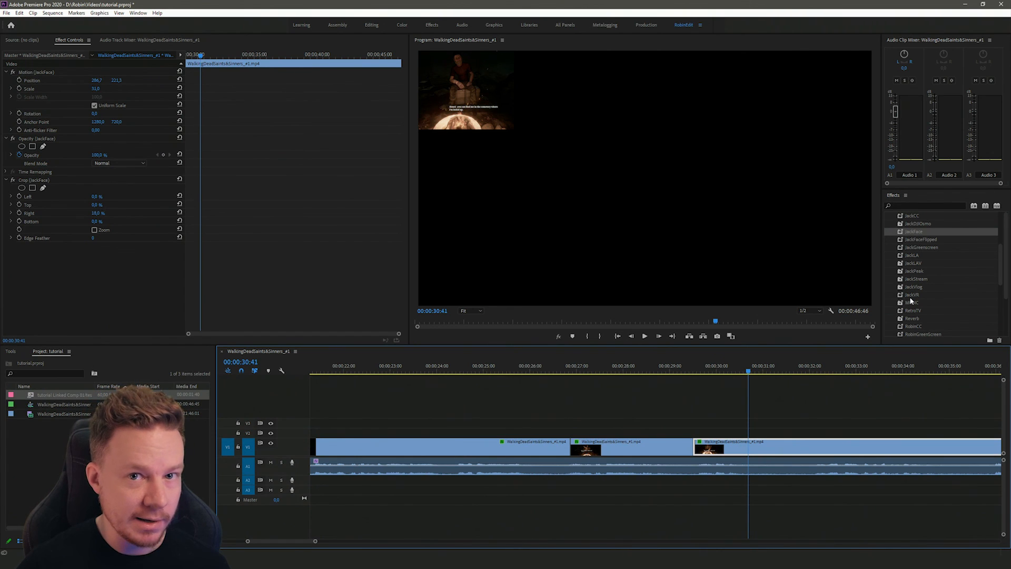
{"action": "key", "text": "ctrl+alt+v"}
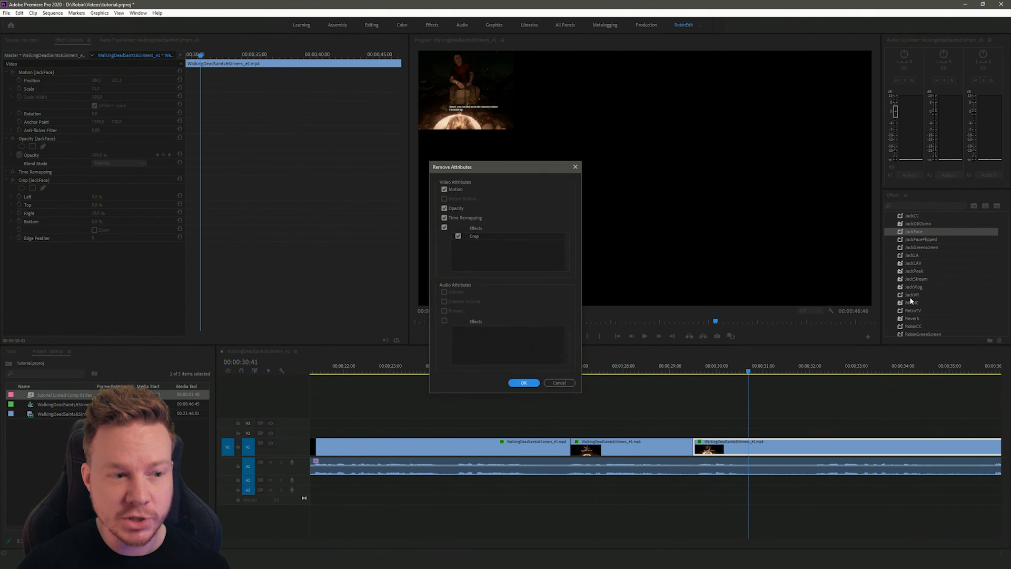
{"action": "key", "text": "Return"}
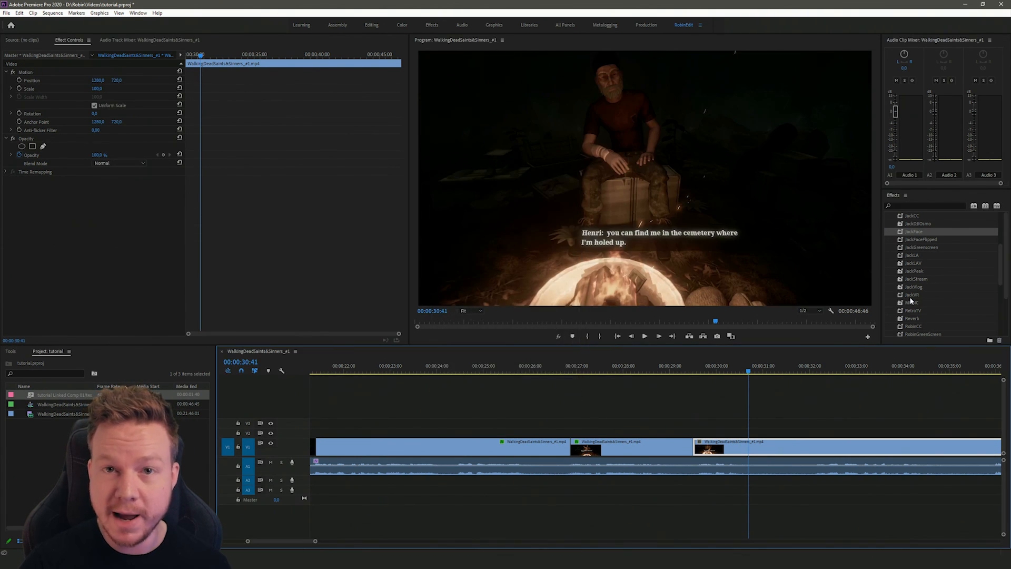
Look through the list of saved effect presets from beginning to end
{"action": "scroll", "coordinate": [930, 287], "scroll_direction": "down", "scroll_amount": 2}
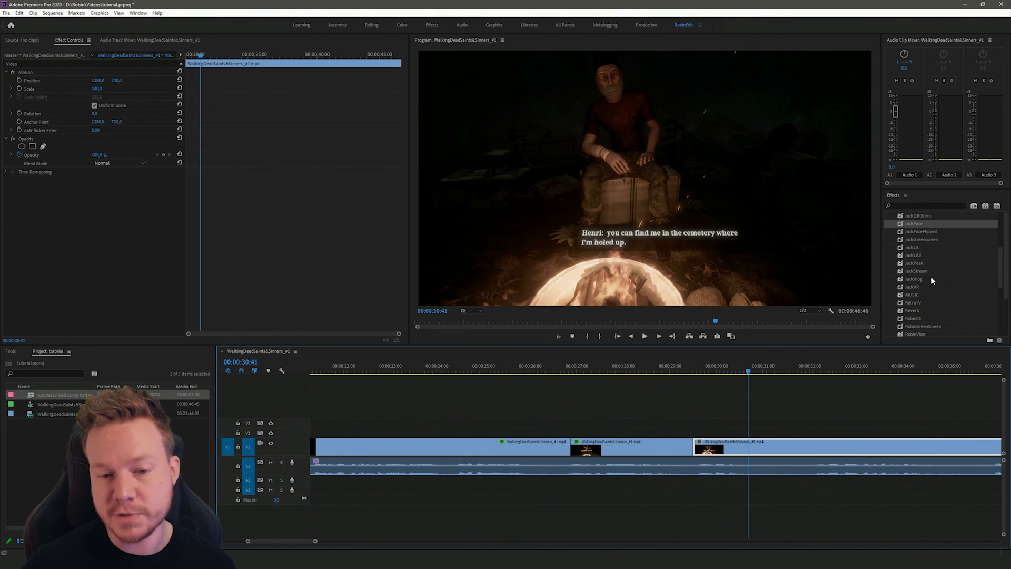
{"action": "scroll", "coordinate": [936, 289], "scroll_direction": "down", "scroll_amount": 1}
{"action": "scroll", "coordinate": [935, 314], "scroll_direction": "down", "scroll_amount": 3}
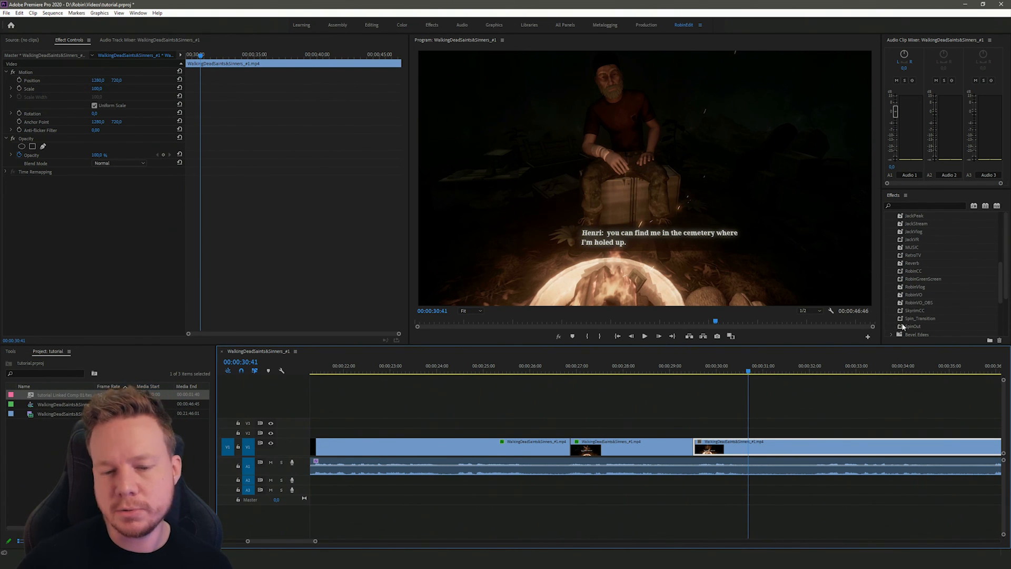
{"action": "scroll", "coordinate": [927, 319], "scroll_direction": "up", "scroll_amount": 4}
{"action": "scroll", "coordinate": [927, 318], "scroll_direction": "up", "scroll_amount": 5}
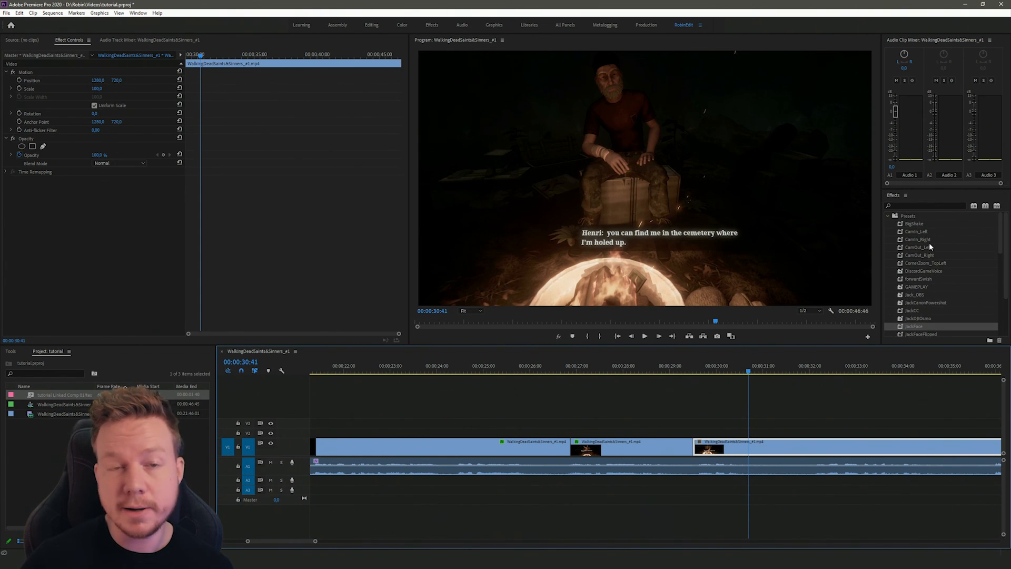